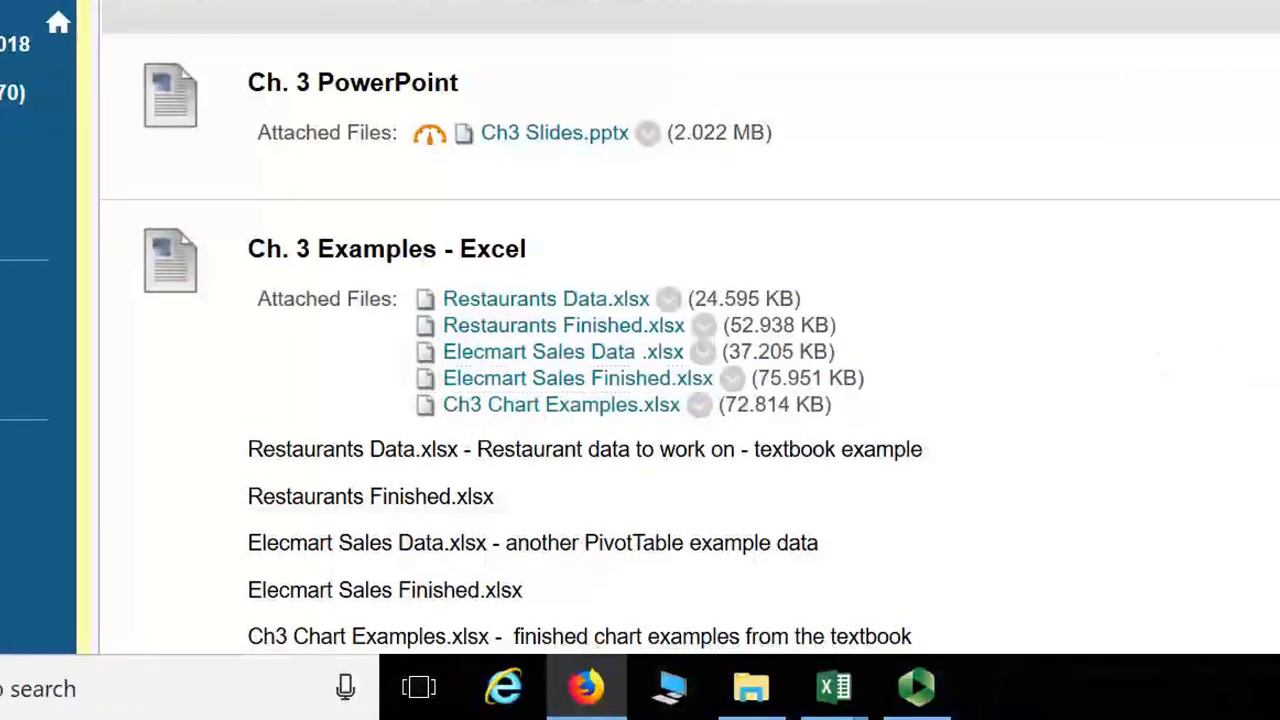
- Open Pivot-Table-Source-Data-Checklist-Excel-Campus.pdf from the course page and go to the start of the document
scroll(640, 400, down, 7)
scroll(640, 400, up, 5)
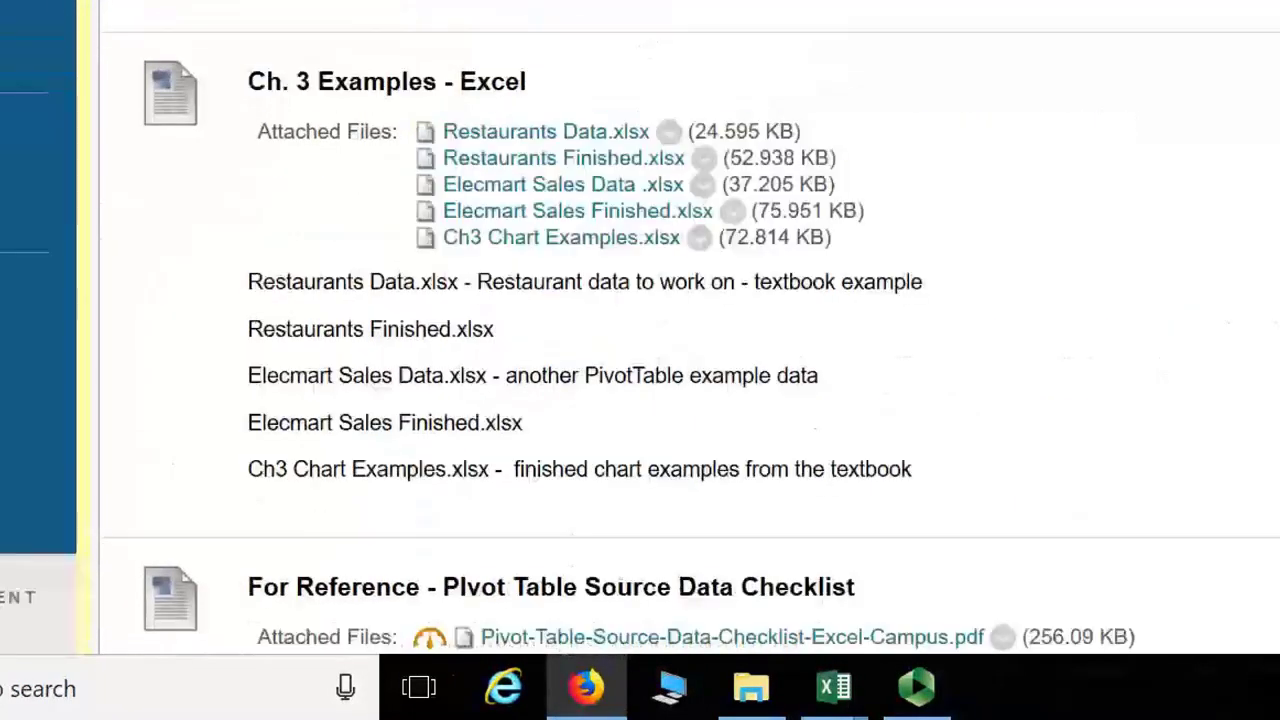
scroll(874, 229, down, 4)
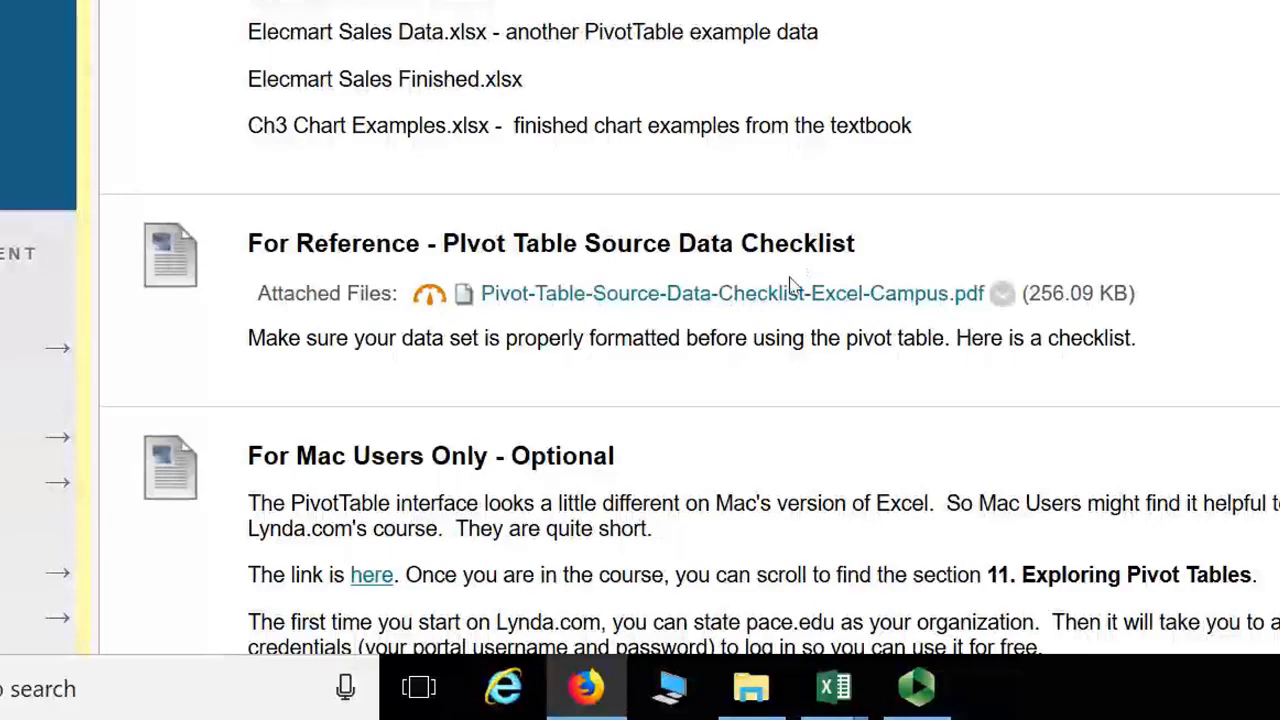
click(834, 313)
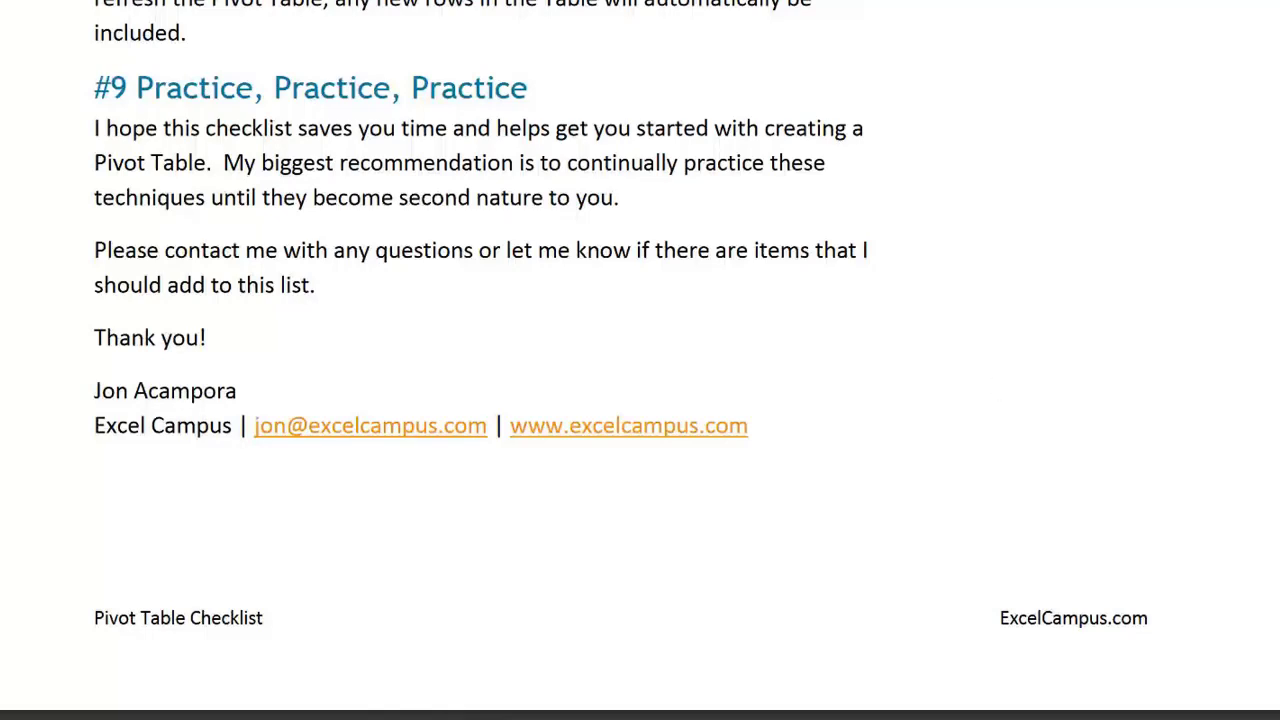
key(Home)
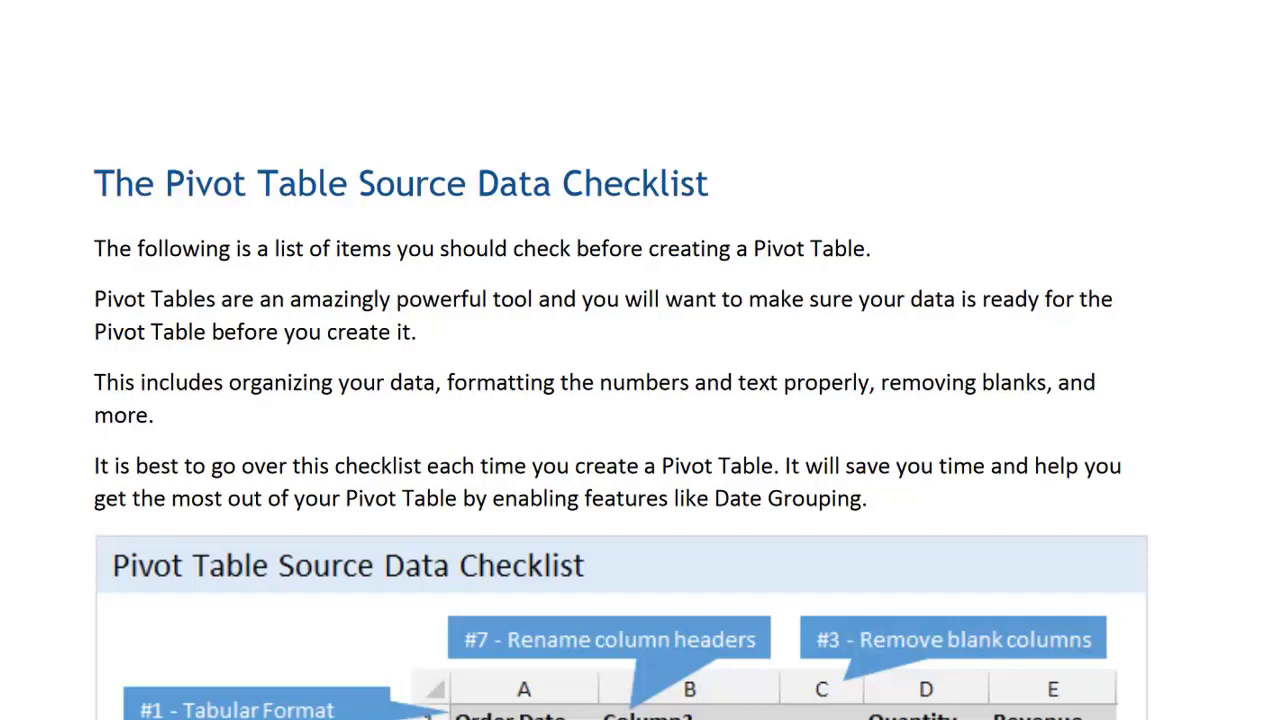
- Switch to the Elecmart Sales Data workbook in Excel and check the proposed PivotTable source range and the row 17 record without creating a table
click(557, 612)
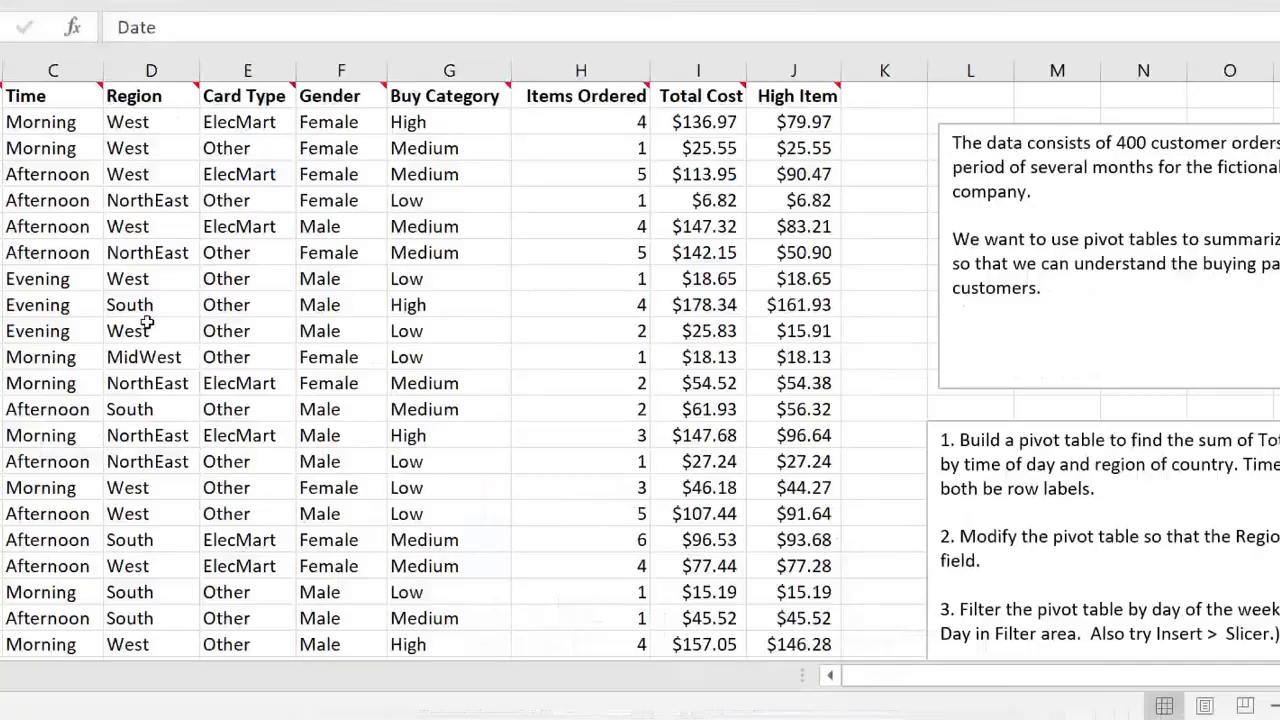
click(147, 322)
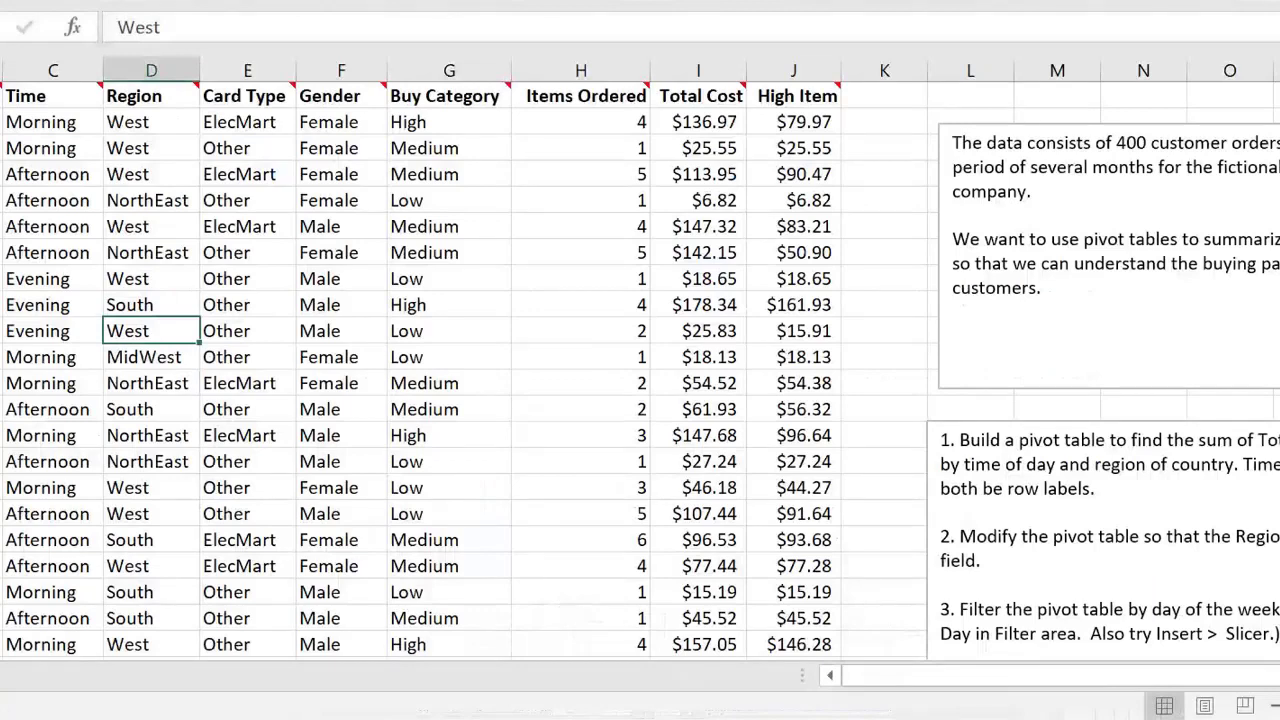
key(alt+n)
key(v)
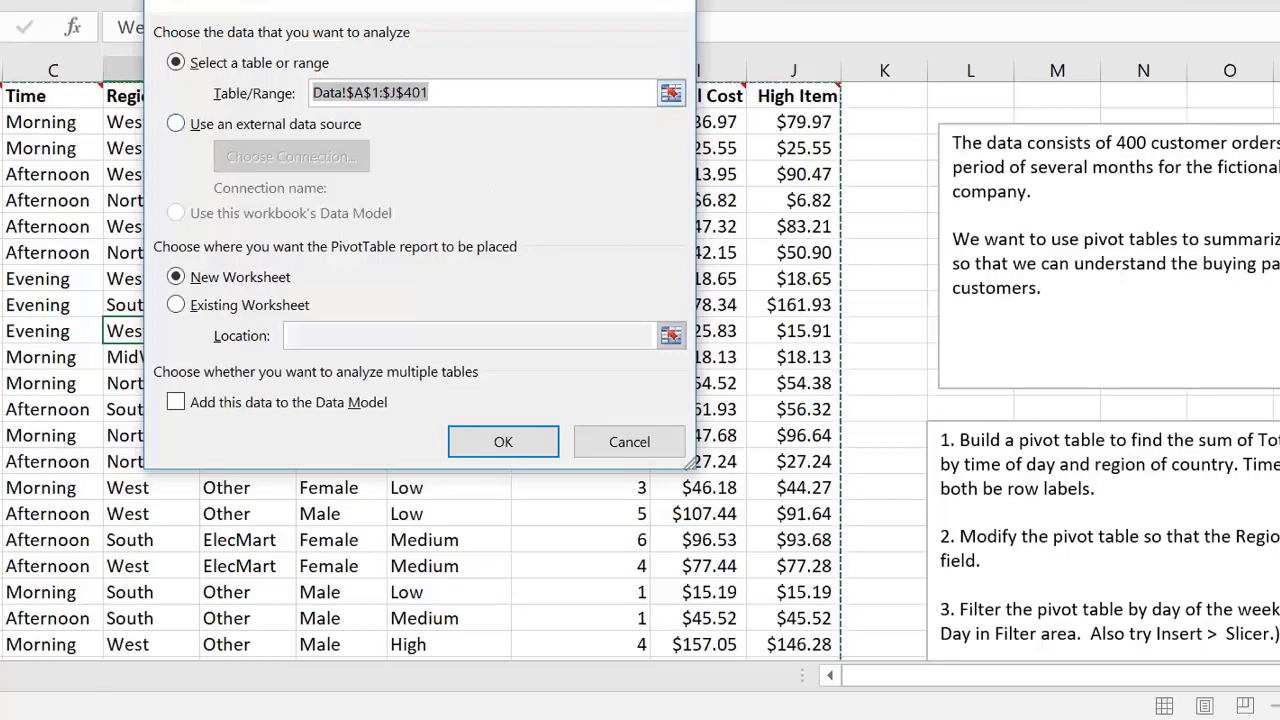
click(604, 441)
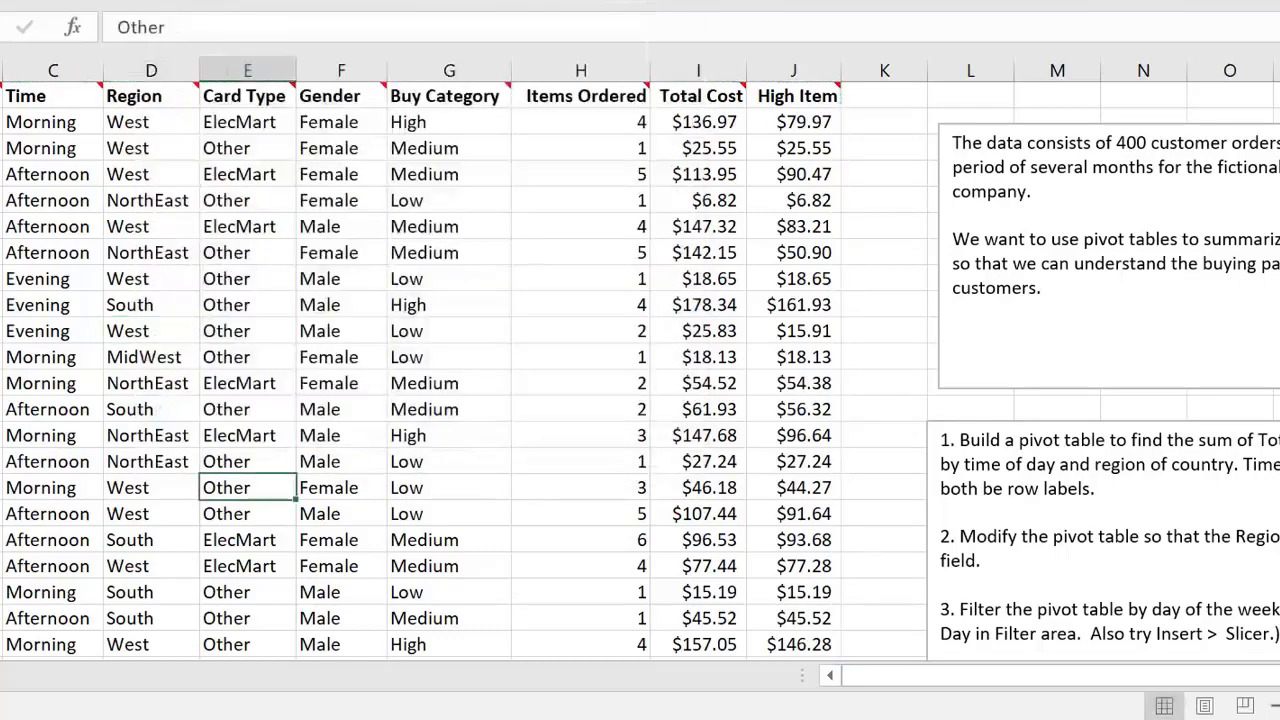
click(2, 514)
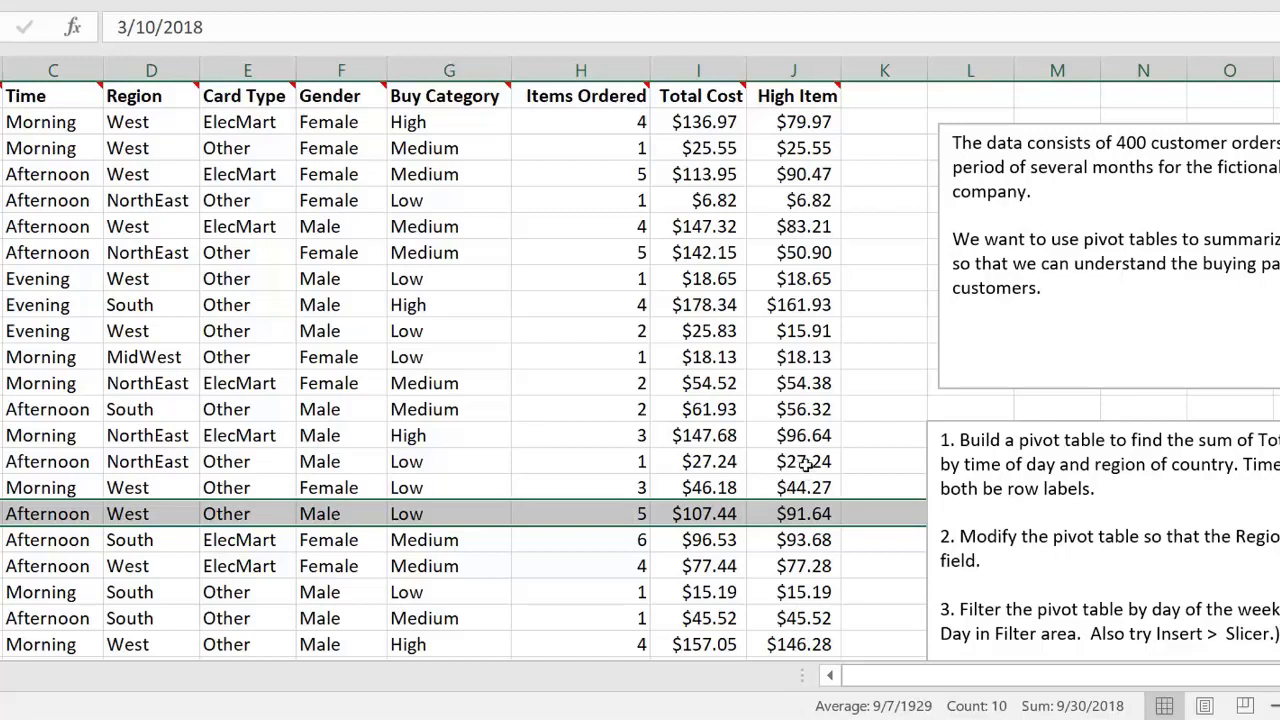
click(466, 333)
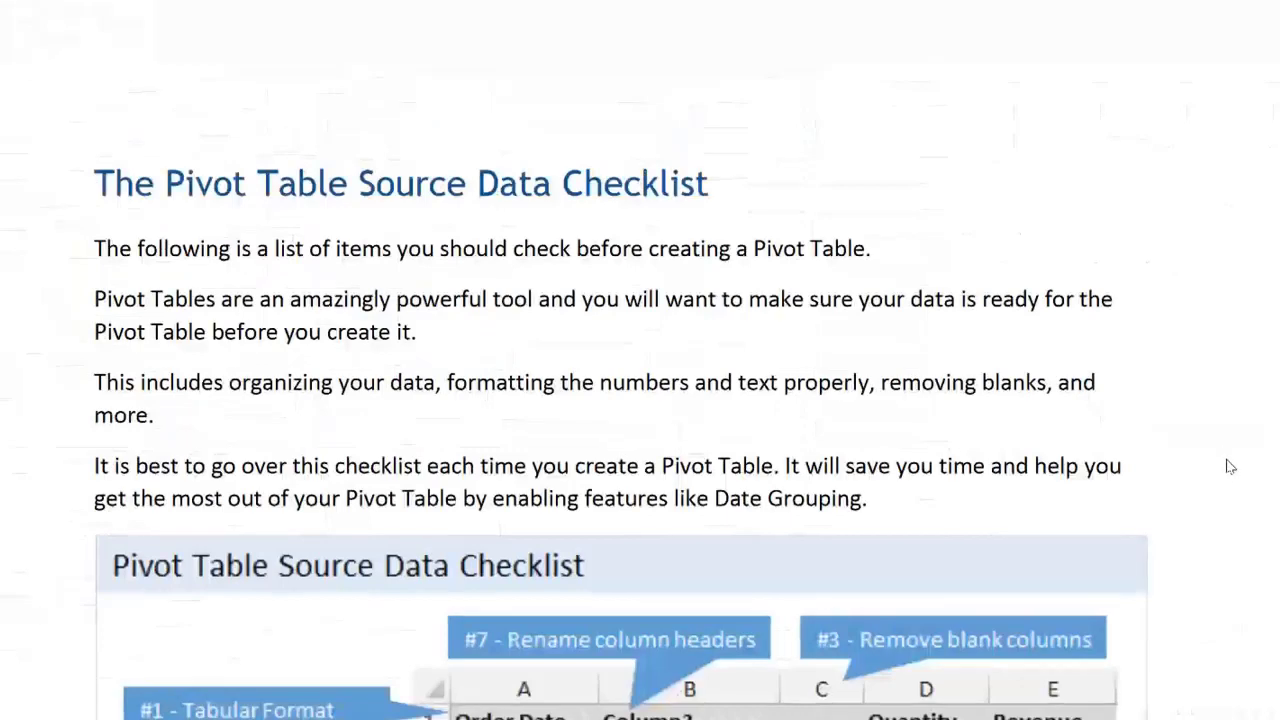
- Return to the checklist PDF and look through its annotated Before and After source data examples
scroll(1230, 467, down, 5)
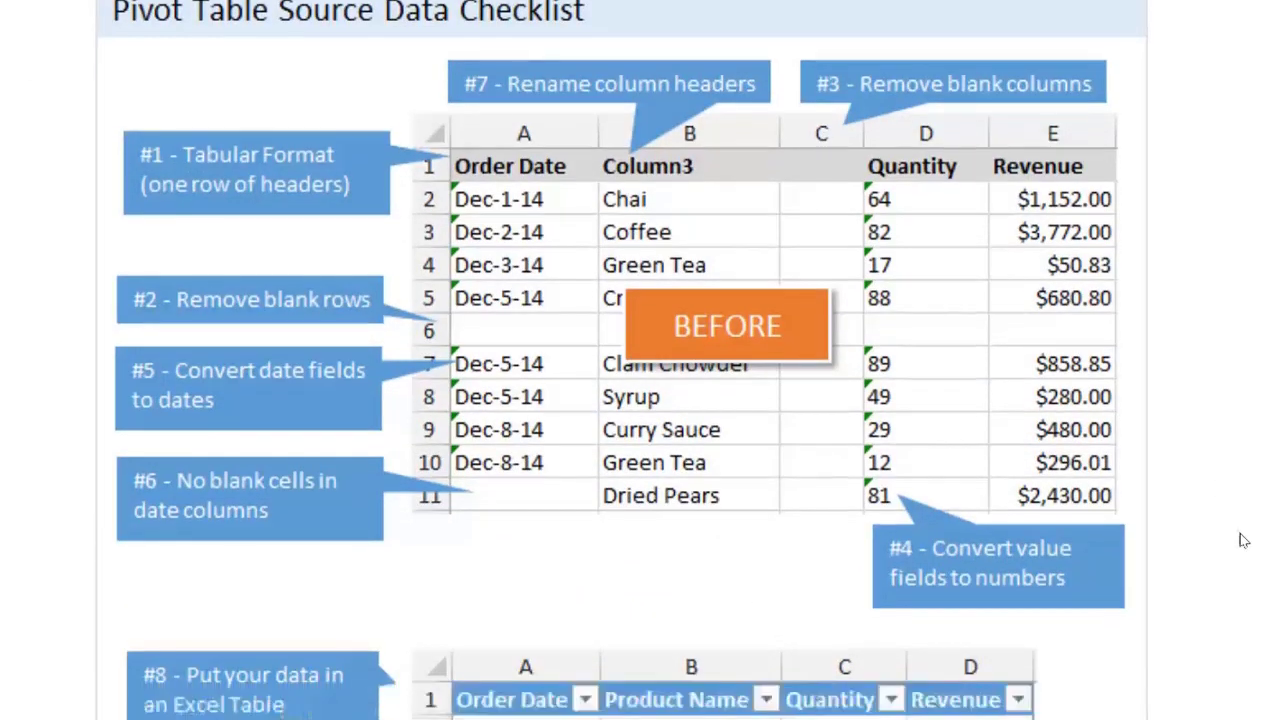
scroll(1245, 537, down, 5)
scroll(1235, 556, up, 1)
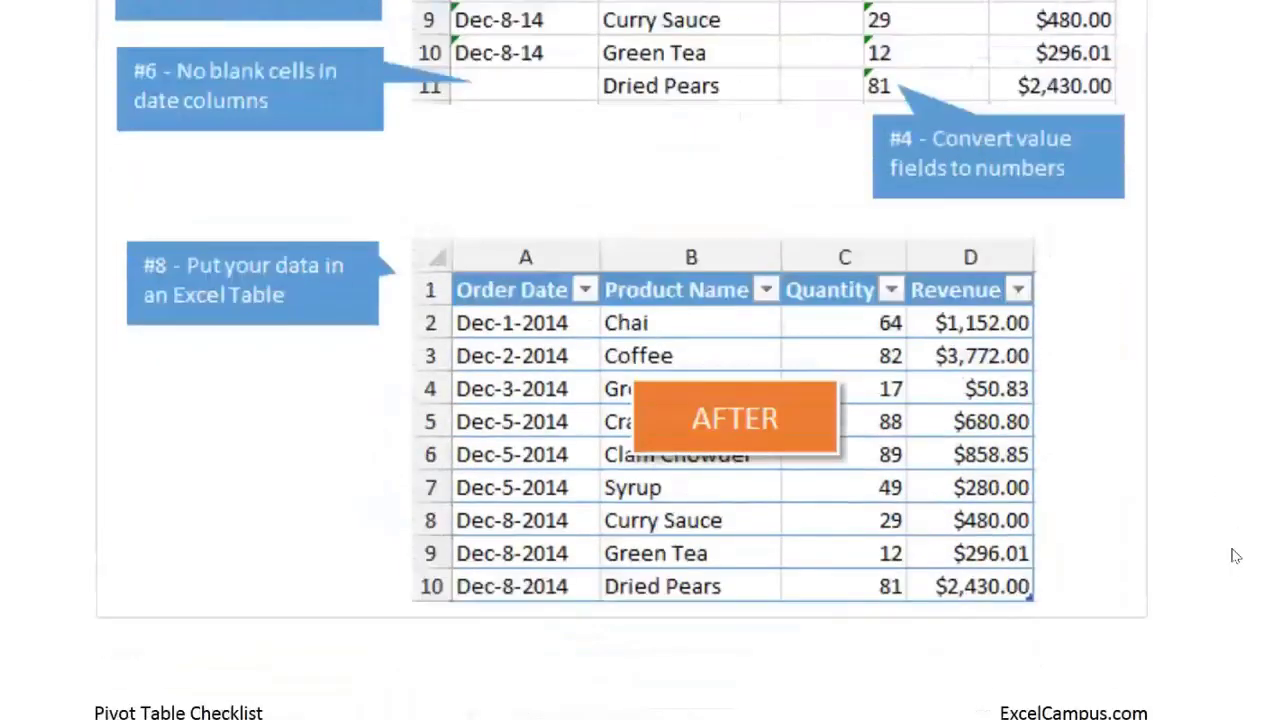
scroll(1235, 556, up, 9)
scroll(1235, 556, down, 10)
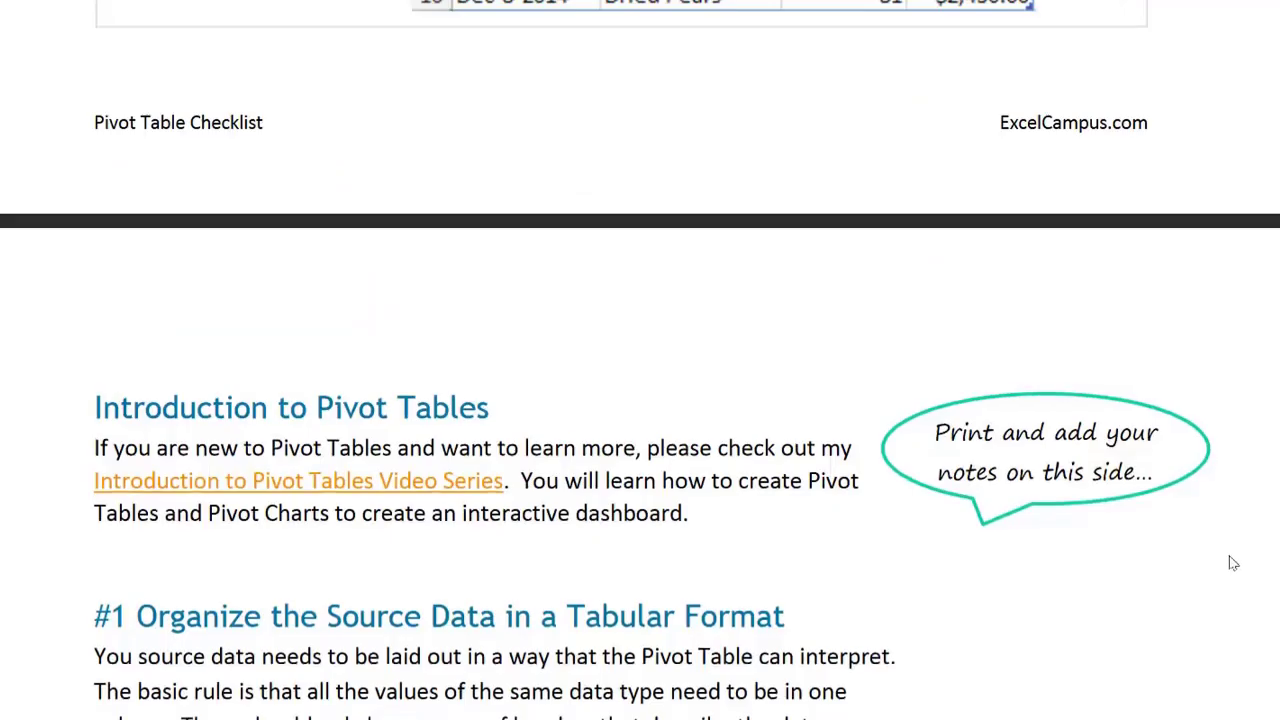
scroll(1235, 556, up, 8)
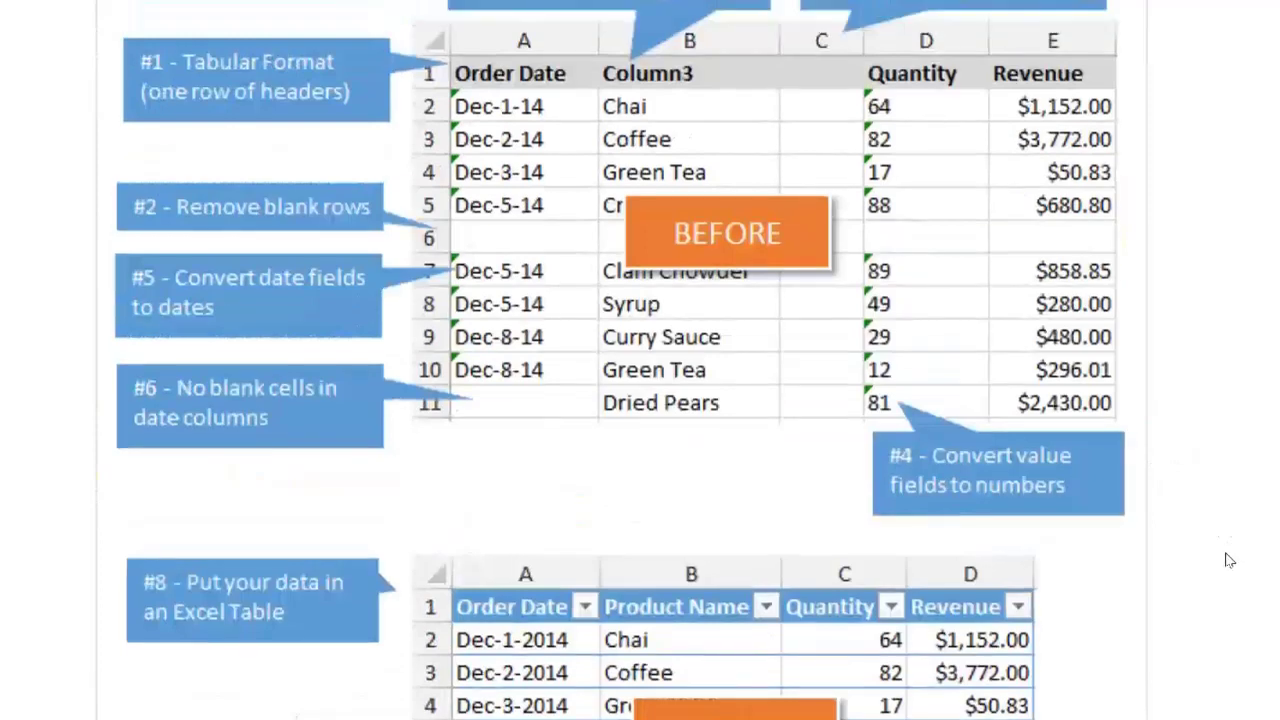
scroll(1233, 553, up, 1)
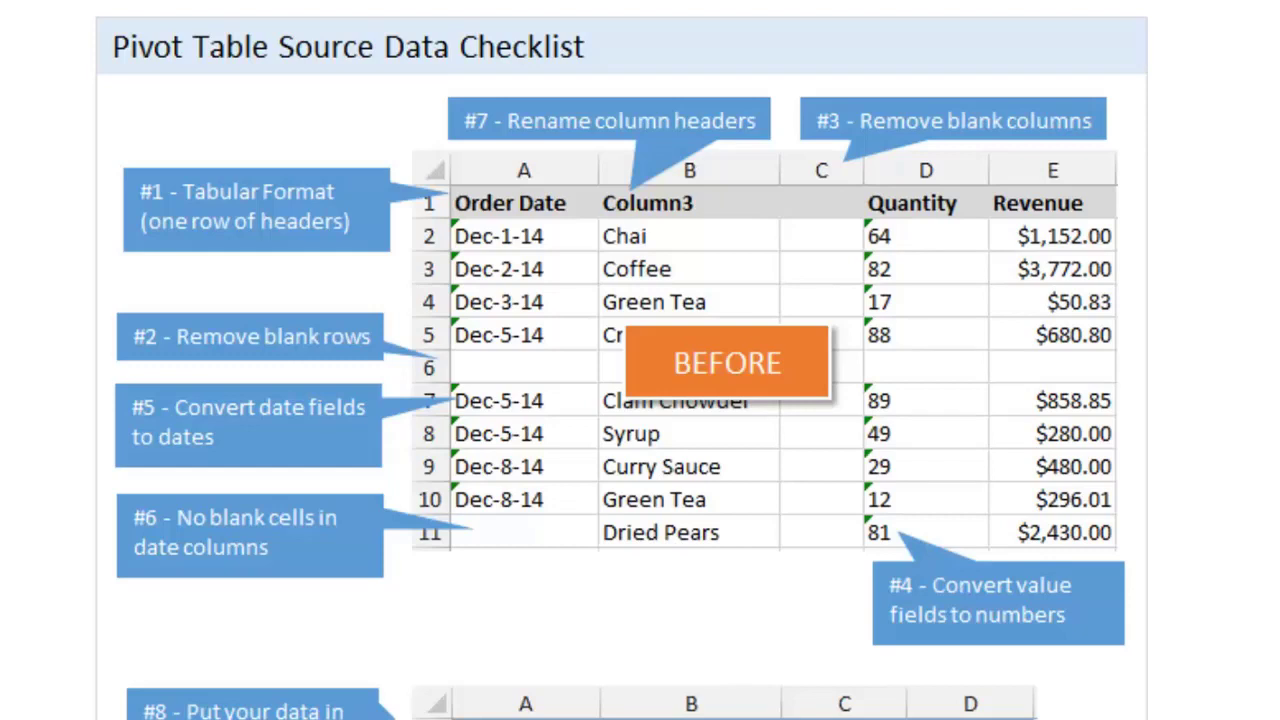
- Switch to the Elecmart Sales Data workbook and add a new blank worksheet
mouse_move(670, 715)
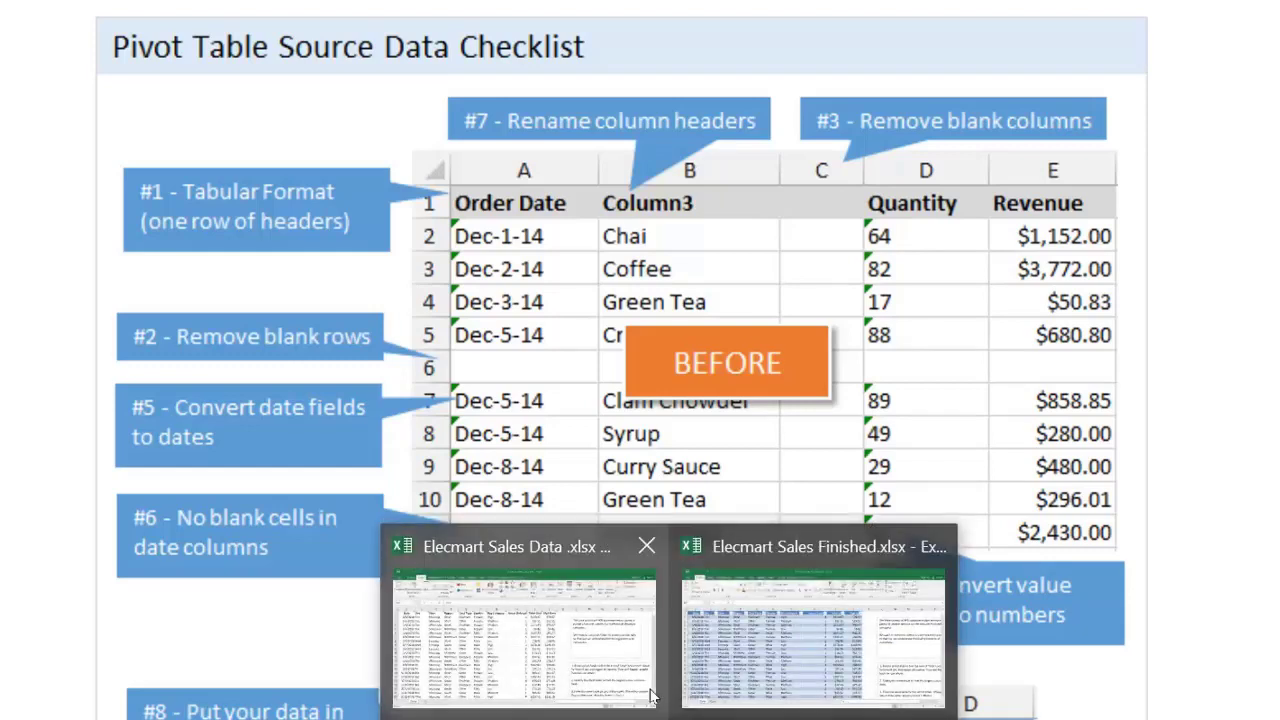
click(481, 645)
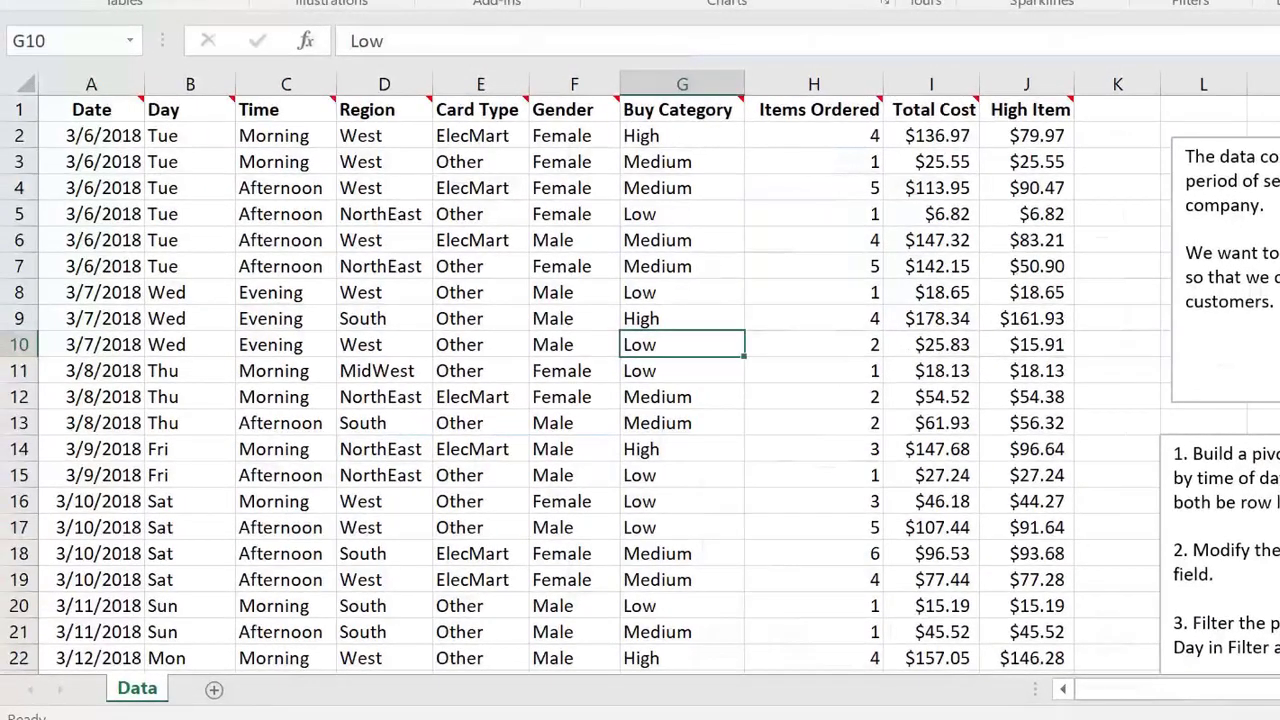
click(213, 690)
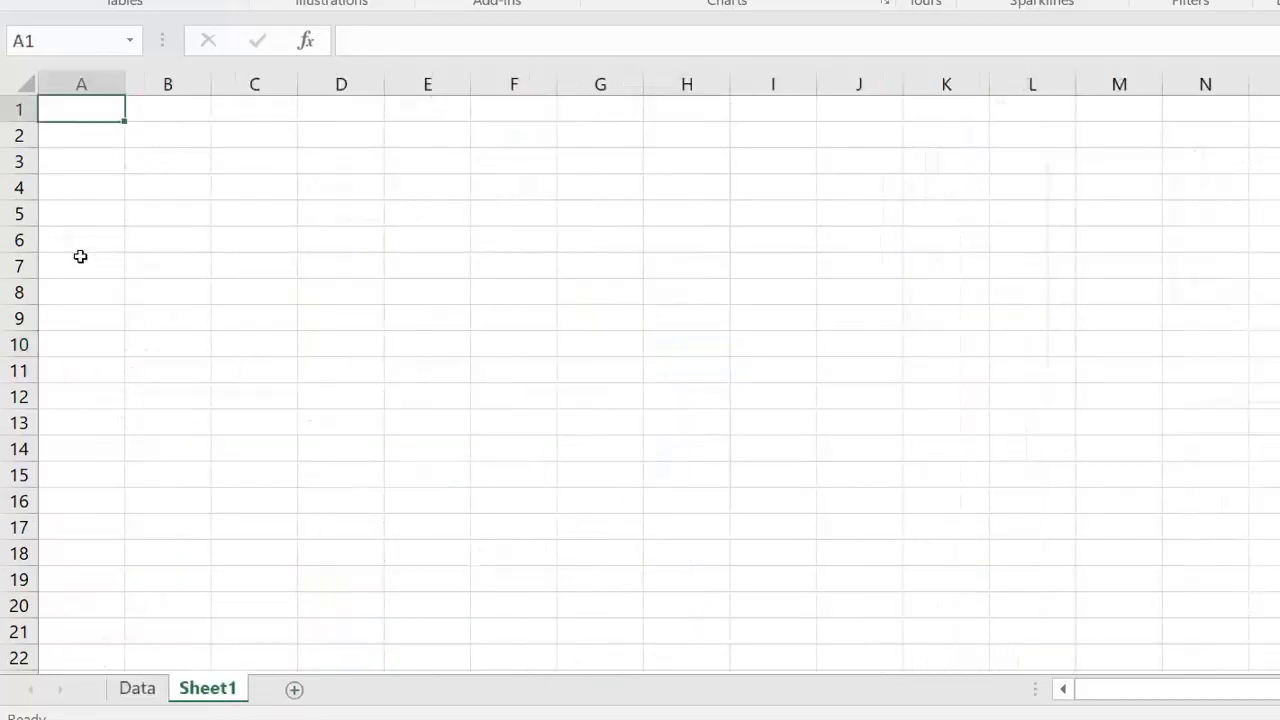
- Enter 2 and 3 as apostrophe-prefixed text values in cells B2 and B3 of the new sheet
click(162, 148)
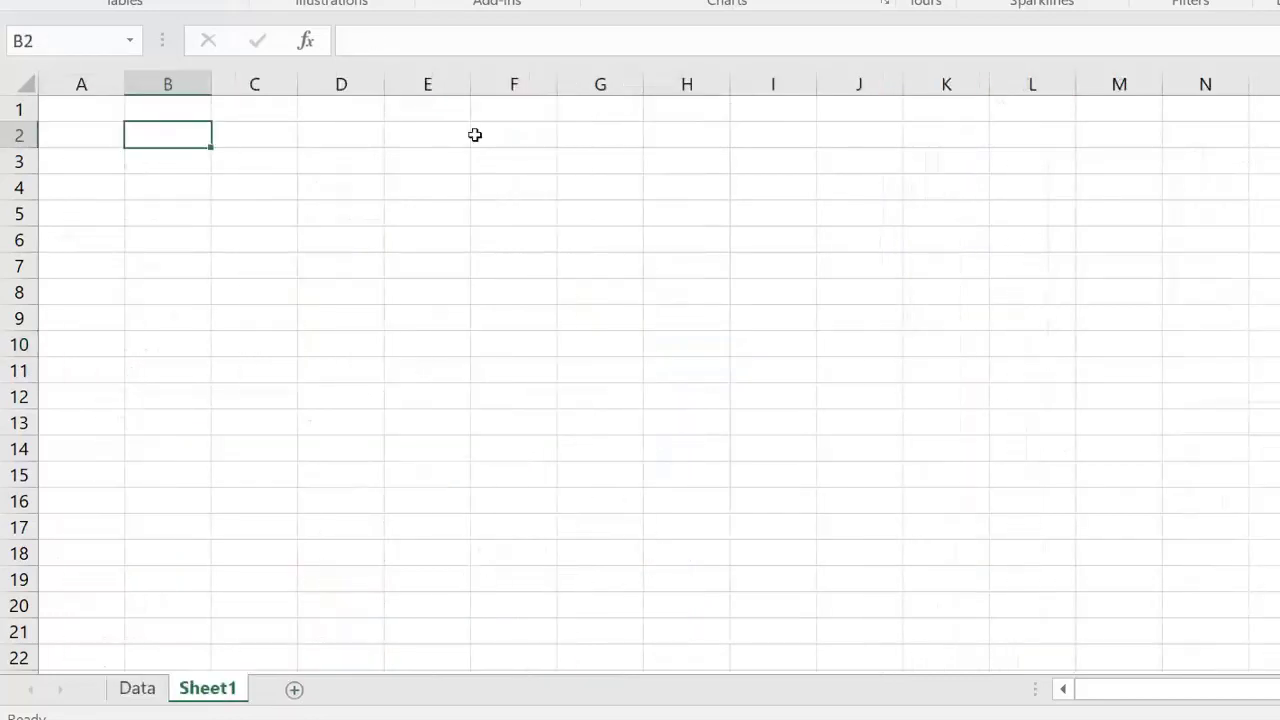
click(528, 144)
click(169, 137)
text('2)
key(Return)
text('3)
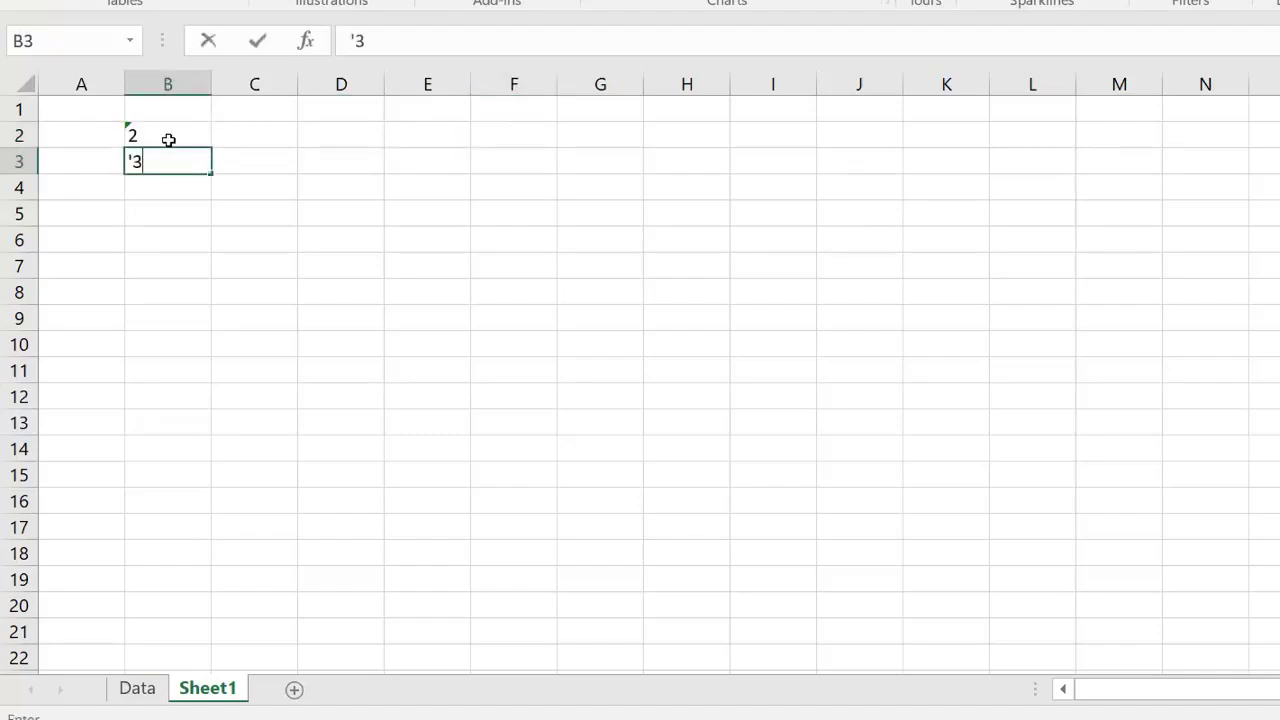
key(Return)
- Inspect the contents of the text-stored numbers in cells B2 and B3
click(169, 137)
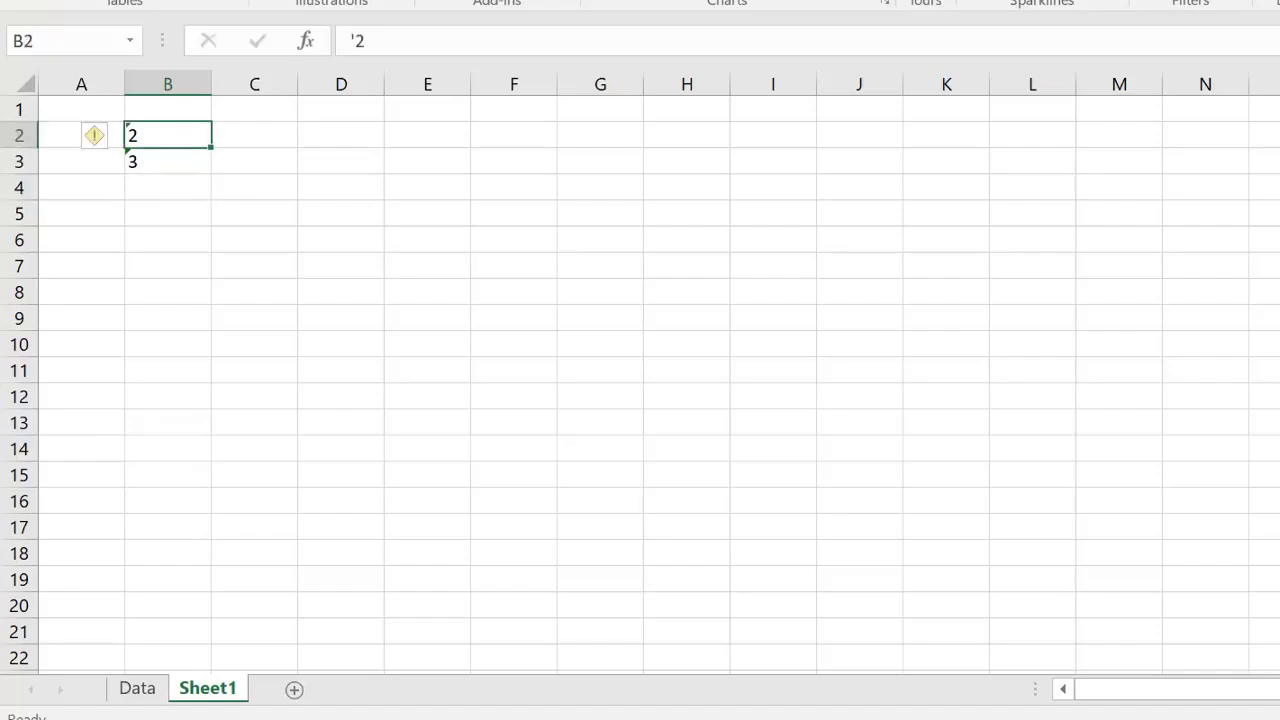
key(alt+h)
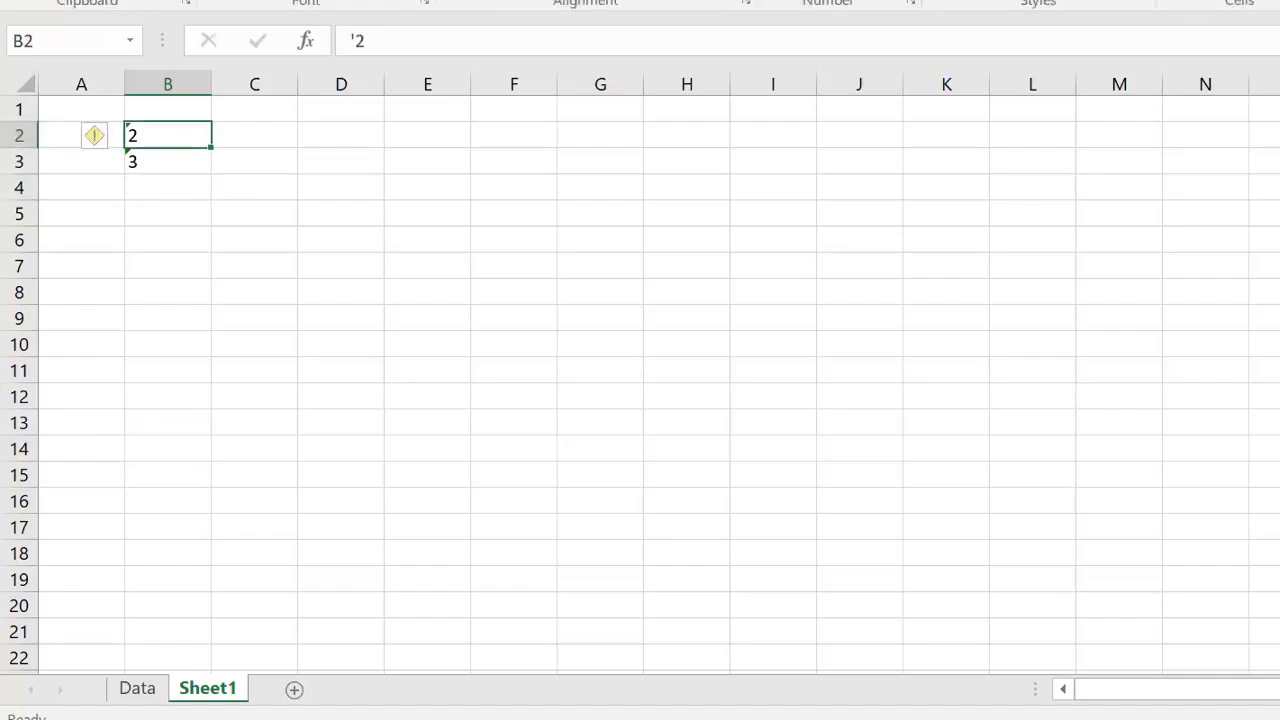
drag(178, 238, 180, 215)
click(185, 137)
click(161, 171)
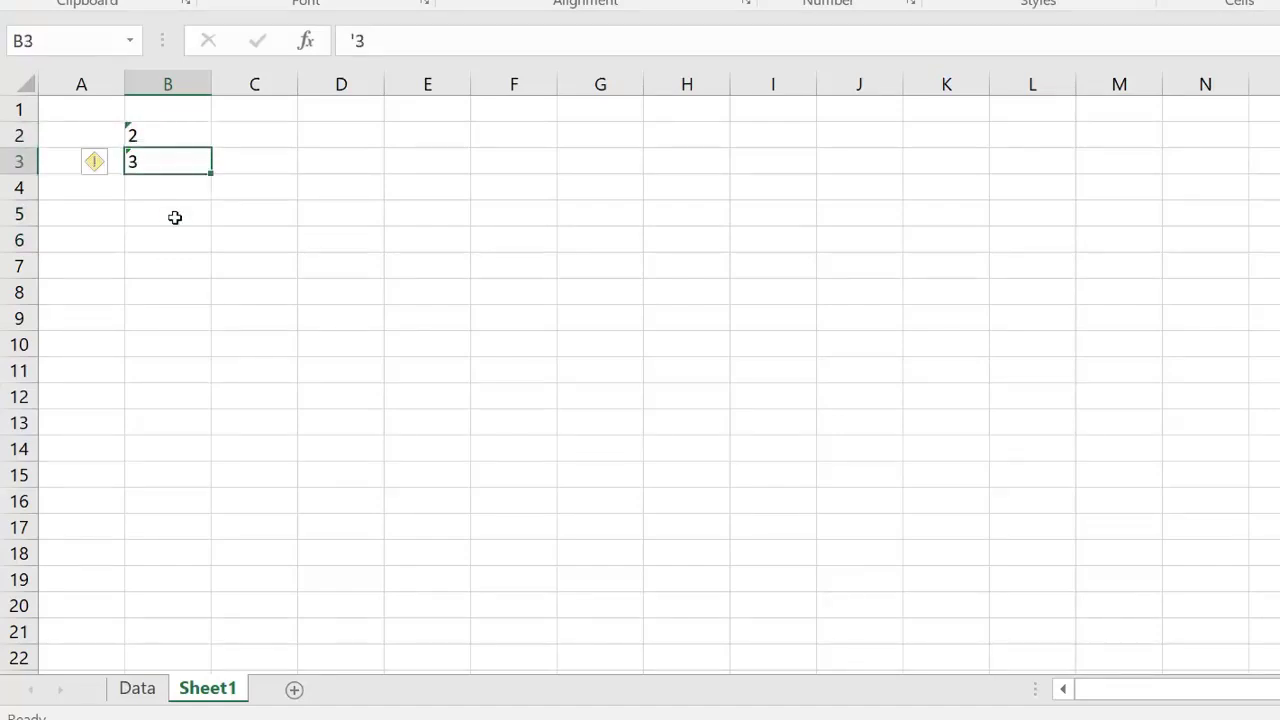
- Sum the two text-stored numbers in cell B5 with =SUM(B2:B3) and inspect that cell
click(174, 214)
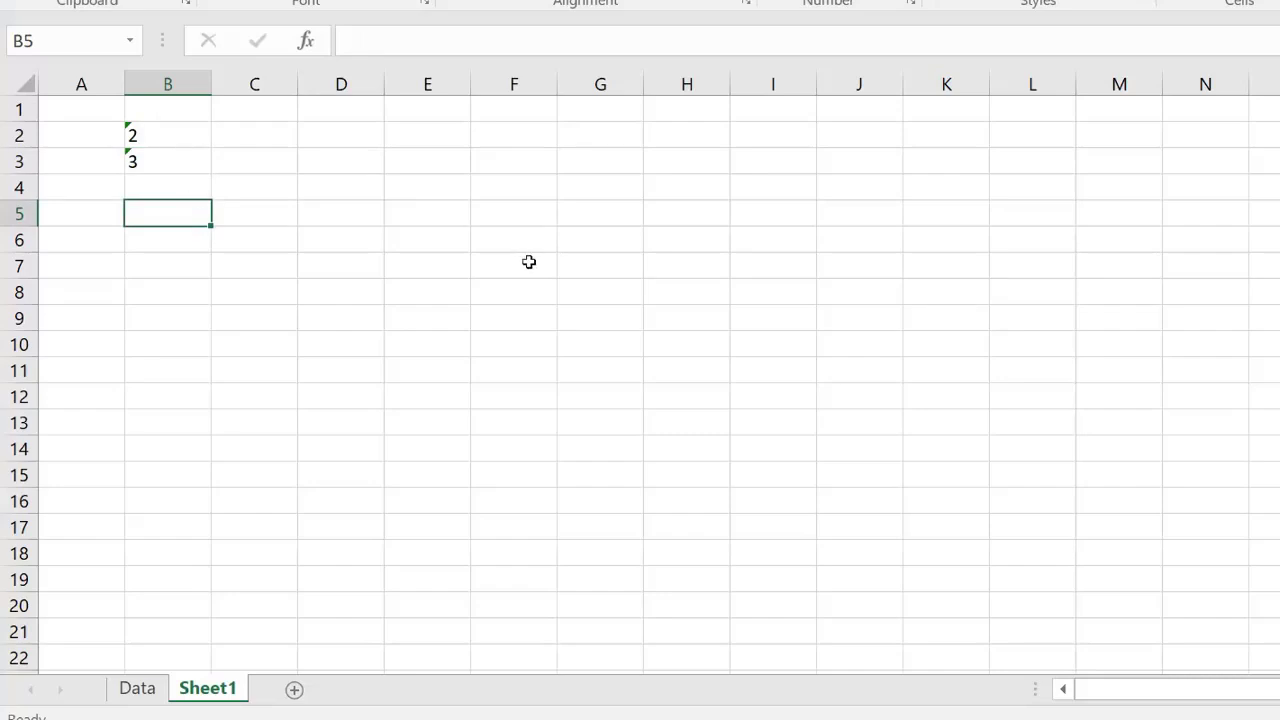
text(=sum()
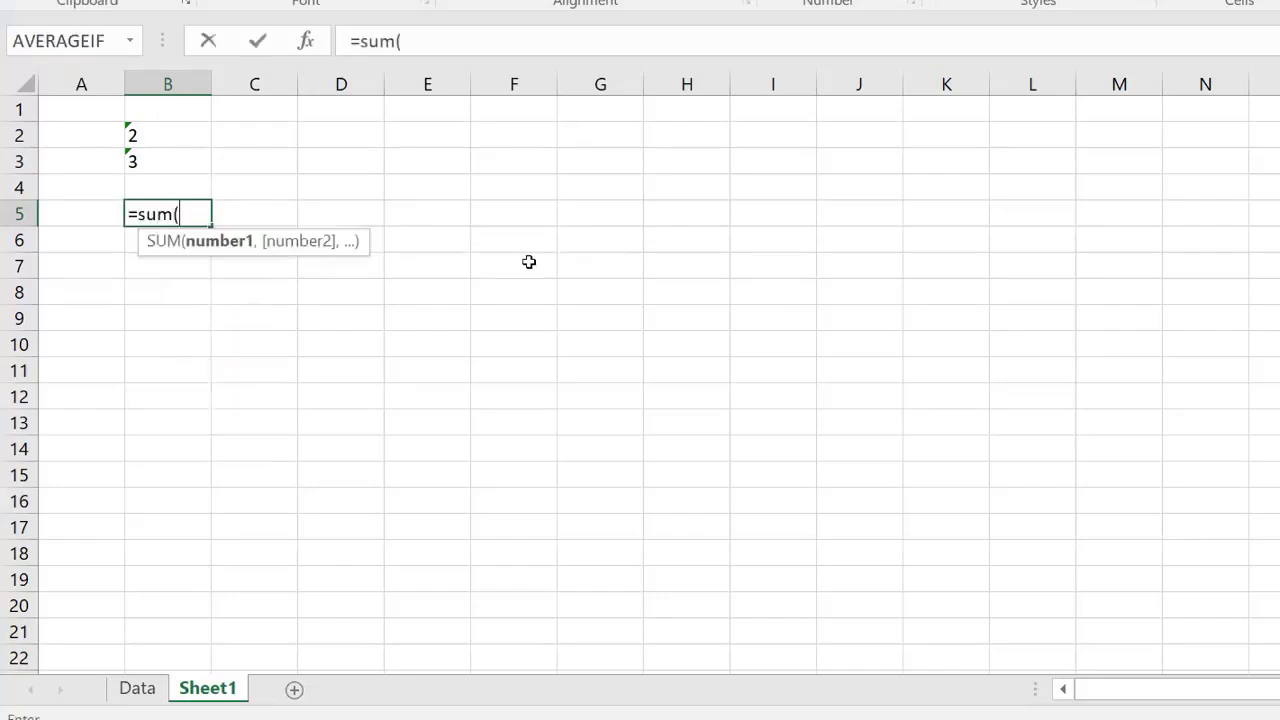
drag(175, 140, 177, 157)
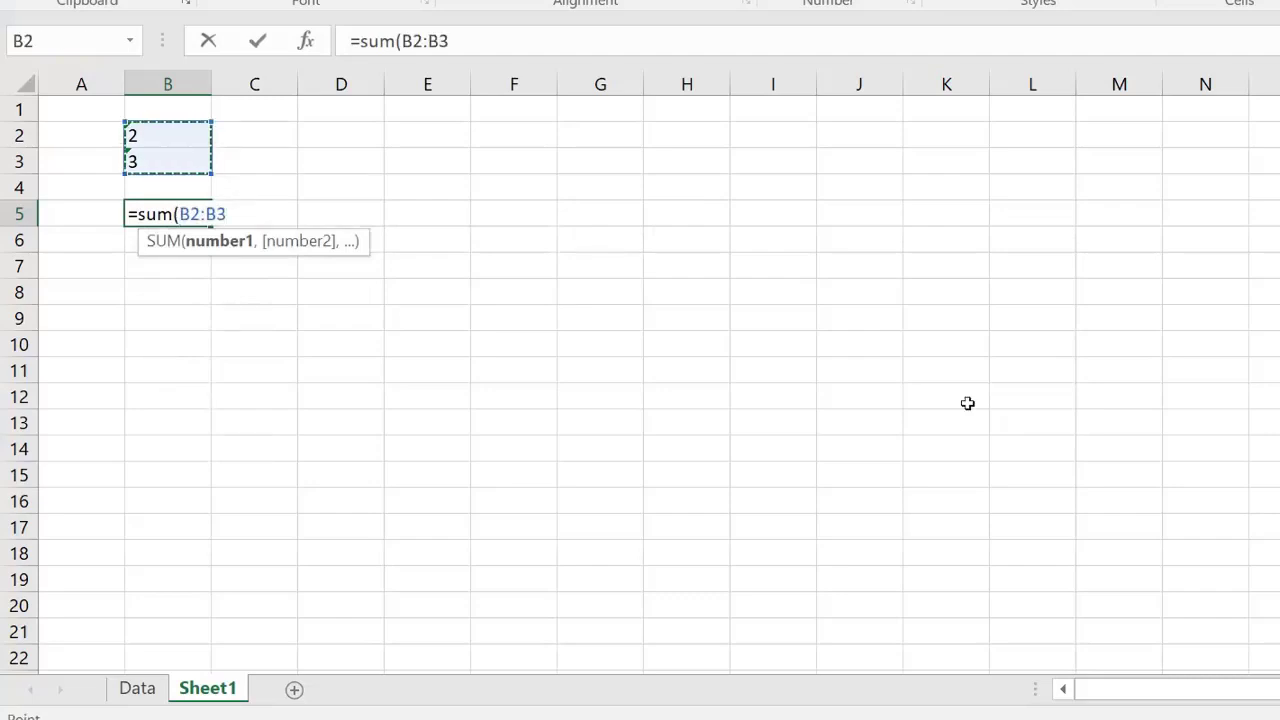
text())
key(Return)
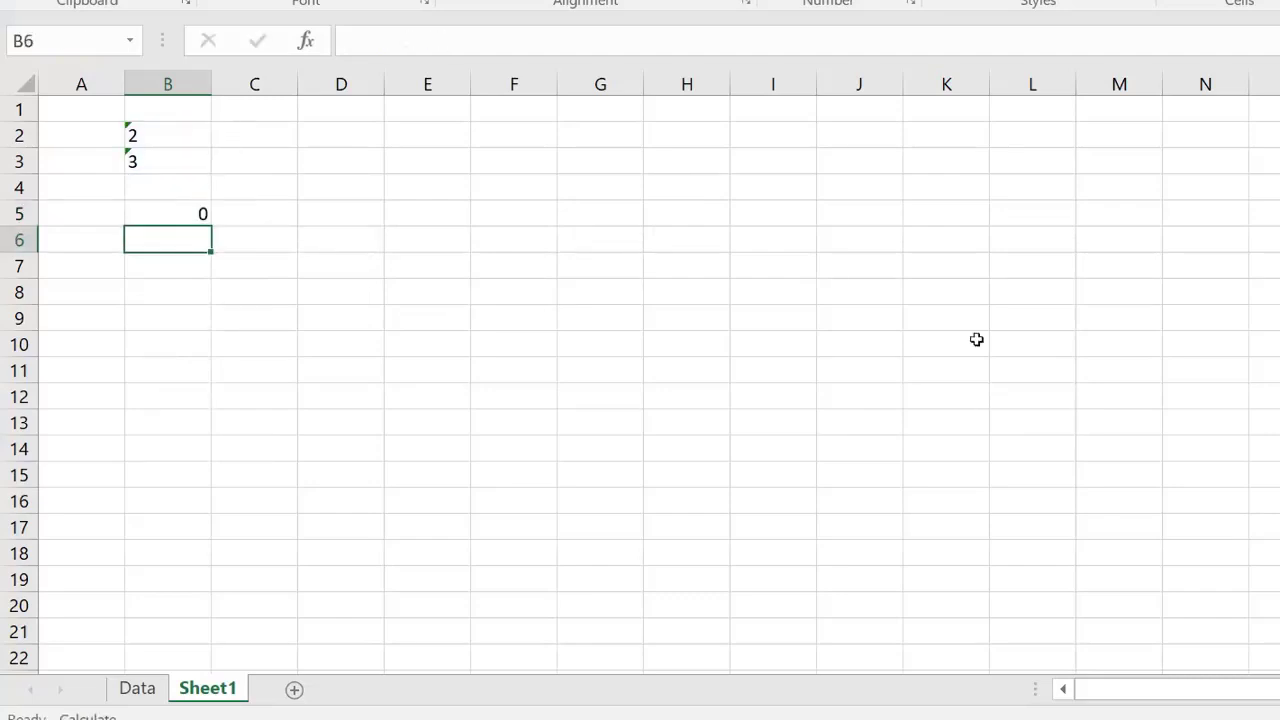
click(168, 210)
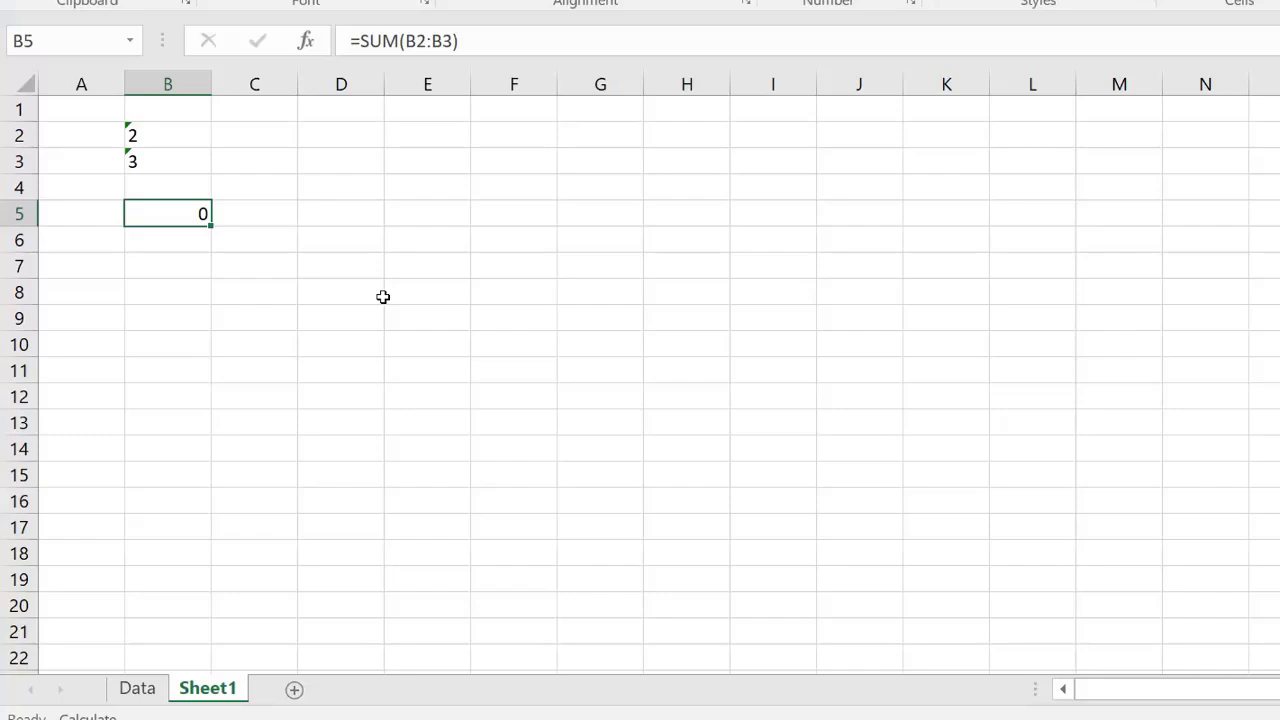
- View the error-checking options for the number stored as text in B2 and dismiss them without applying any
click(340, 317)
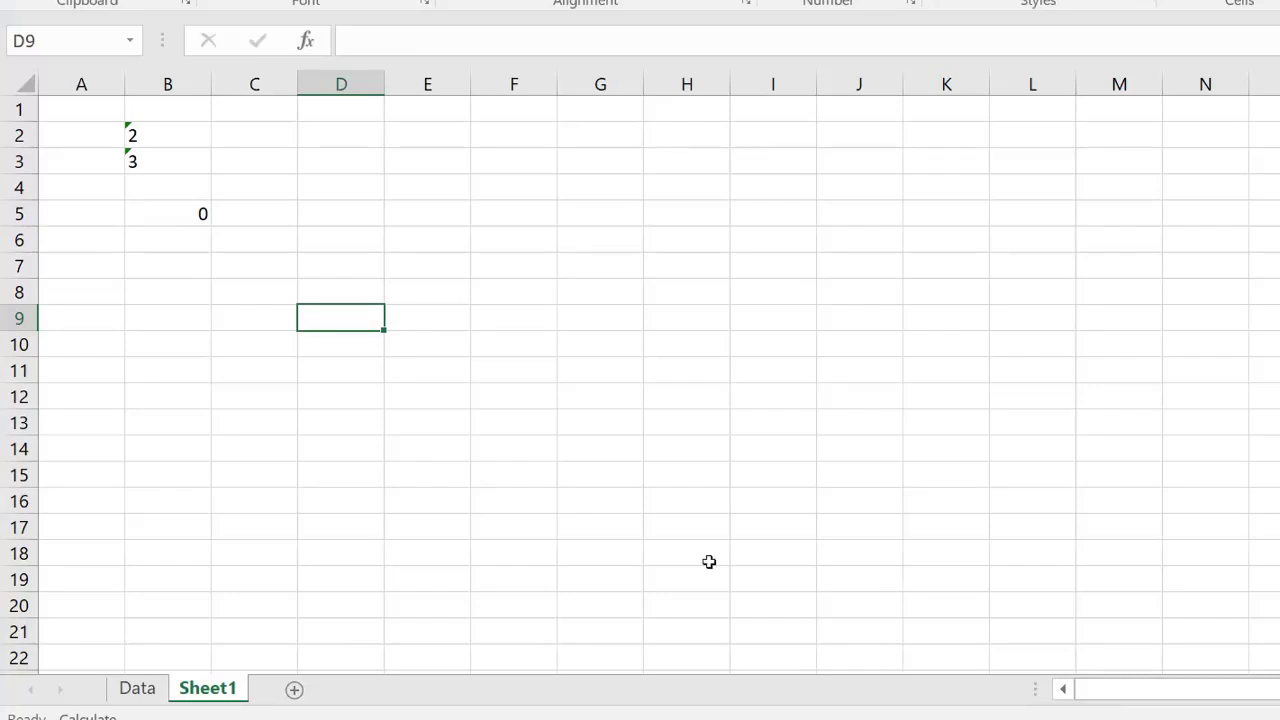
click(138, 145)
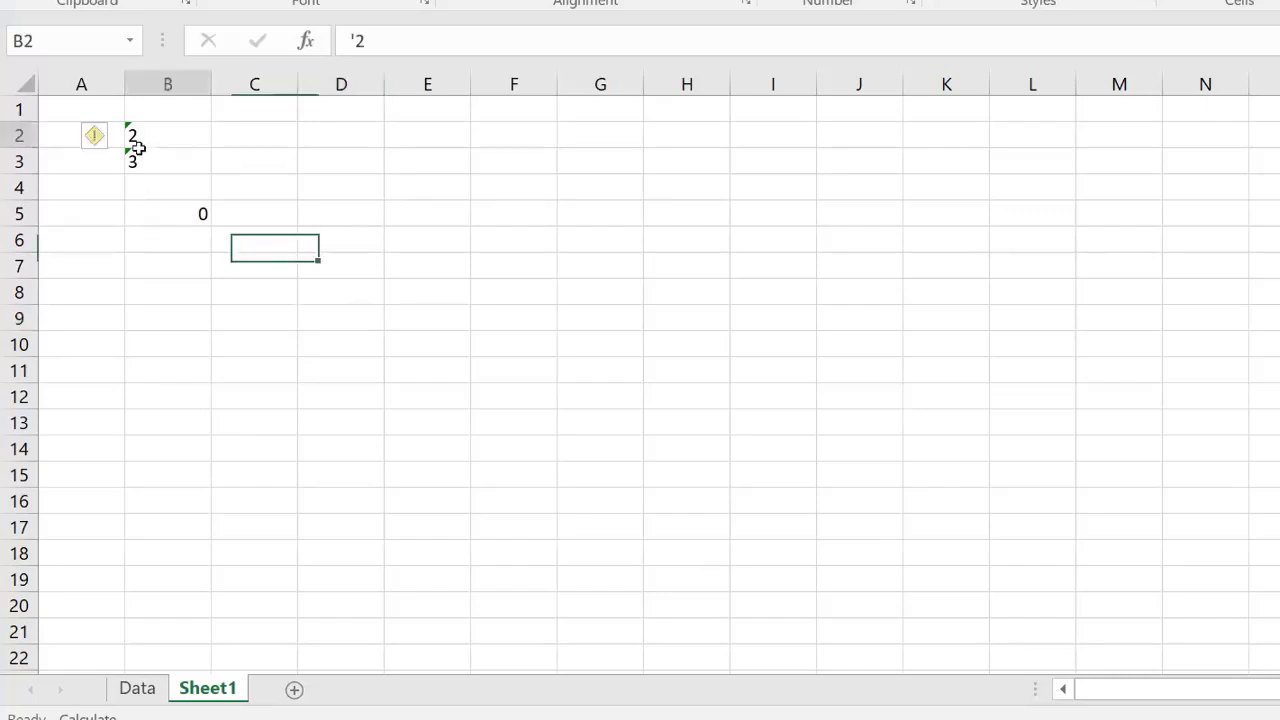
click(101, 135)
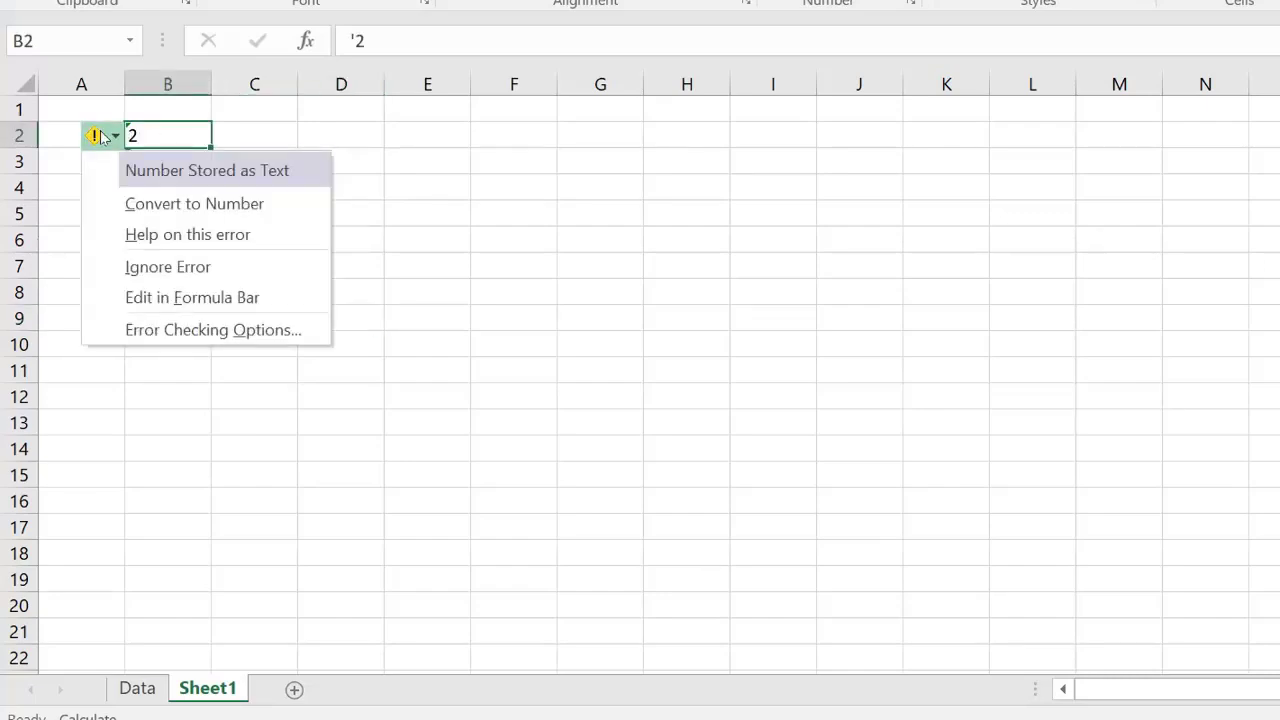
click(473, 187)
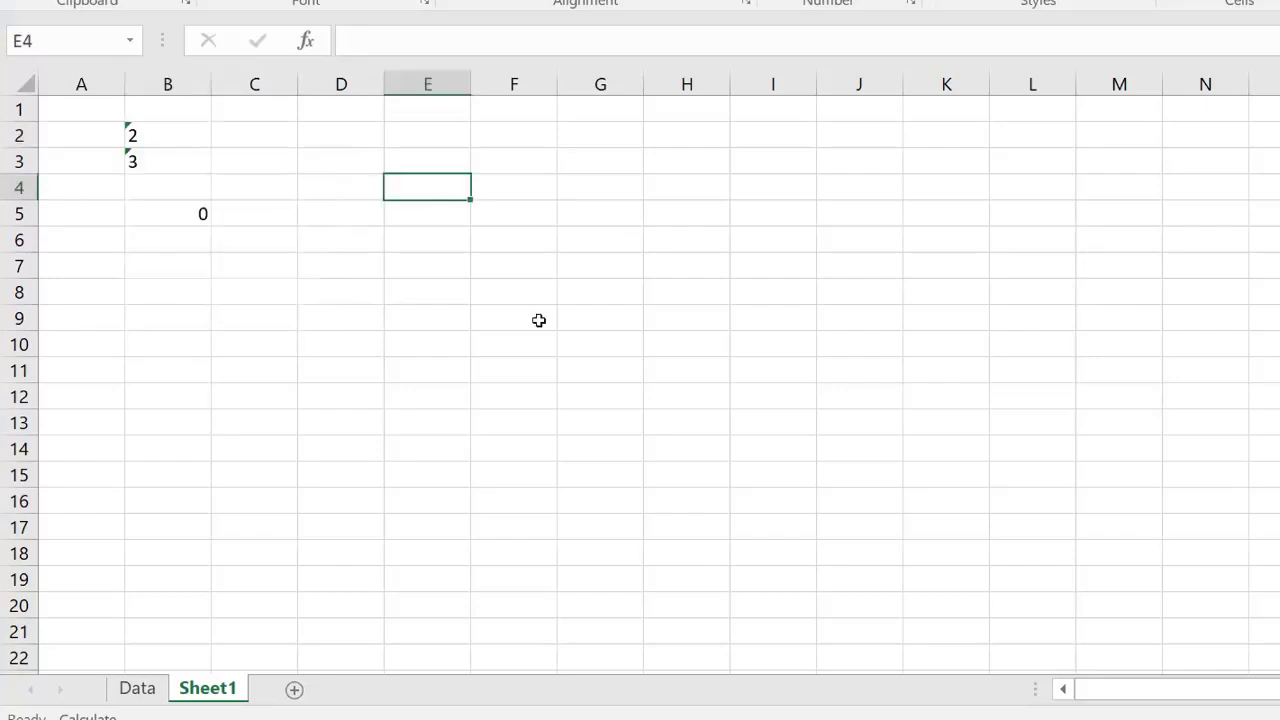
click(540, 320)
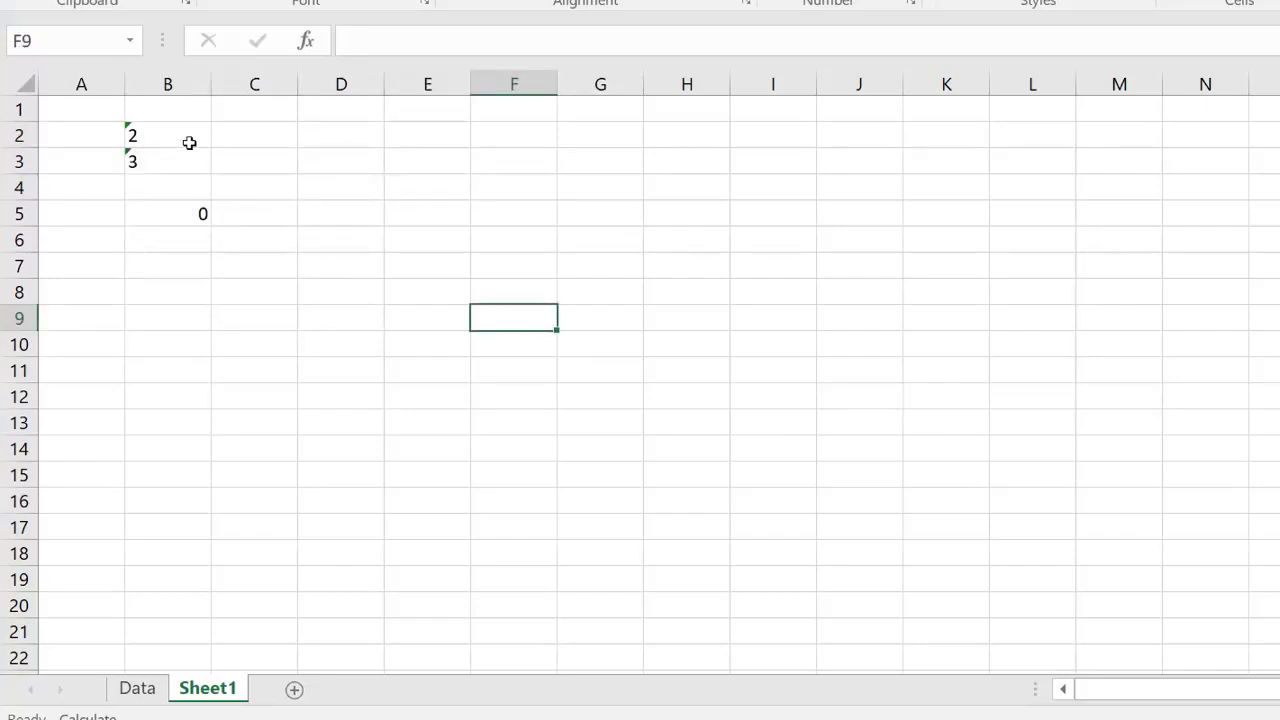
- Switch back to the checklist PDF and view the After example of data in an Excel Table
drag(352, 244, 430, 240)
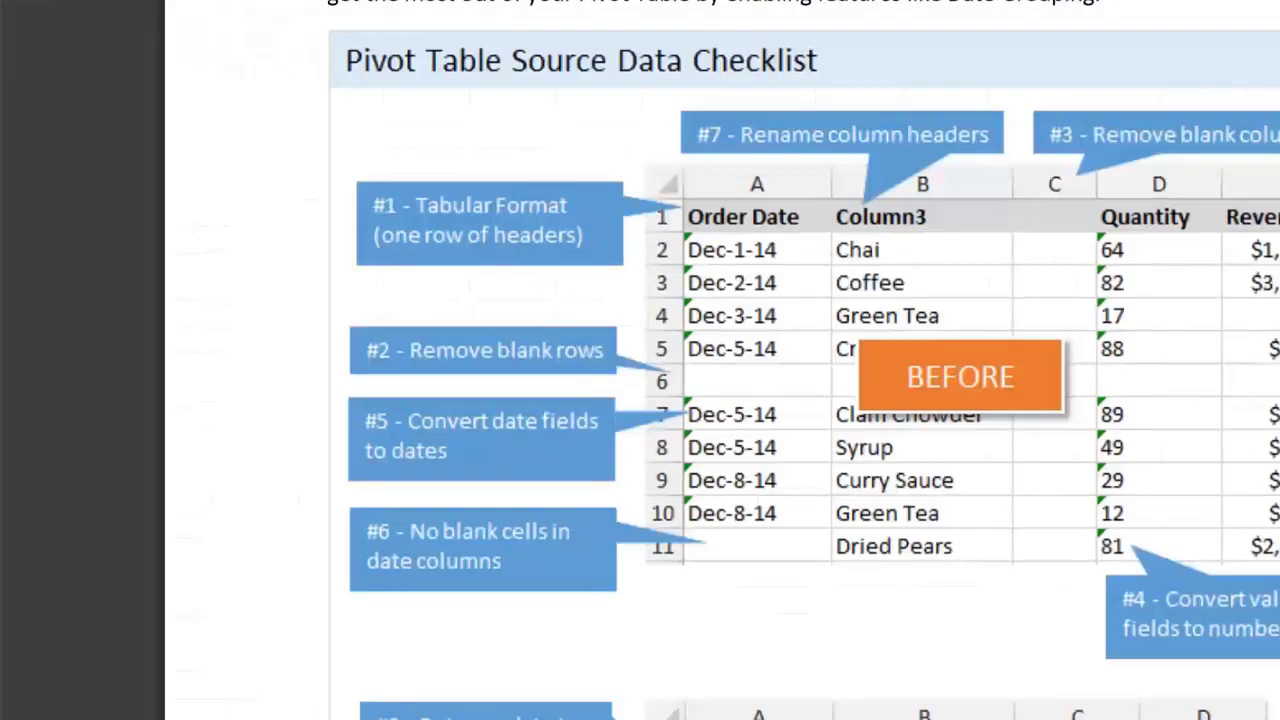
scroll(720, 400, down, 10)
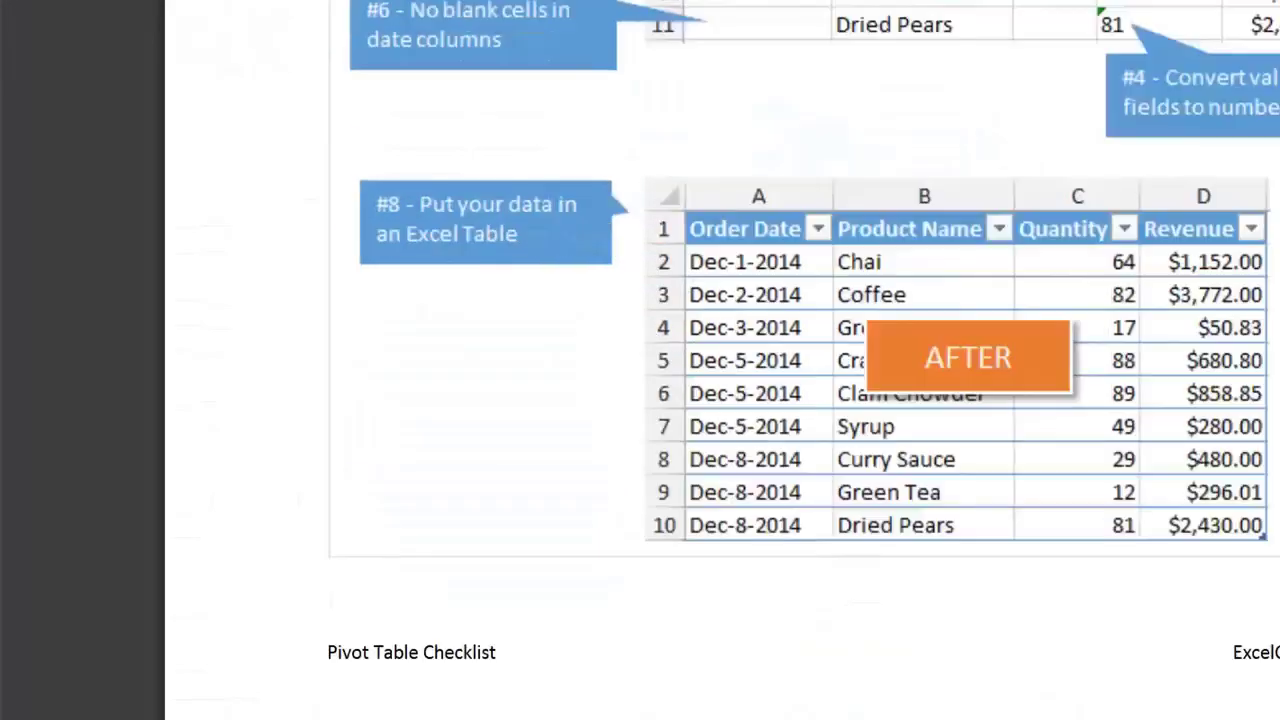
- Read the checklist's explanations from #1 on tabular format through #4 on converting value fields to numbers, referring back to the Before and After examples
scroll(720, 400, down, 3)
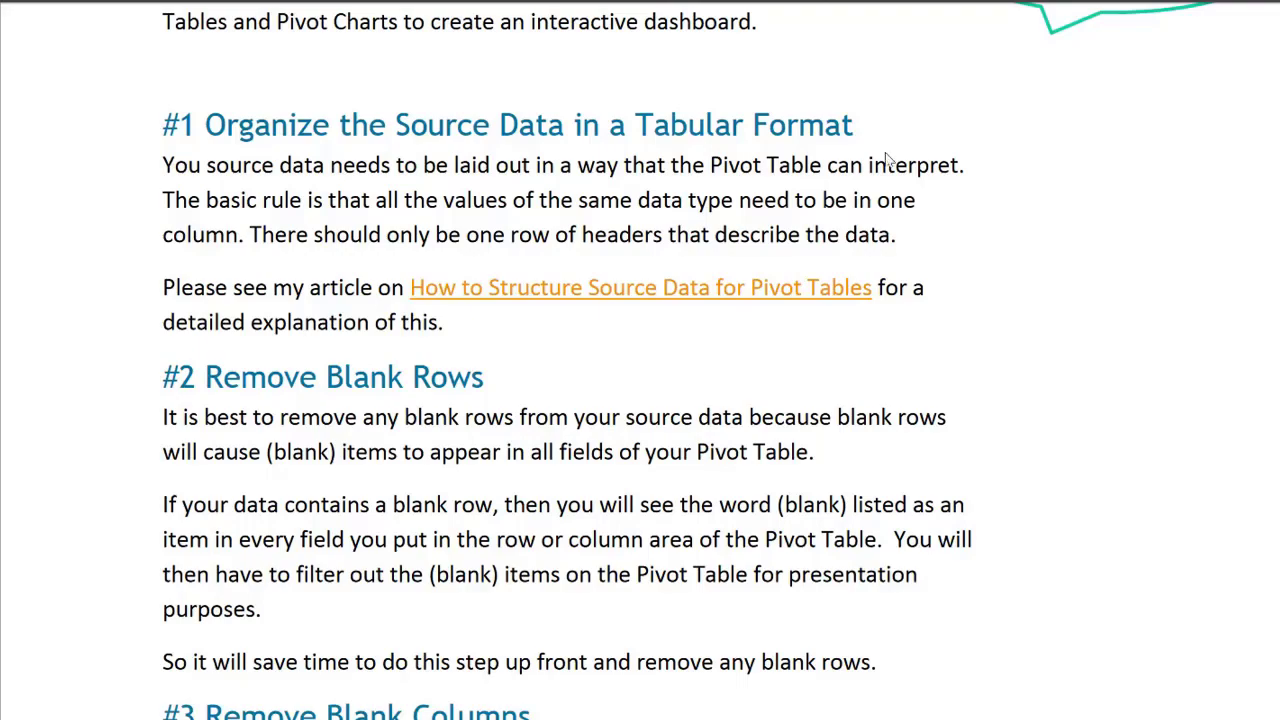
scroll(1062, 575, up, 4)
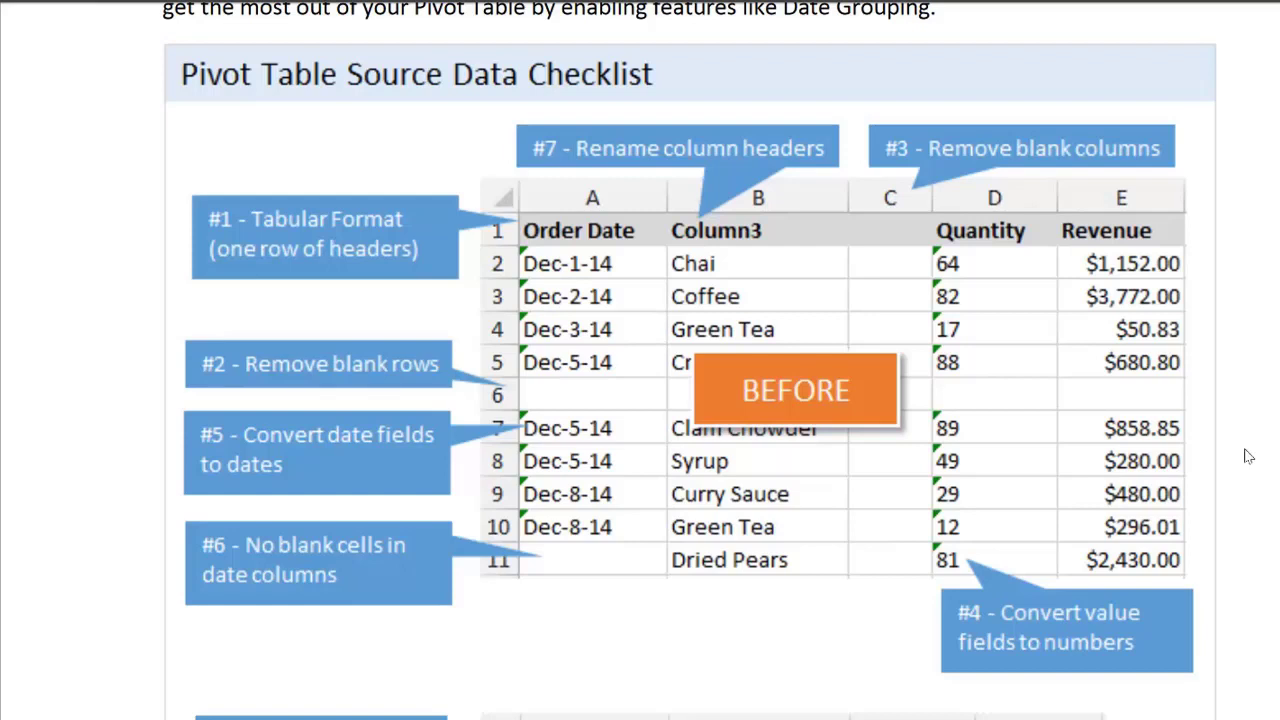
scroll(1247, 456, down, 5)
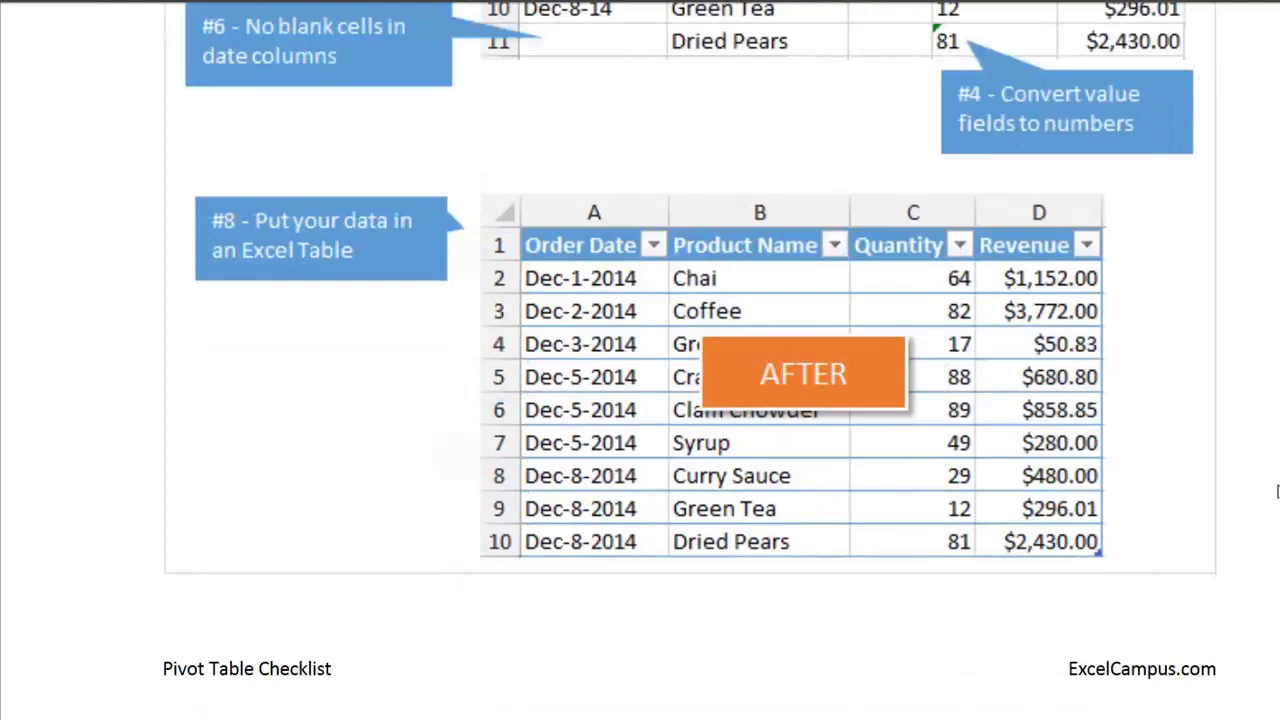
scroll(1277, 490, down, 8)
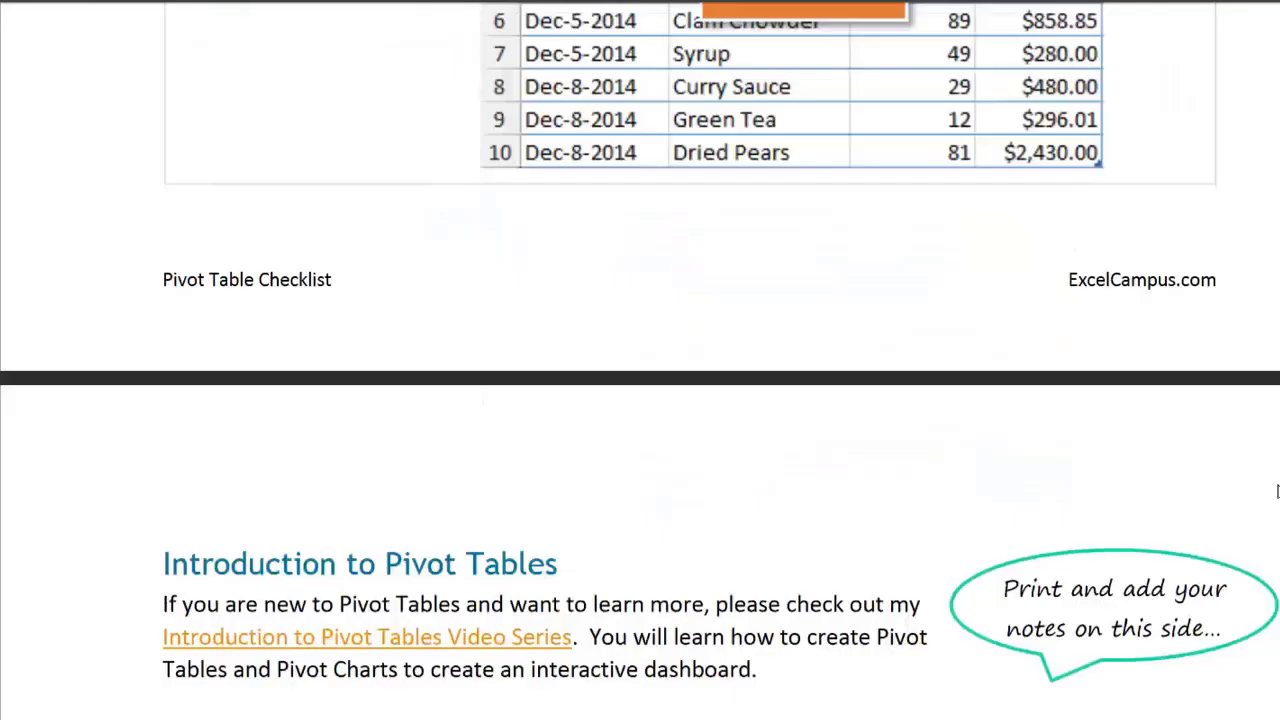
scroll(1260, 498, down, 4)
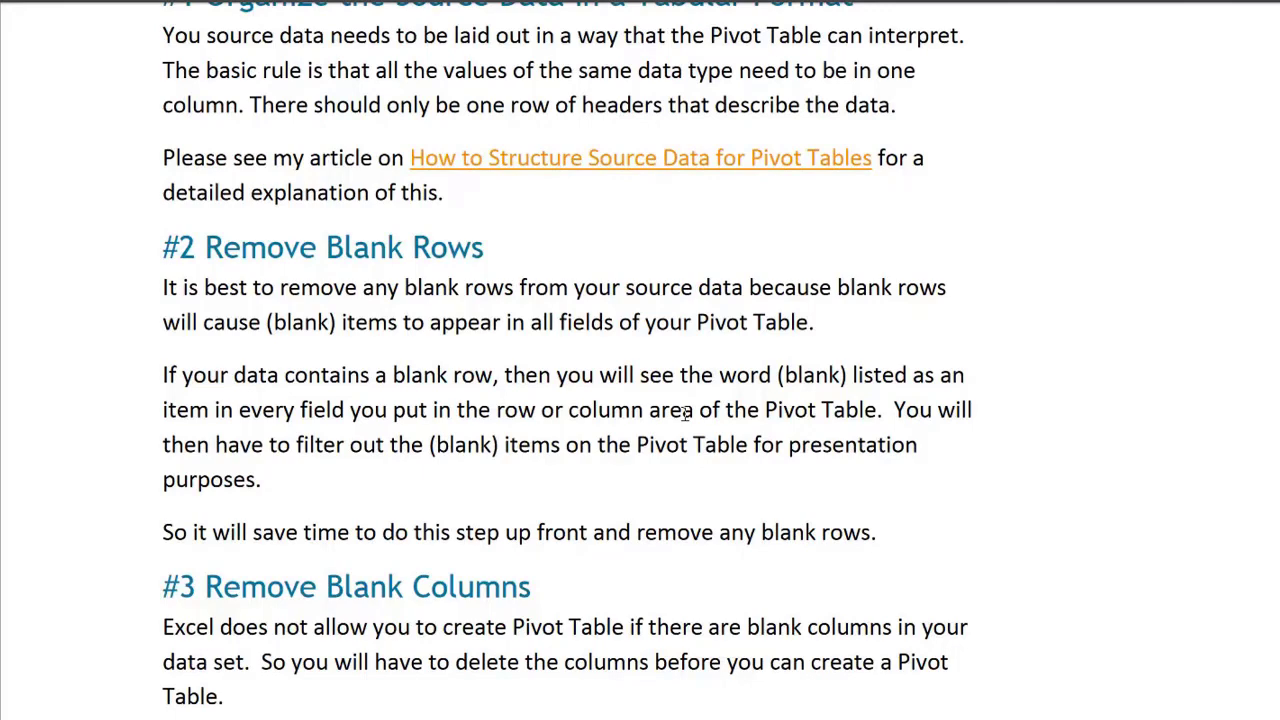
scroll(617, 550, down, 10)
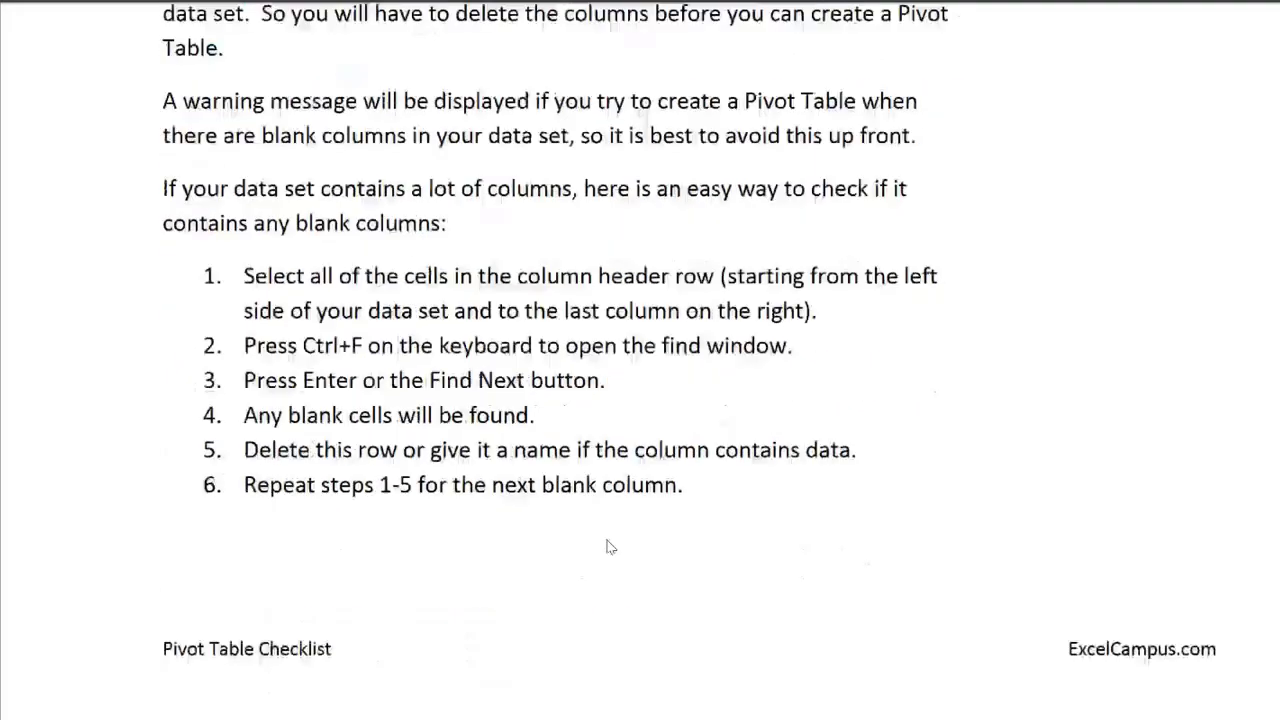
scroll(617, 550, down, 6)
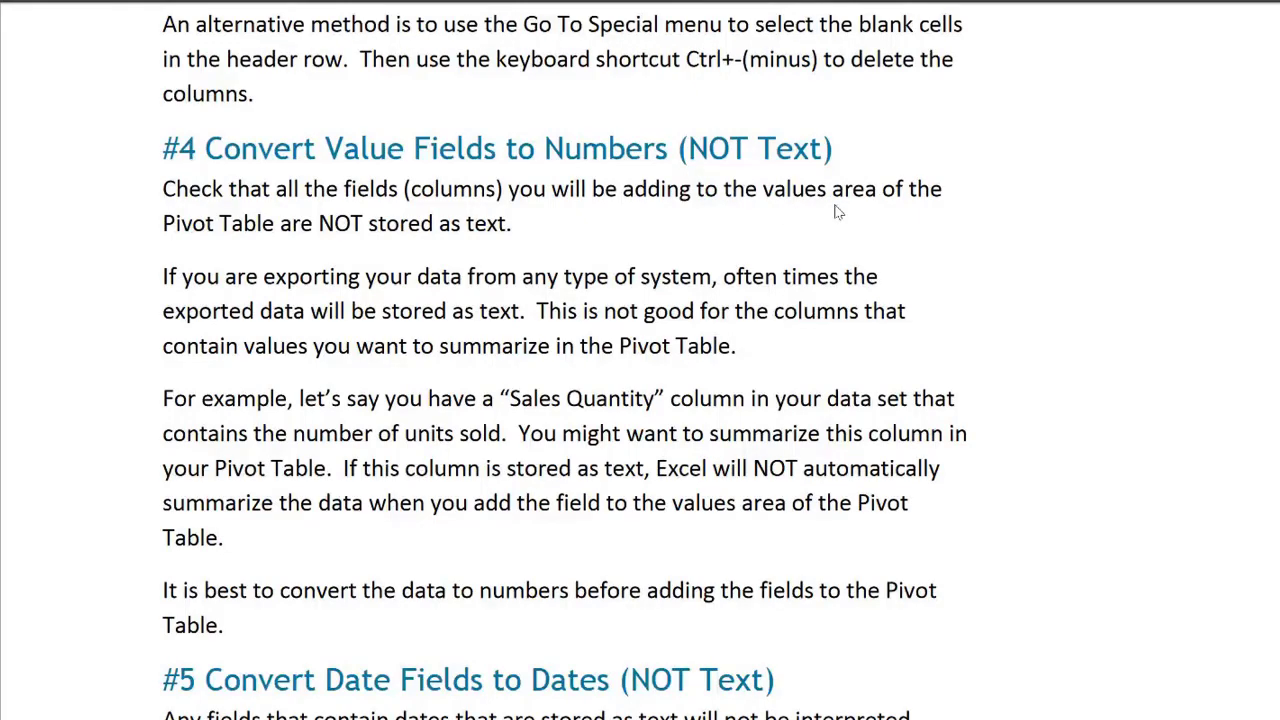
scroll(766, 280, down, 6)
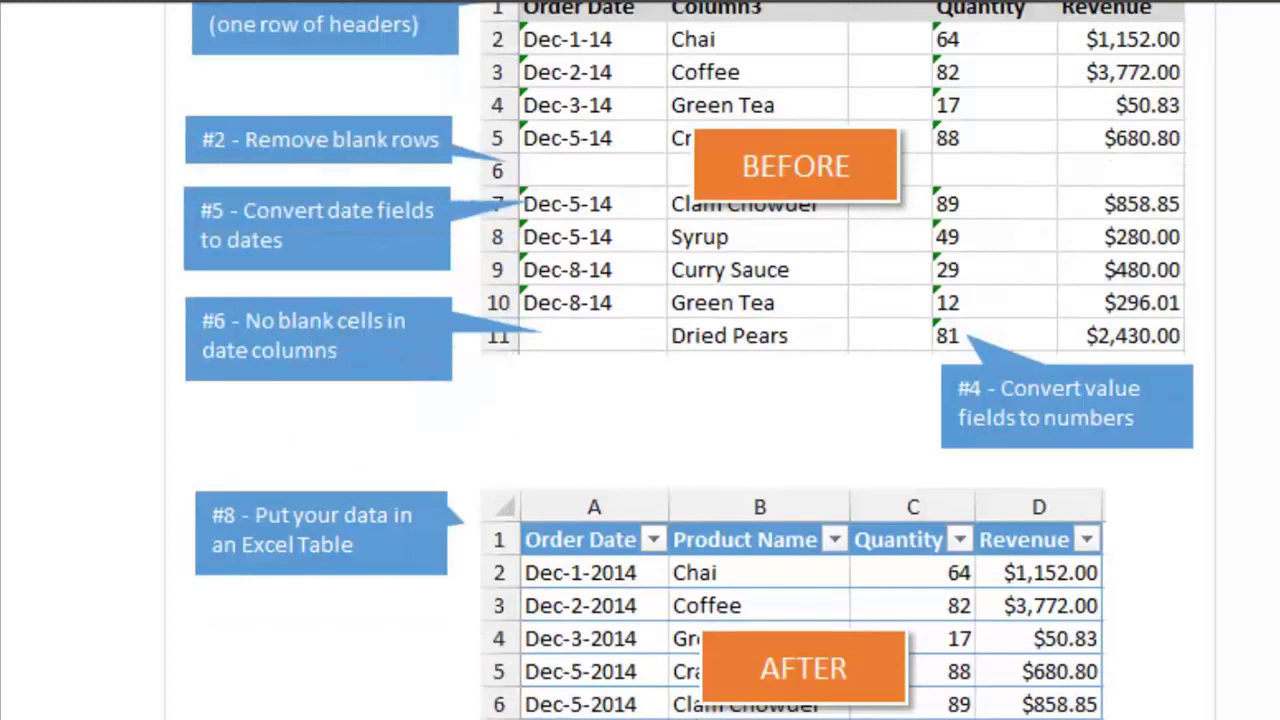
- Review the Before example again and read on to checklist items #5 and #6 about date fields
scroll(690, 360, up, 2)
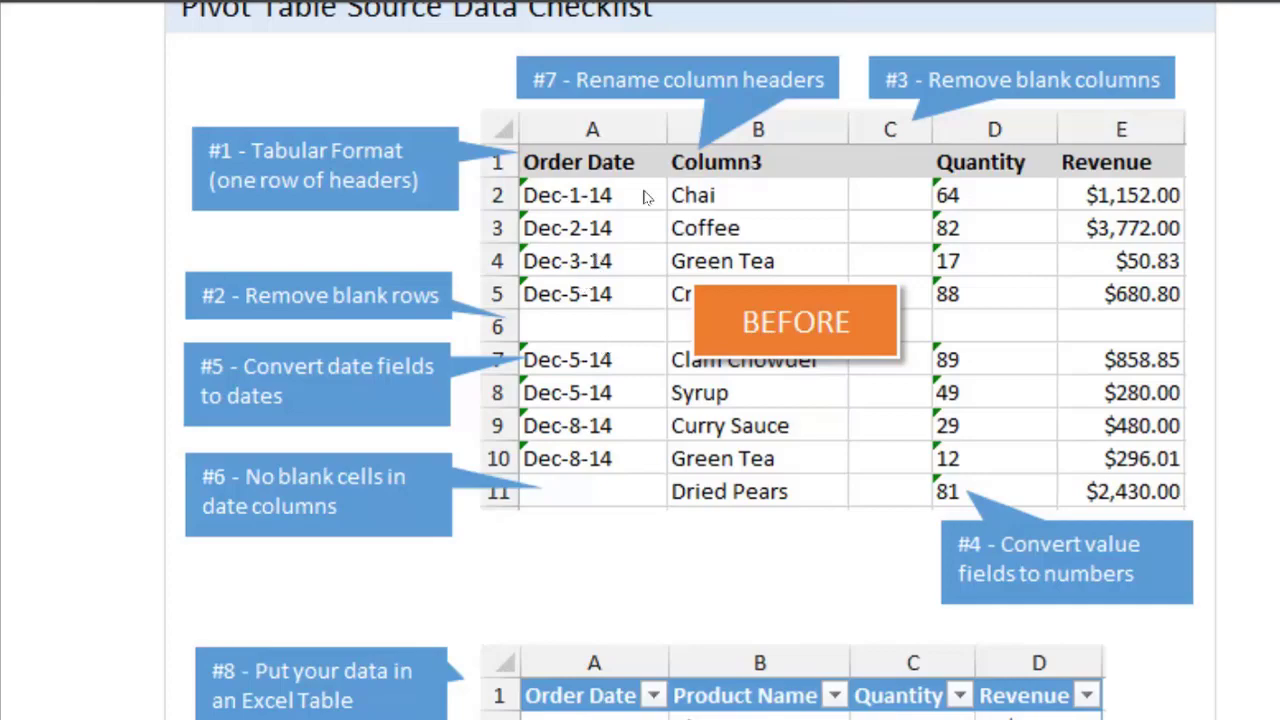
scroll(624, 288, down, 5)
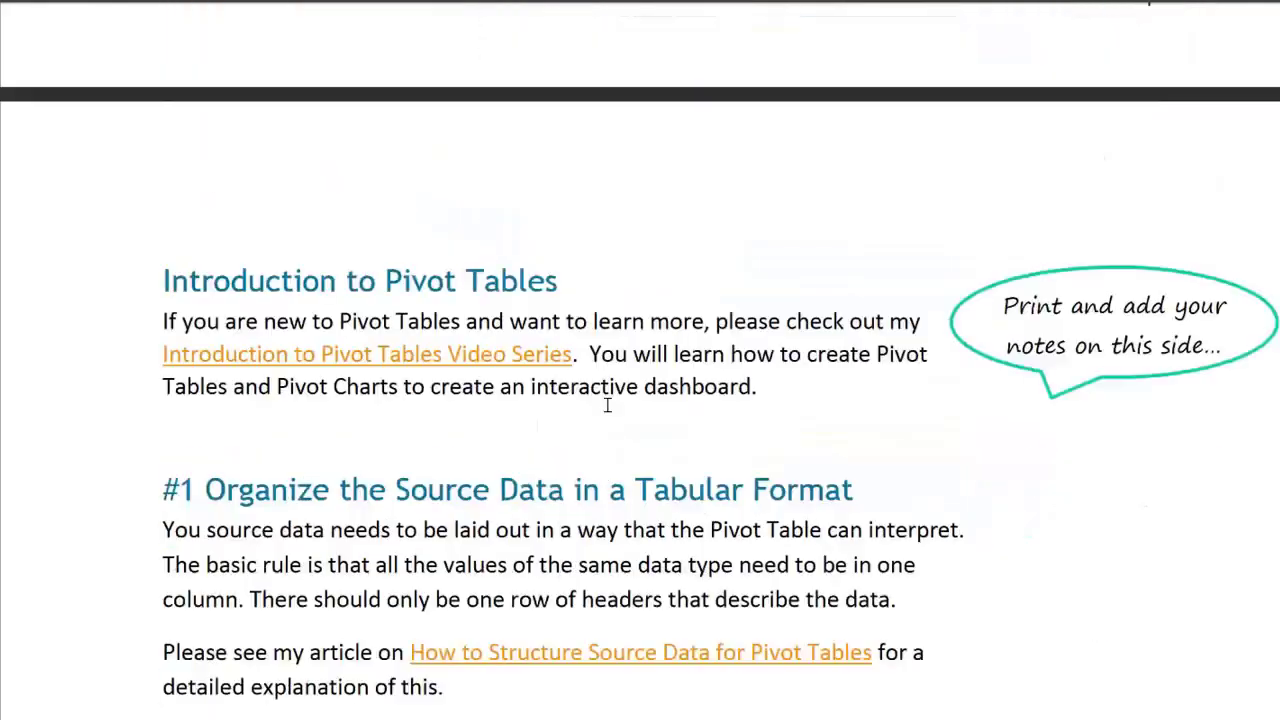
scroll(606, 323, down, 4)
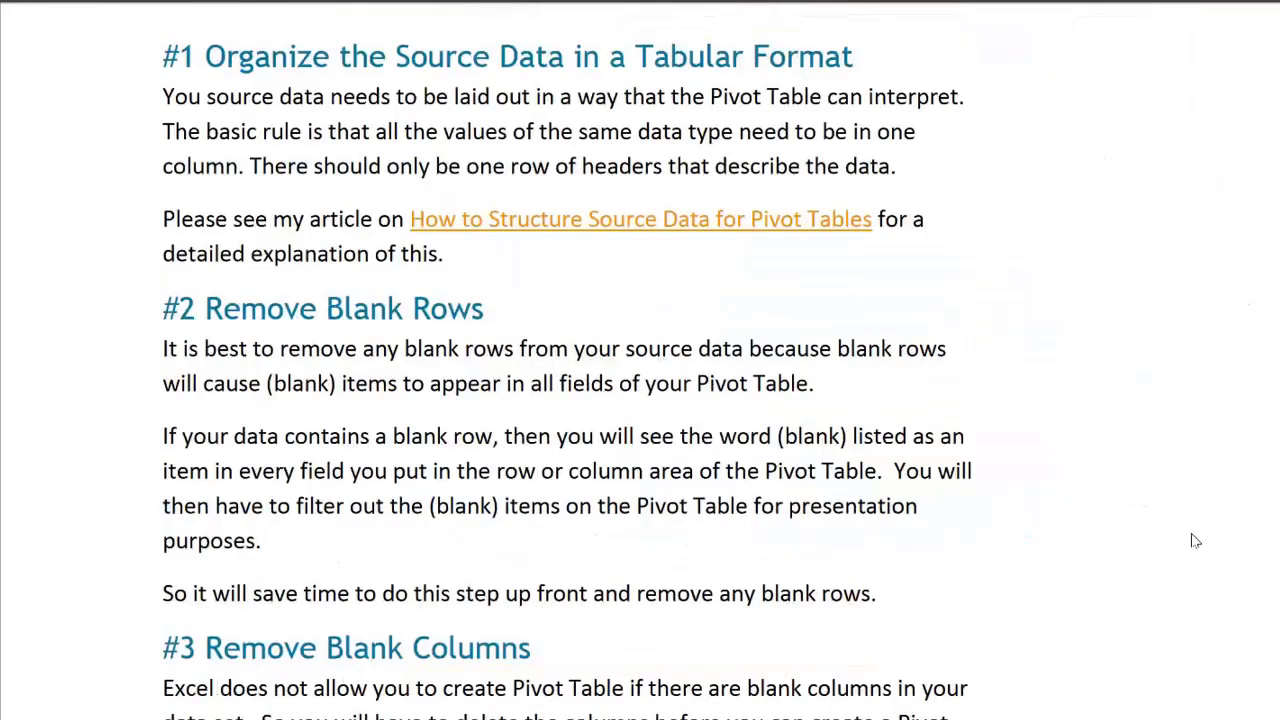
scroll(1190, 548, down, 4)
scroll(1190, 548, down, 15)
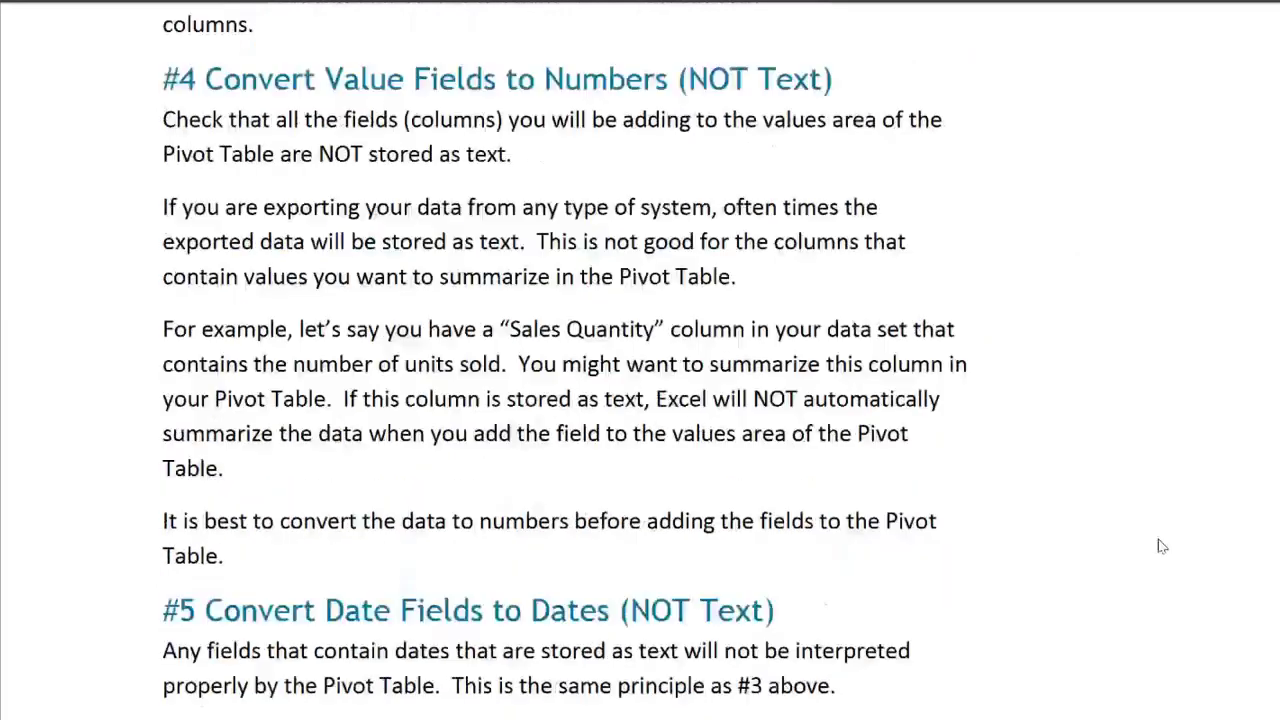
scroll(1160, 546, down, 4)
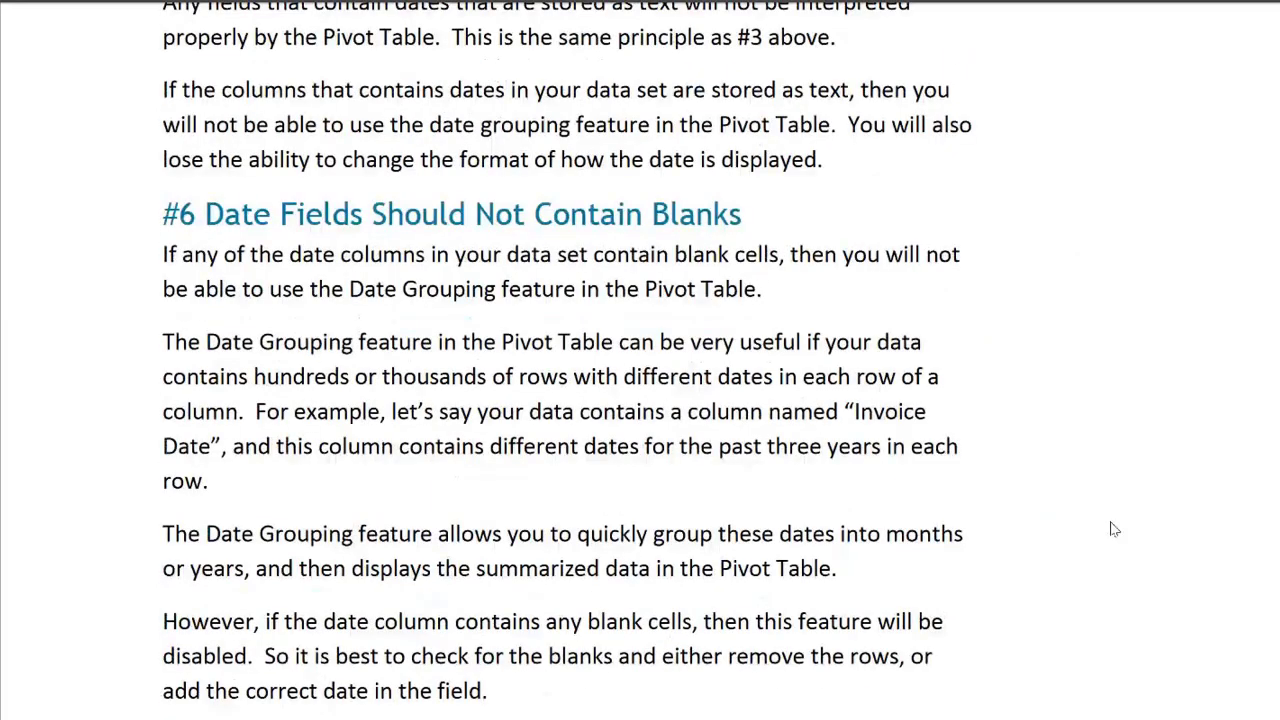
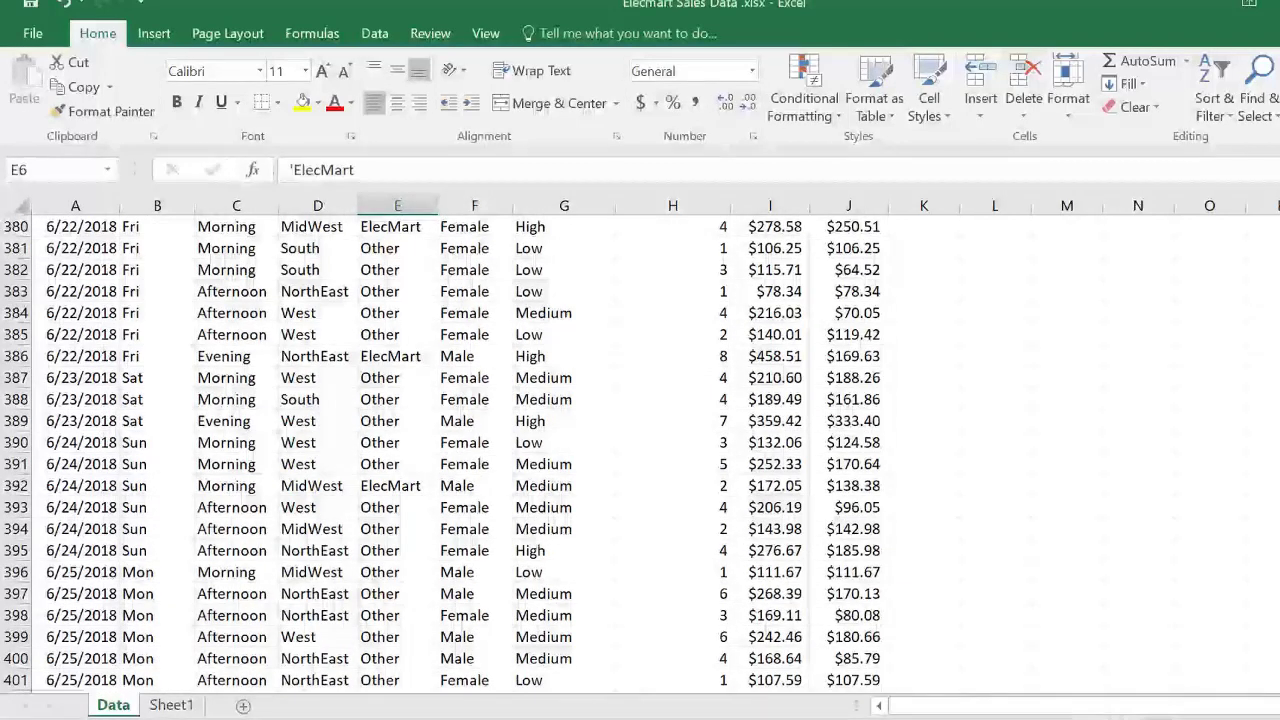
- In the Elecmart workbook, view the Create Table settings proposed for the sales data and cancel without creating a table
scroll(640, 450, up, 20)
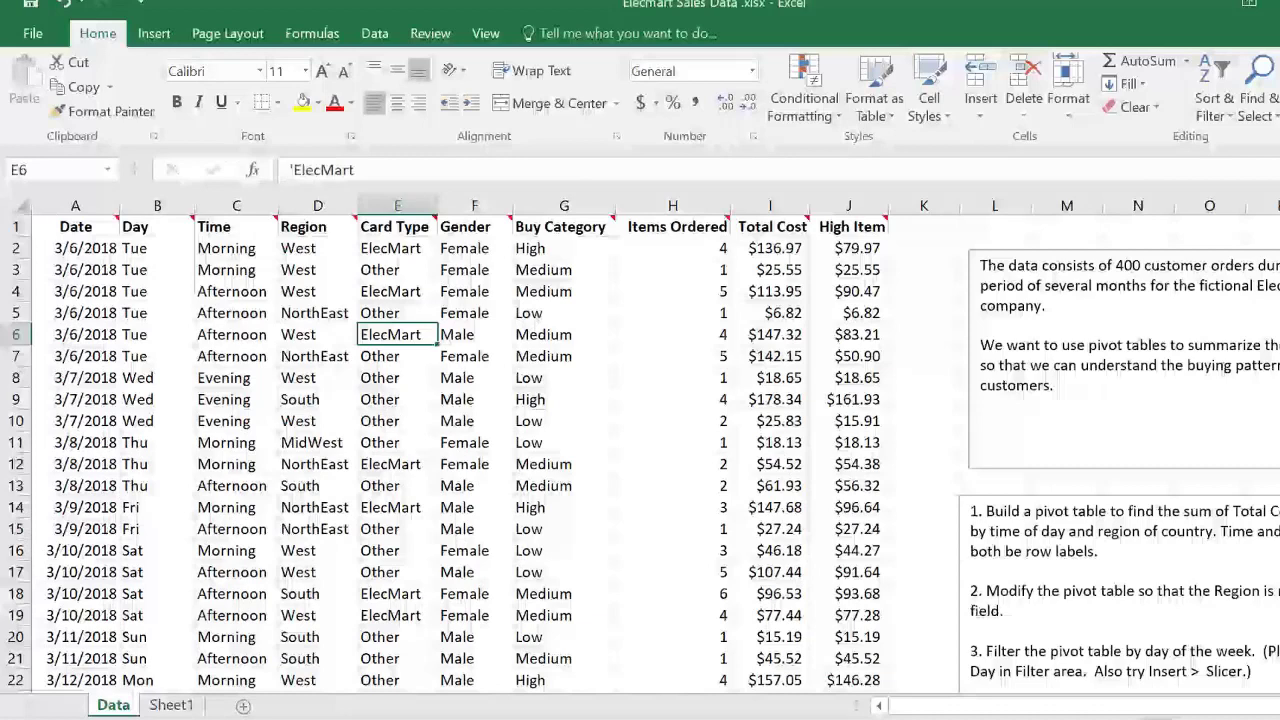
click(399, 402)
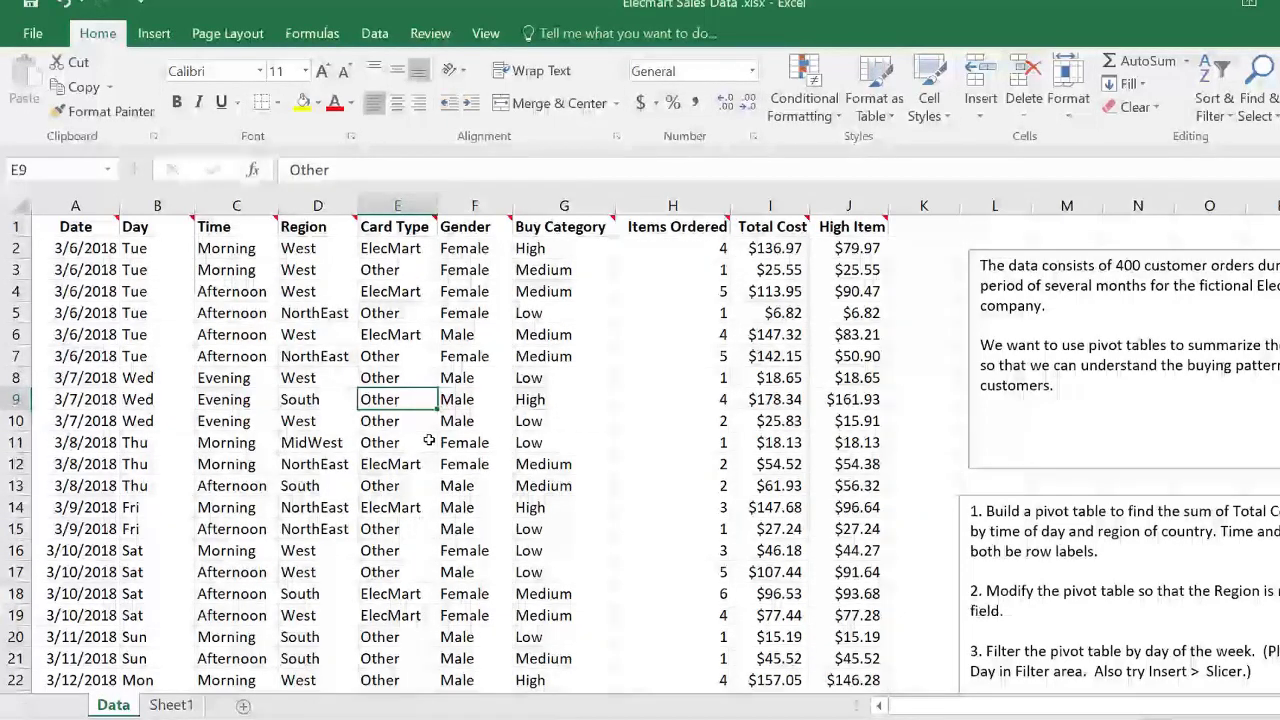
key(ctrl+t)
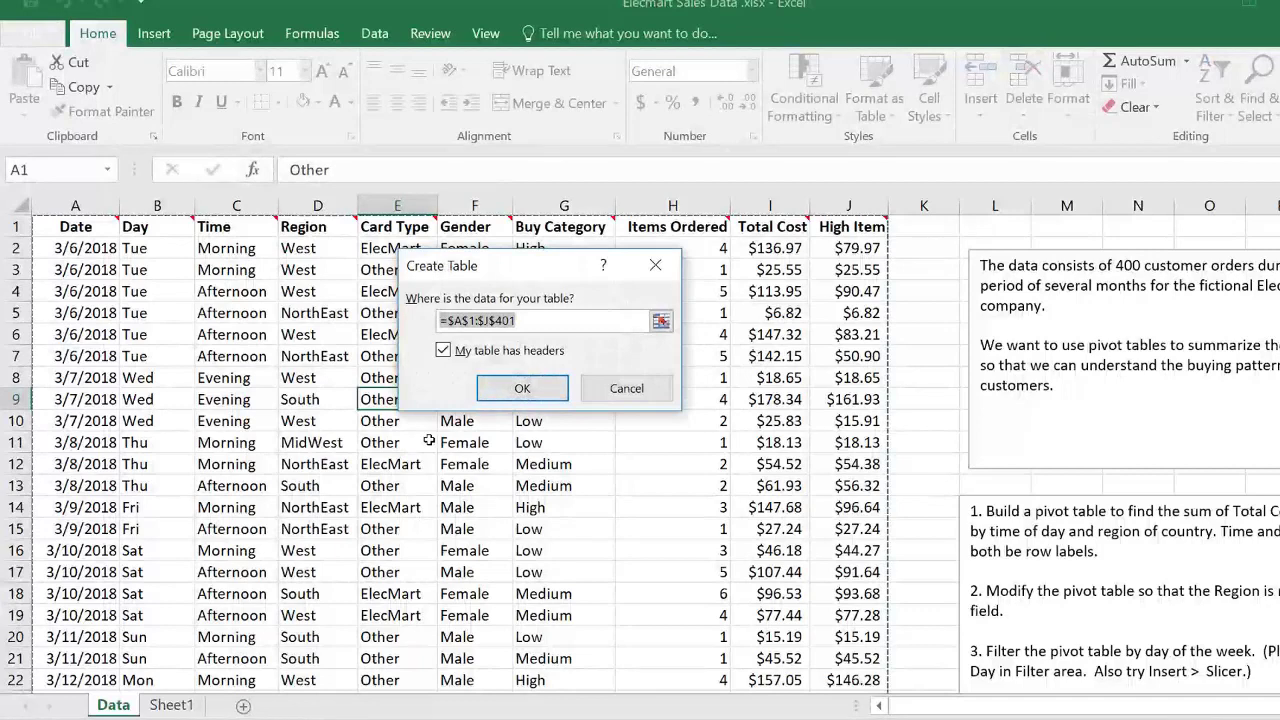
click(610, 391)
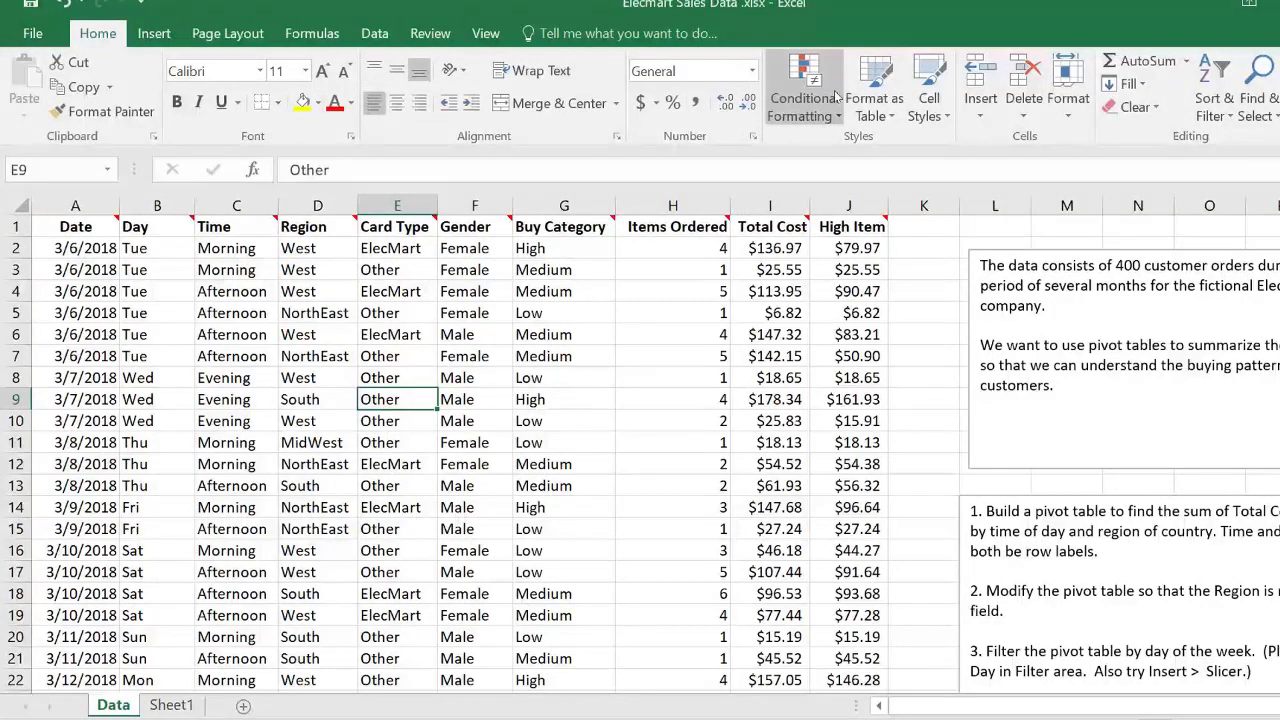
- View the Format as Table style gallery, with a single cell and with the whole data range selected, without applying a style
click(884, 82)
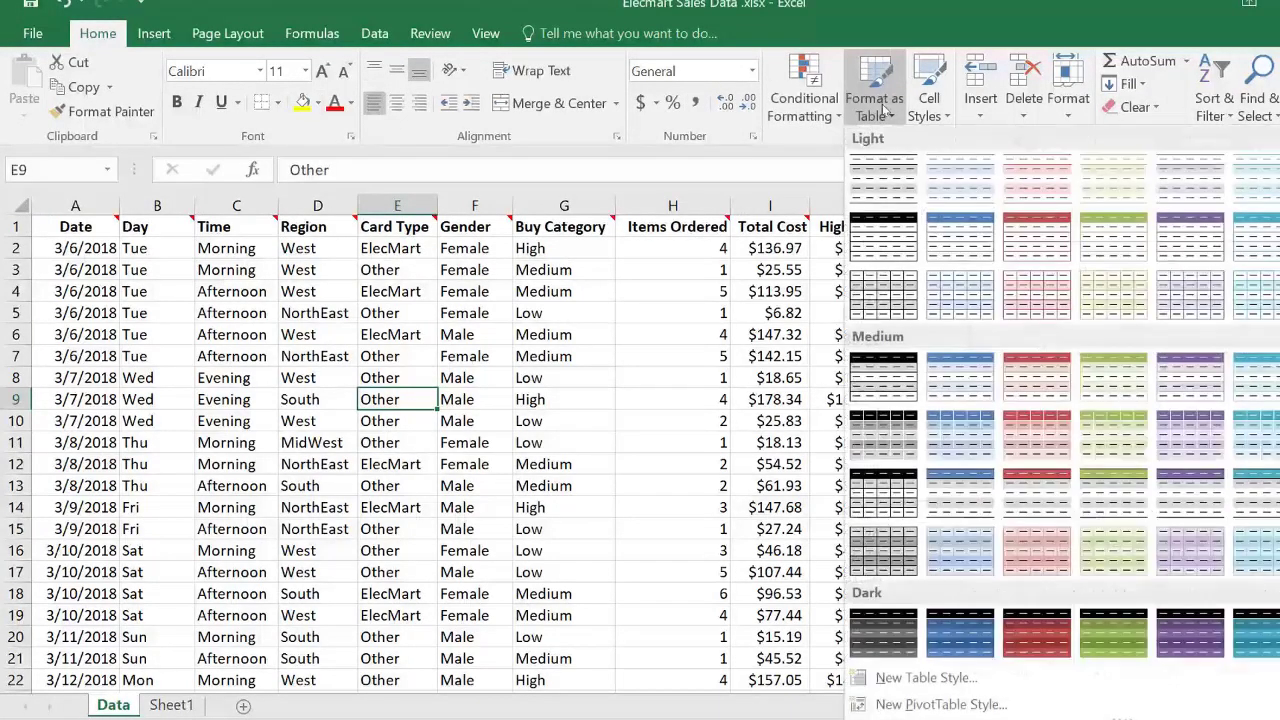
click(563, 350)
key(Up)
key(Right)
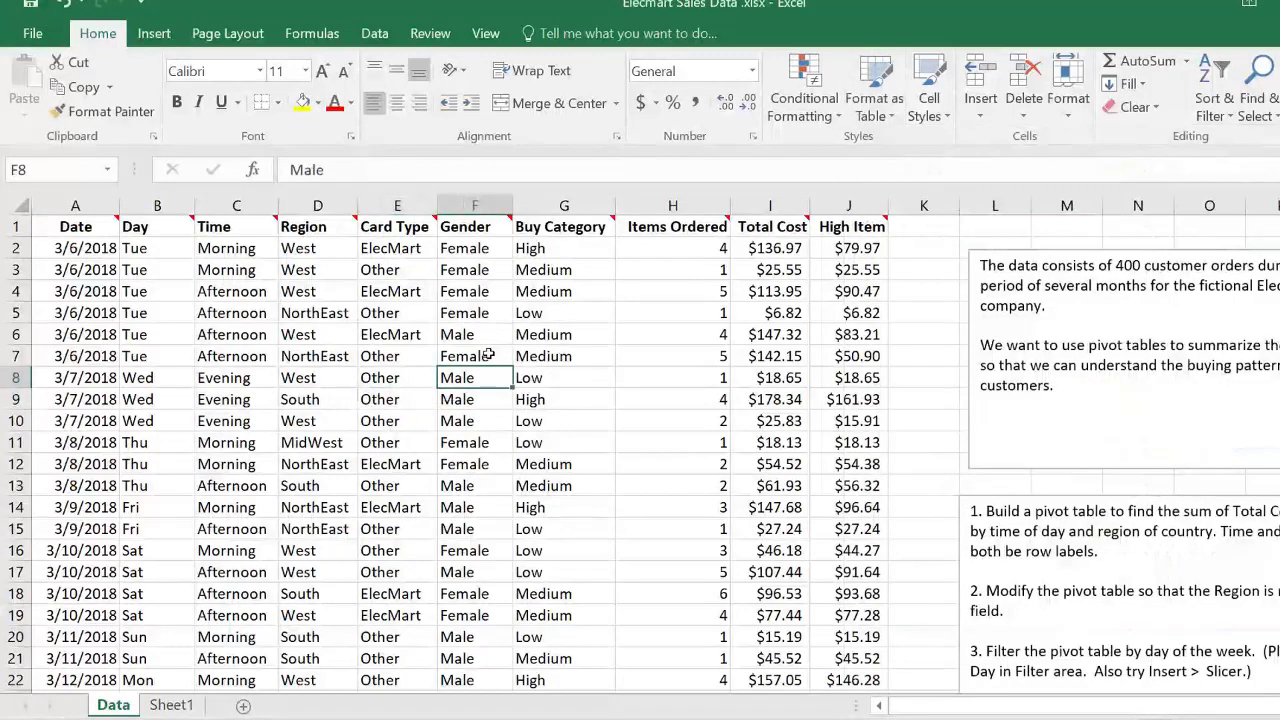
key(ctrl+a)
click(876, 115)
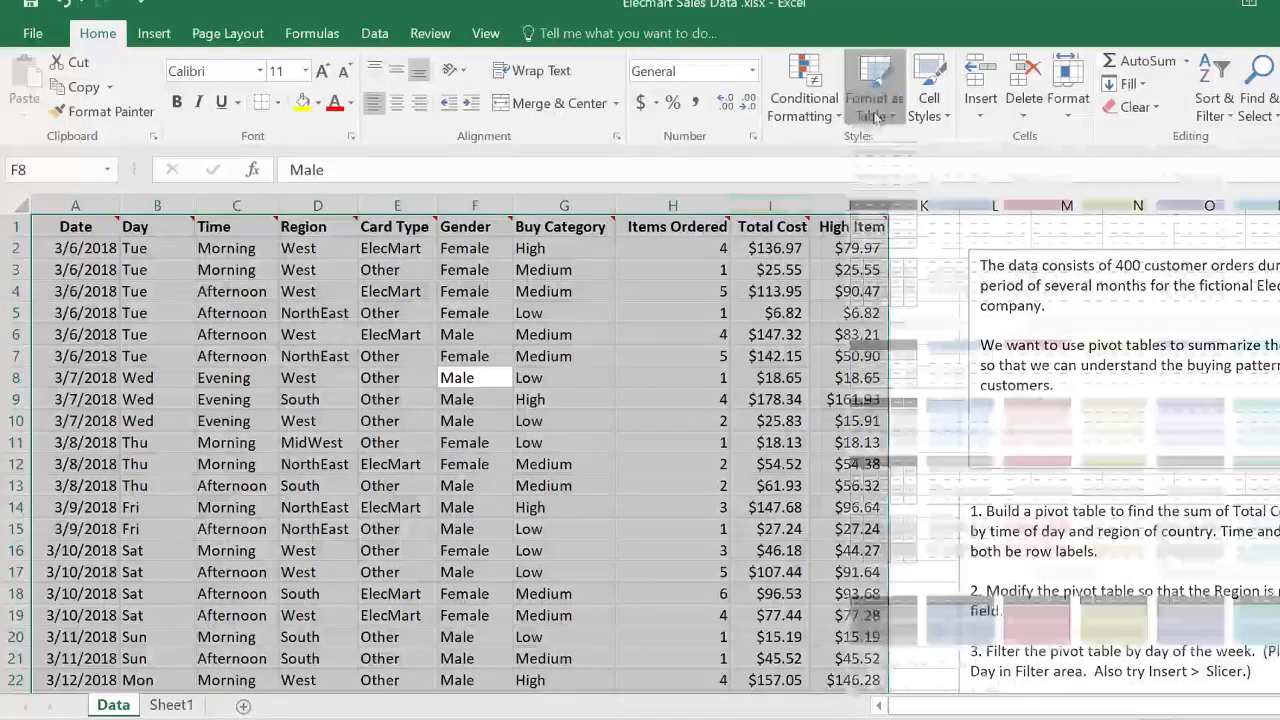
key(Escape)
- Convert the sales data range A1:J401 into an Excel table with headers and deselect the range
click(372, 318)
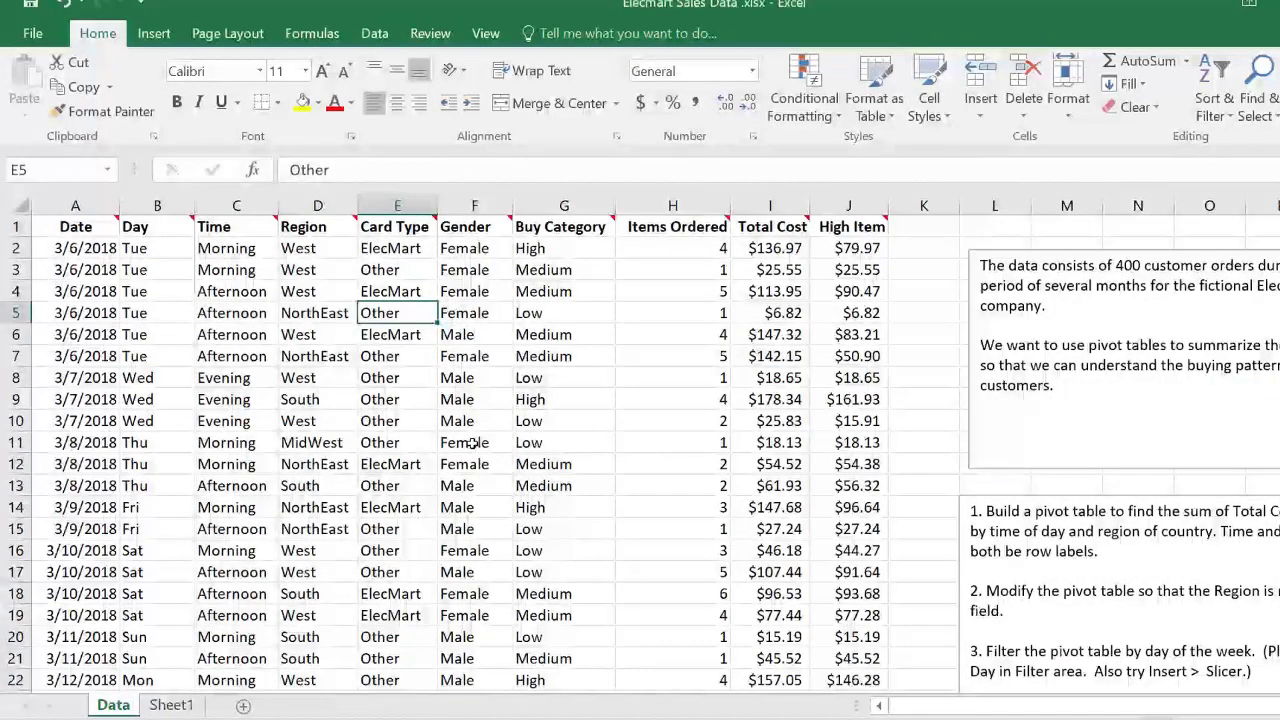
key(ctrl+t)
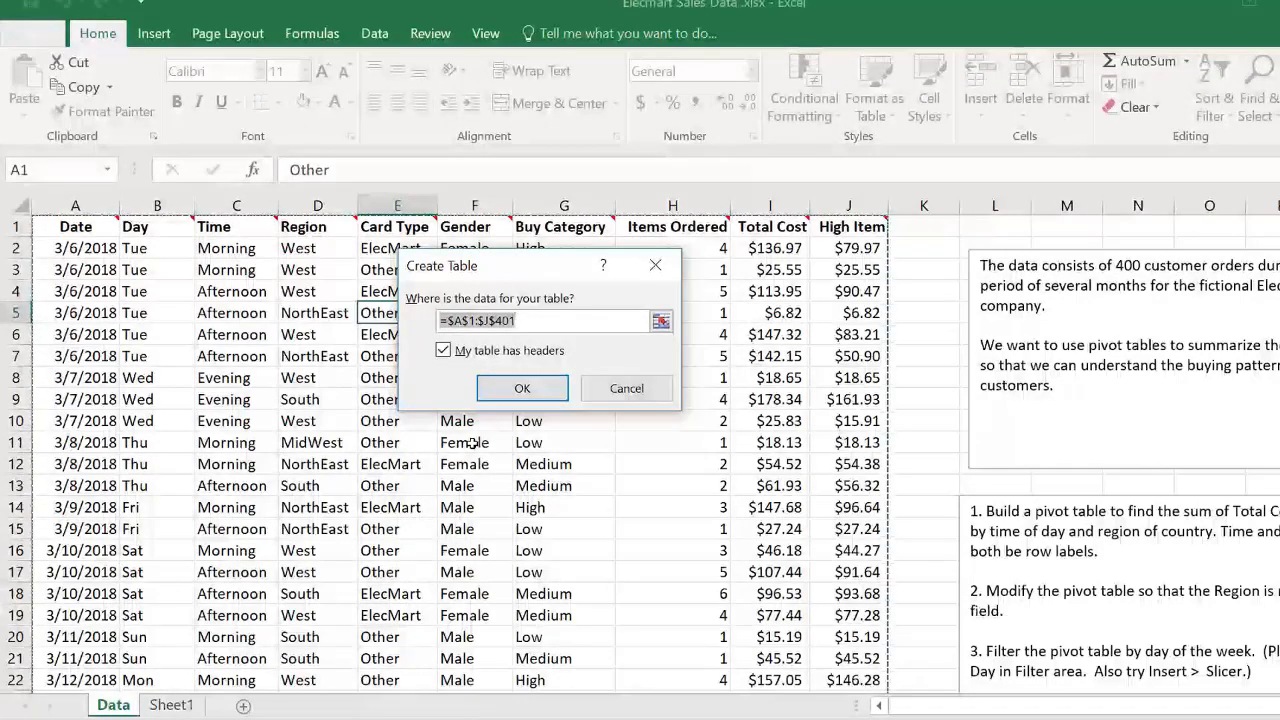
click(521, 386)
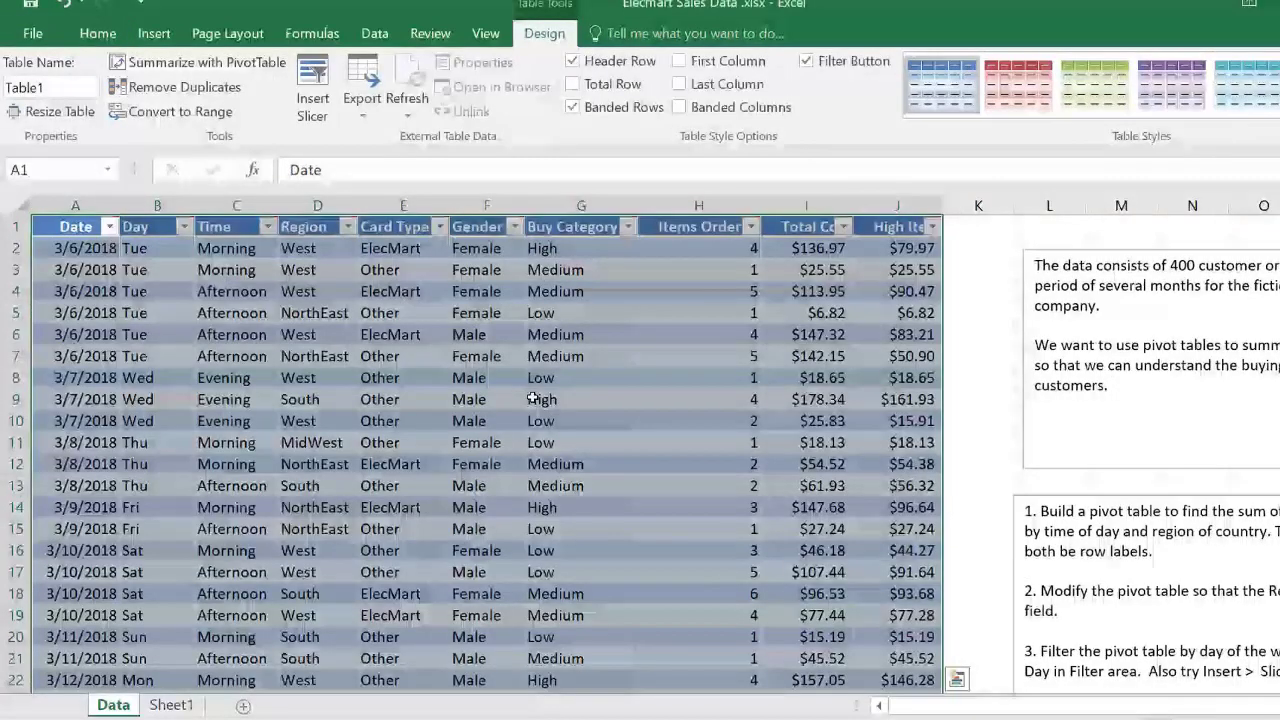
click(403, 377)
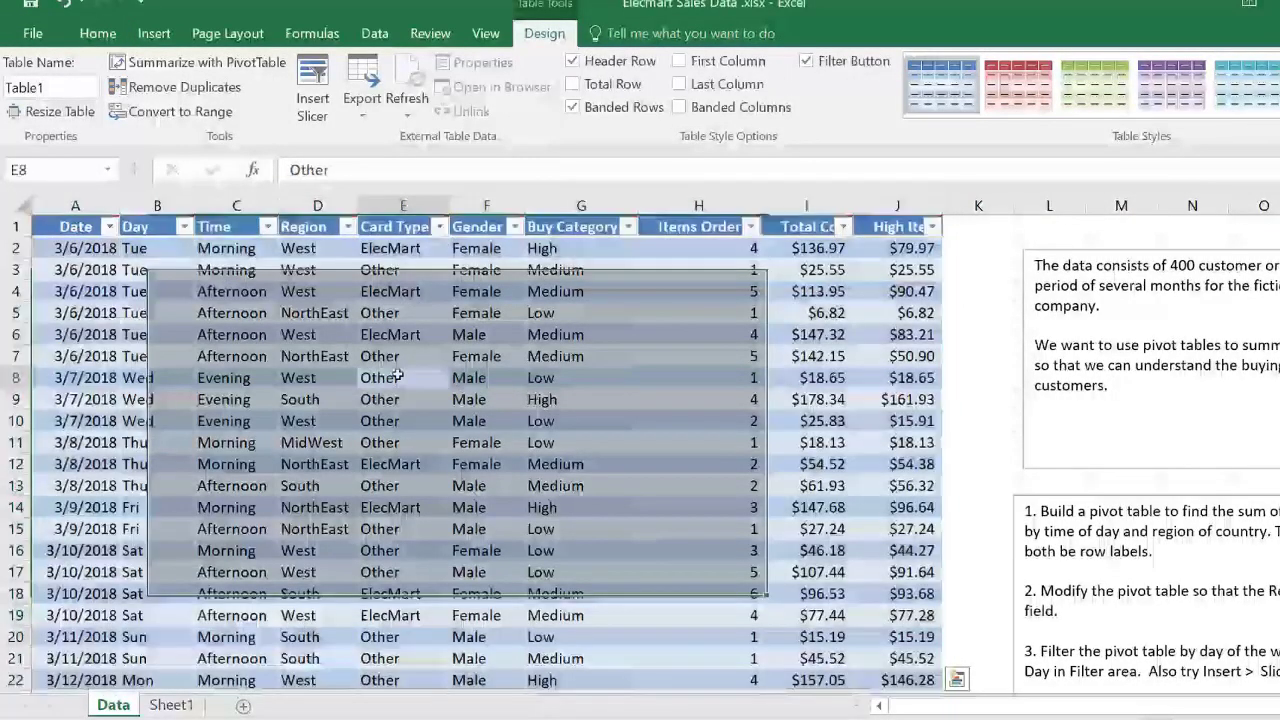
click(317, 421)
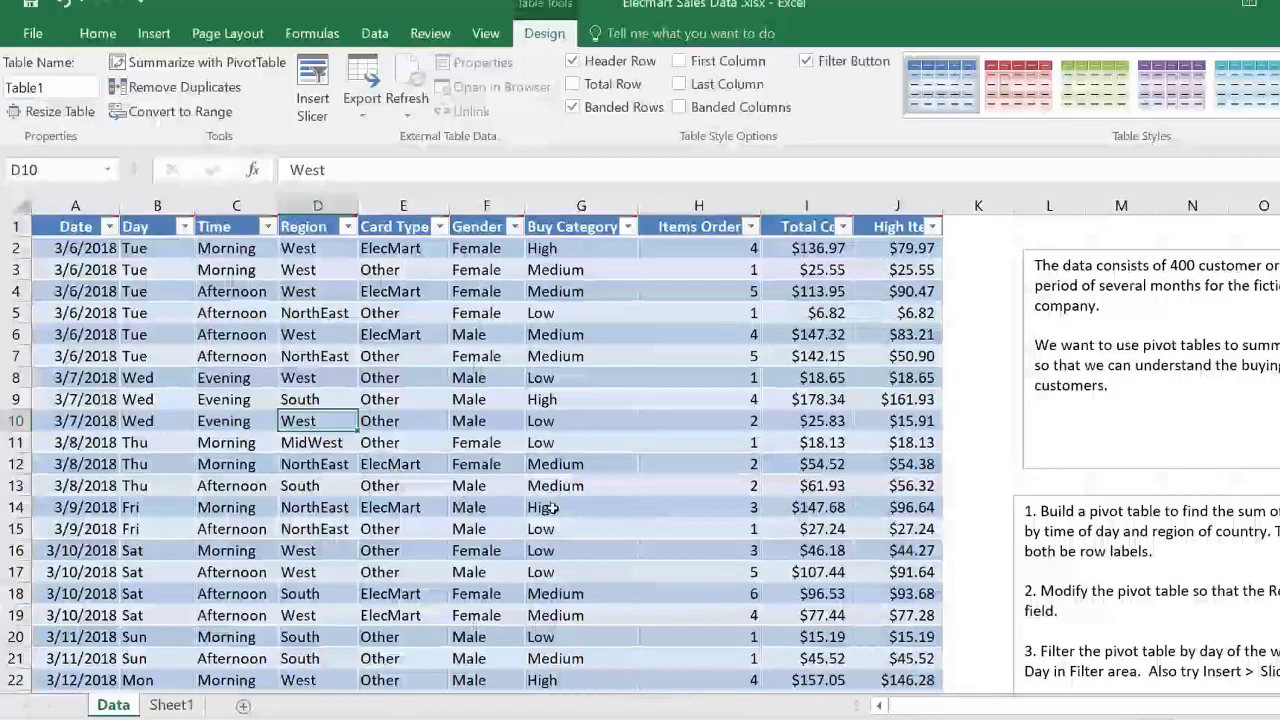
- Start a new record in row 402, directly below the table, with date 6/26/2018, day Tues and an afternoon time entry
scroll(490, 577, down, 4)
scroll(490, 577, down, 5)
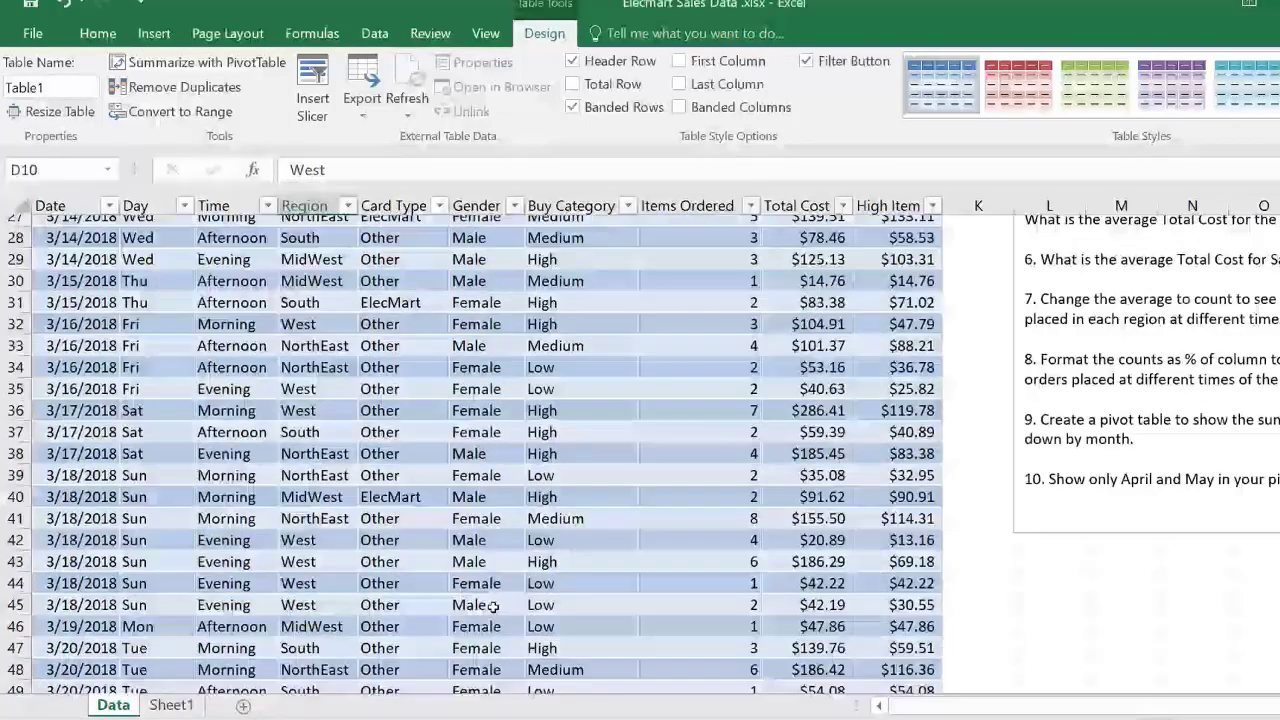
scroll(480, 590, up, 9)
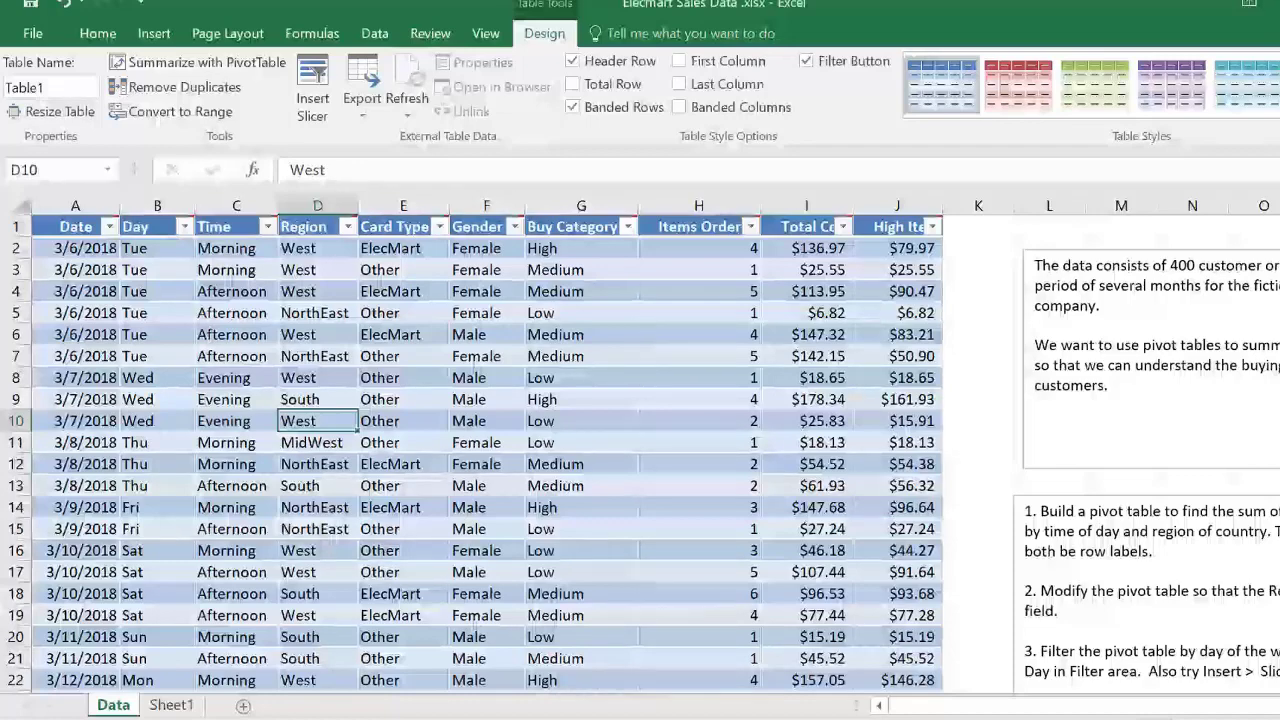
scroll(700, 450, down, 20)
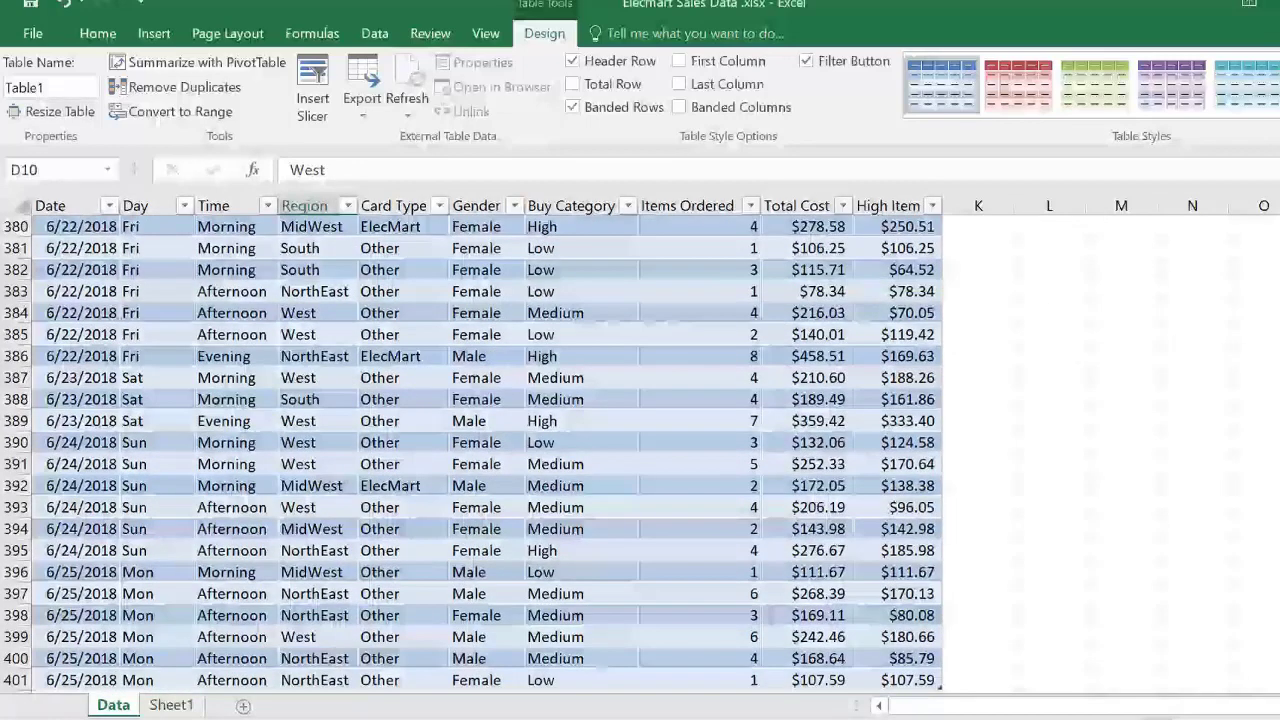
click(1169, 611)
scroll(1050, 590, down, 3)
click(105, 512)
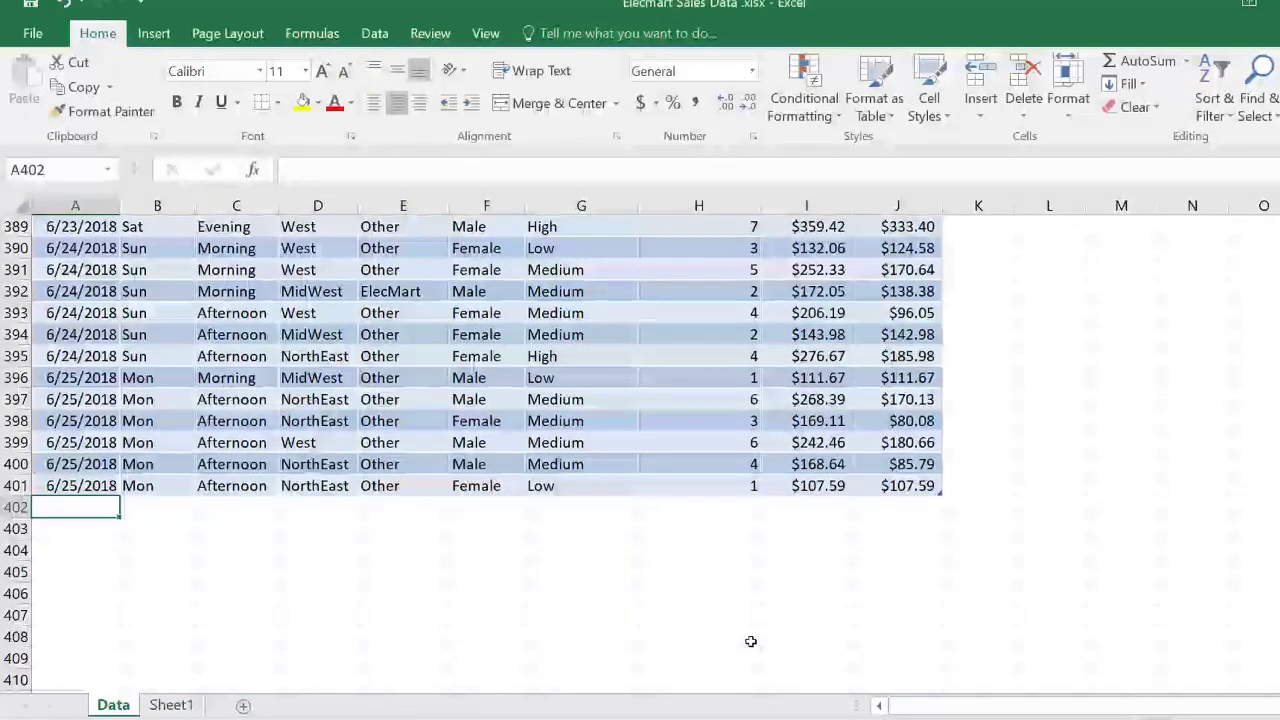
text(6/26/2018)
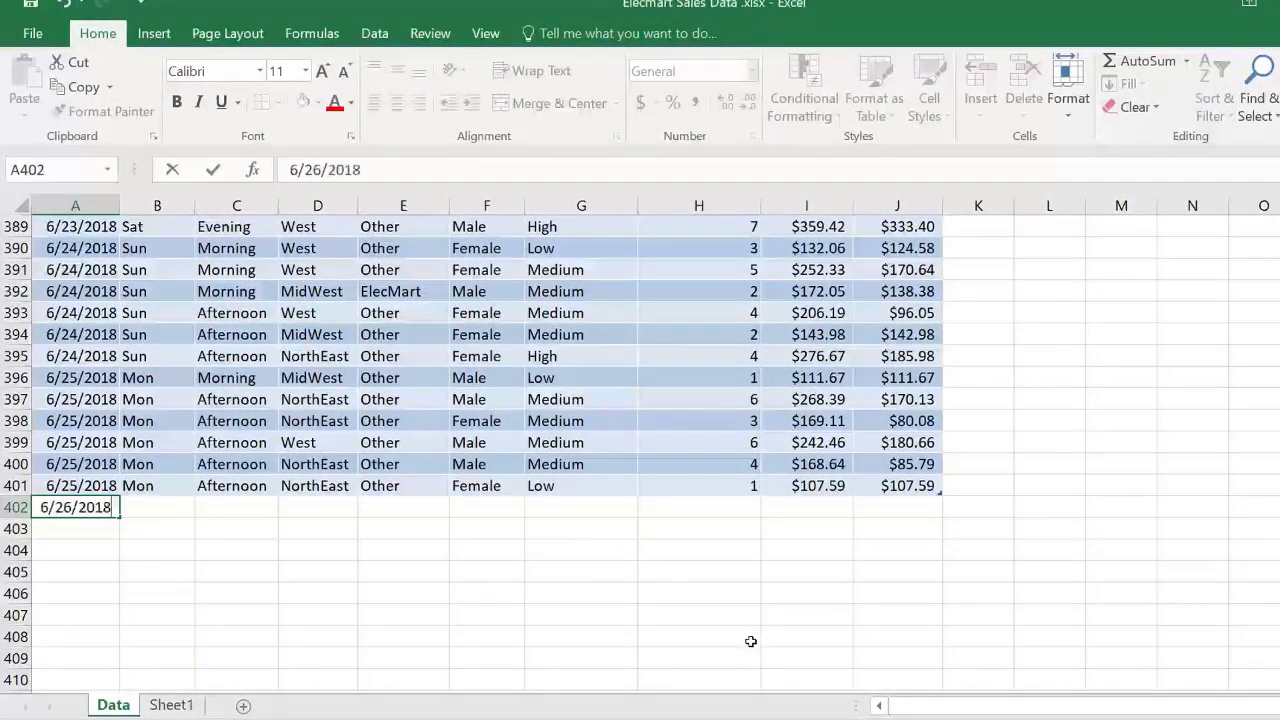
key(Tab)
text(Tues)
key(Tab)
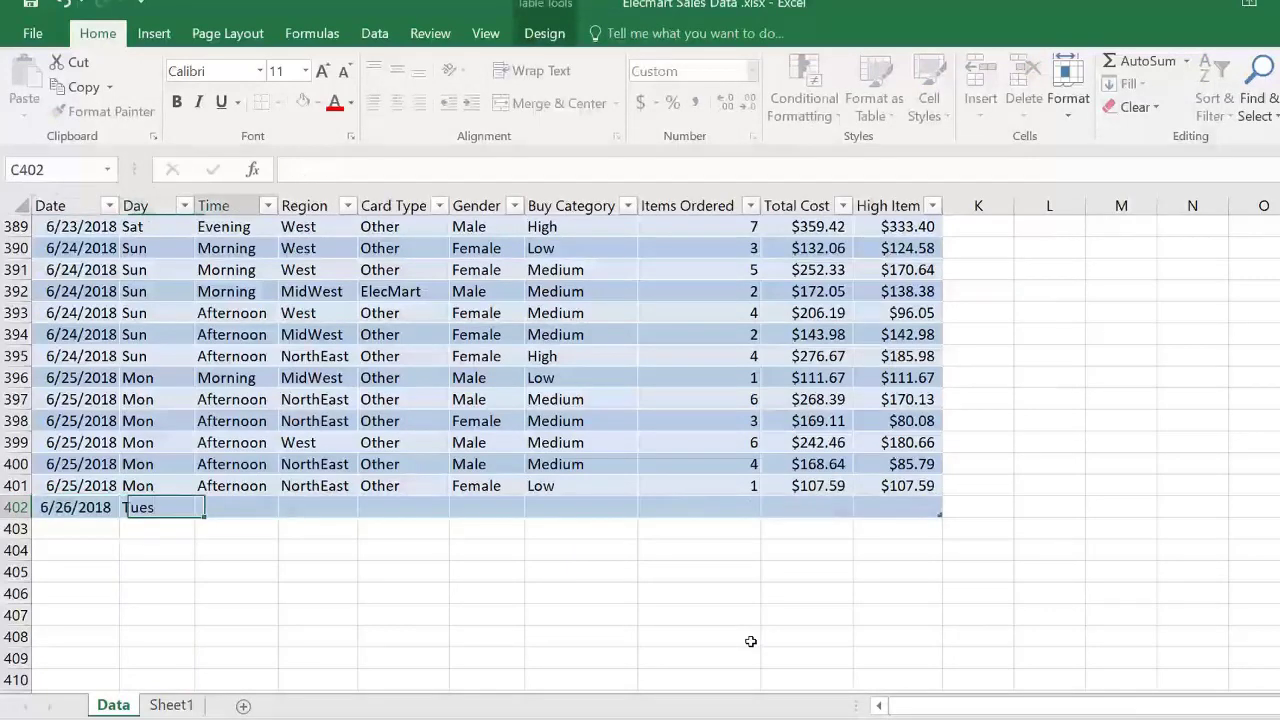
text(aFternoon)
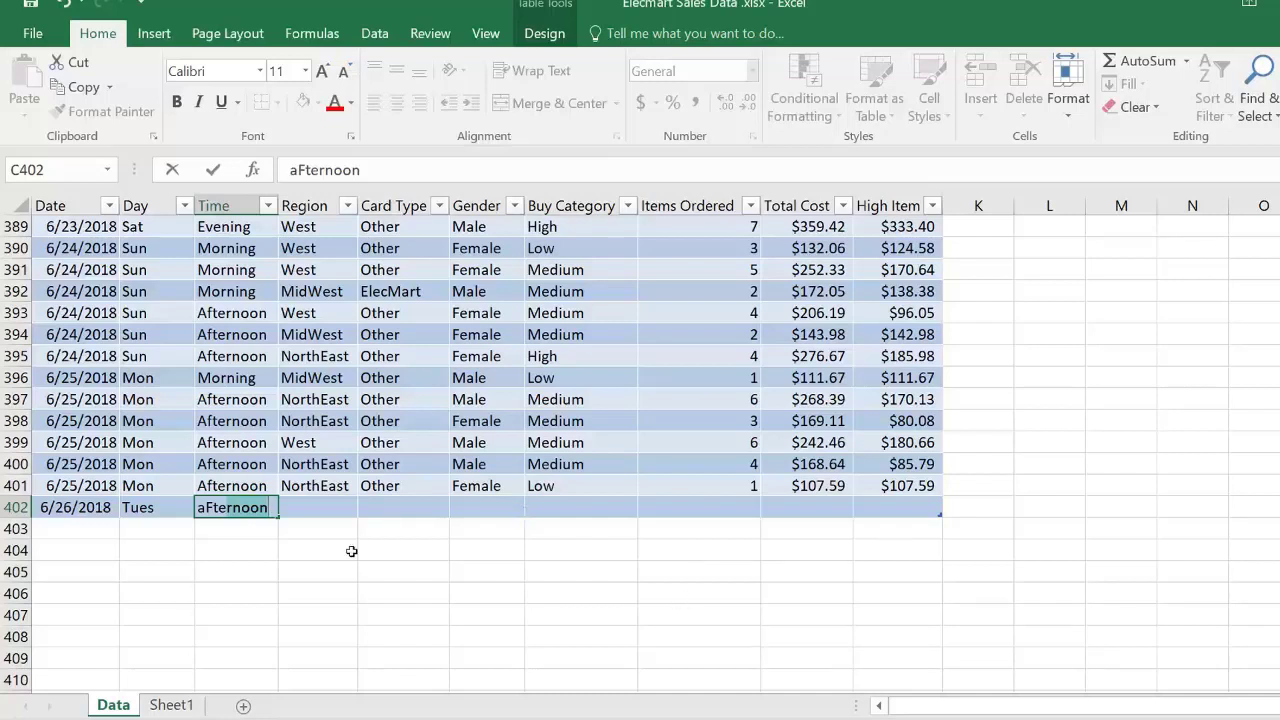
- Discard the unfinished time entry and delete the whole of row 402
key(Escape)
click(16, 507)
right_click(60, 510)
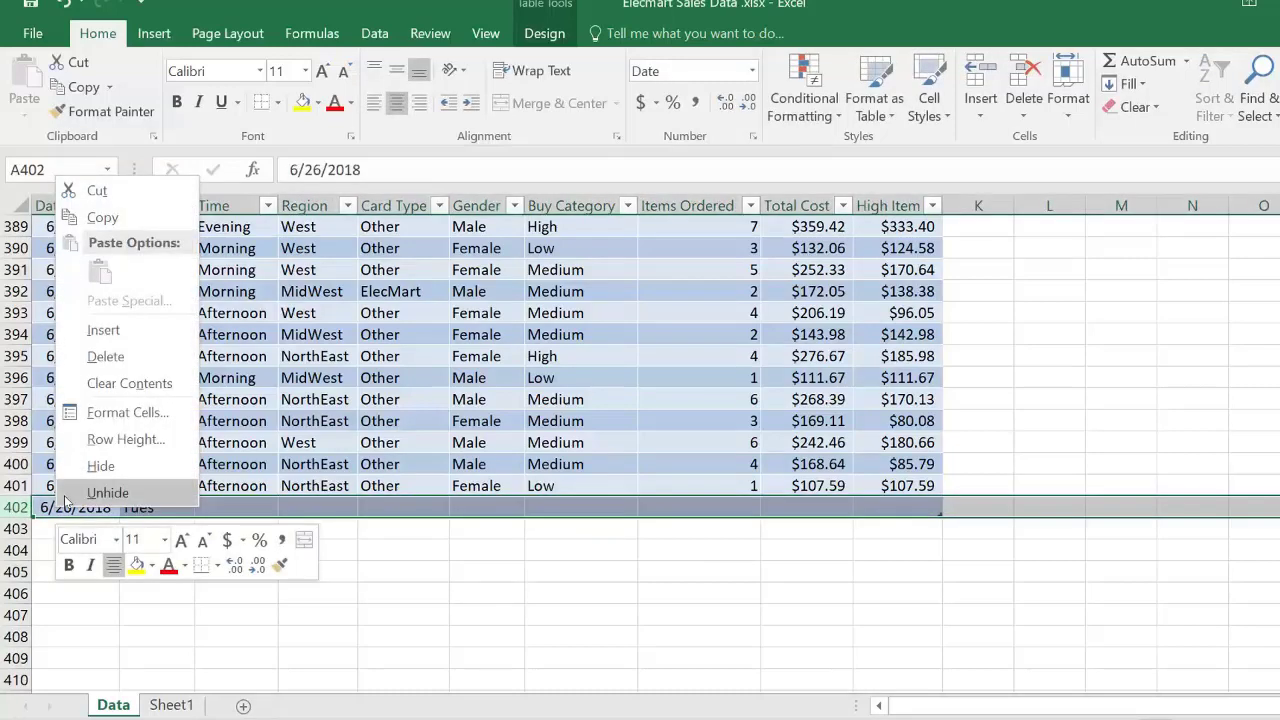
click(100, 354)
click(690, 462)
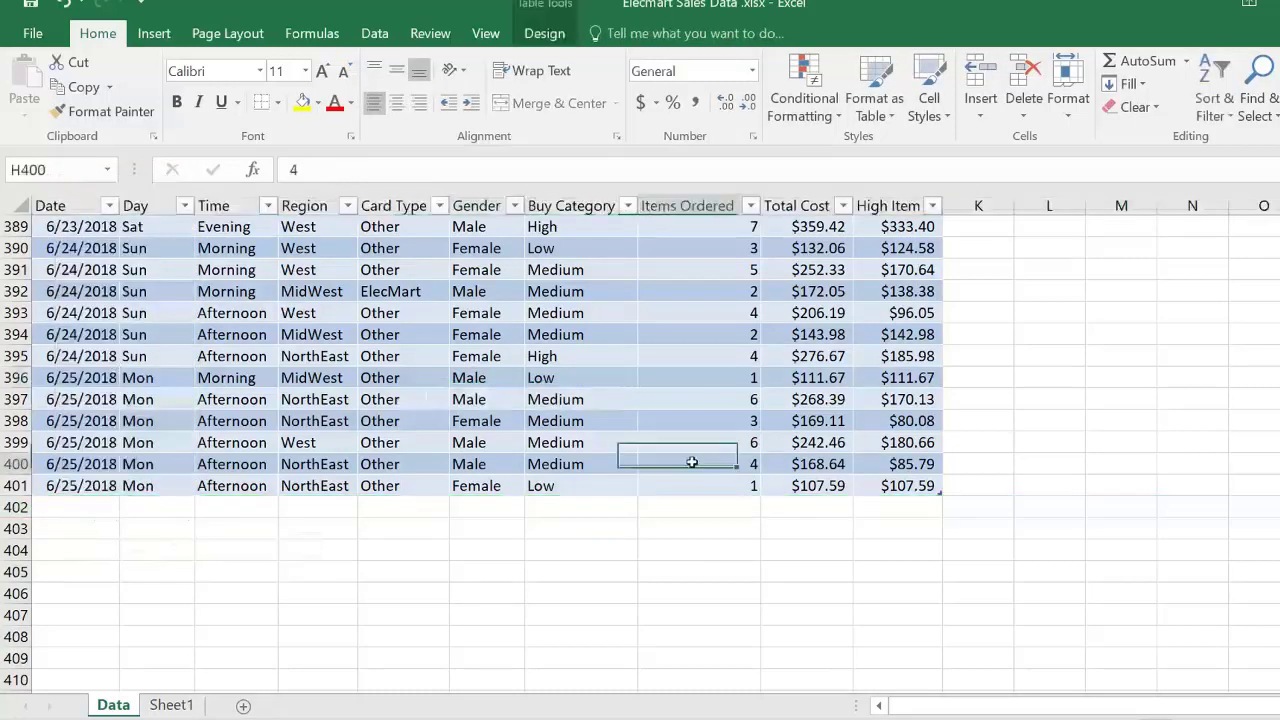
- Return to the start of the table and view the filter choices of the Time, Gender and Date columns without filtering
scroll(690, 462, up, 18)
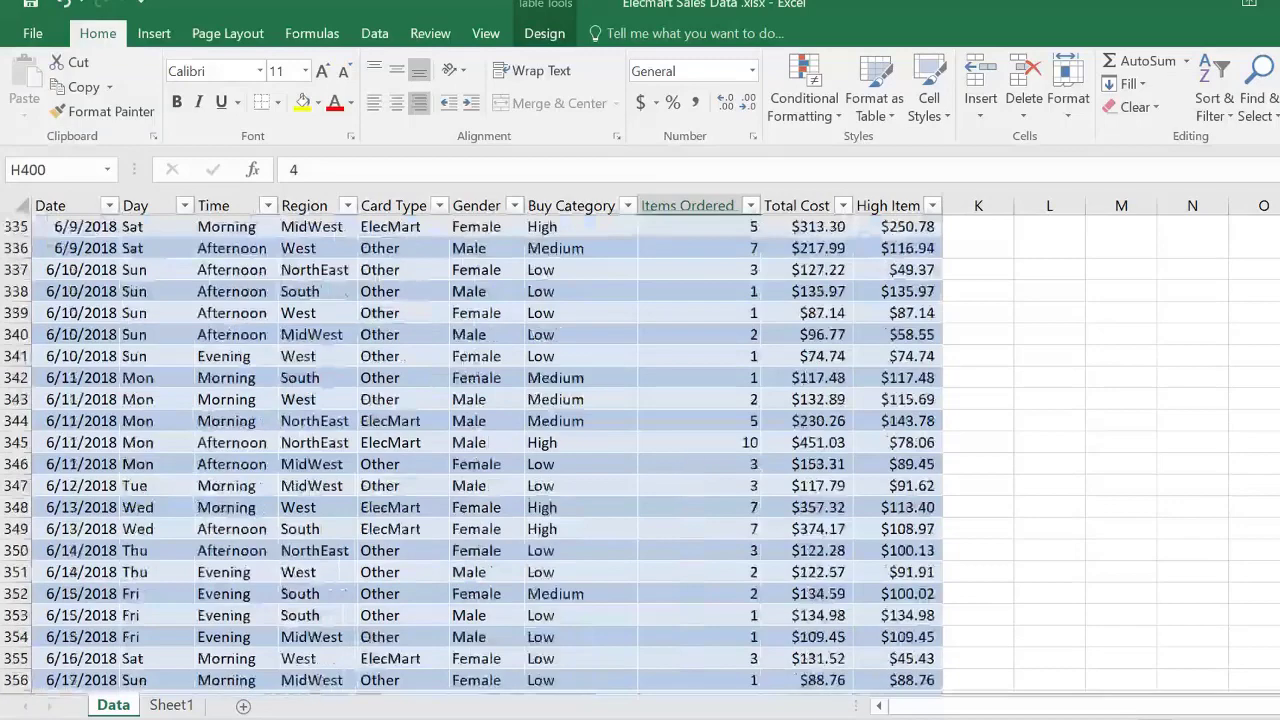
scroll(420, 450, up, 20)
click(420, 334)
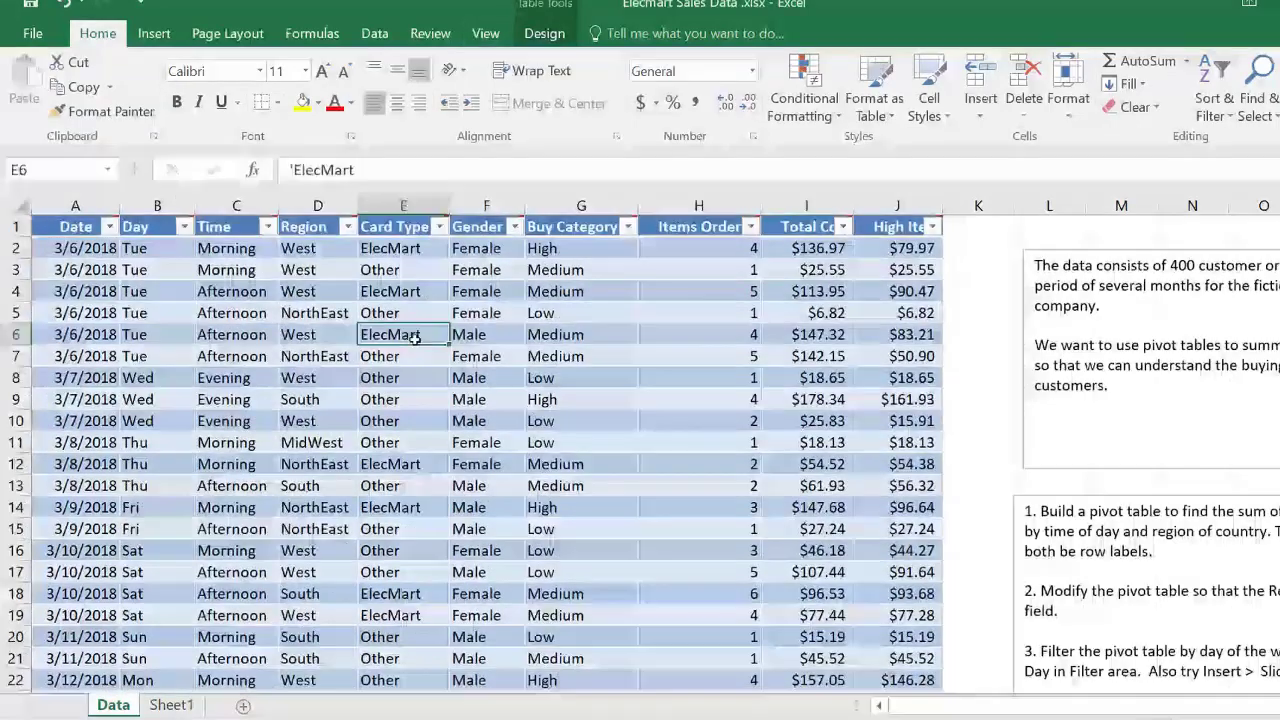
click(268, 227)
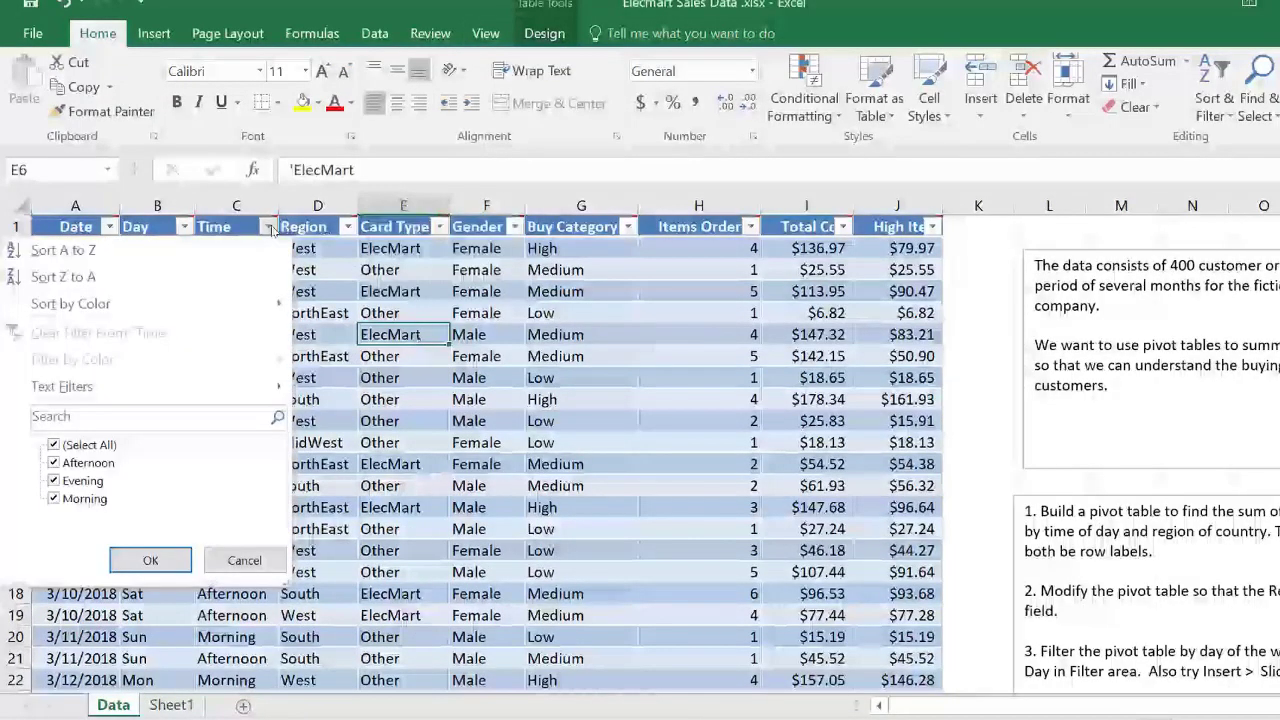
key(Escape)
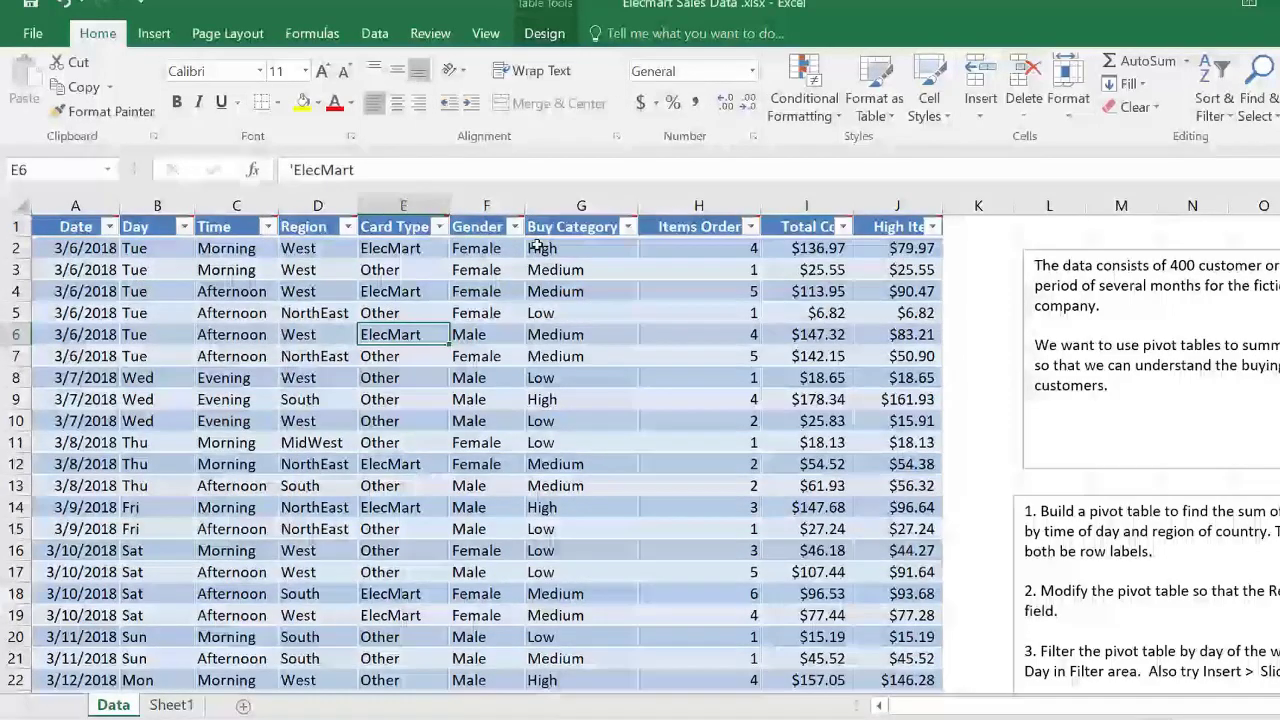
click(514, 227)
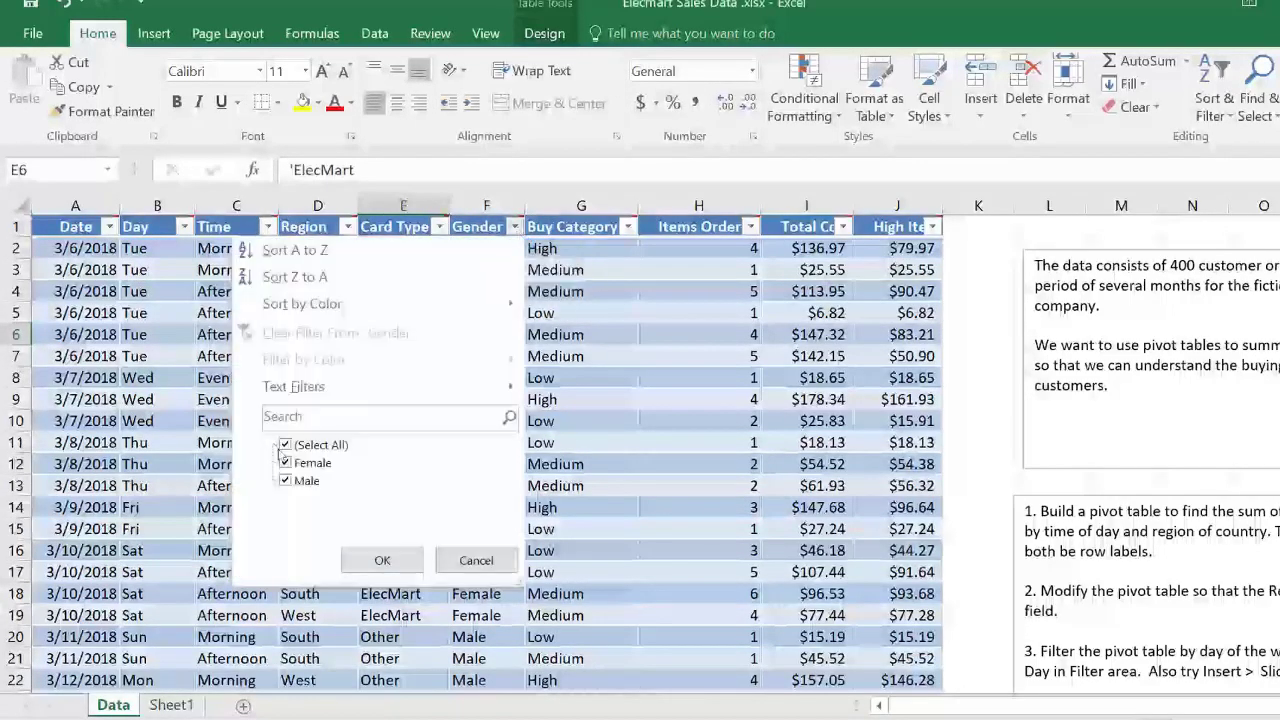
click(628, 406)
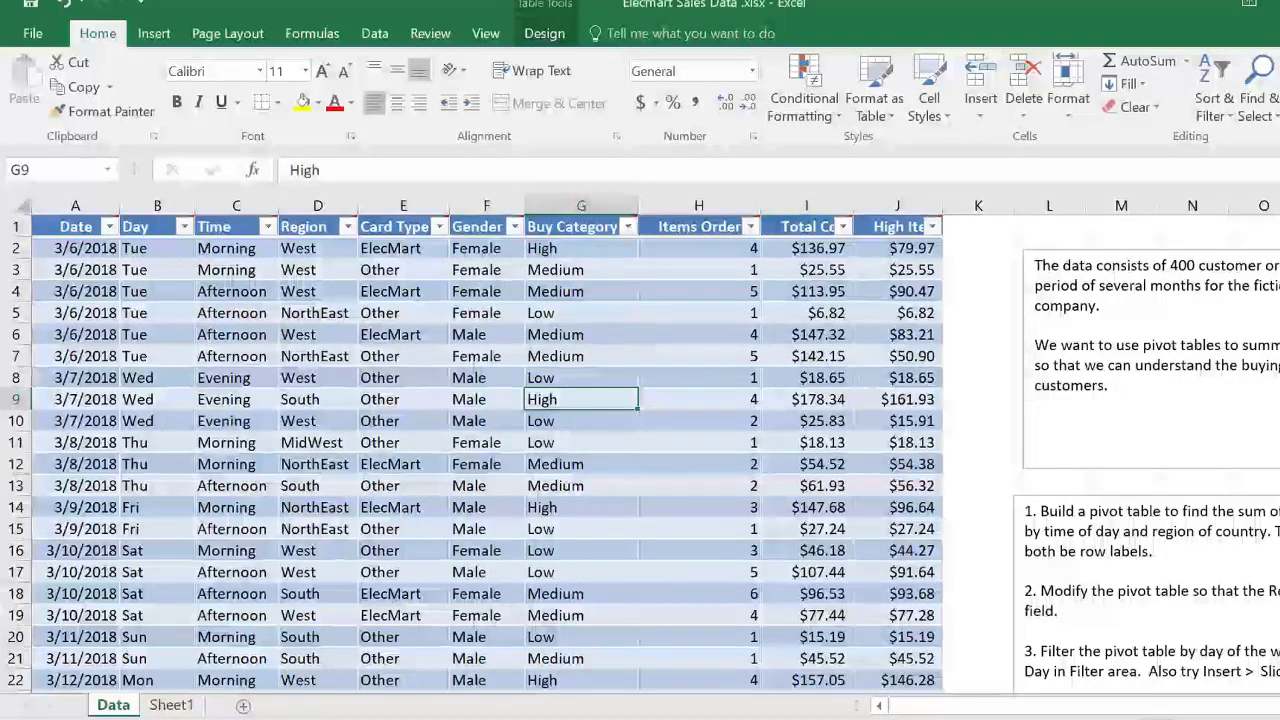
click(749, 531)
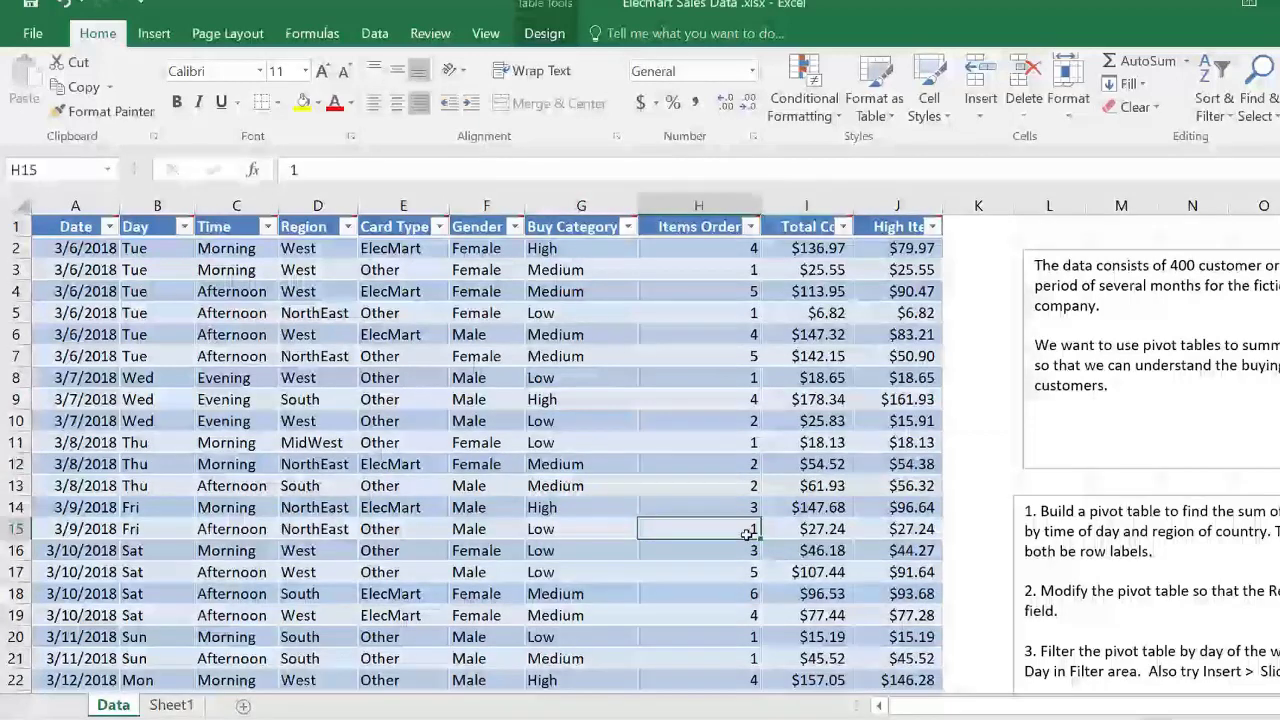
click(109, 227)
click(100, 250)
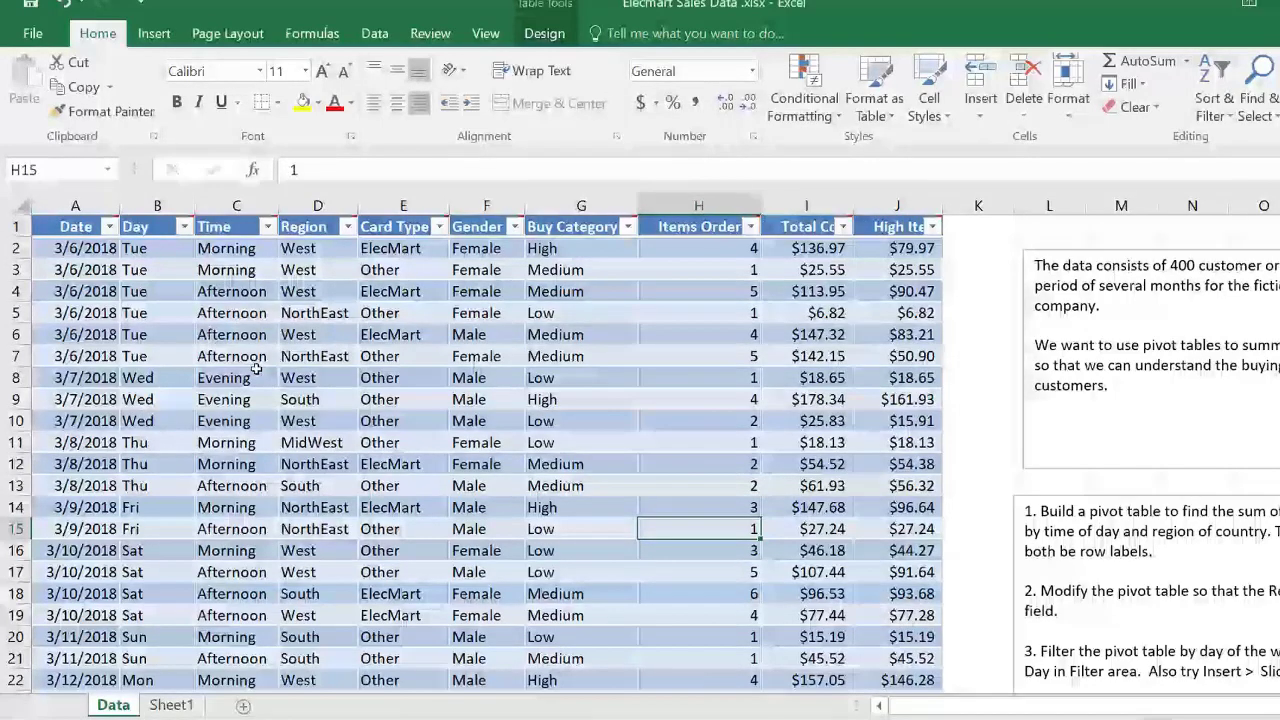
- Review the Region and Card Type columns and read the header notes of the Items Ordered and Total Cost columns
click(306, 336)
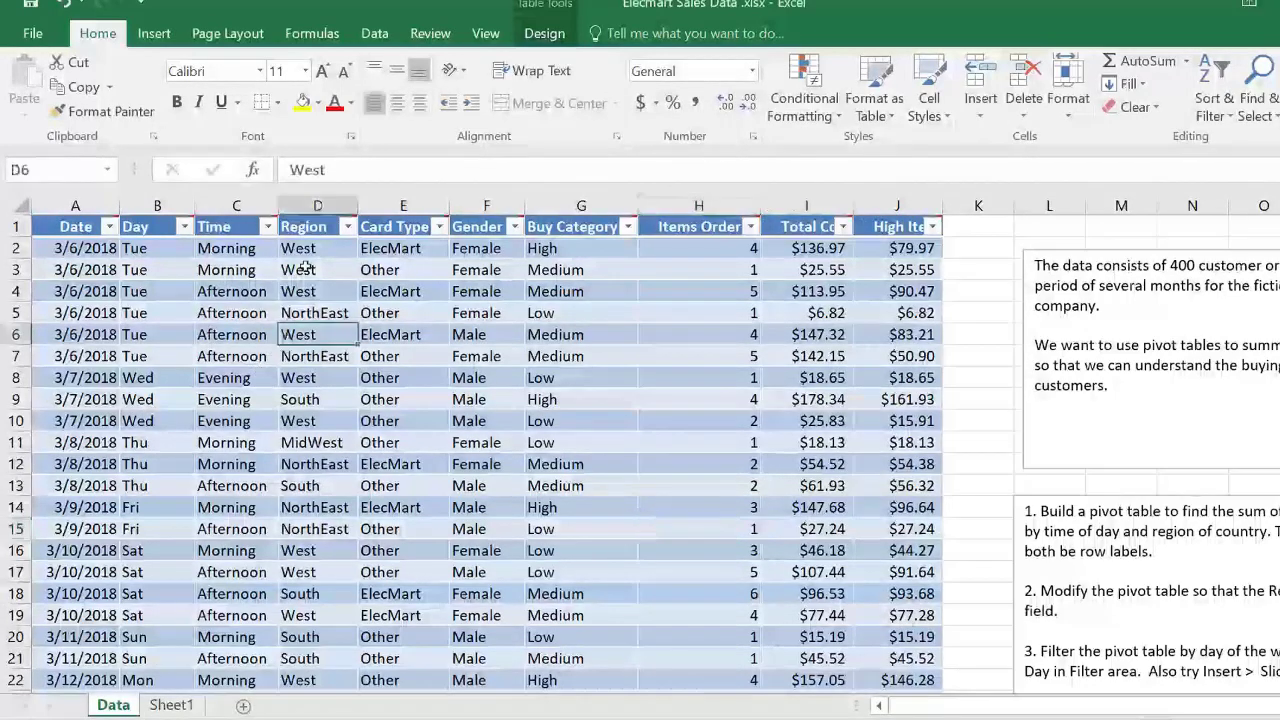
click(403, 249)
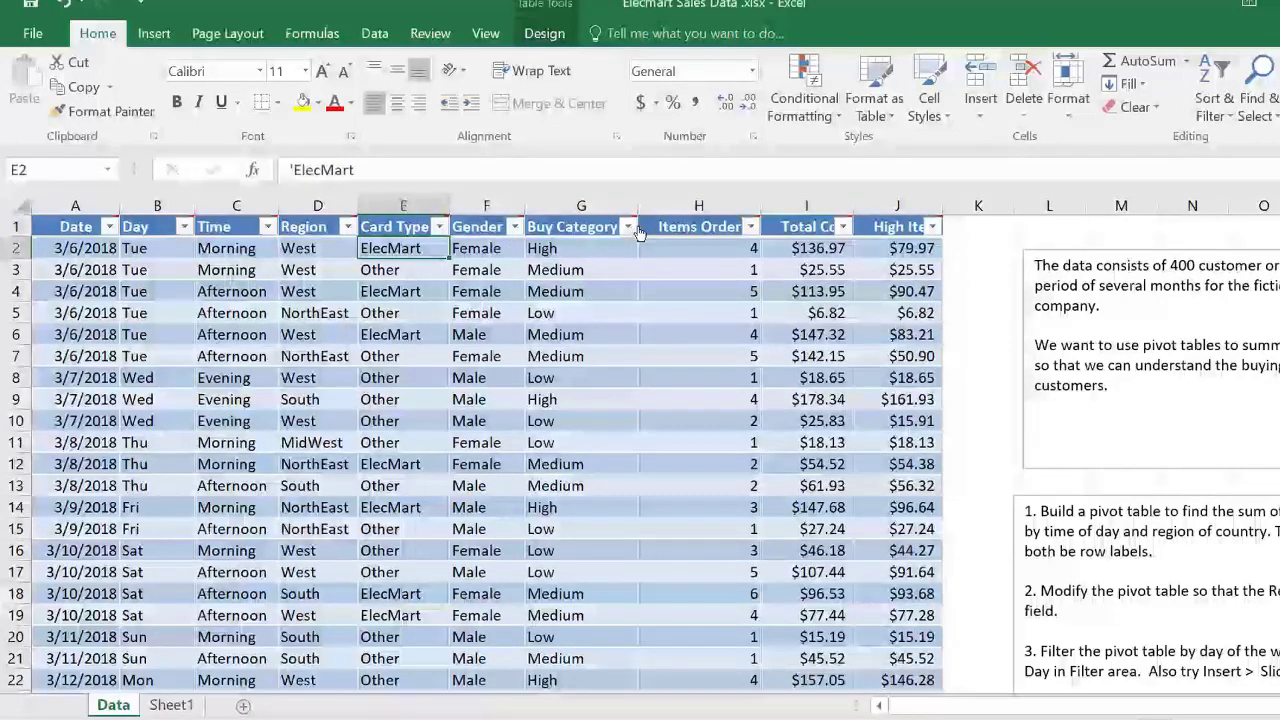
mouse_move(644, 228)
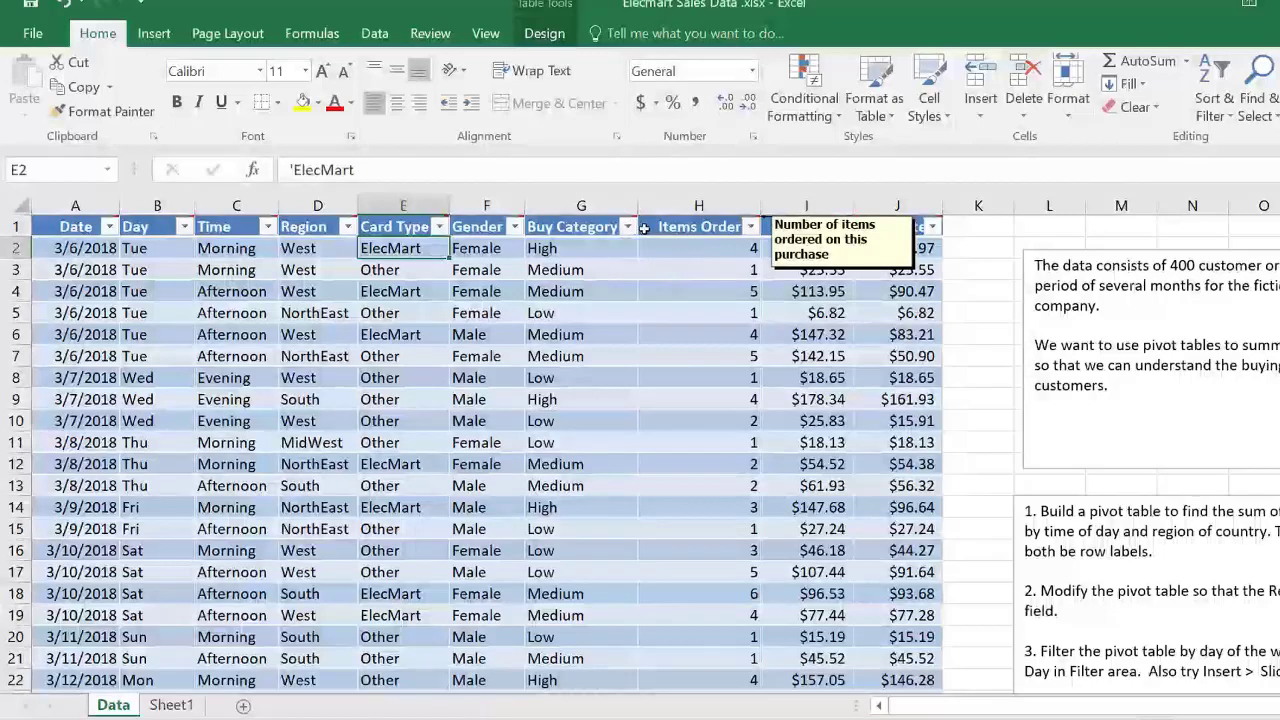
mouse_move(600, 228)
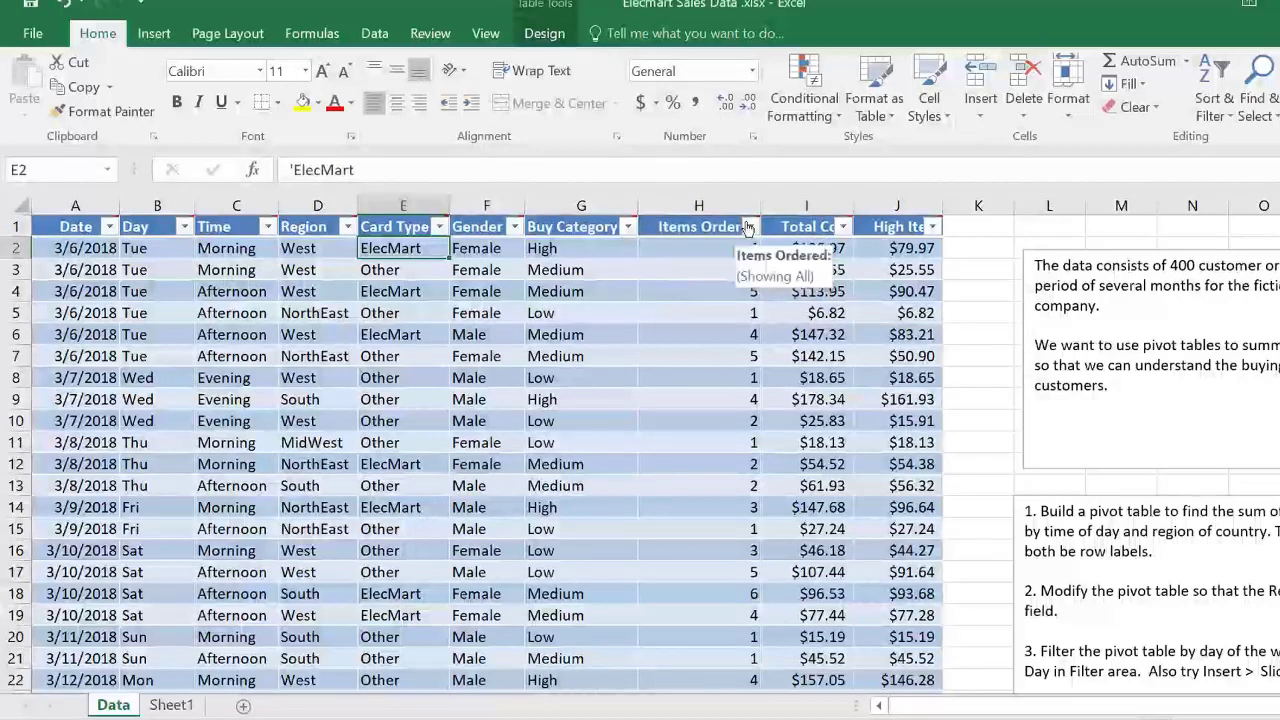
mouse_move(684, 228)
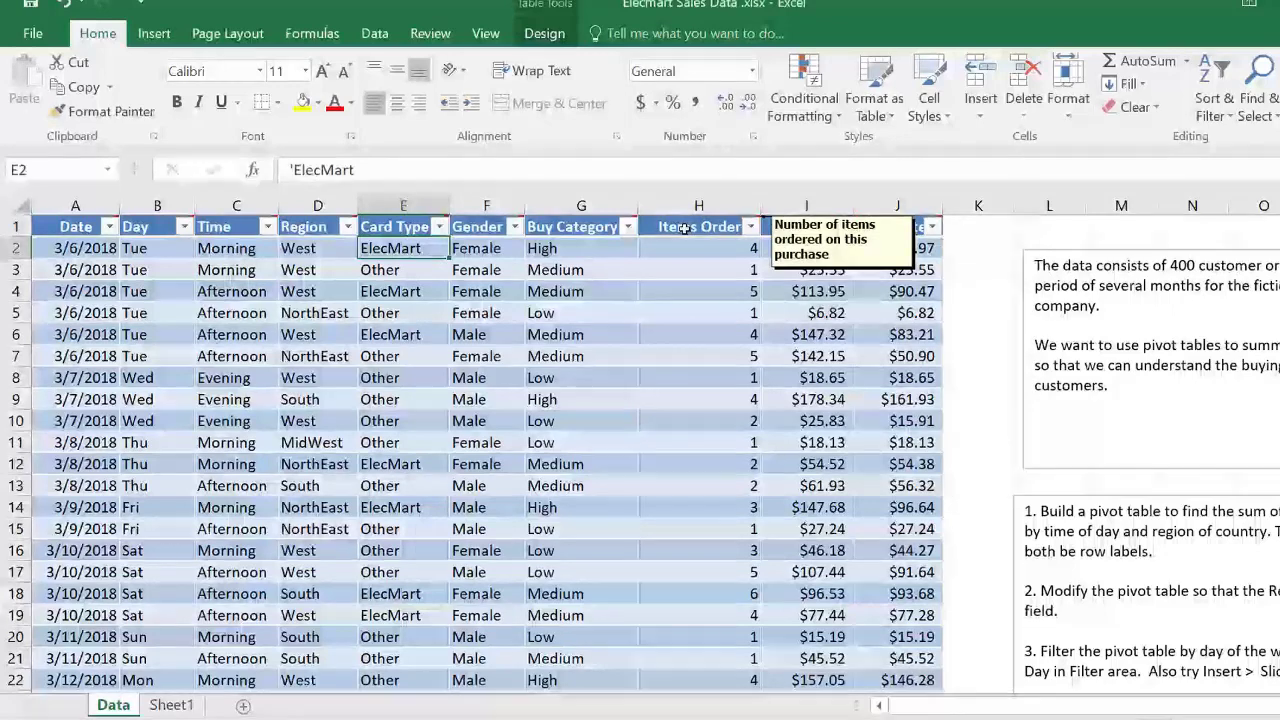
mouse_move(797, 231)
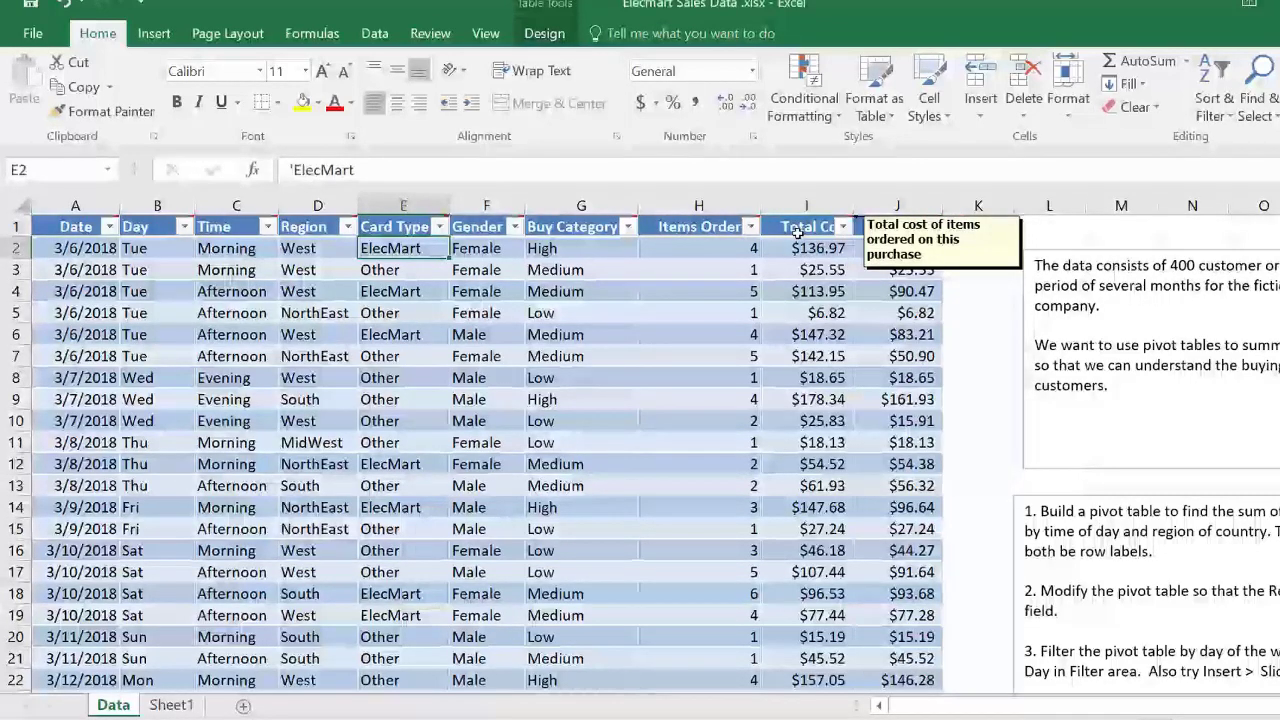
mouse_move(895, 235)
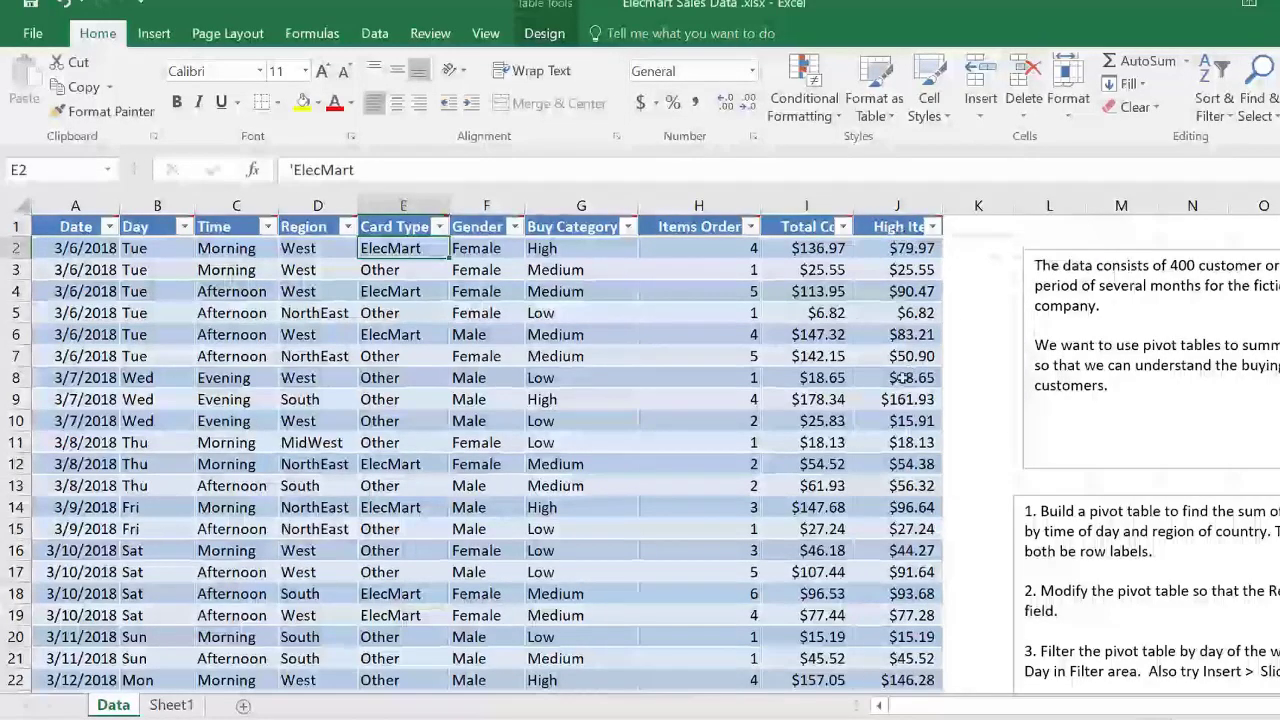
- Examine the amounts in the High Item column of the sales table
click(918, 466)
scroll(920, 466, down, 6)
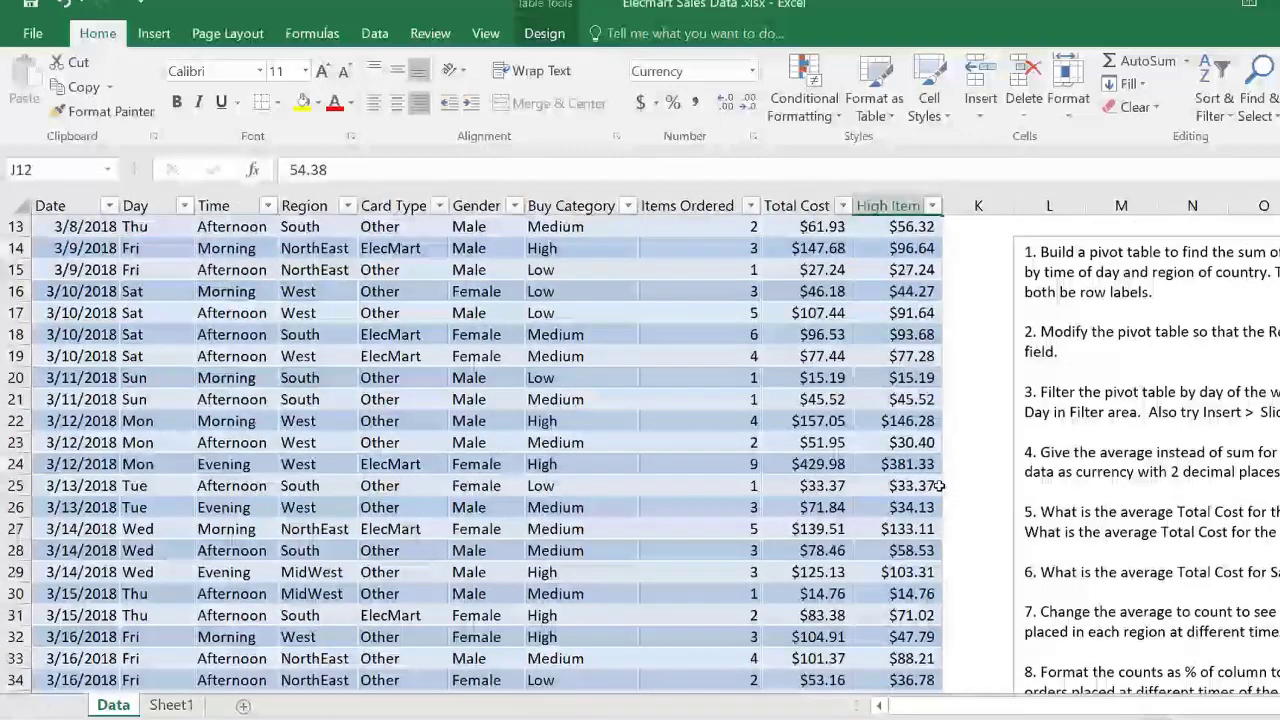
scroll(938, 485, up, 2)
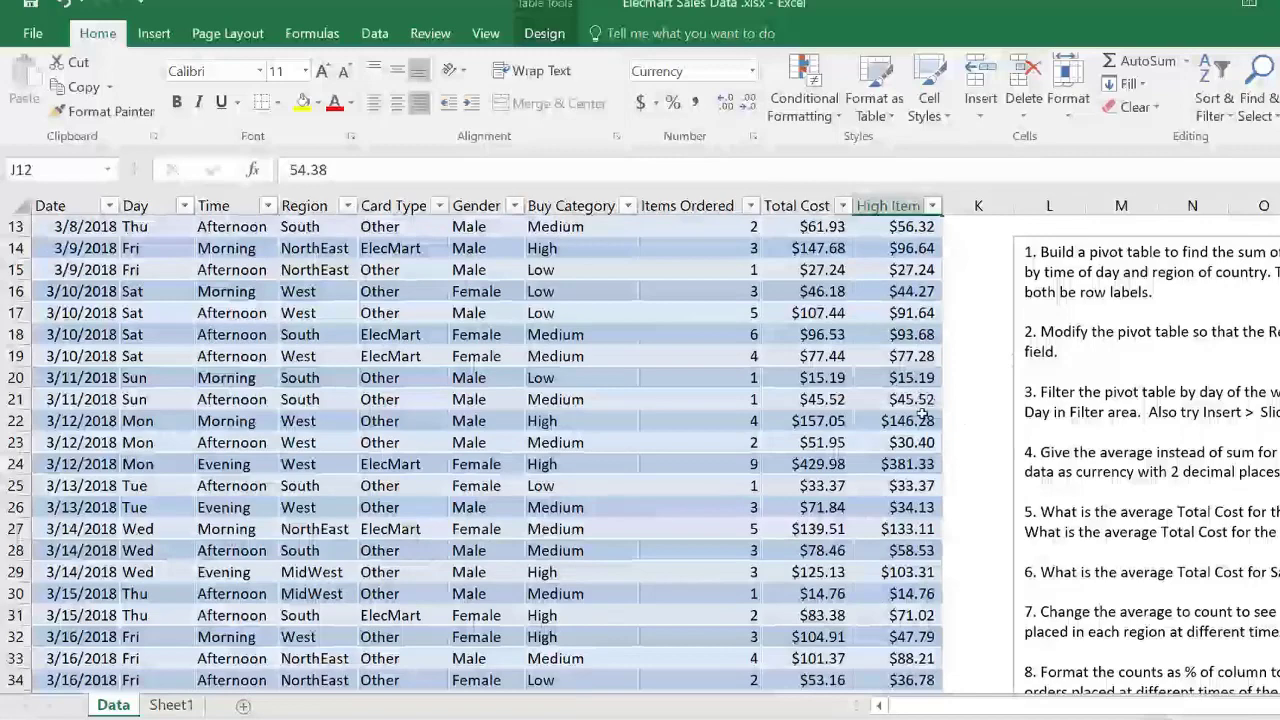
click(890, 529)
key(Up)
key(Up)
key(Up)
key(Up)
scroll(897, 529, down, 2)
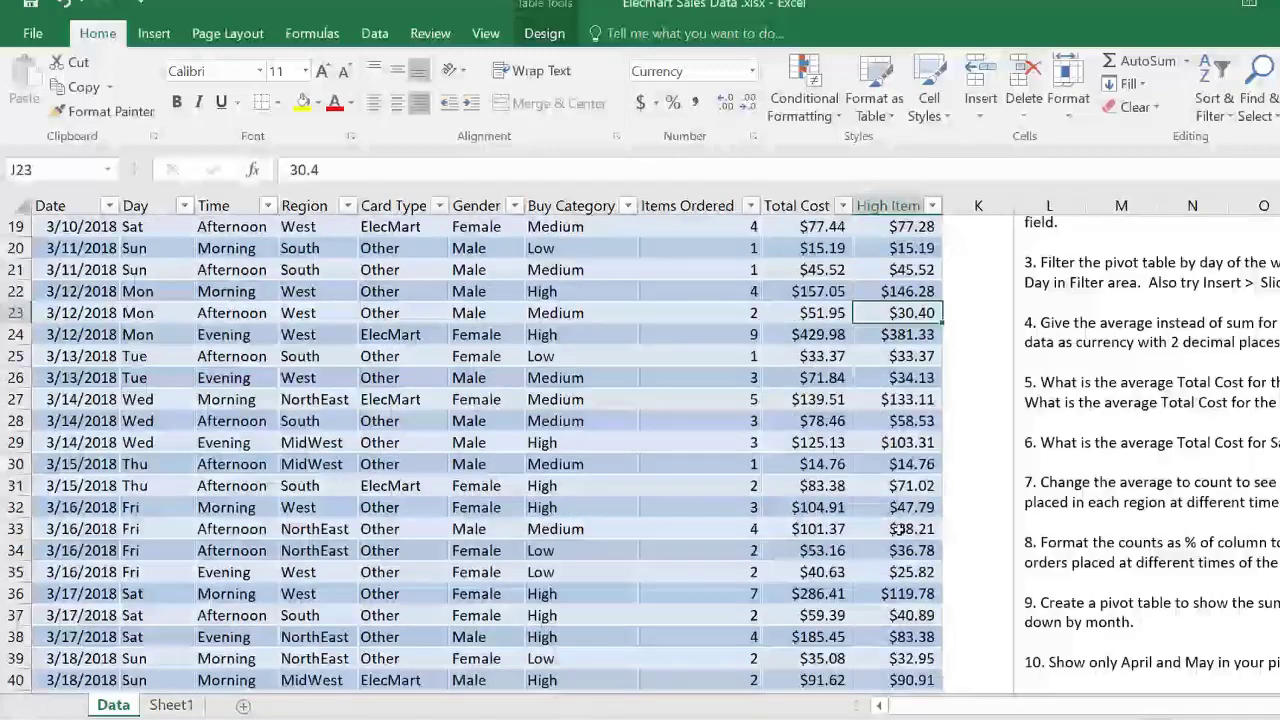
scroll(899, 529, up, 2)
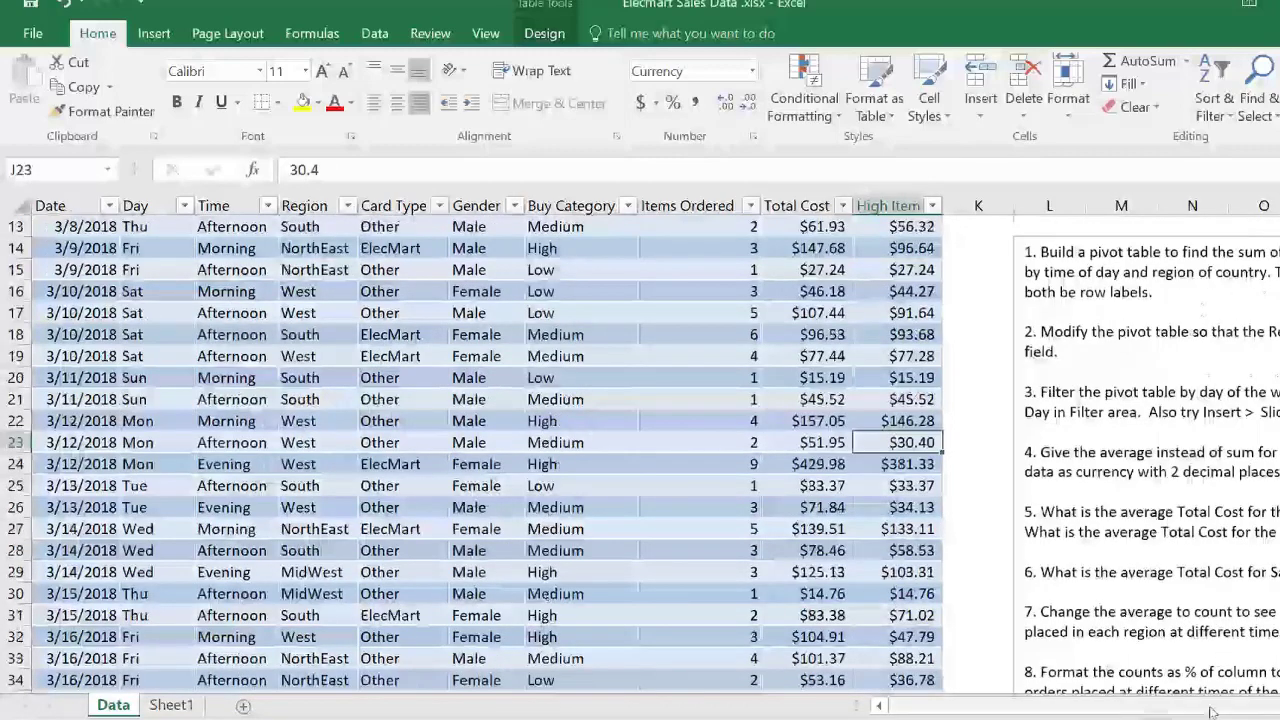
- Read the numbered pivot table exercises beside the sales table and compare exercise 1 with the Total Cost column
scroll(1214, 711, right, 2)
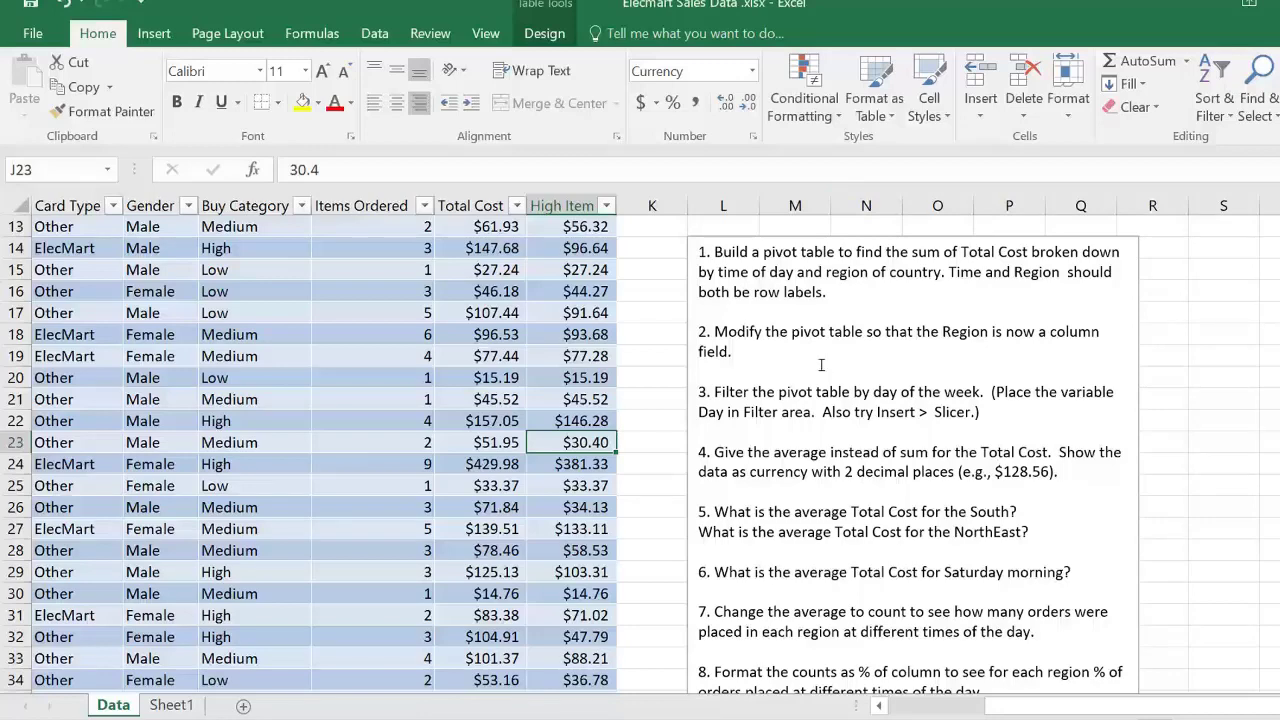
click(277, 405)
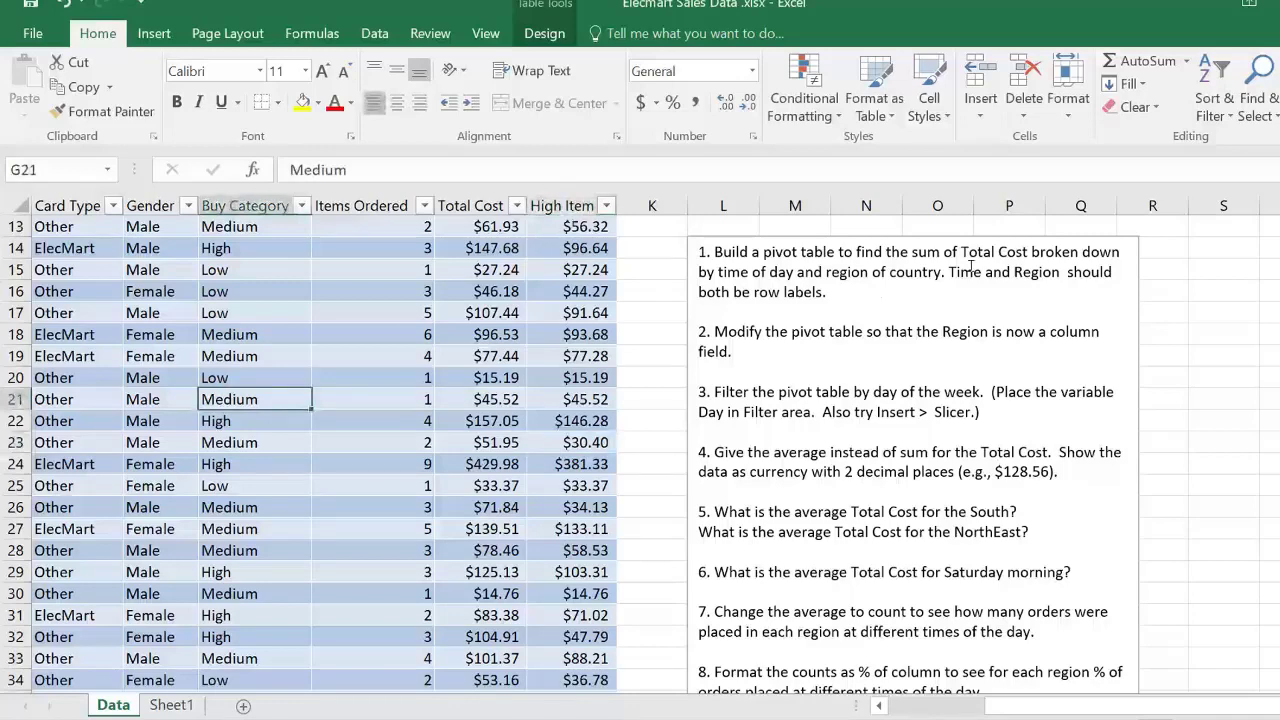
click(457, 466)
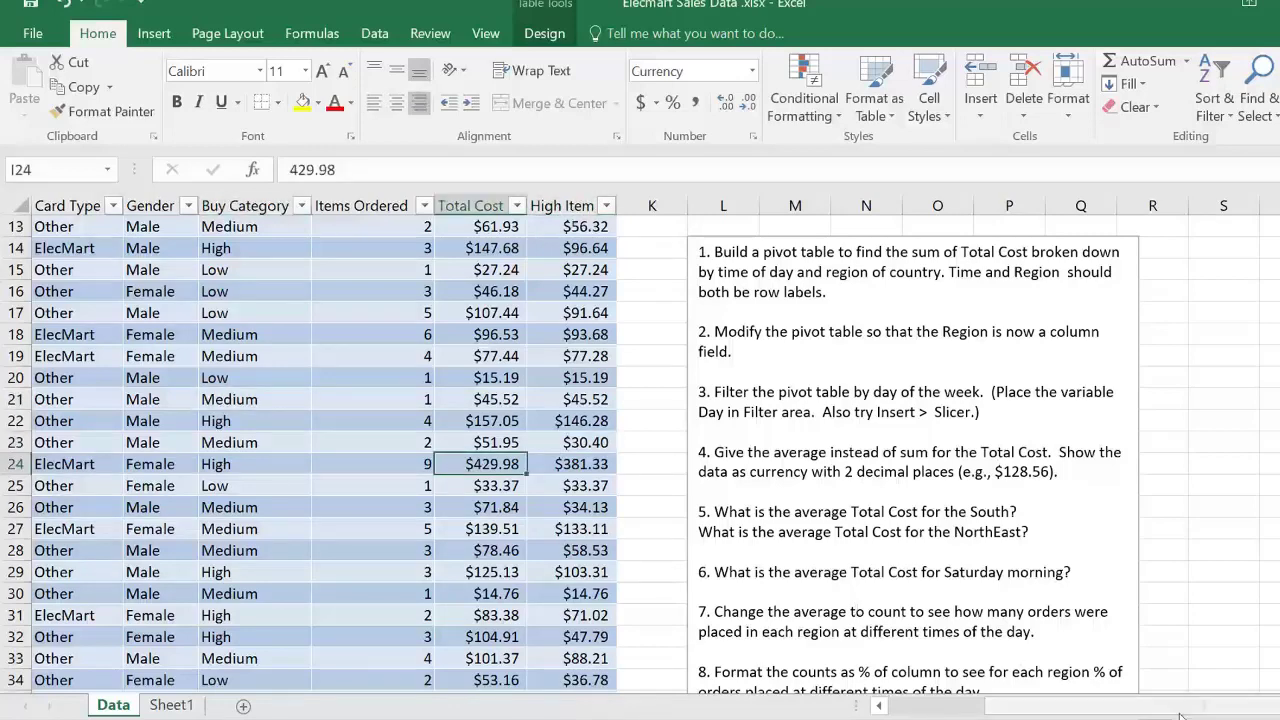
- Using the blue pen, sketch a pivot layout beside the exercises, circle "sum of Total Cost" and write "Sum of TC" in the layout's body
scroll(1200, 705, right, 2)
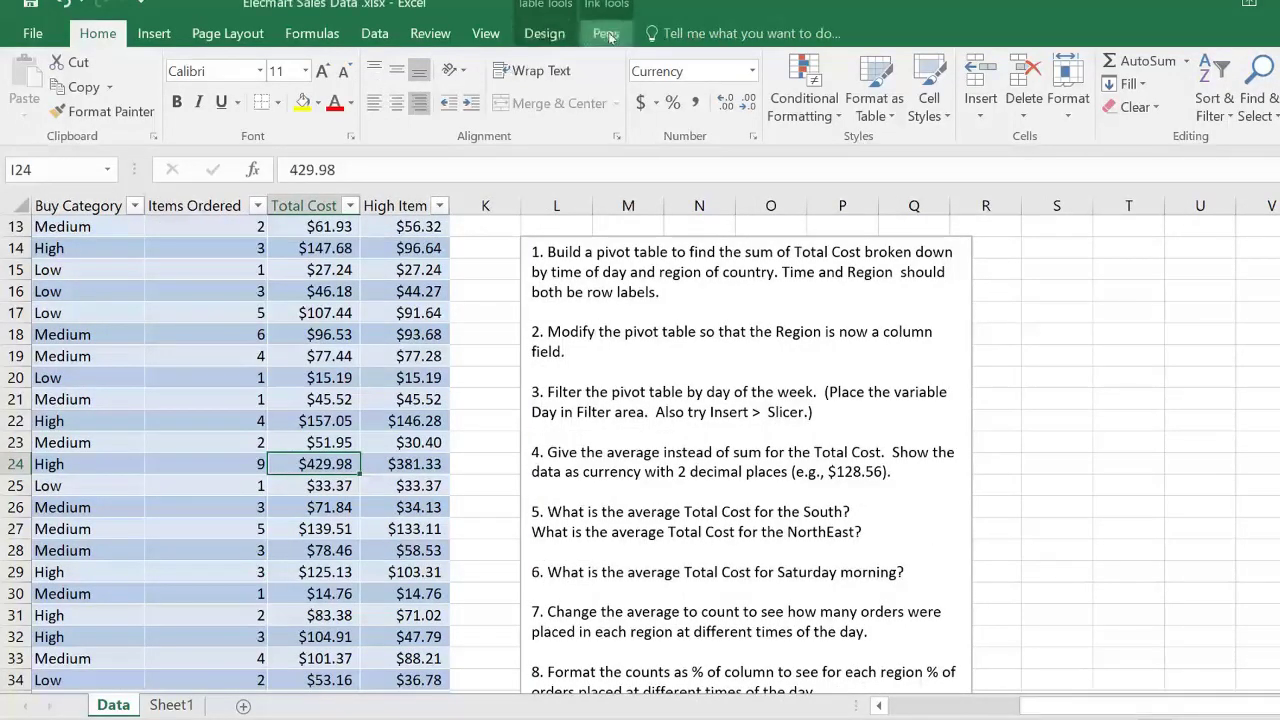
click(607, 34)
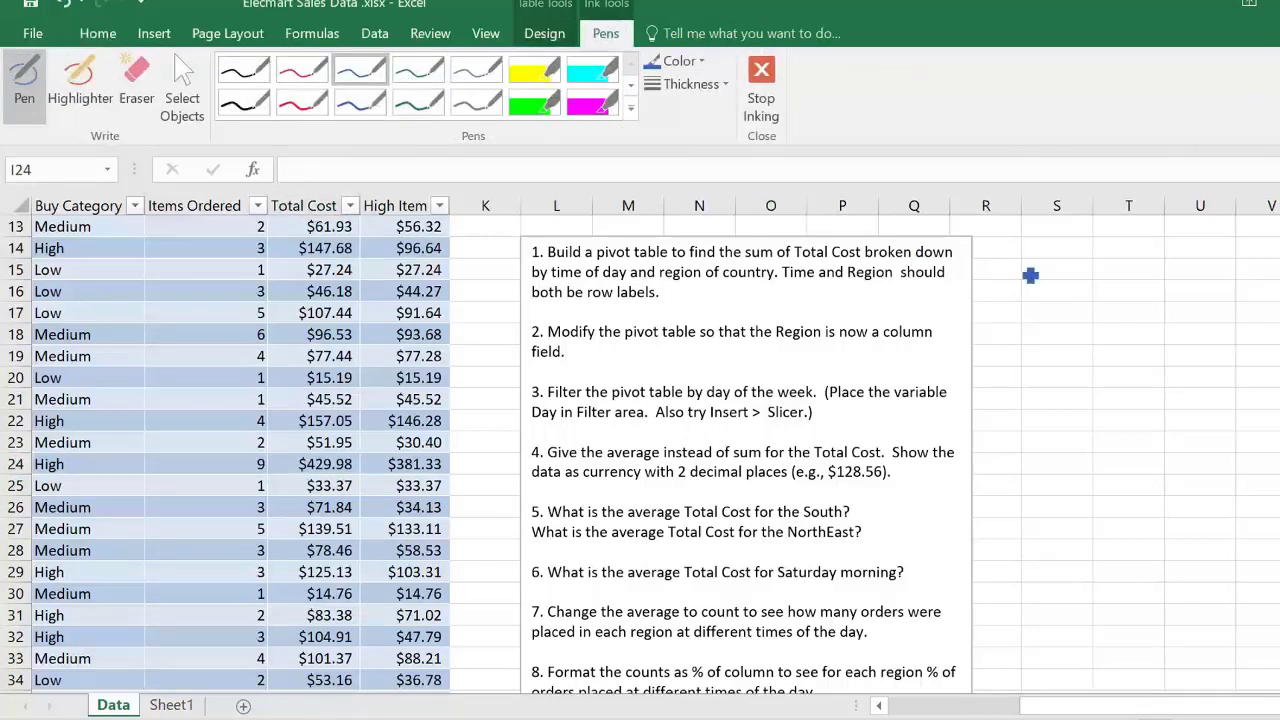
drag(1017, 240, 1030, 345)
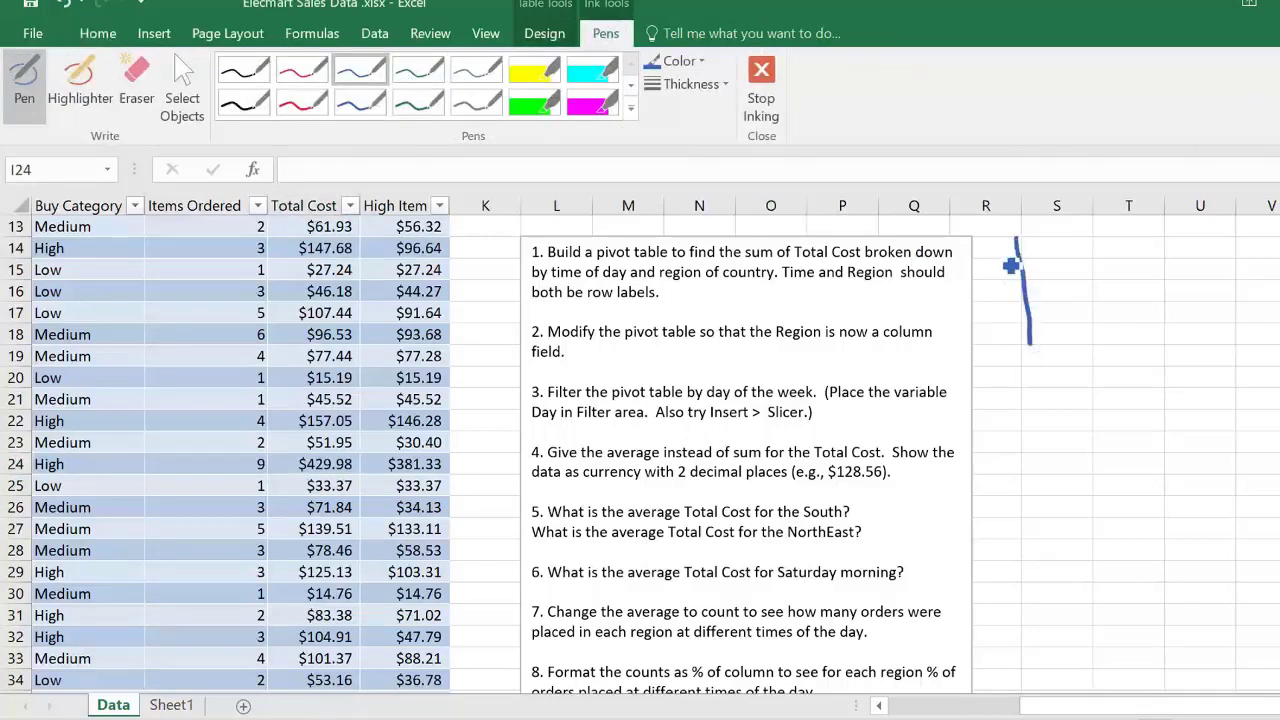
drag(993, 252, 1124, 249)
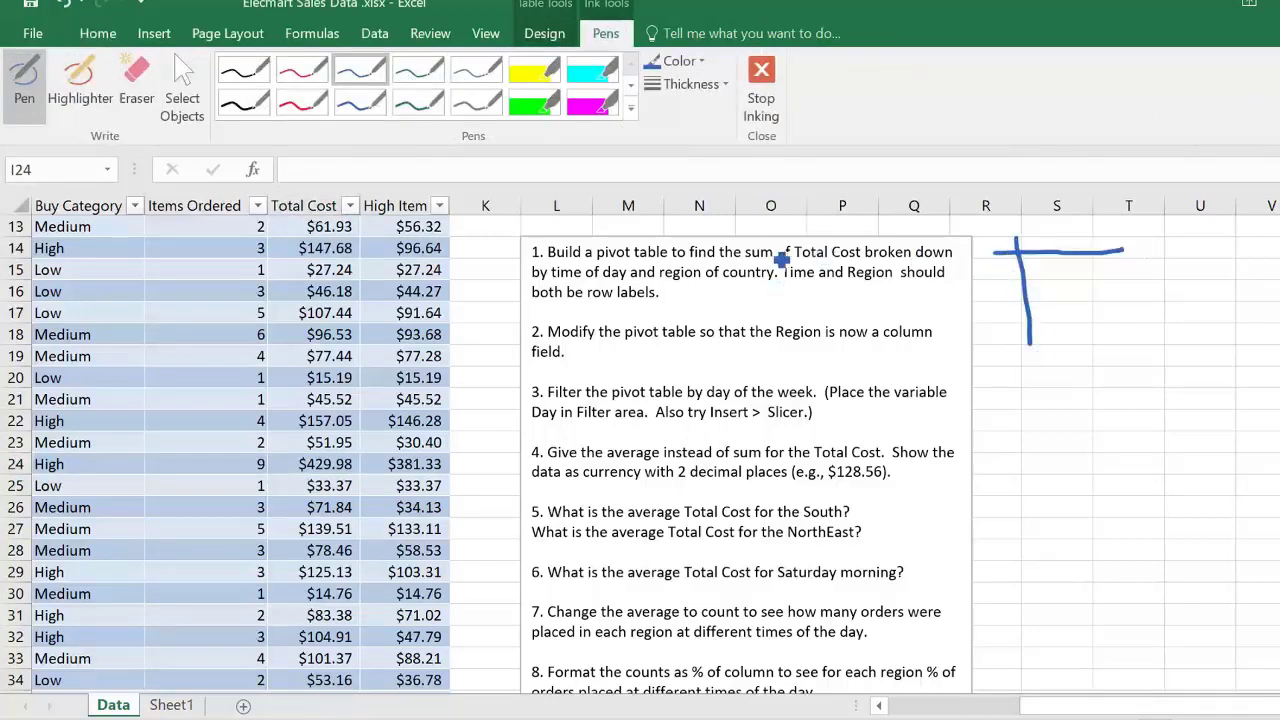
drag(808, 266, 804, 244)
mouse_move(1068, 276)
mouse_down()
mouse_move(1064, 287)
mouse_move(1106, 296)
mouse_move(1140, 294)
mouse_move(1158, 272)
mouse_up()
mouse_move(1066, 320)
mouse_down()
mouse_move(1088, 340)
mouse_move(1115, 334)
mouse_up()
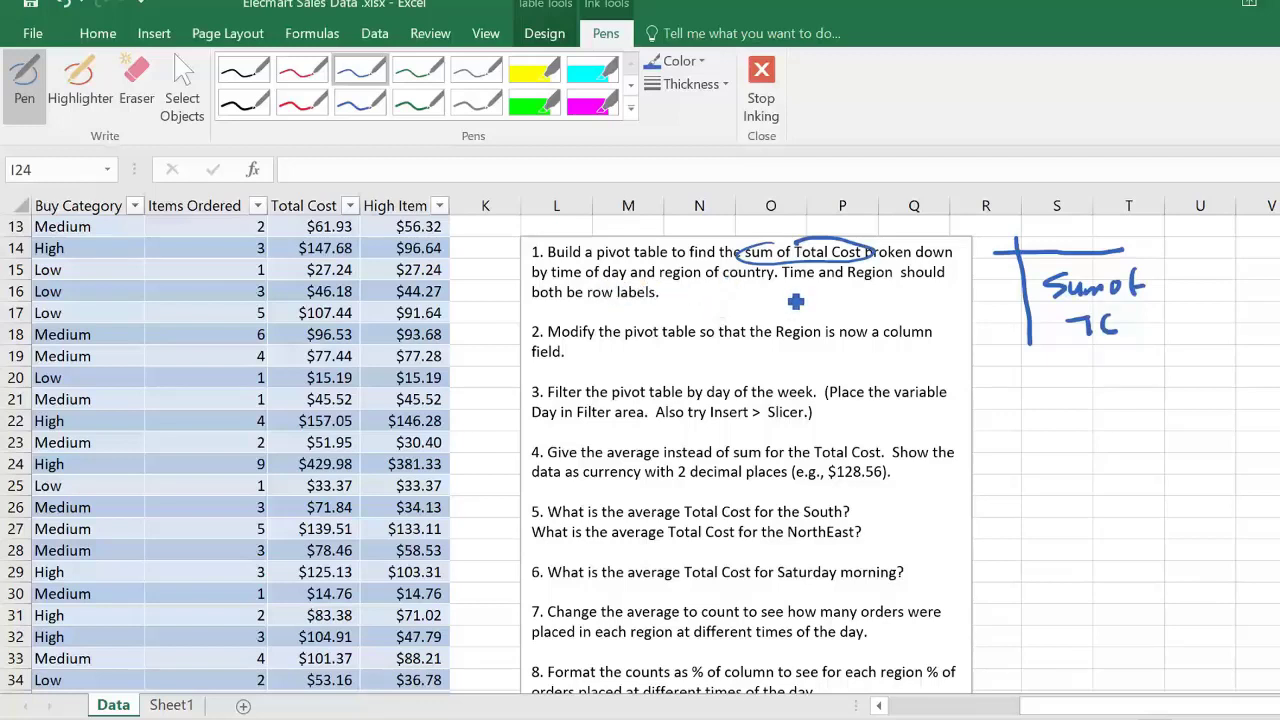
- Underline "labels" in exercise 1, write Time and Region in the sketch's row area, and stop inking
drag(604, 308, 646, 307)
mouse_move(948, 264)
mouse_down()
mouse_move(962, 276)
mouse_move(986, 268)
mouse_move(995, 298)
mouse_move(1012, 300)
mouse_up()
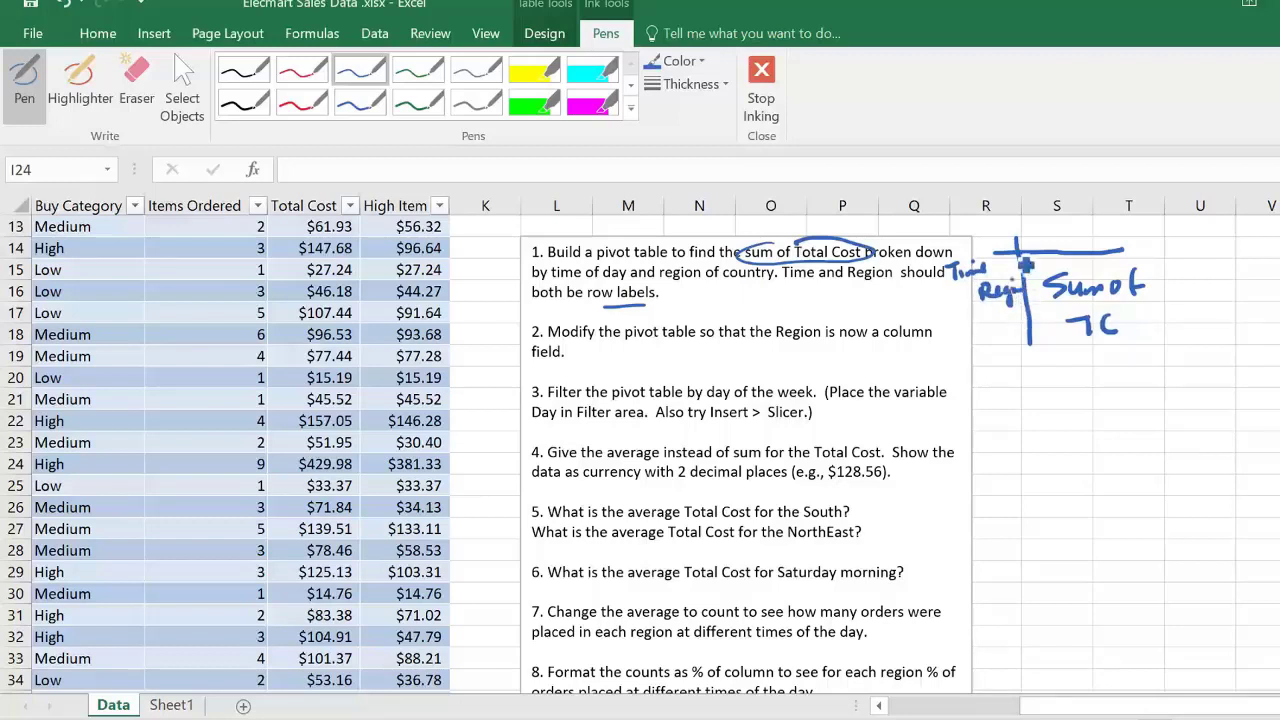
click(761, 85)
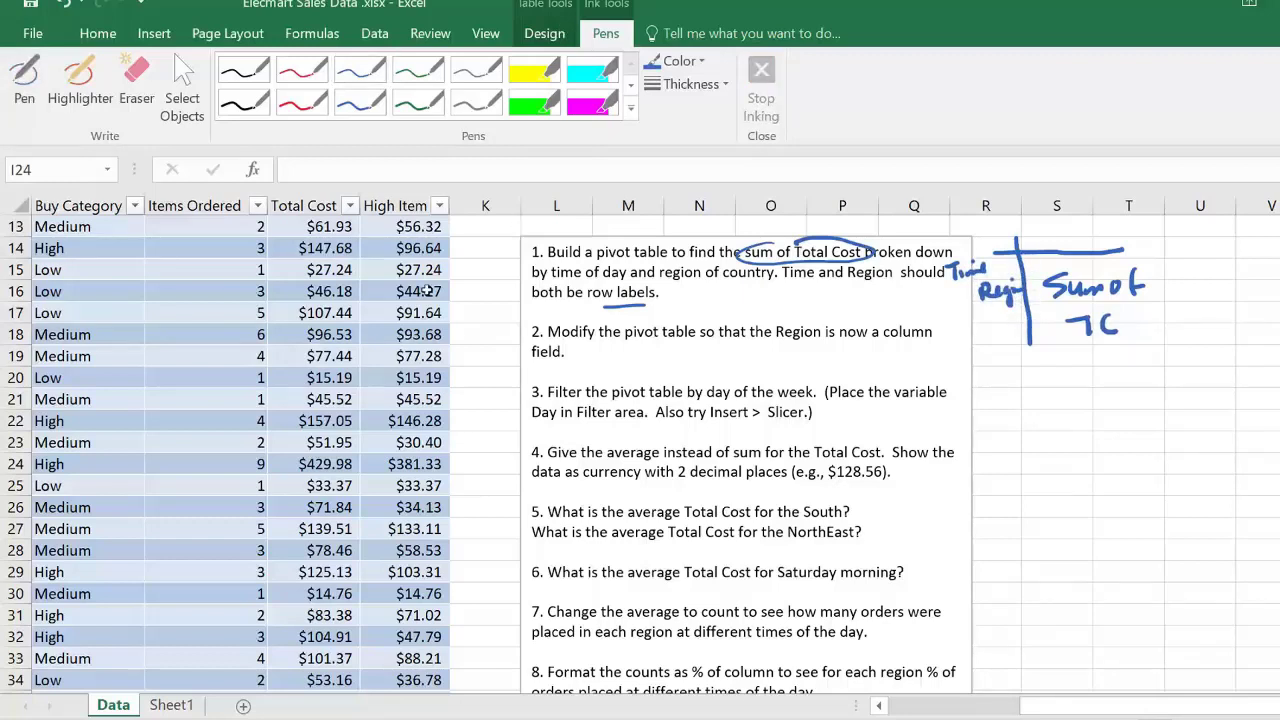
- Create a pivot table from Table1 on a new worksheet and add the sum of Total Cost as its value field
click(290, 355)
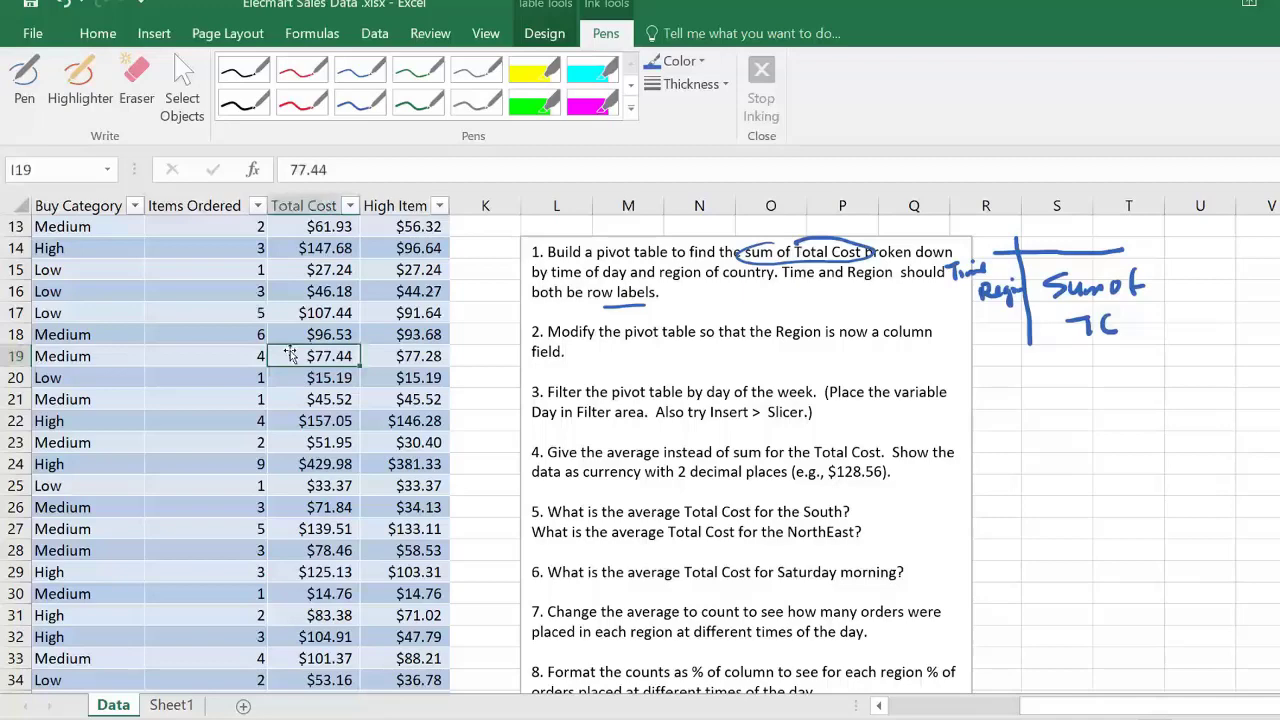
click(154, 33)
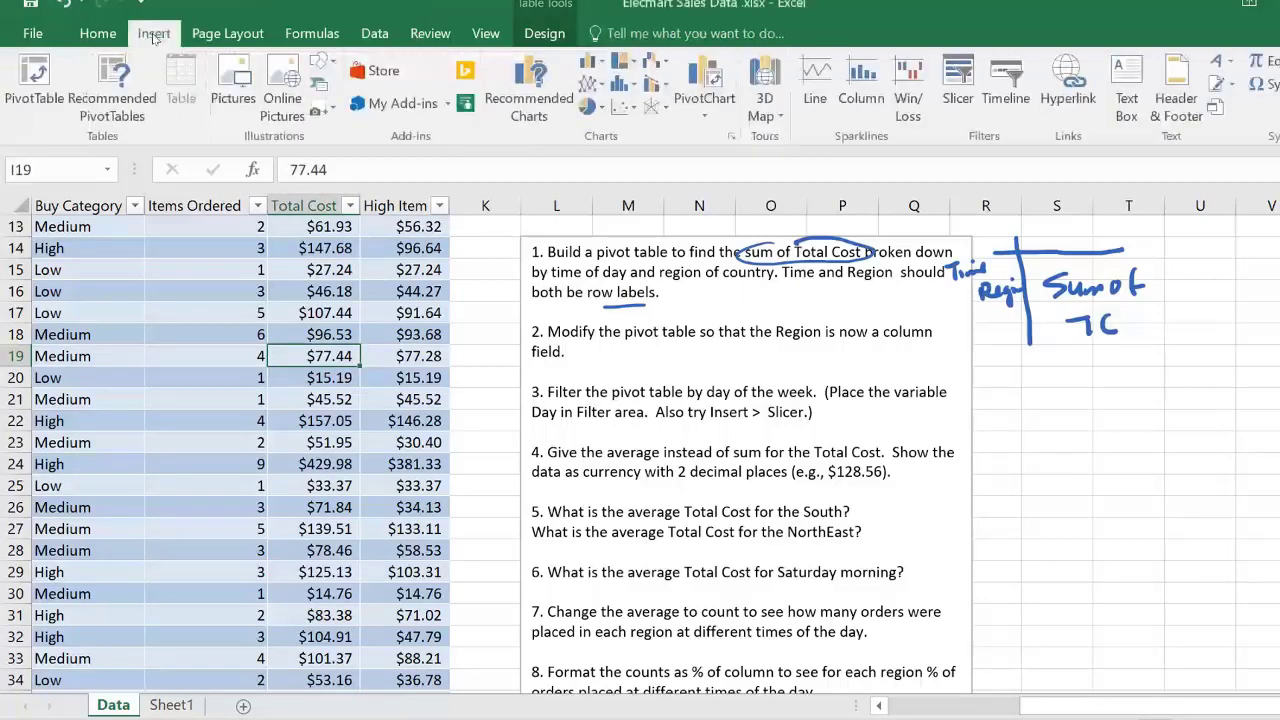
click(29, 66)
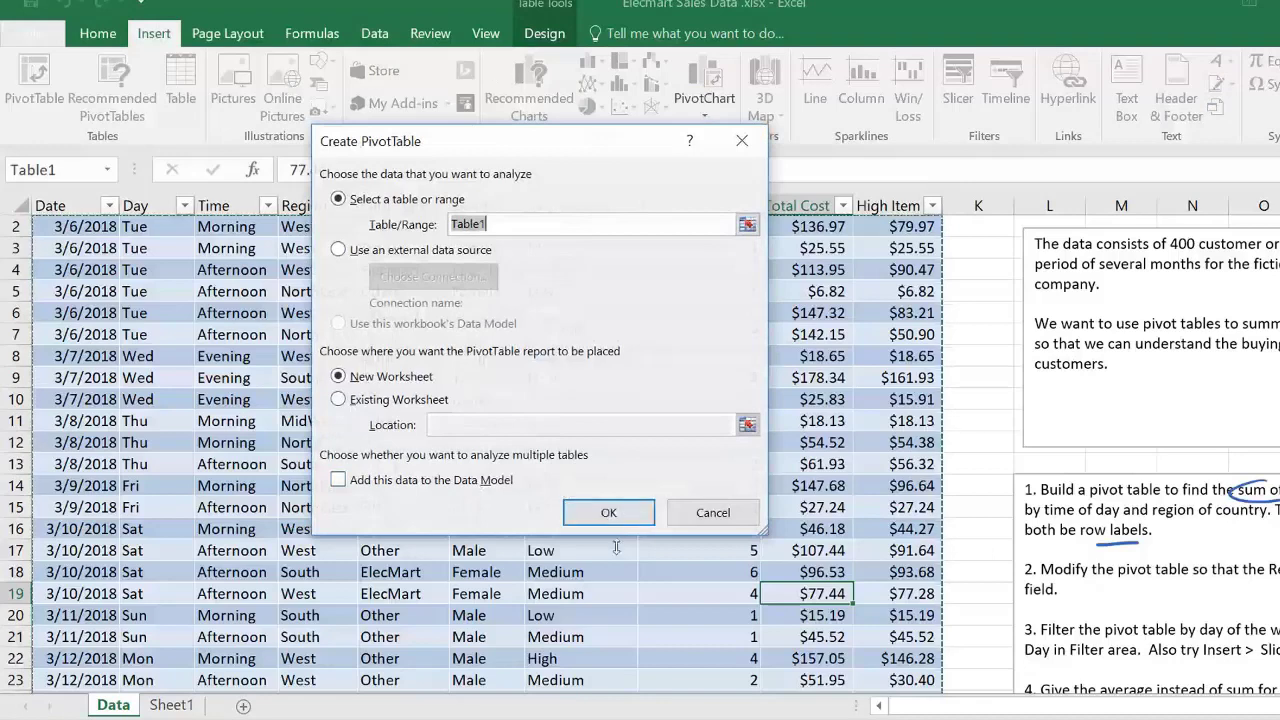
click(608, 512)
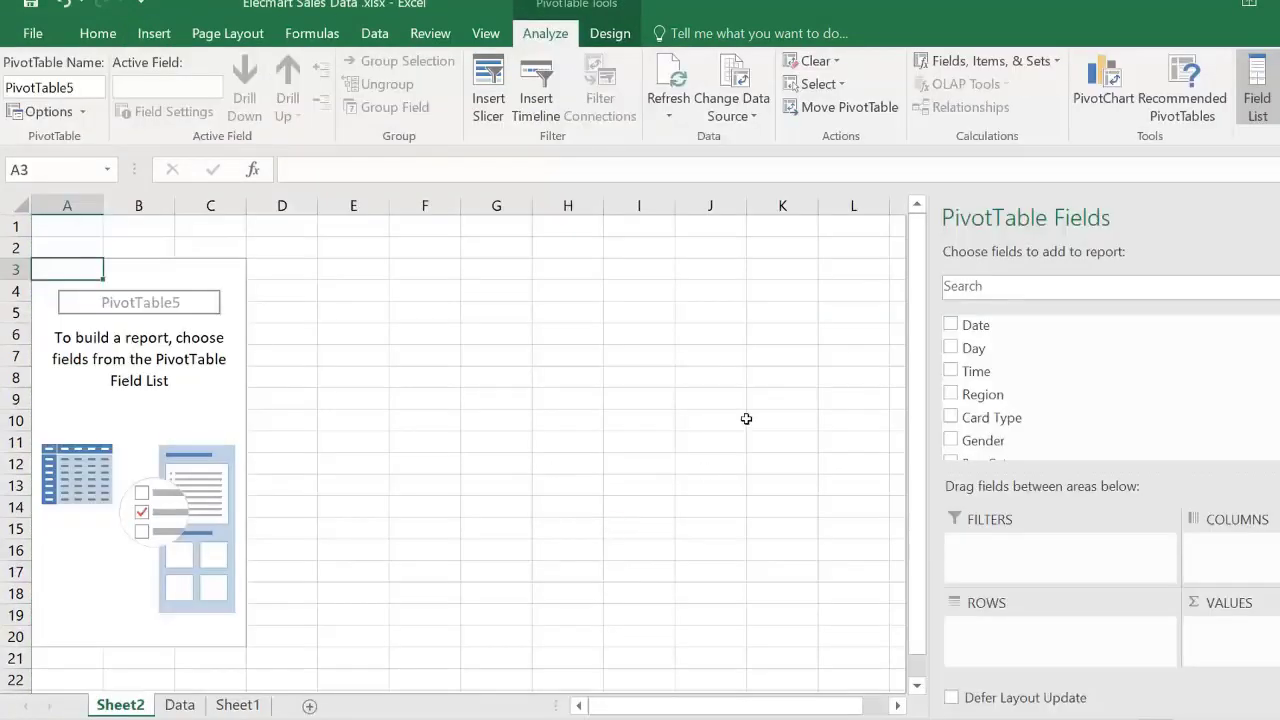
scroll(988, 400, down, 3)
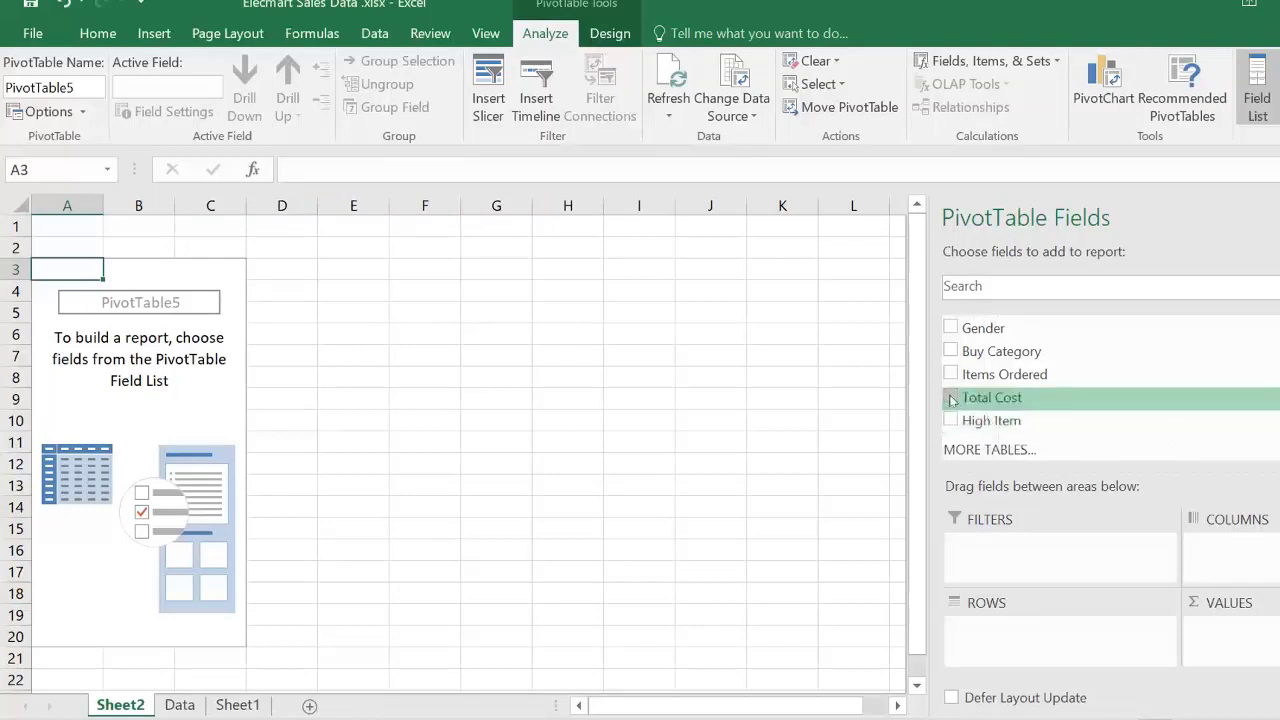
click(951, 398)
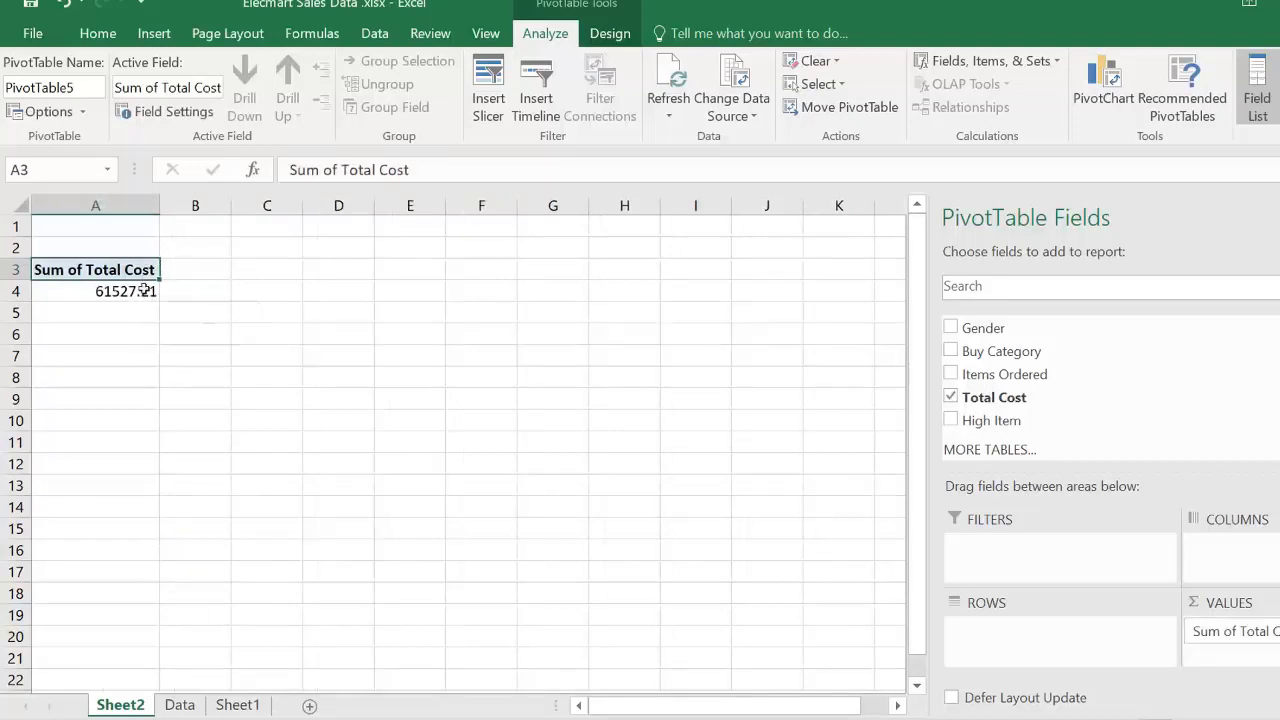
- Add the Time field to the pivot table's rows, beside the sum of Total Cost
mouse_move(102, 296)
scroll(947, 385, up, 2)
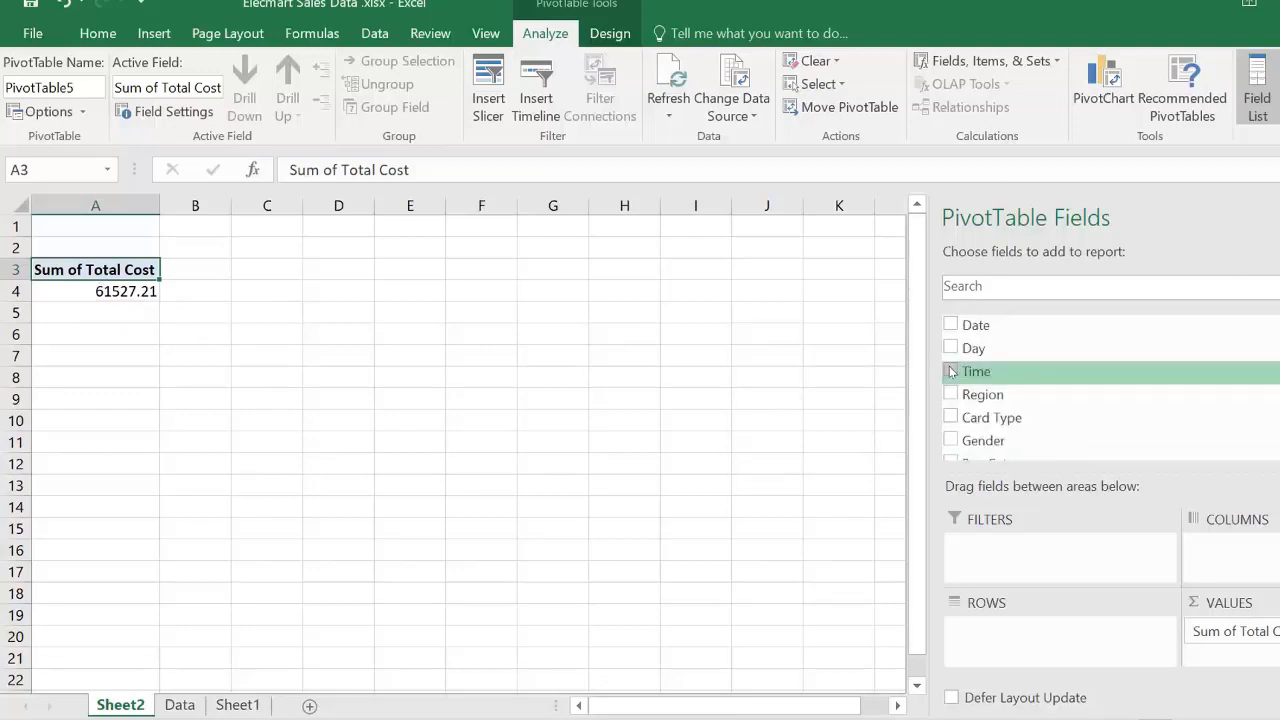
drag(950, 371, 1106, 654)
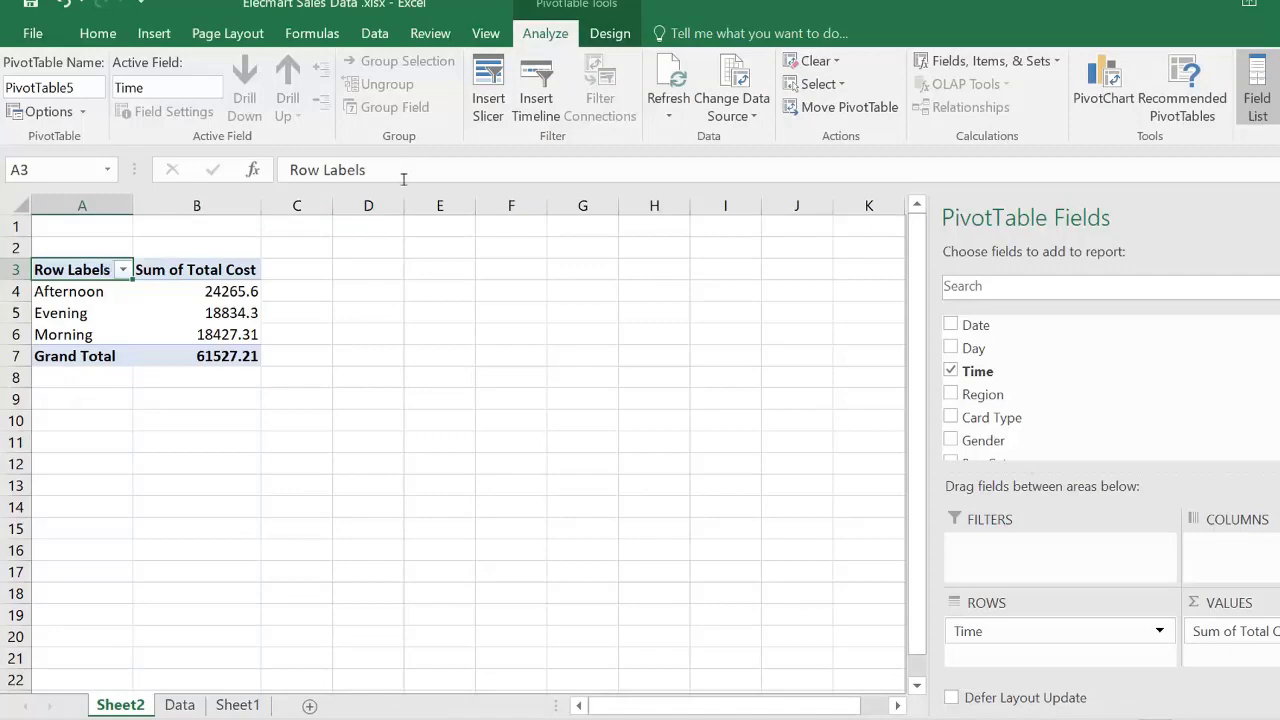
click(251, 483)
ctrl+scroll(144, 521, up, 1)
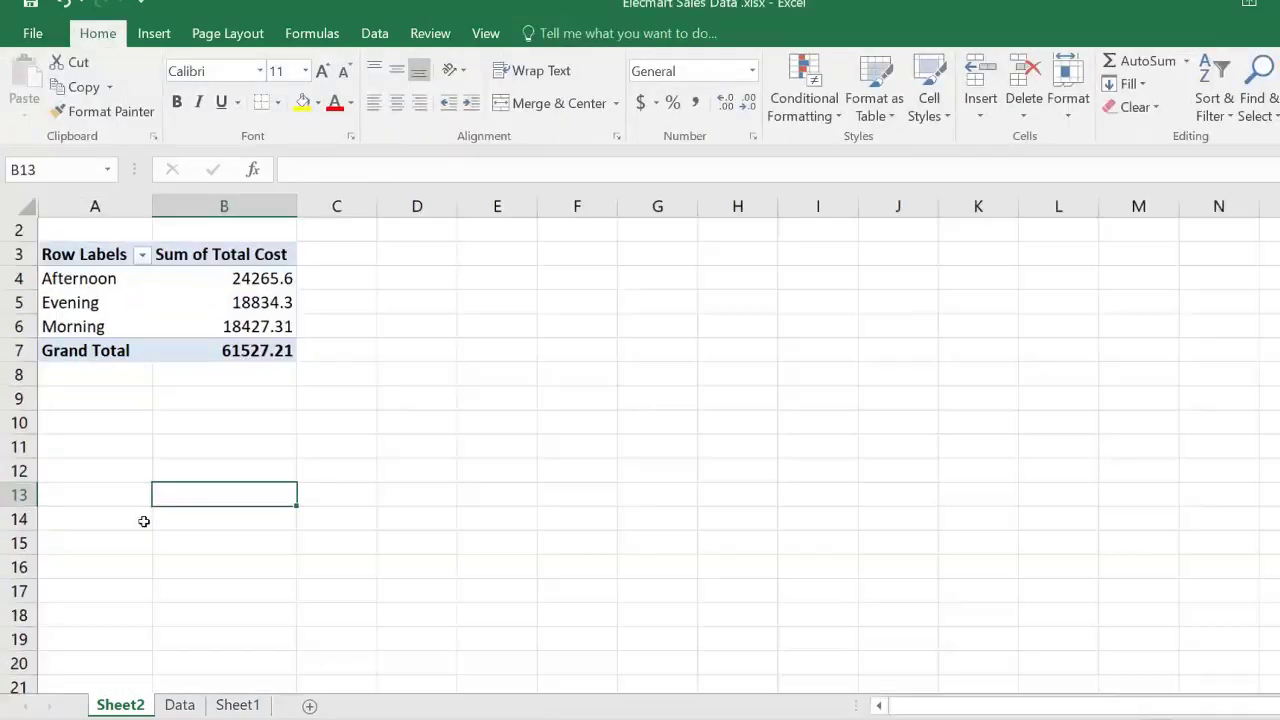
ctrl+scroll(144, 521, up, 2)
- Add the Region field below Time in the pivot table's rows
click(270, 328)
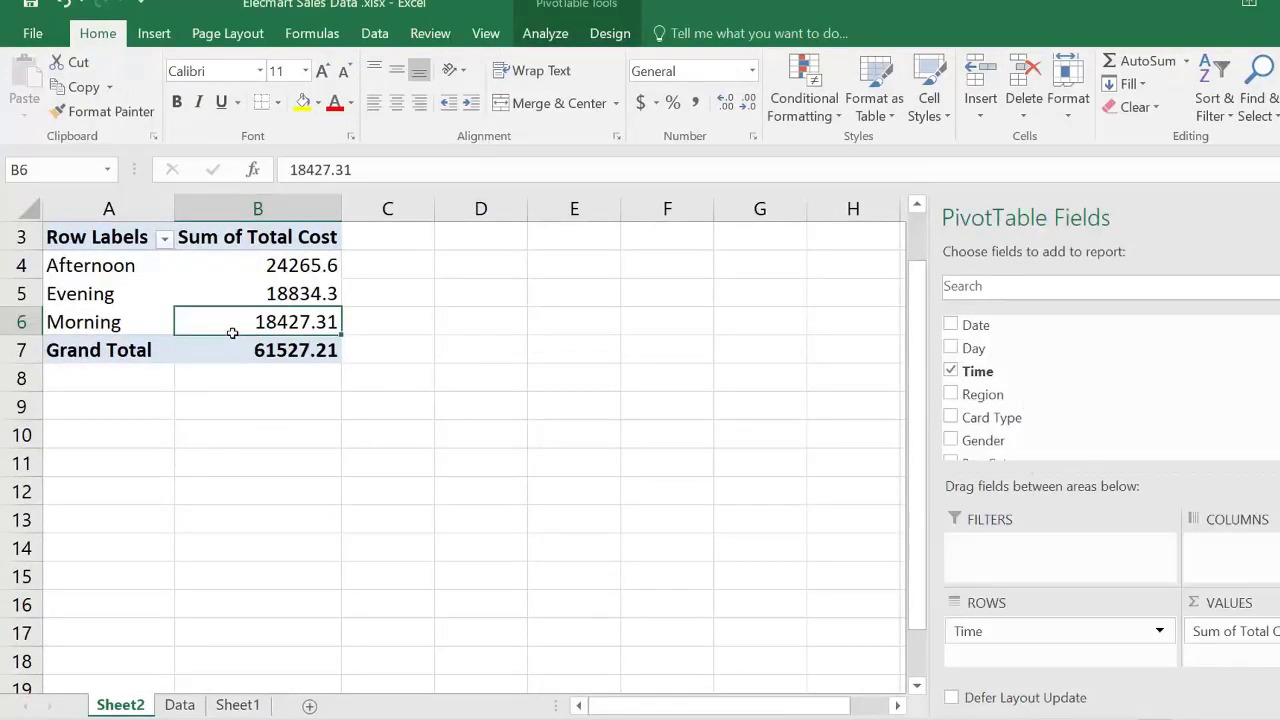
mouse_move(253, 331)
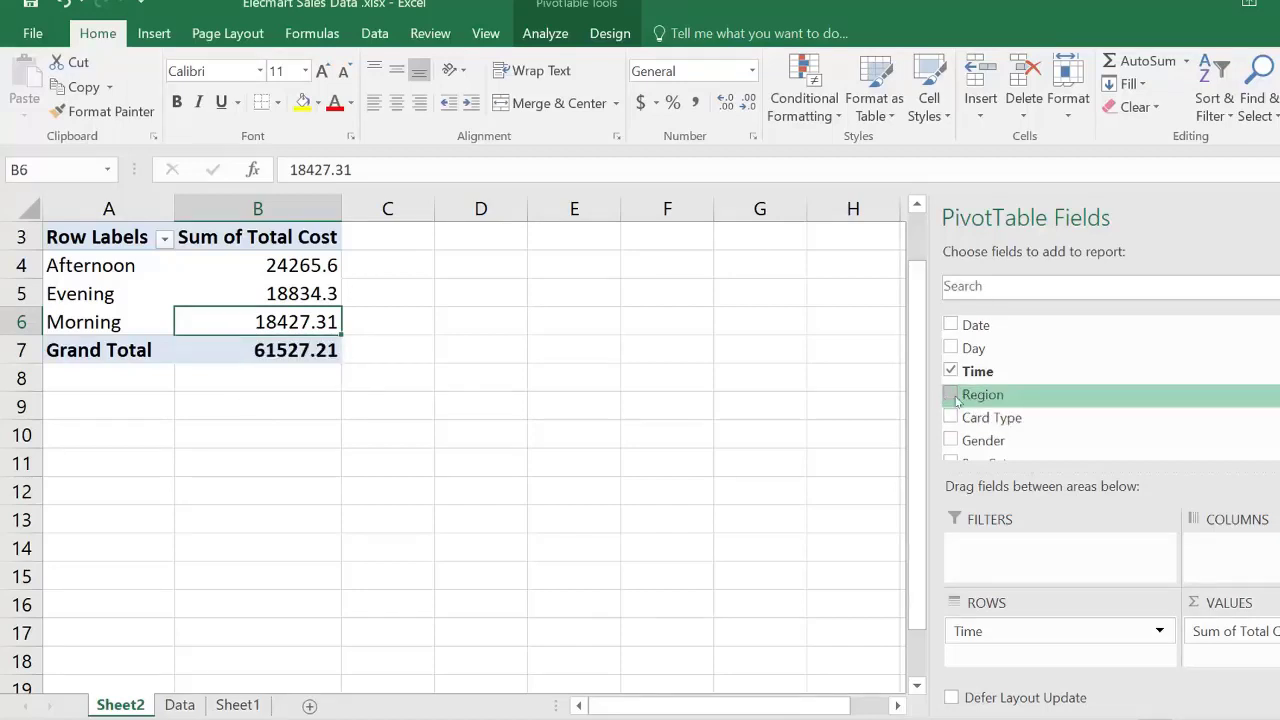
drag(957, 398, 1018, 669)
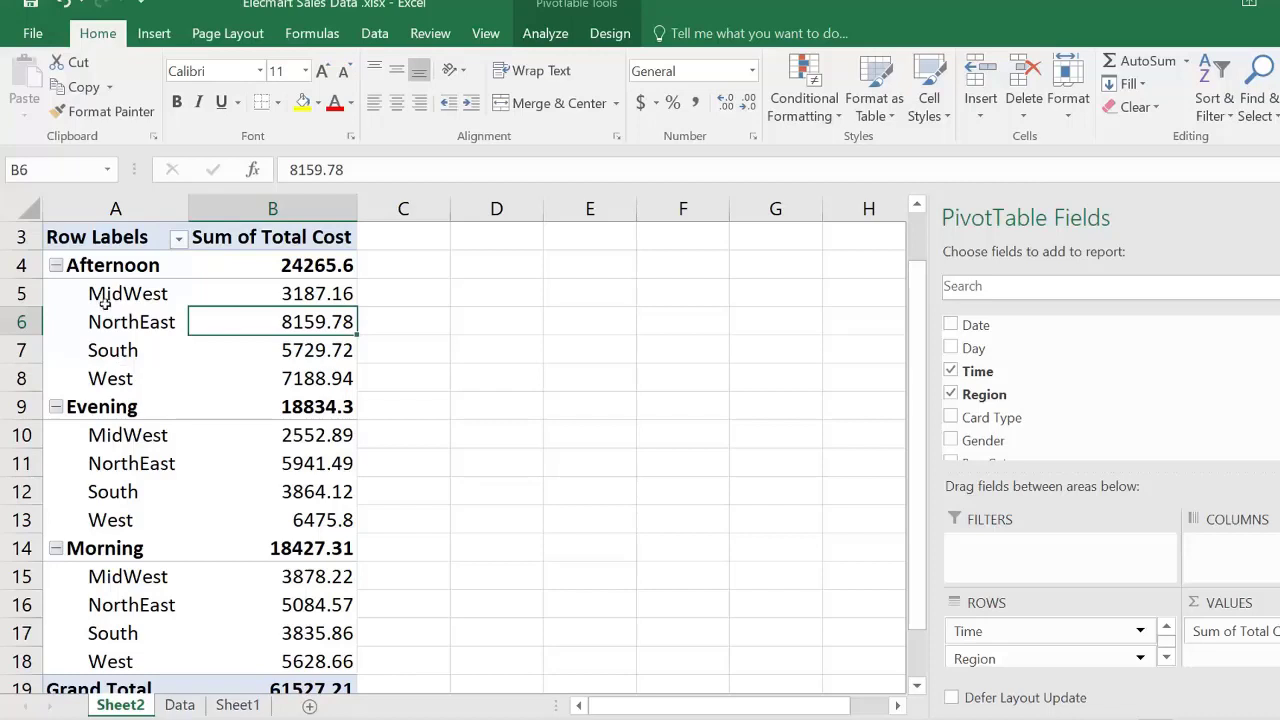
- Examine the regional Total Cost sums under Afternoon and Evening by selecting each group's values
click(310, 297)
drag(310, 293, 315, 378)
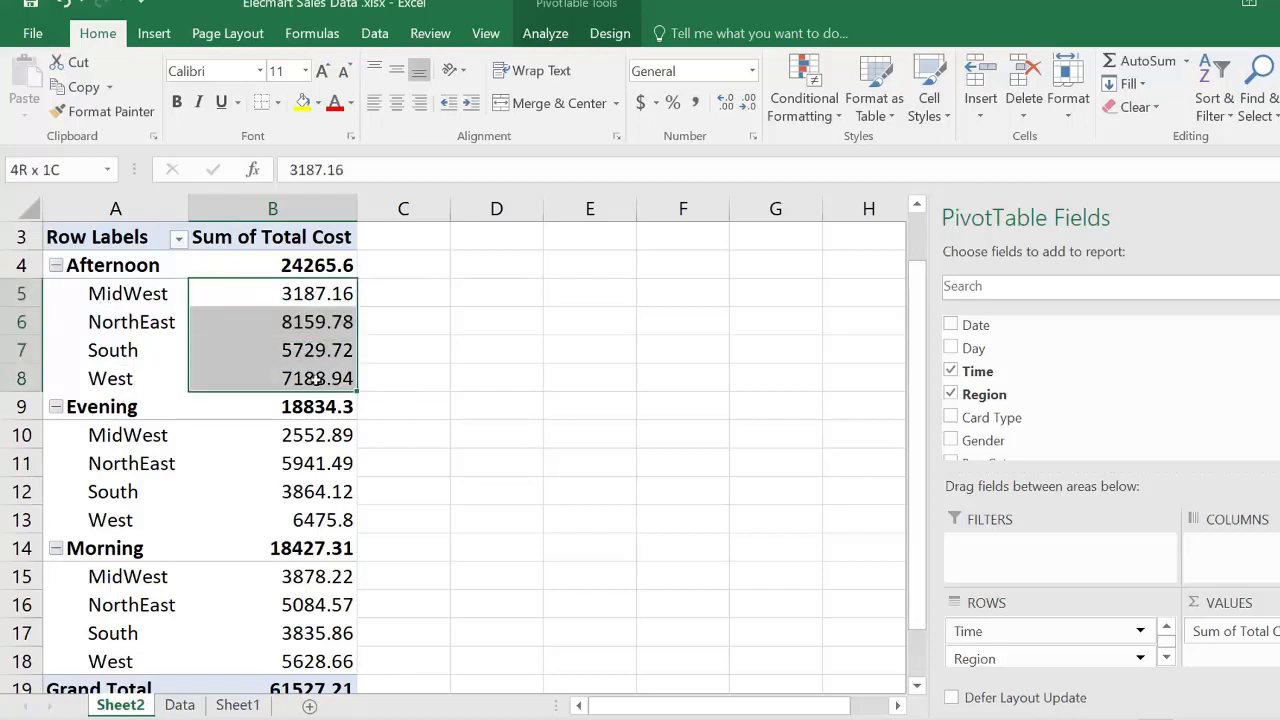
click(300, 304)
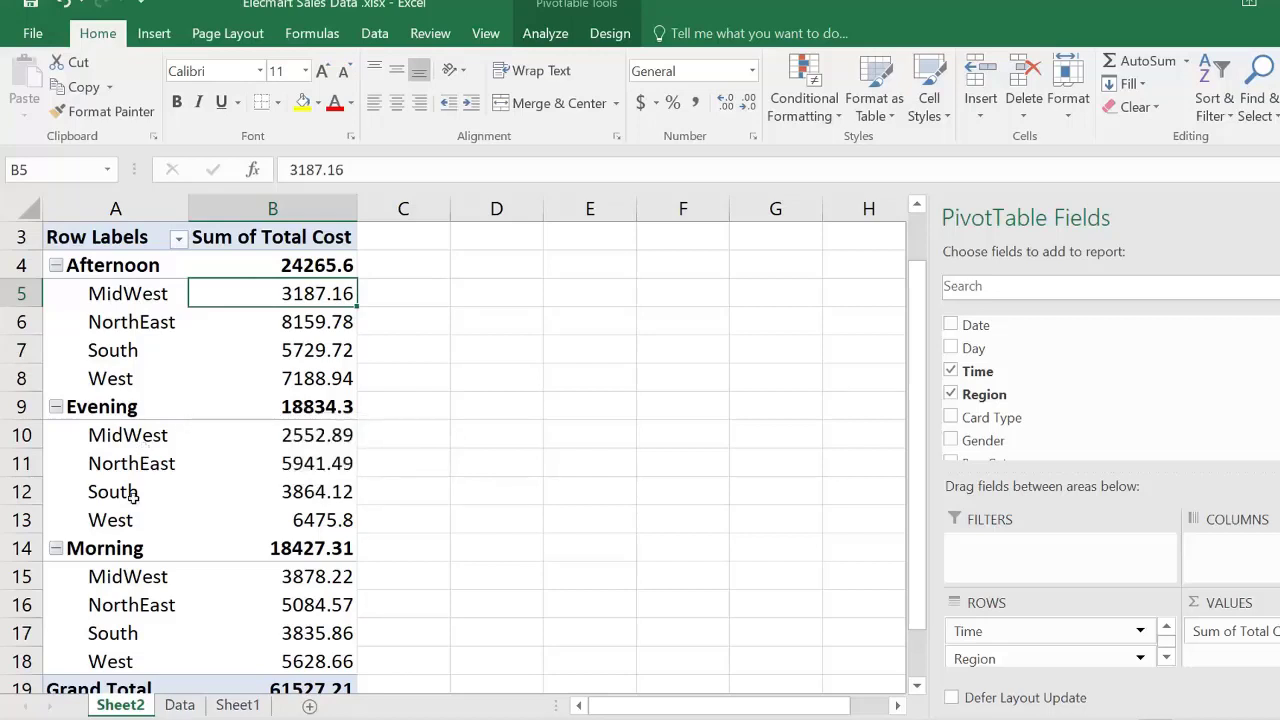
drag(326, 436, 314, 519)
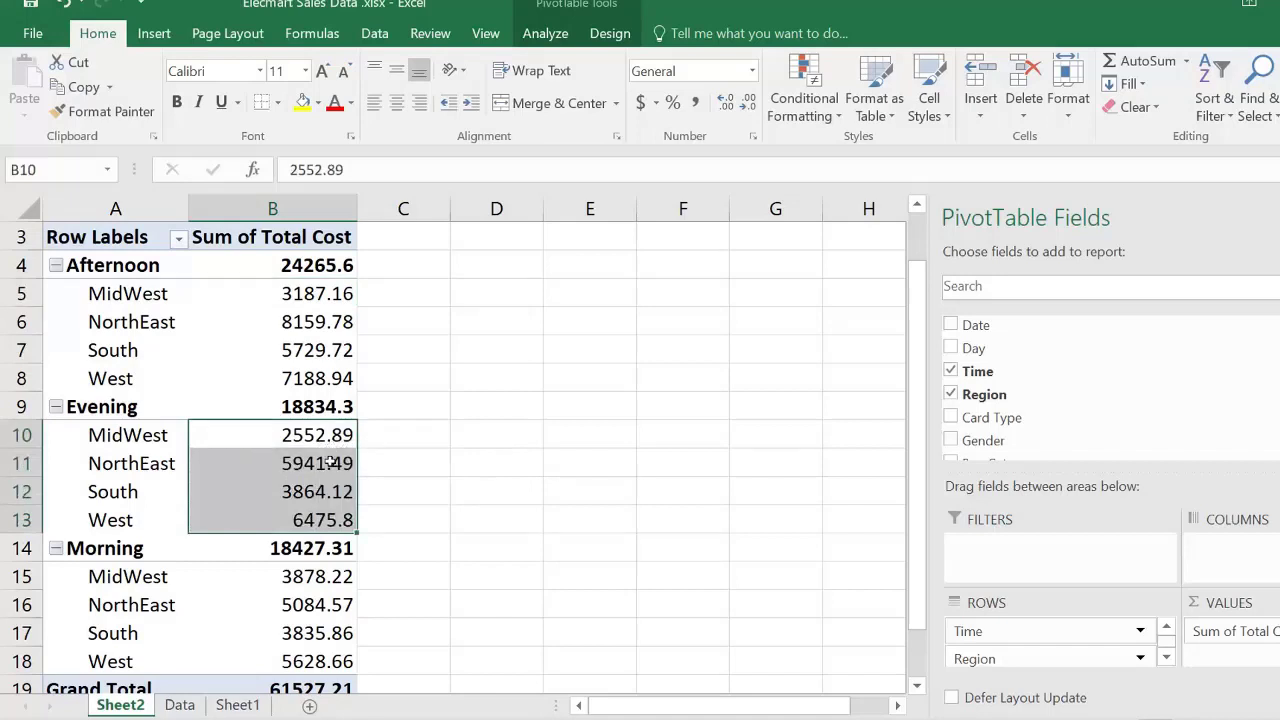
mouse_move(277, 414)
click(260, 323)
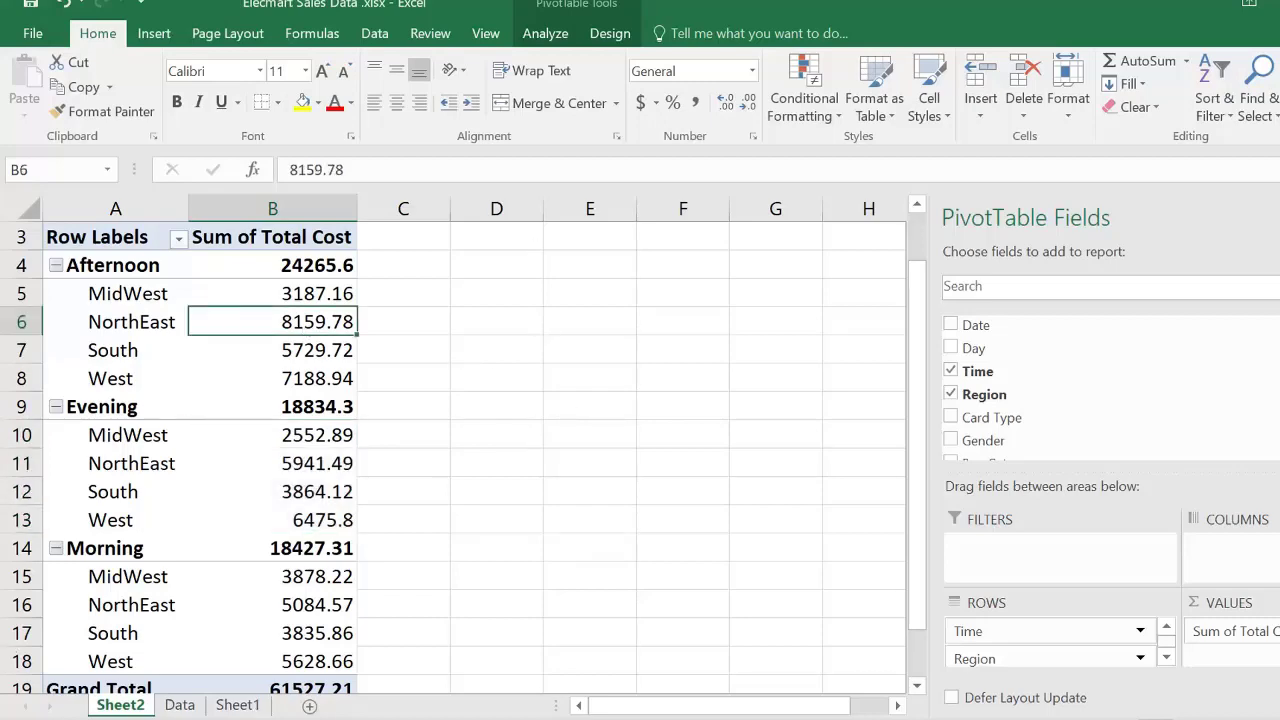
- Read exercise 2 on the Data sheet and move Region from the rows to the columns of the Sheet2 pivot table
click(182, 705)
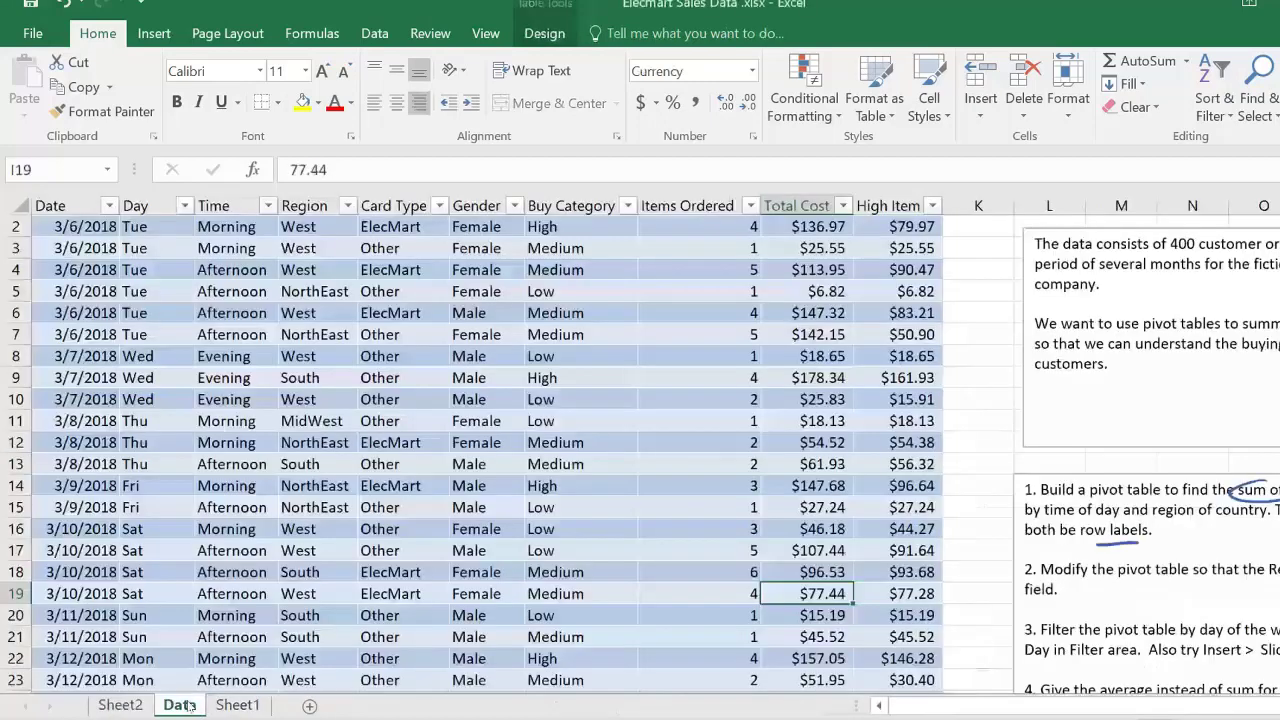
click(986, 512)
scroll(986, 512, down, 2)
scroll(1016, 478, right, 4)
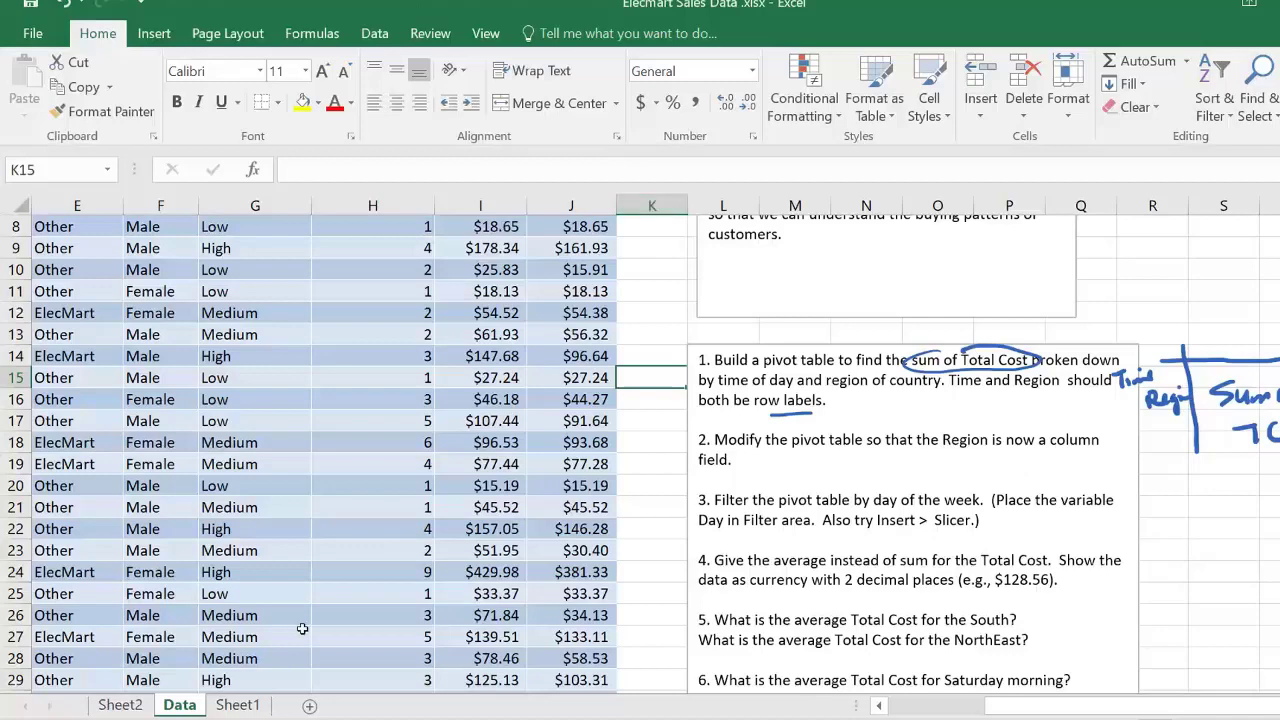
click(228, 705)
click(120, 705)
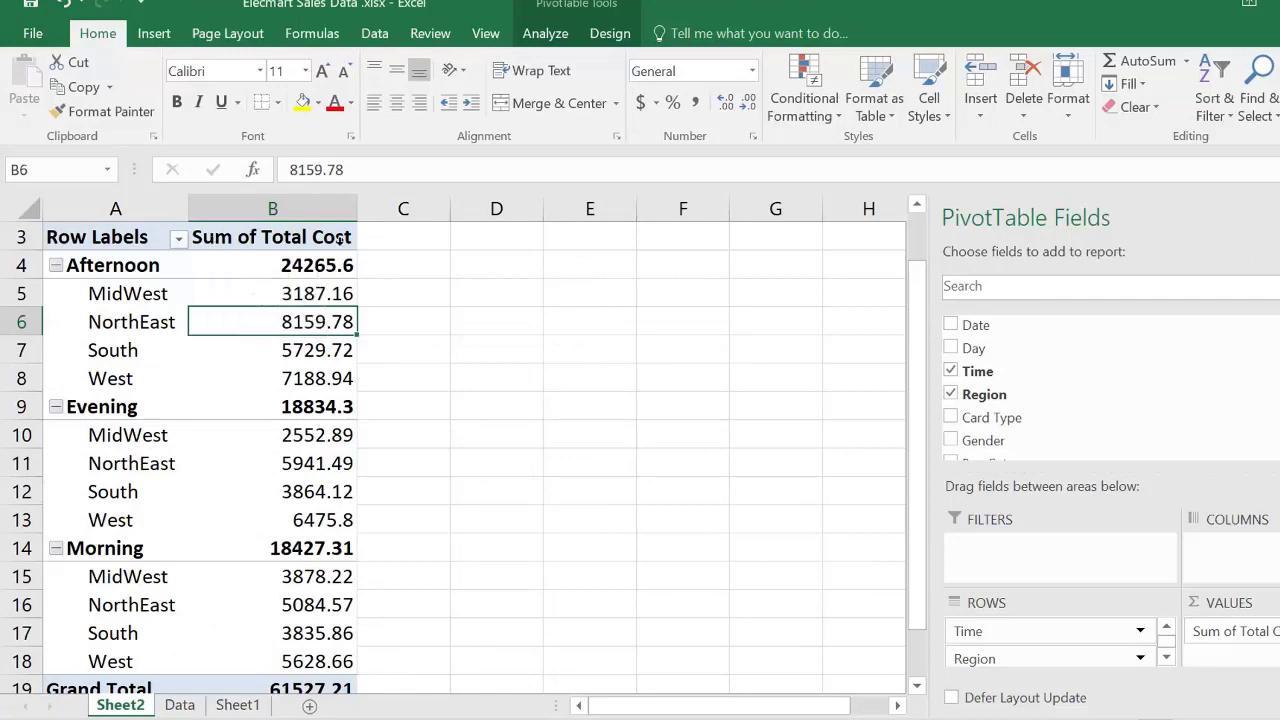
click(180, 705)
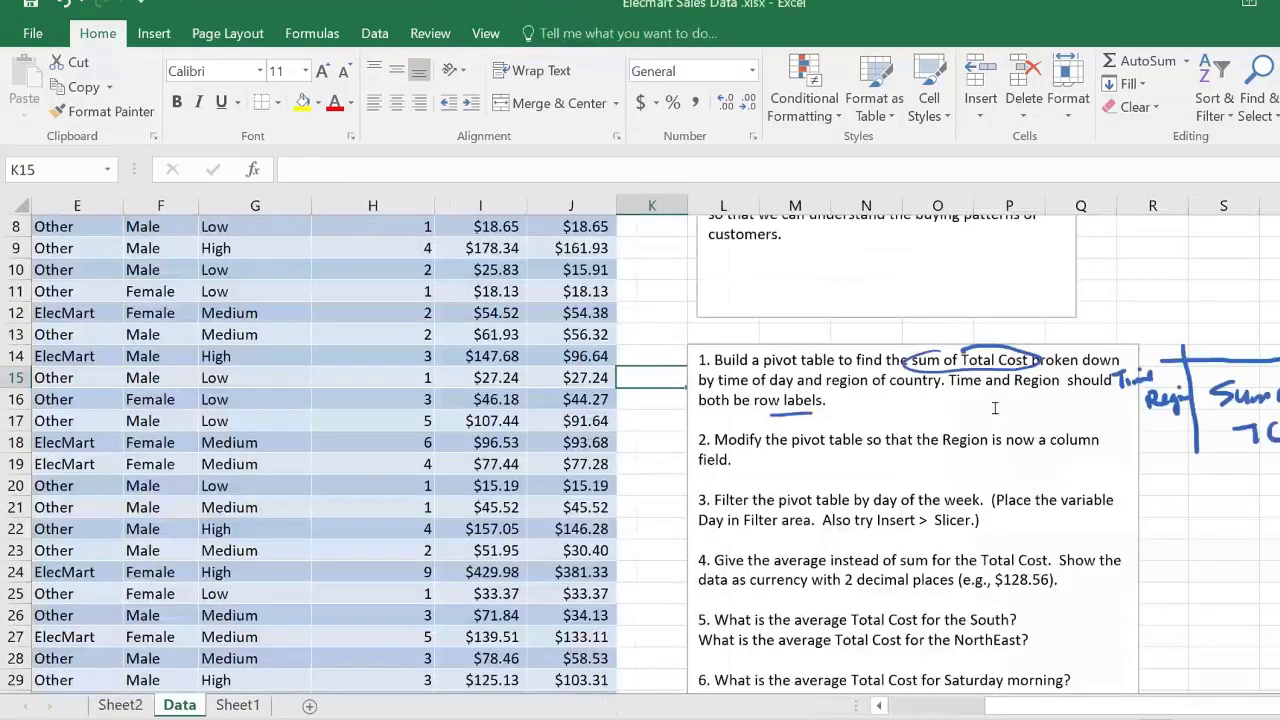
click(122, 705)
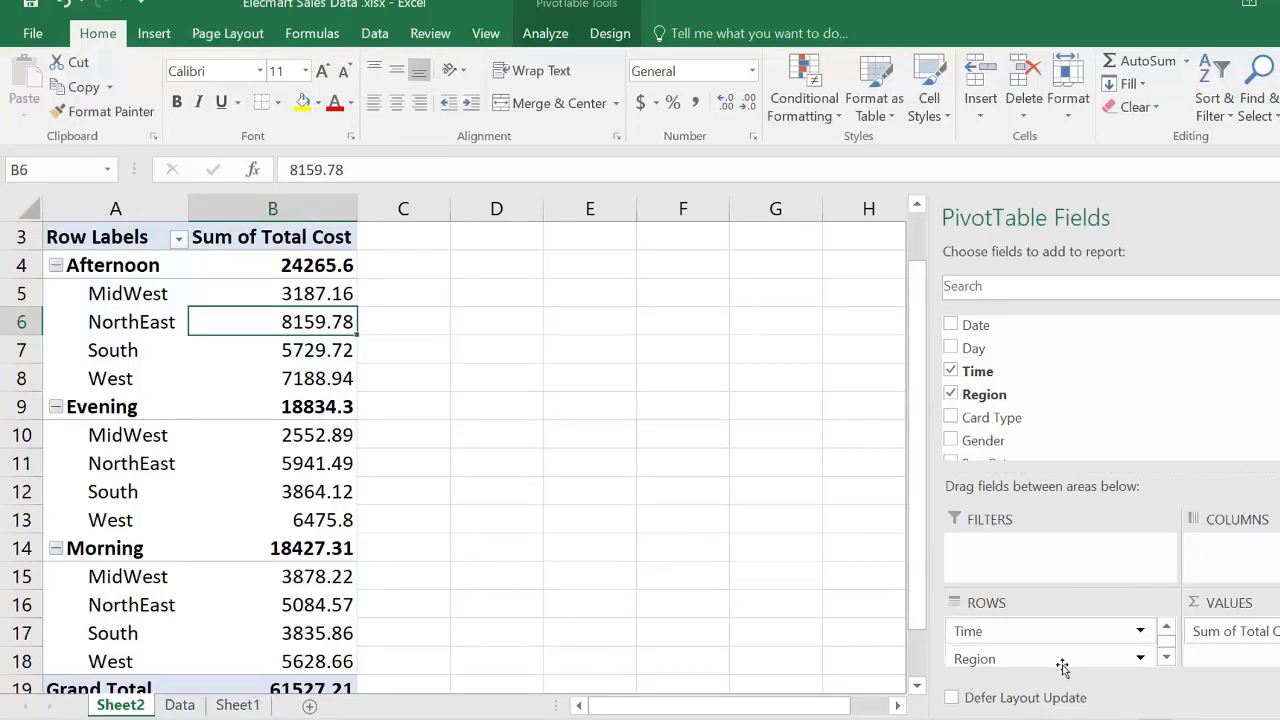
drag(1062, 668, 1250, 550)
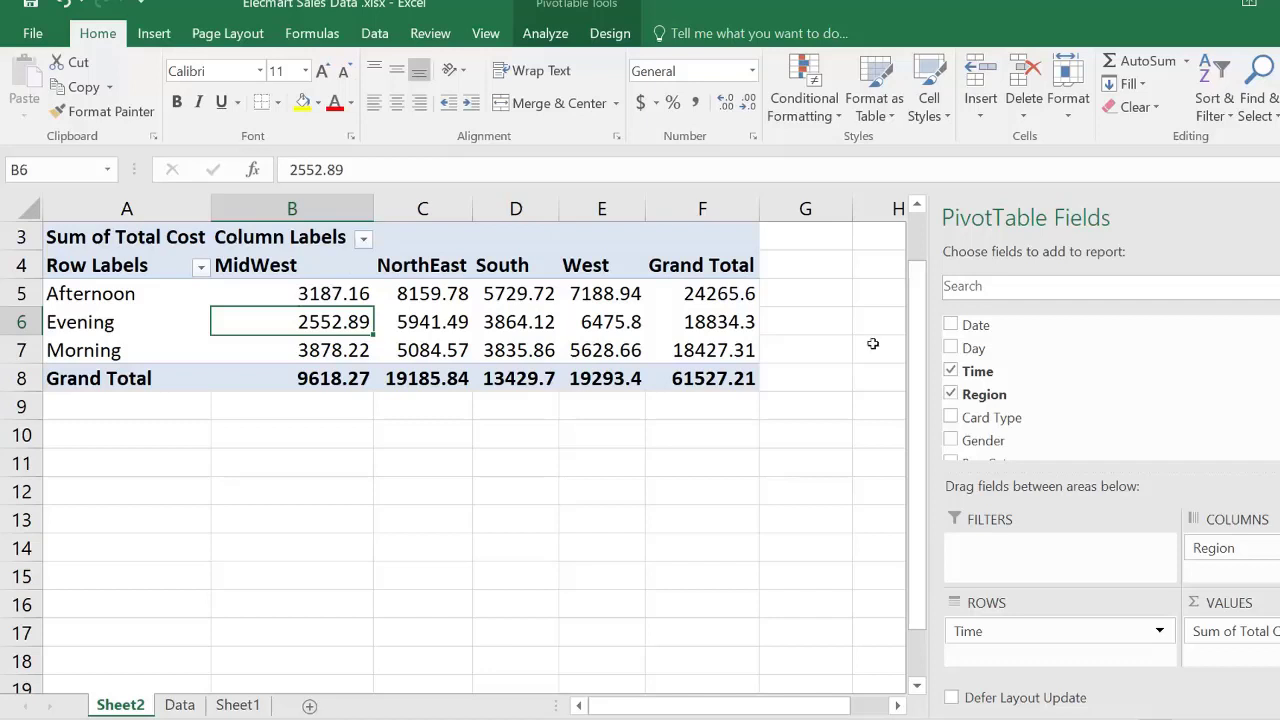
- Set the number format of the Sum of Total Cost value field to Currency
click(336, 296)
right_click(337, 295)
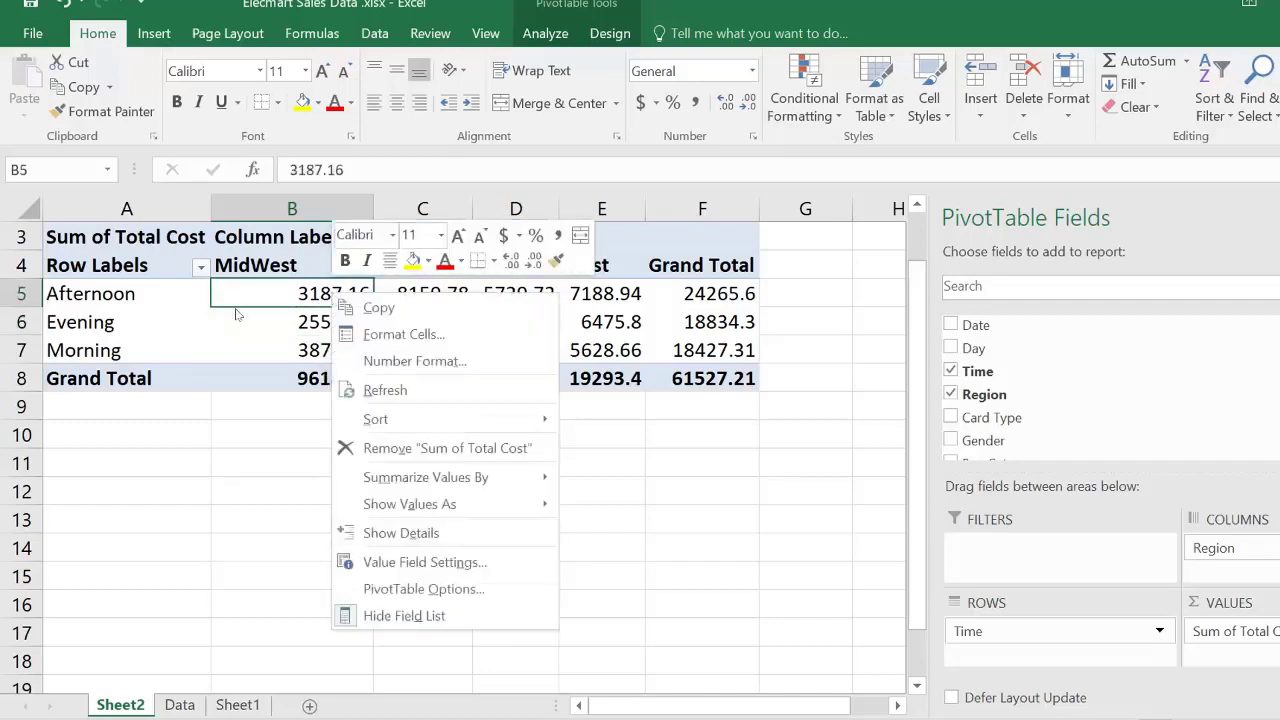
click(286, 301)
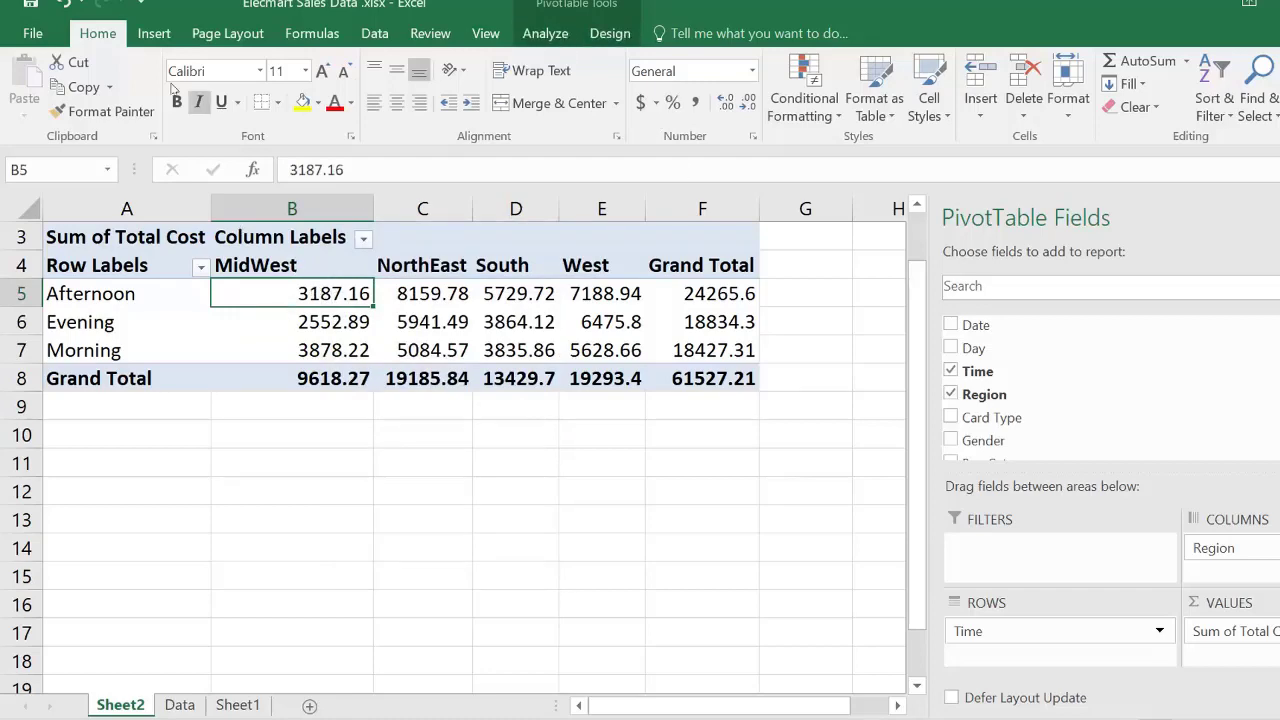
click(545, 33)
click(165, 111)
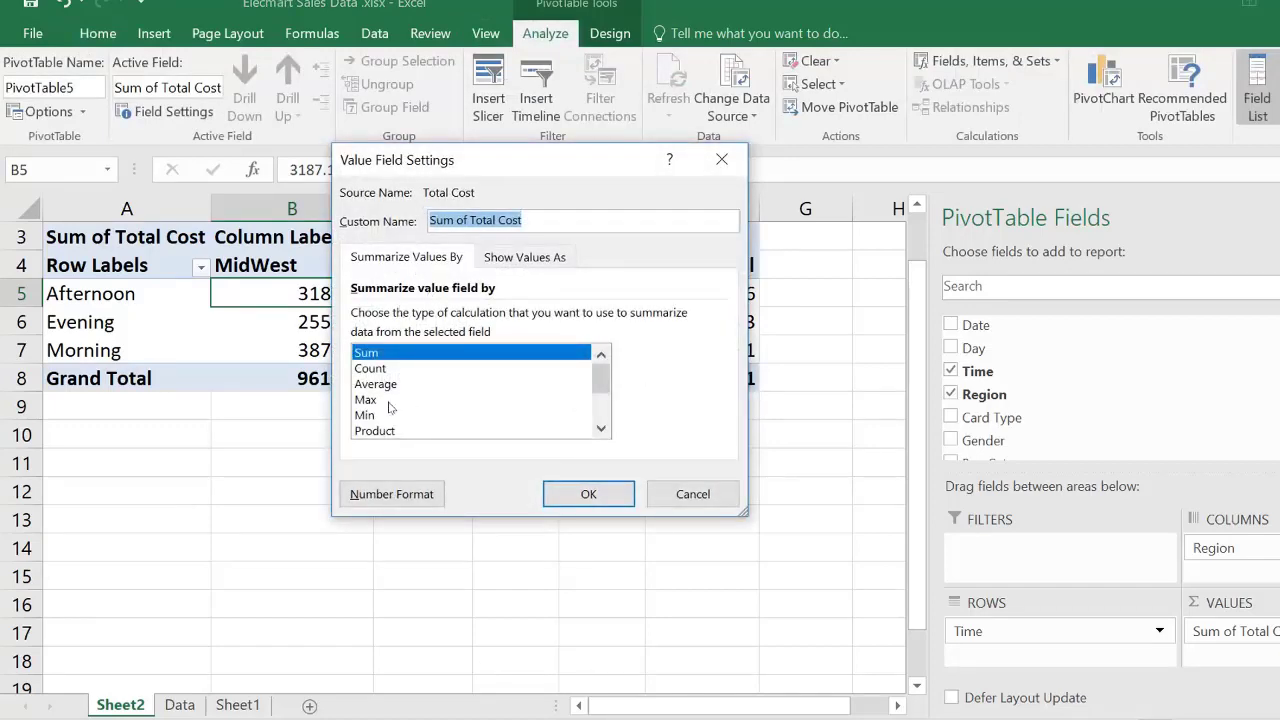
click(410, 492)
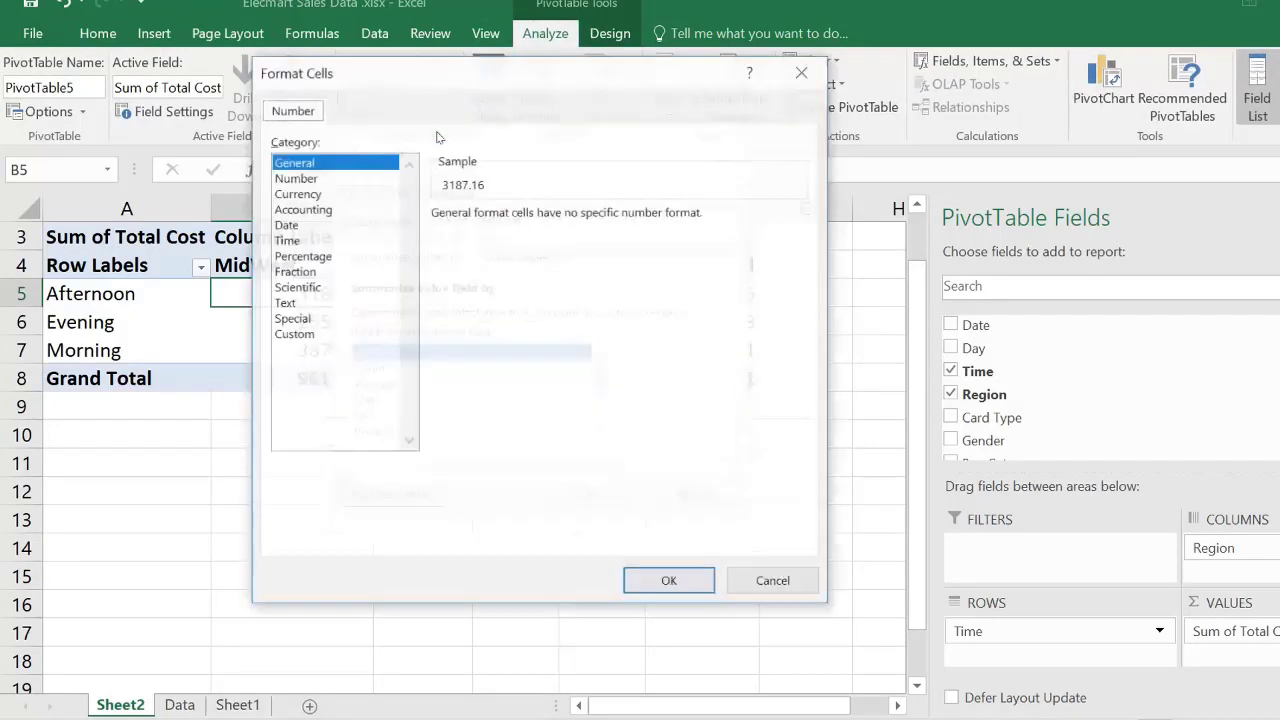
click(298, 193)
click(690, 576)
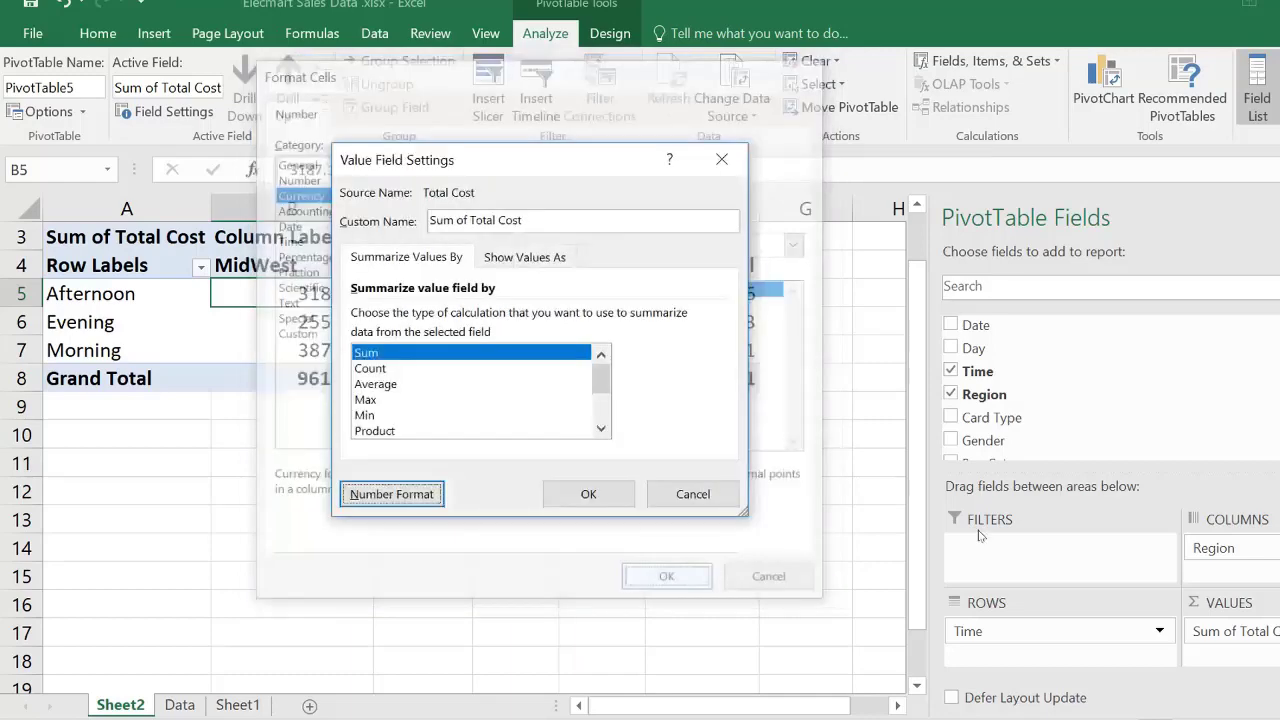
click(588, 494)
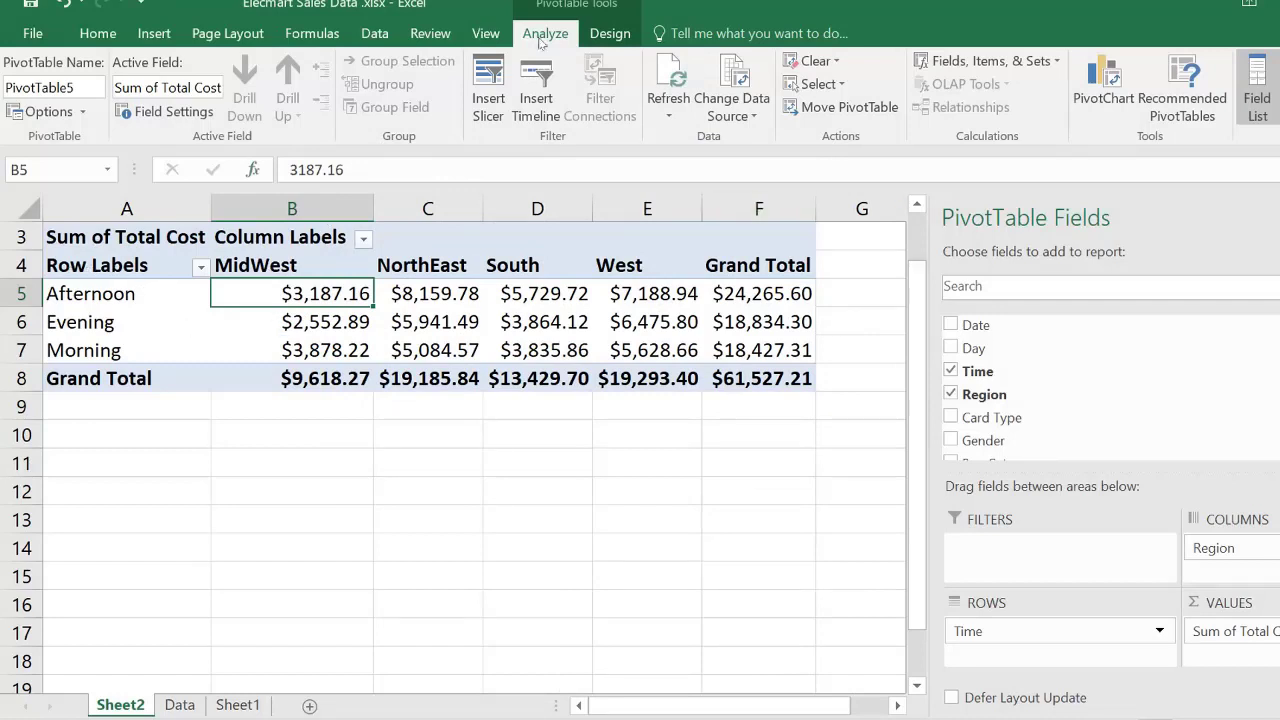
- Change the pivot table's report layout to Outline Form
click(605, 37)
click(141, 100)
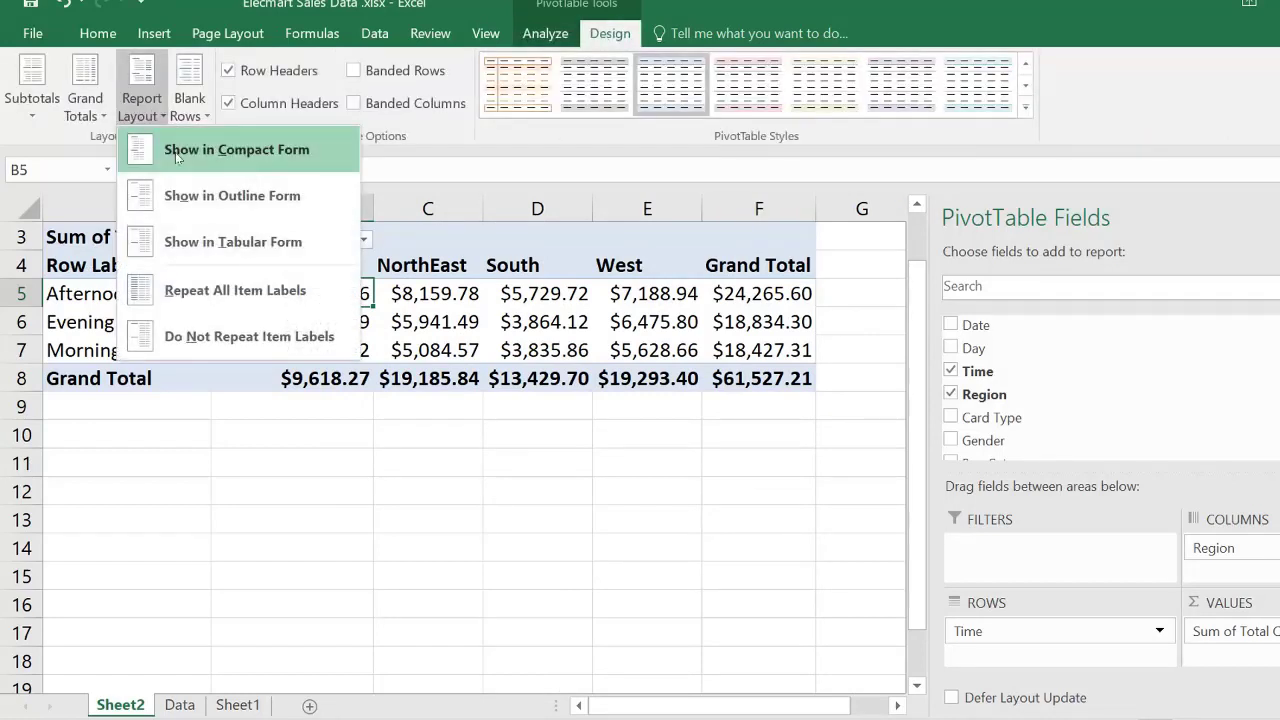
click(181, 193)
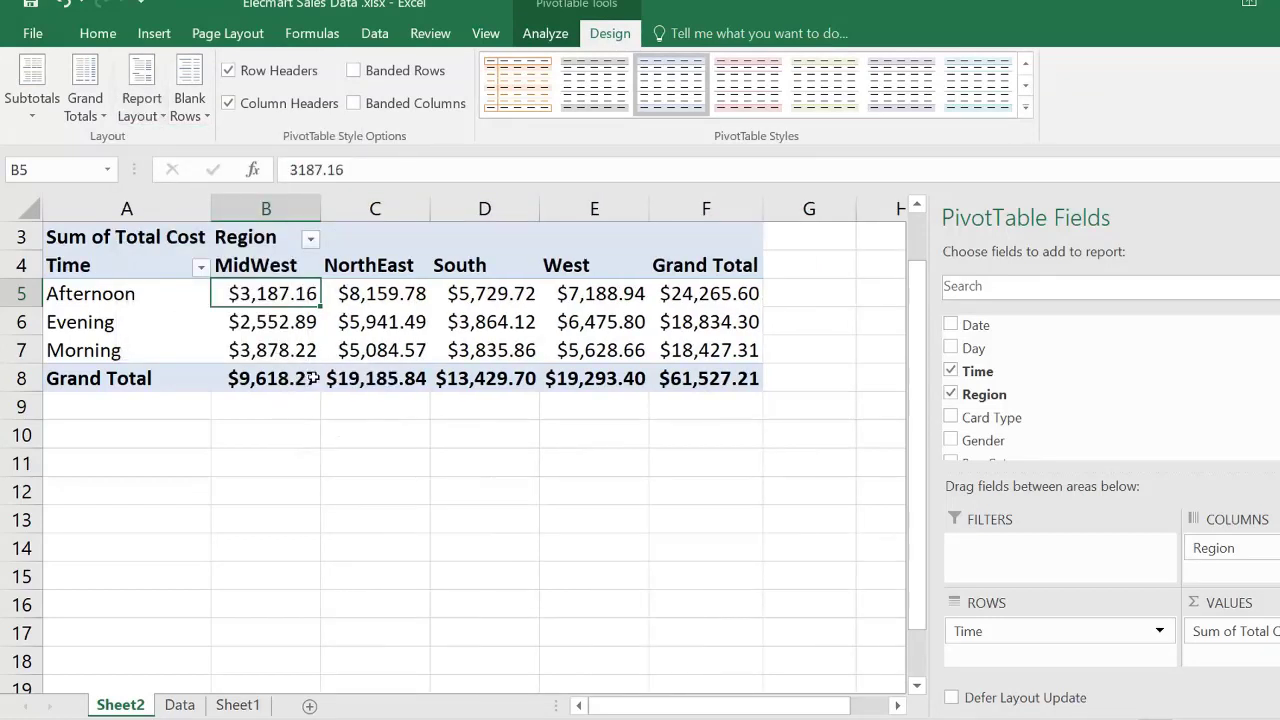
- Read the remaining pivot table exercises on the Data sheet and switch to the Elecmart Sales Finished.xlsx workbook
click(180, 705)
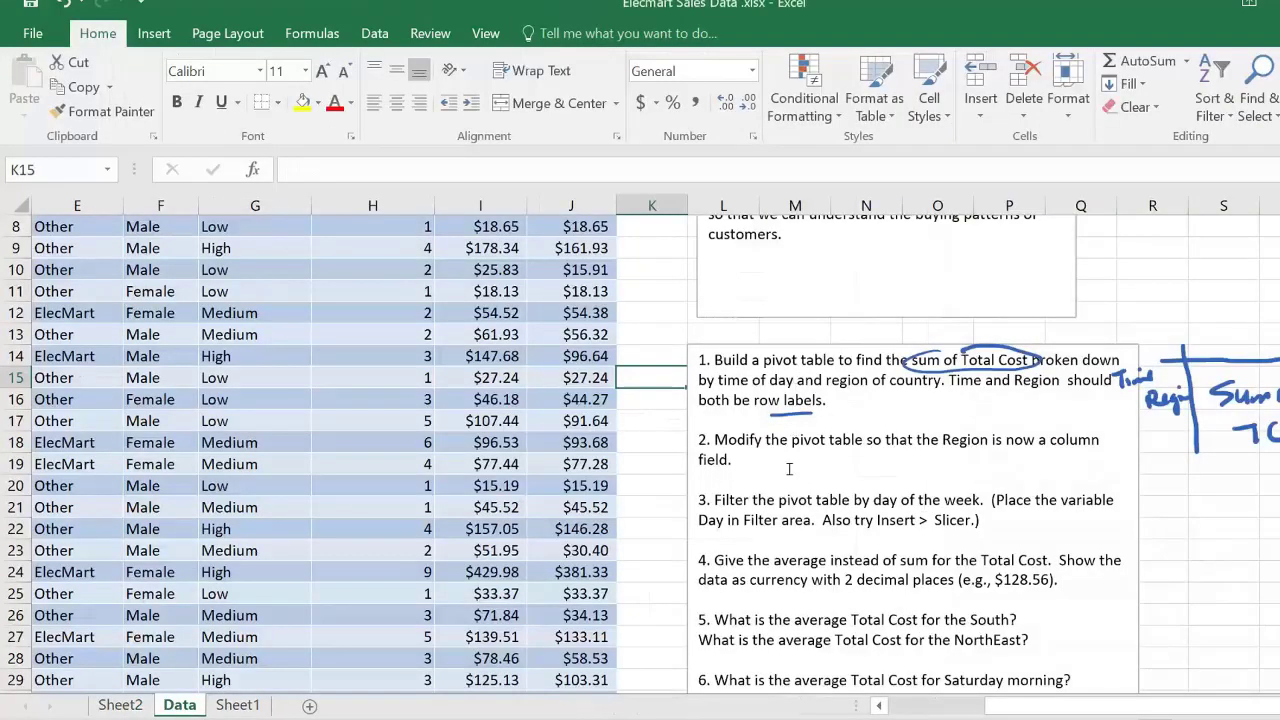
scroll(848, 480, down, 1)
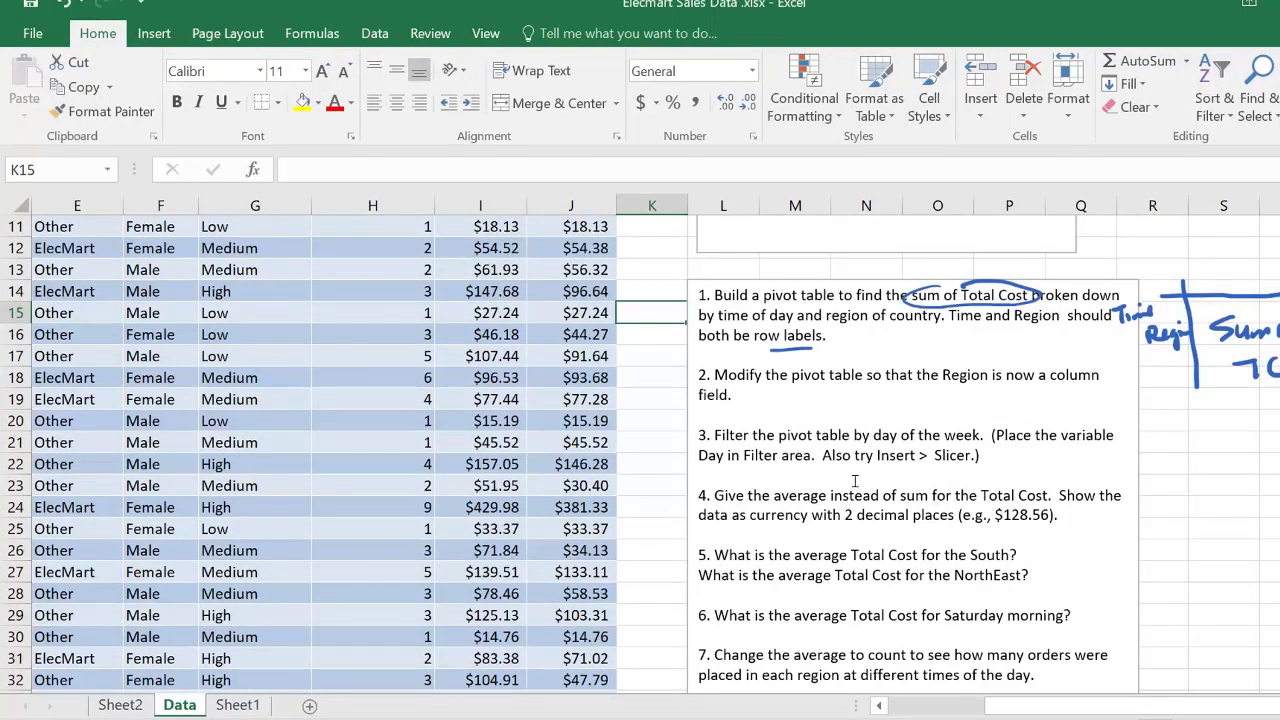
click(745, 714)
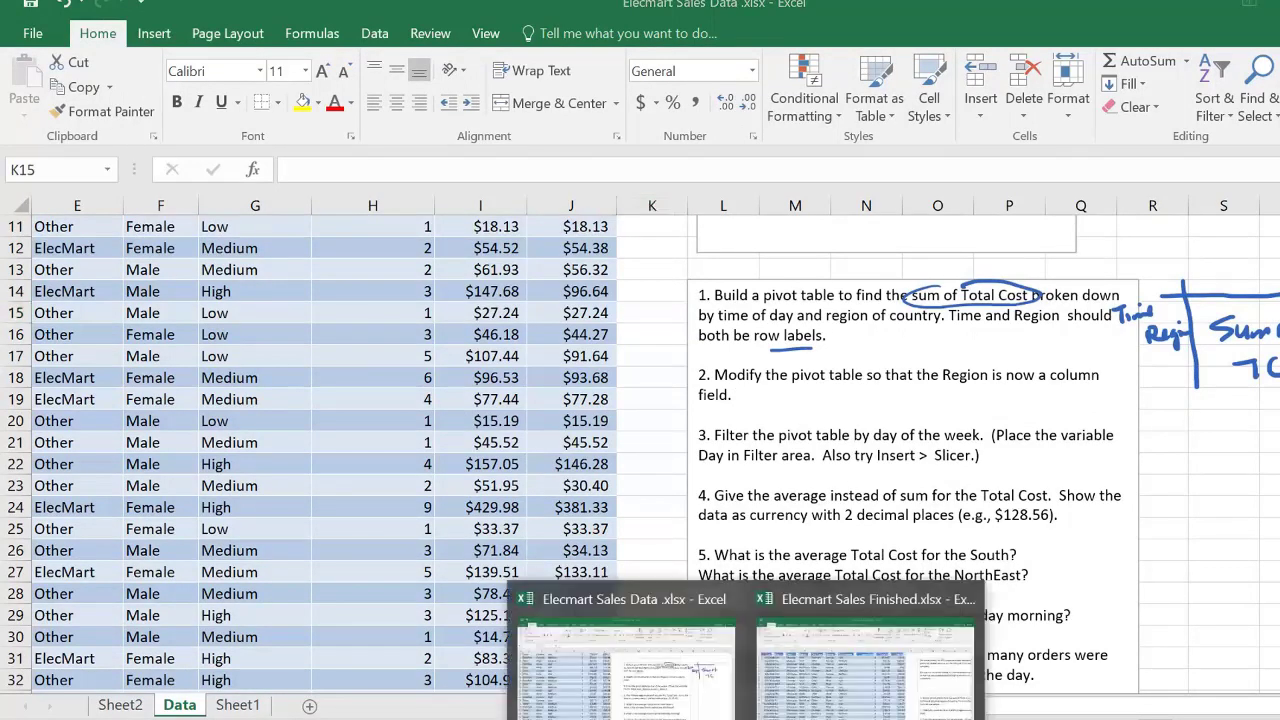
click(865, 655)
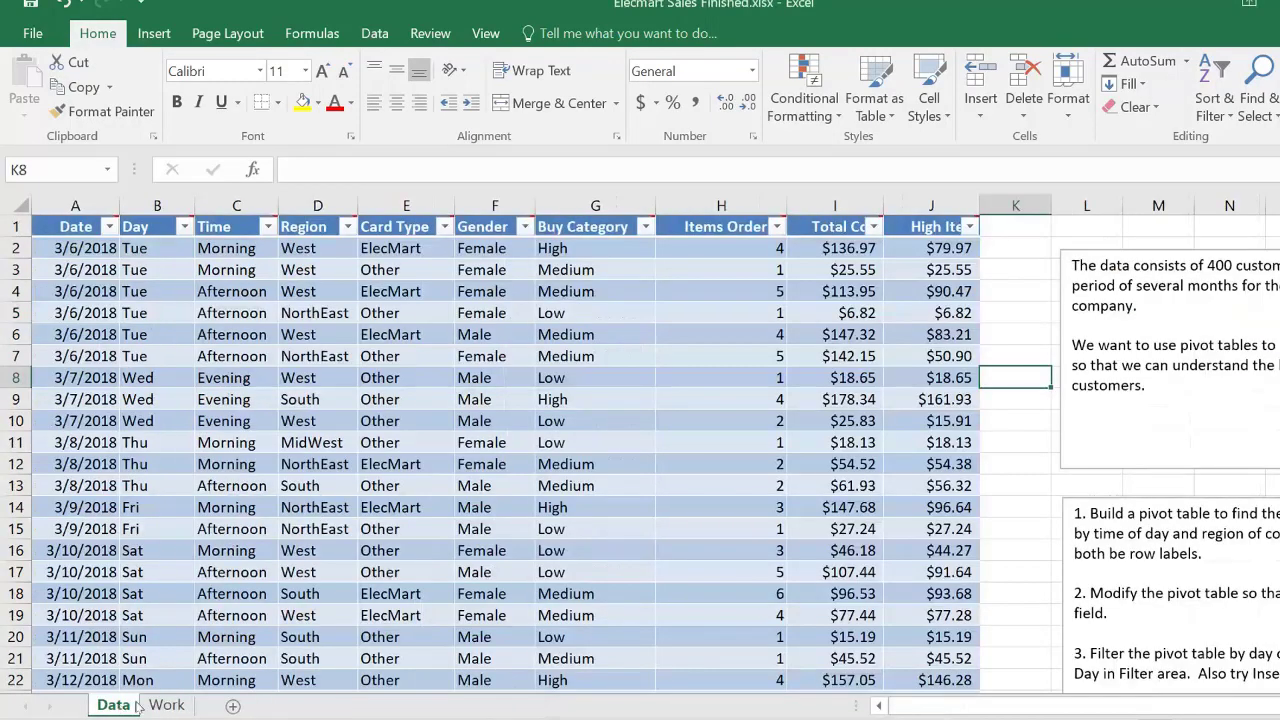
- Review the finished pivot tables for Q1 through Q5 on the Work sheet, including their filters and layouts
click(167, 705)
click(590, 443)
scroll(578, 417, down, 1)
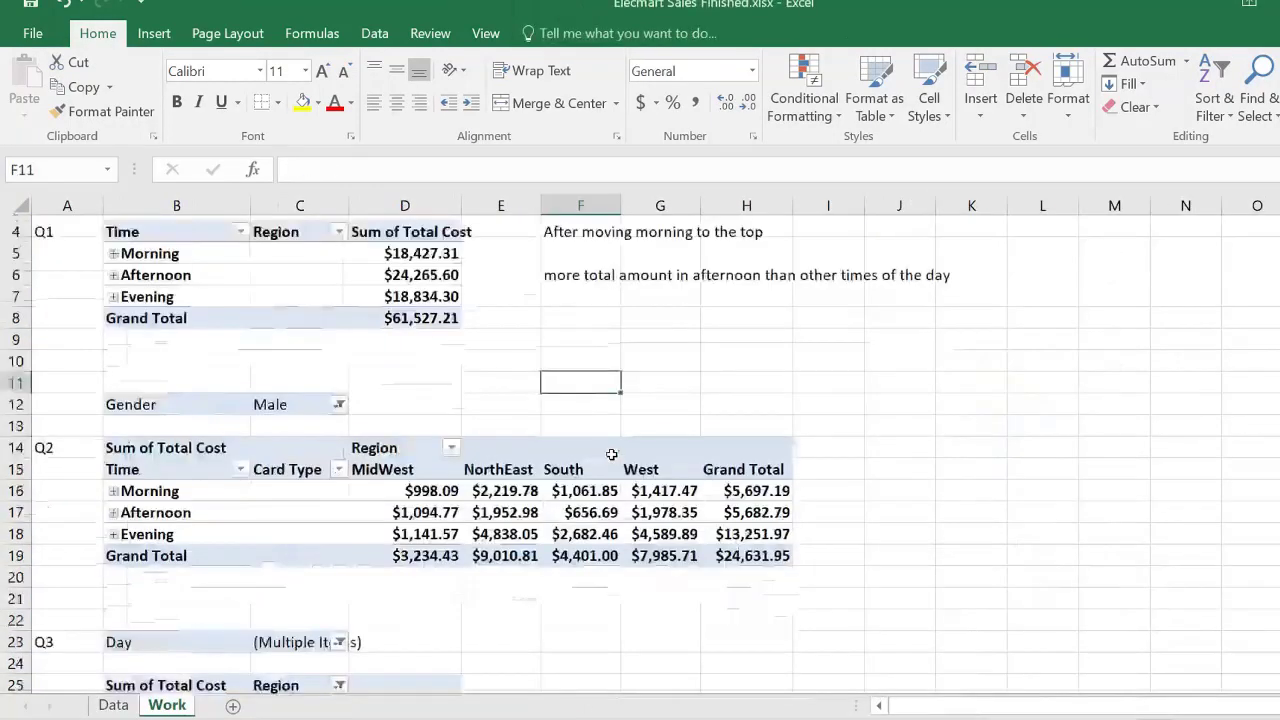
scroll(578, 417, up, 1)
click(568, 410)
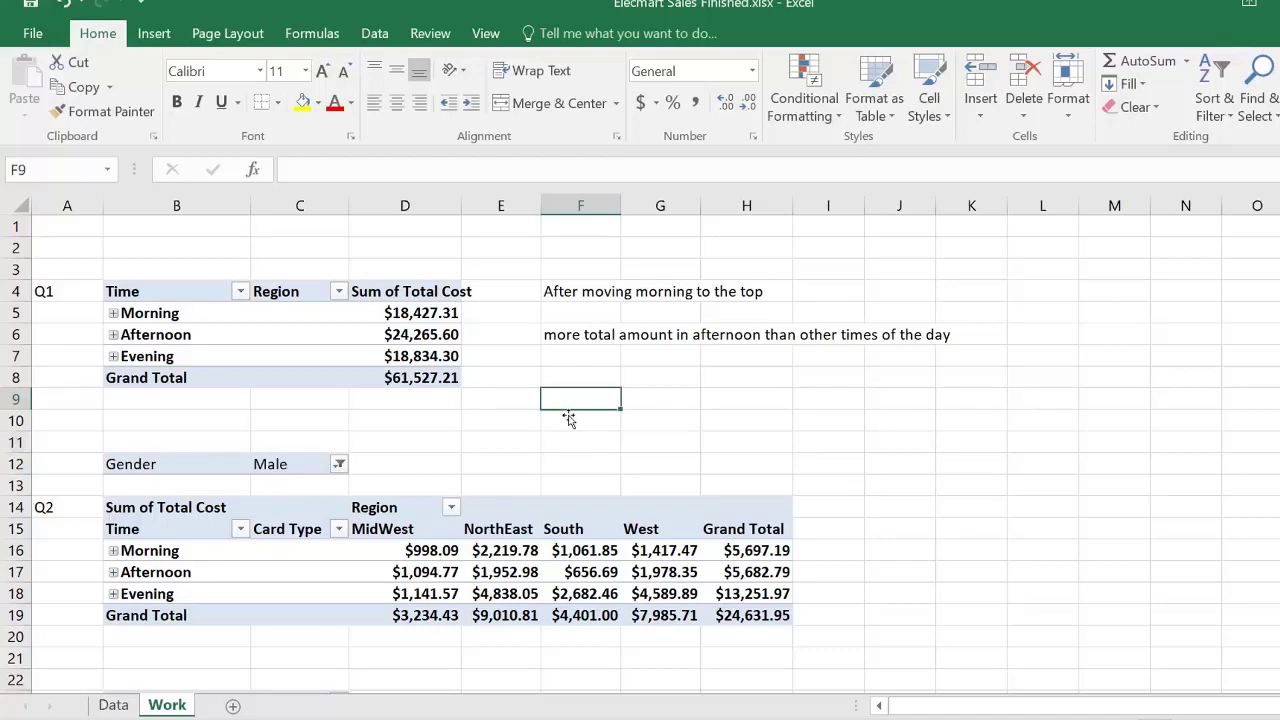
scroll(568, 420, down, 6)
scroll(577, 420, up, 6)
mouse_move(387, 583)
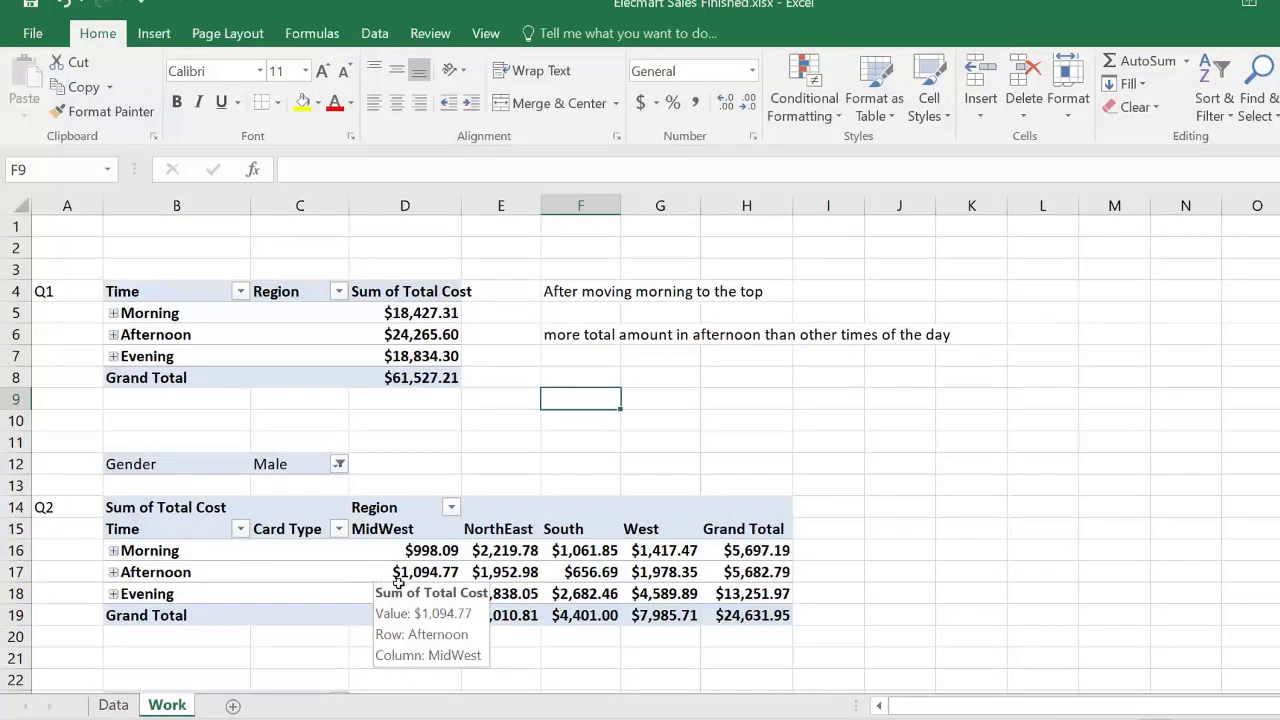
scroll(395, 585, down, 4)
scroll(398, 590, up, 4)
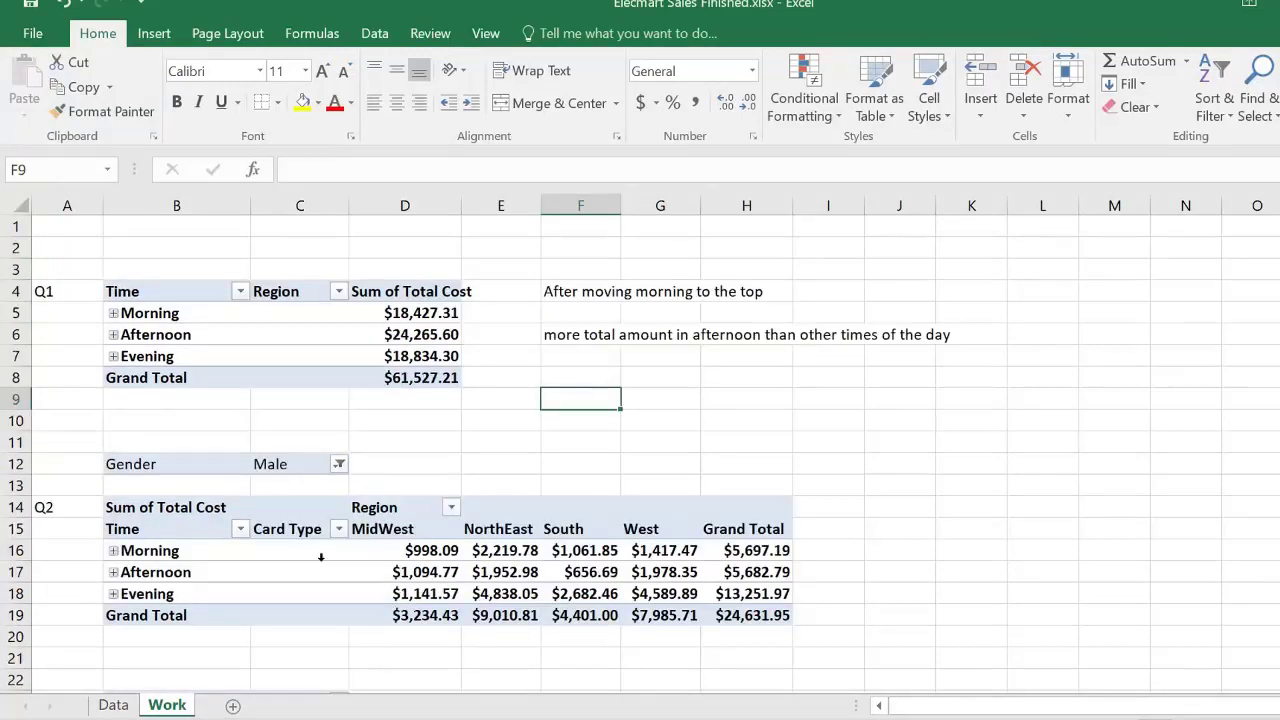
scroll(340, 557, down, 3)
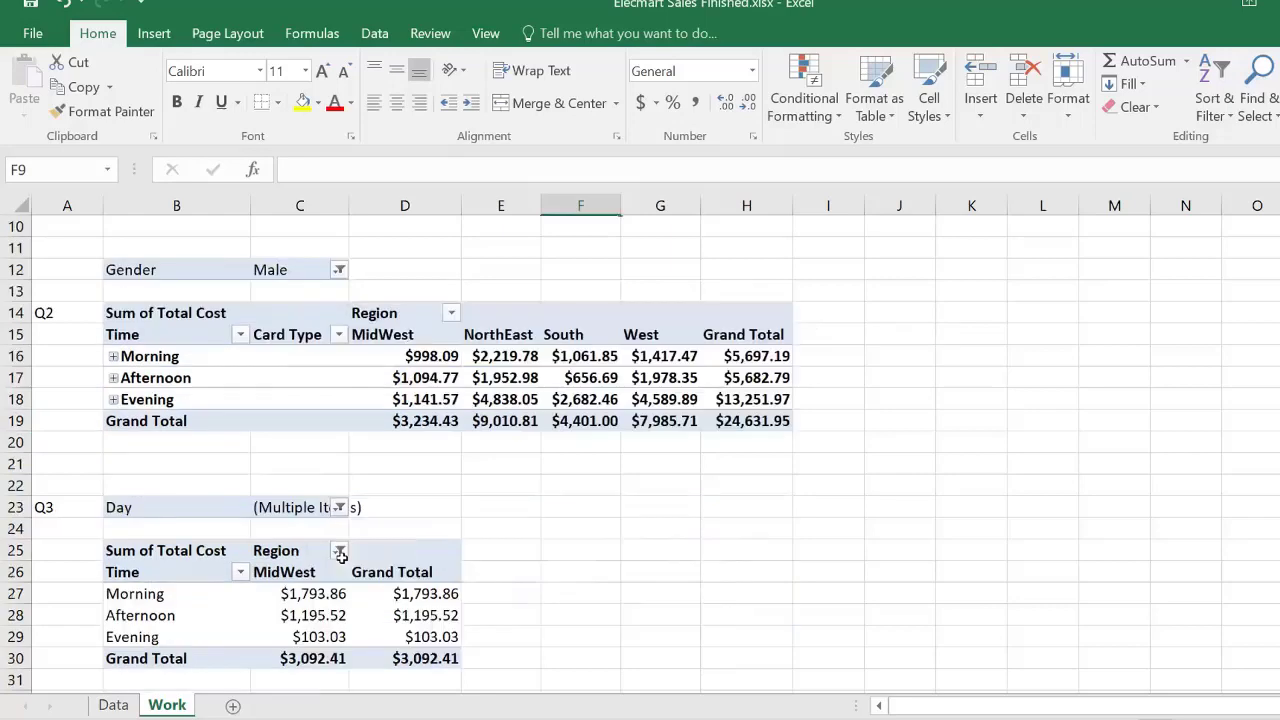
mouse_move(339, 553)
scroll(339, 553, up, 1)
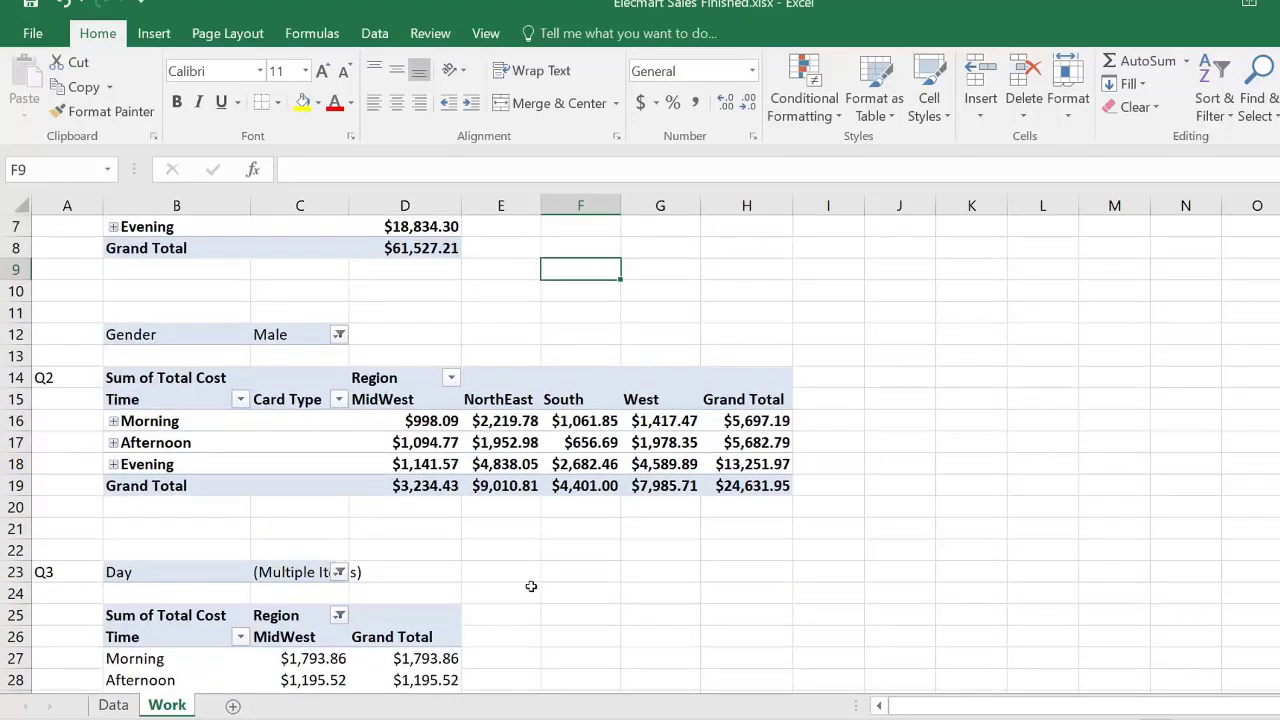
scroll(510, 561, down, 4)
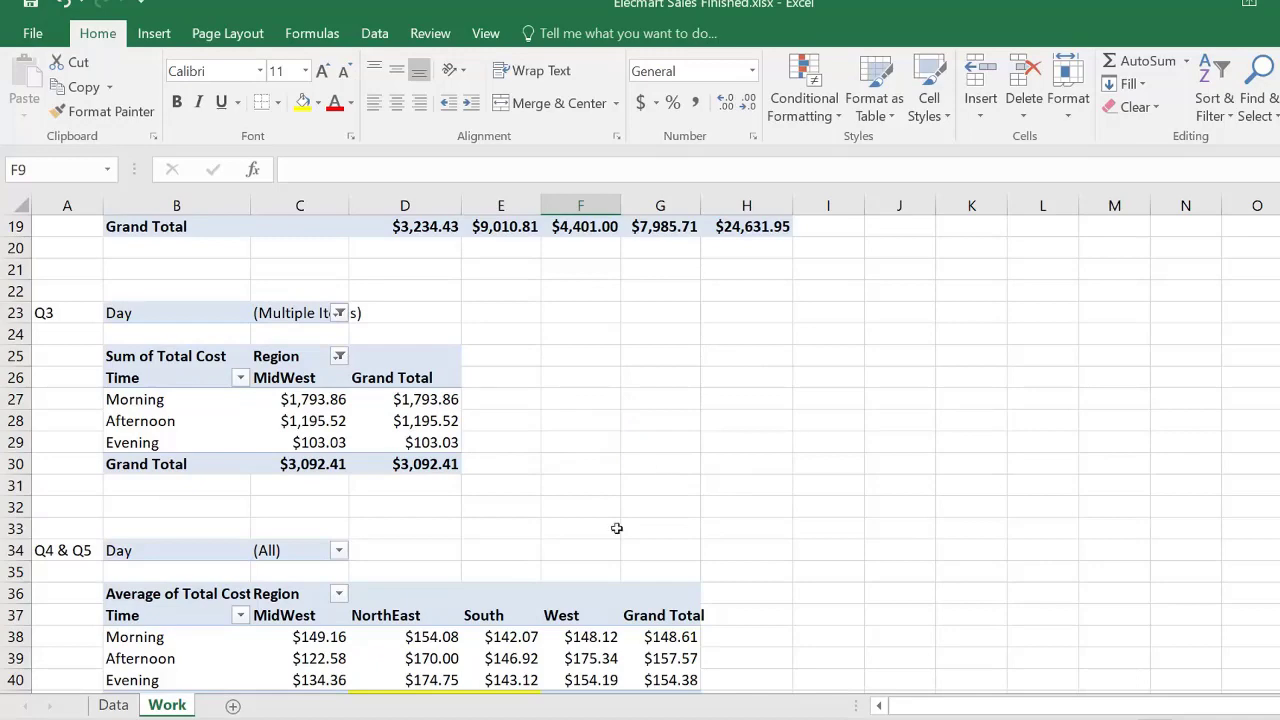
- Check the finished pivot tables on the Work sheet once more and return to Sheet2 of the Elecmart Sales Data workbook
scroll(617, 528, up, 6)
scroll(611, 523, down, 12)
scroll(611, 523, up, 12)
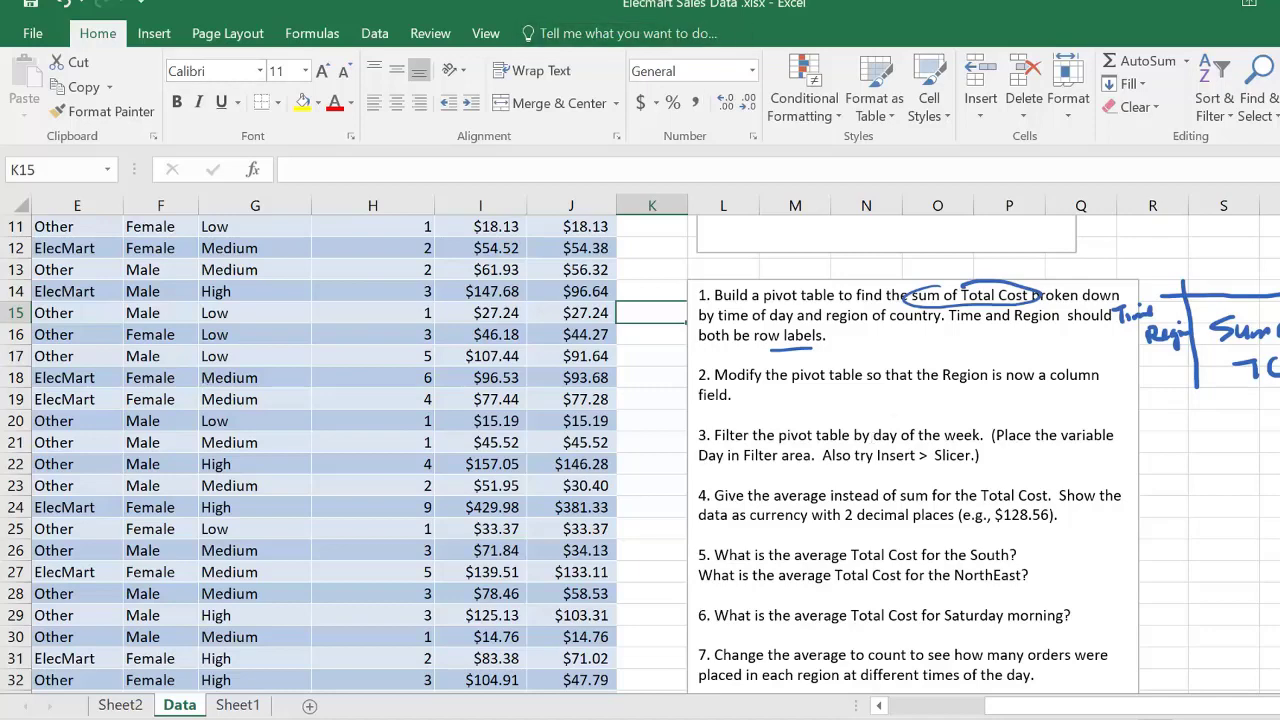
click(228, 706)
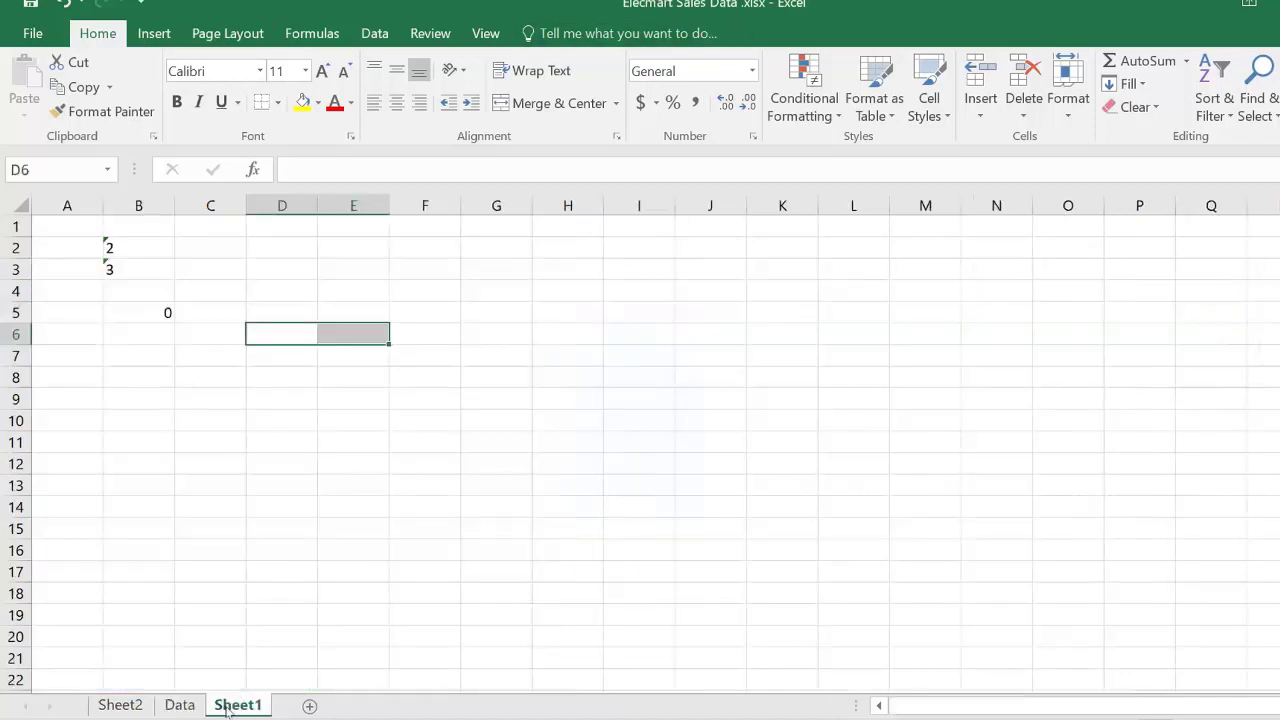
click(119, 706)
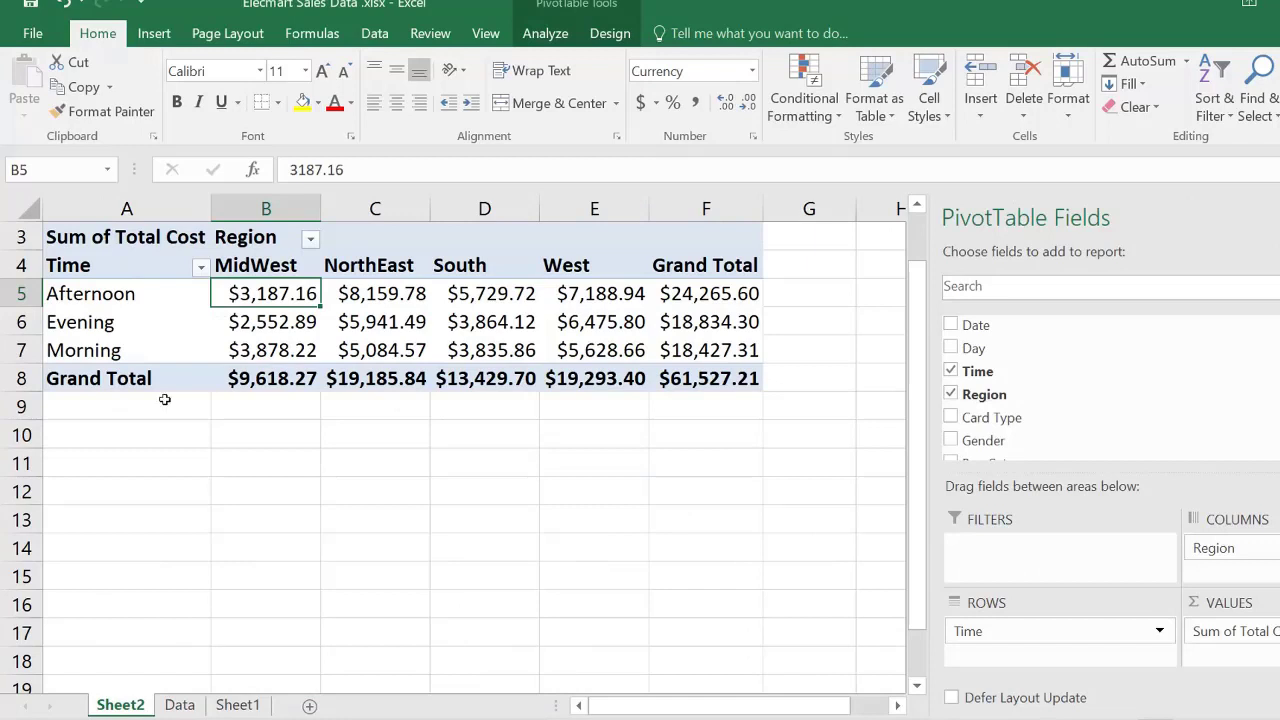
- Copy the whole pivot table in A3:F8 and paste the copy below it, starting at cell A12
scroll(165, 400, up, 1)
drag(103, 296, 745, 438)
key(ctrl+c)
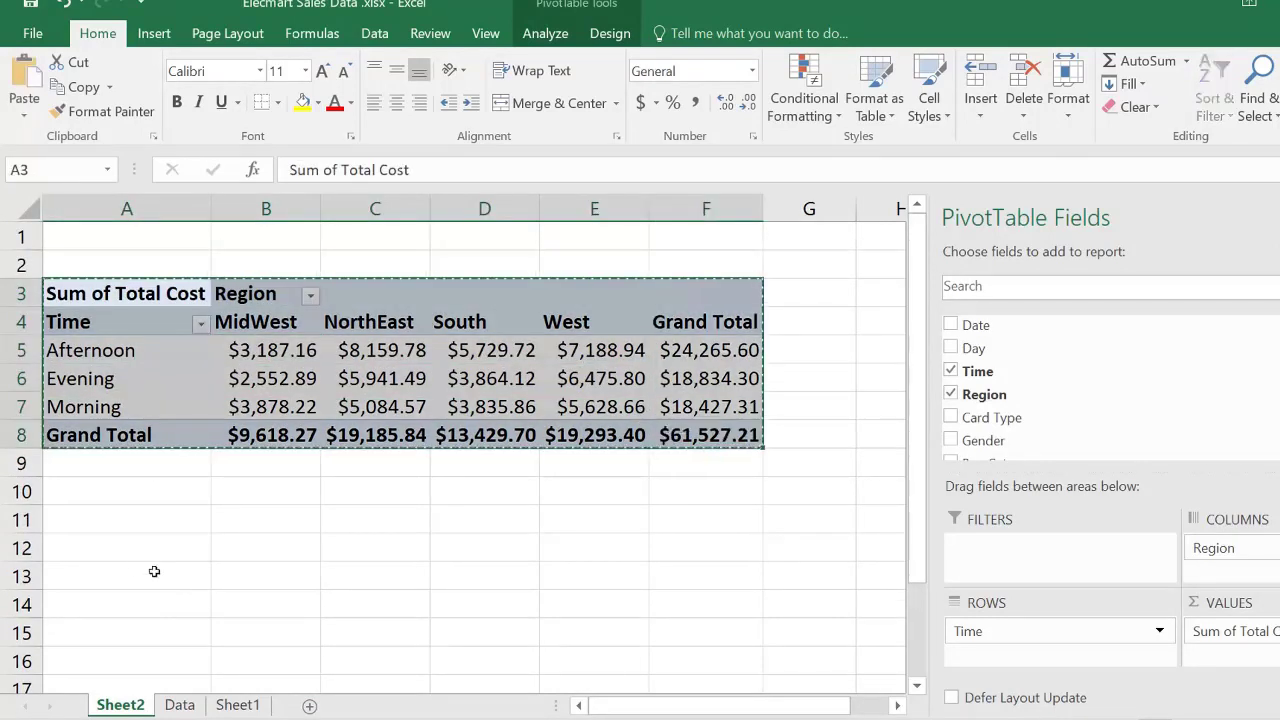
click(112, 555)
key(ctrl+v)
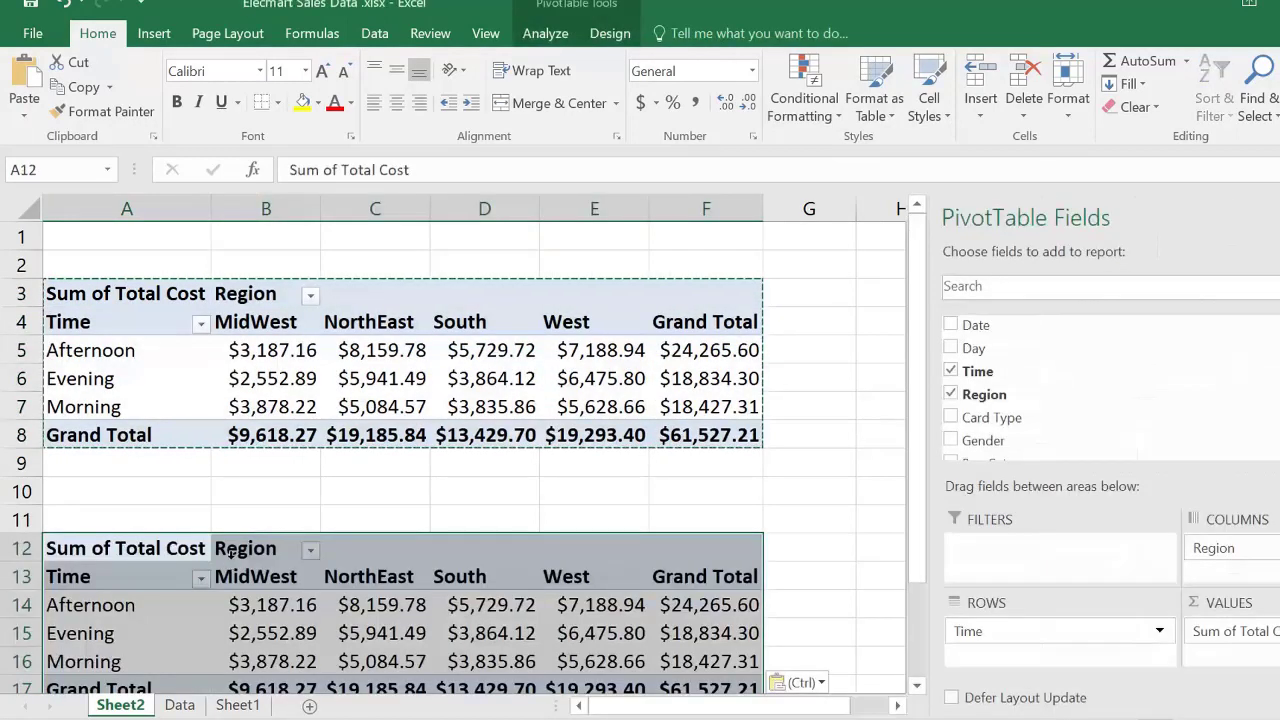
click(226, 492)
scroll(226, 511, down, 3)
scroll(210, 462, up, 1)
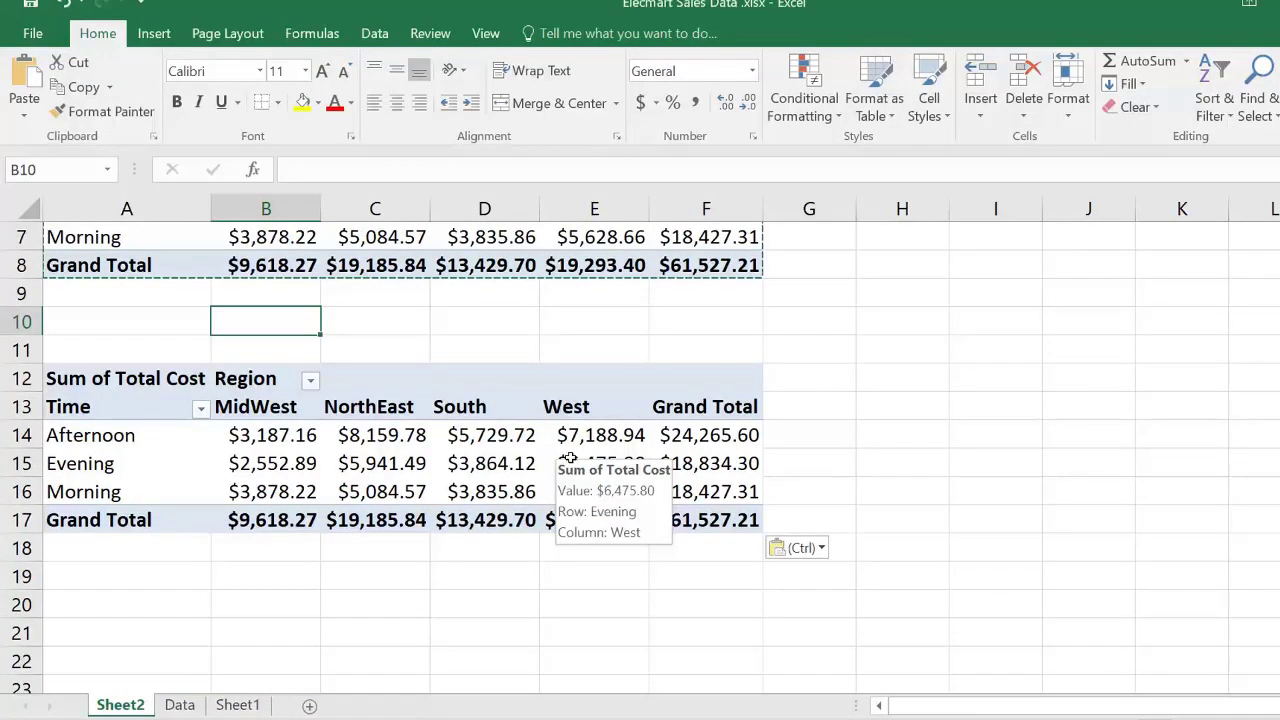
- Add the Day field as a report filter to the copied pivot table and look at its list of days
click(302, 434)
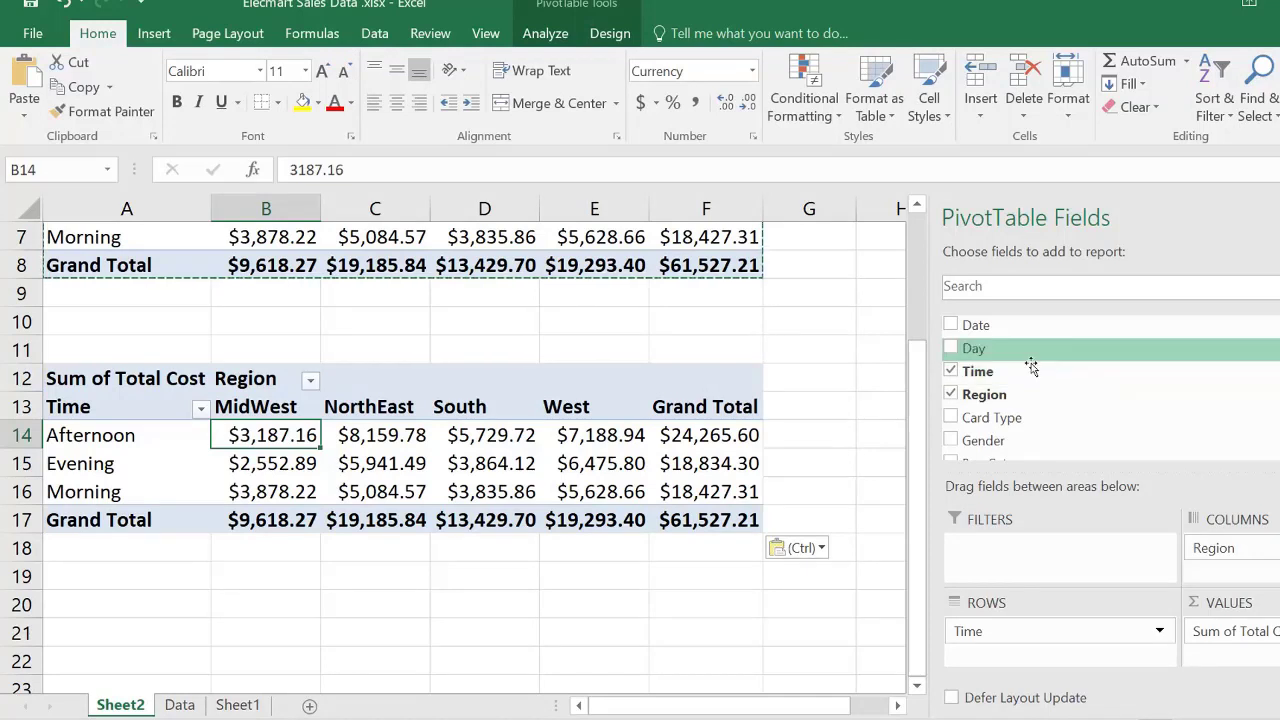
drag(951, 349, 1029, 566)
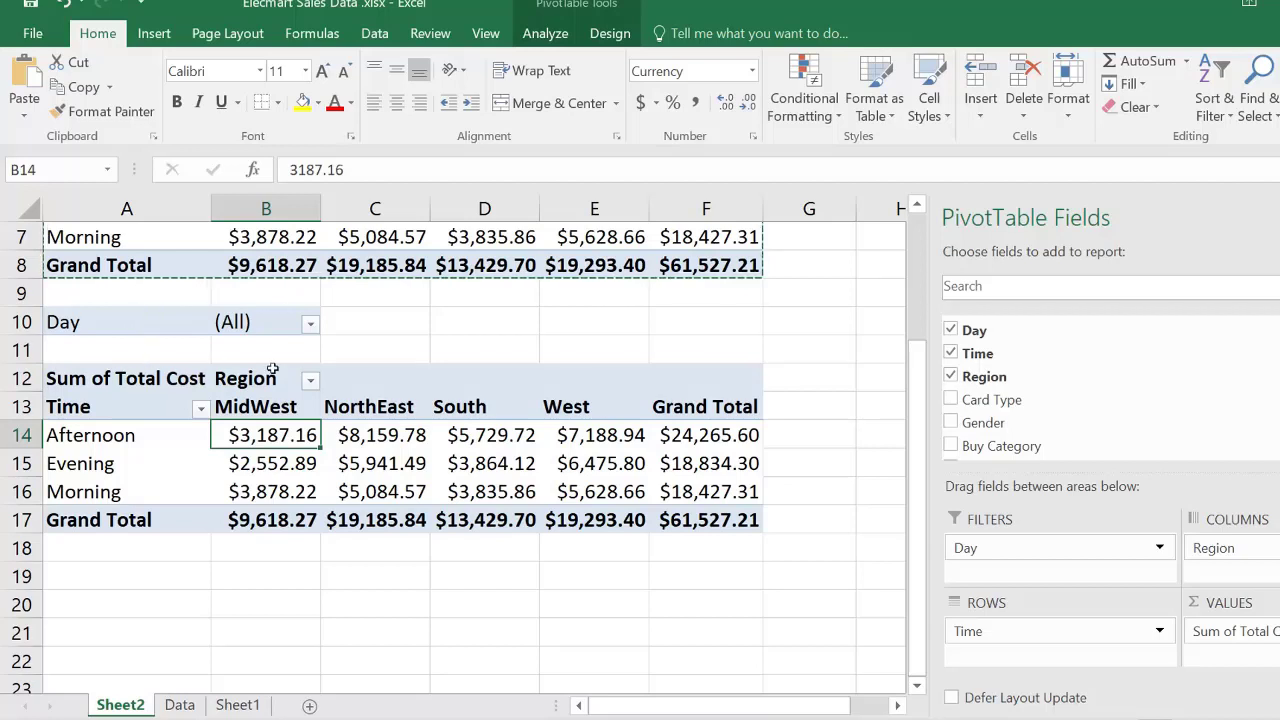
click(311, 328)
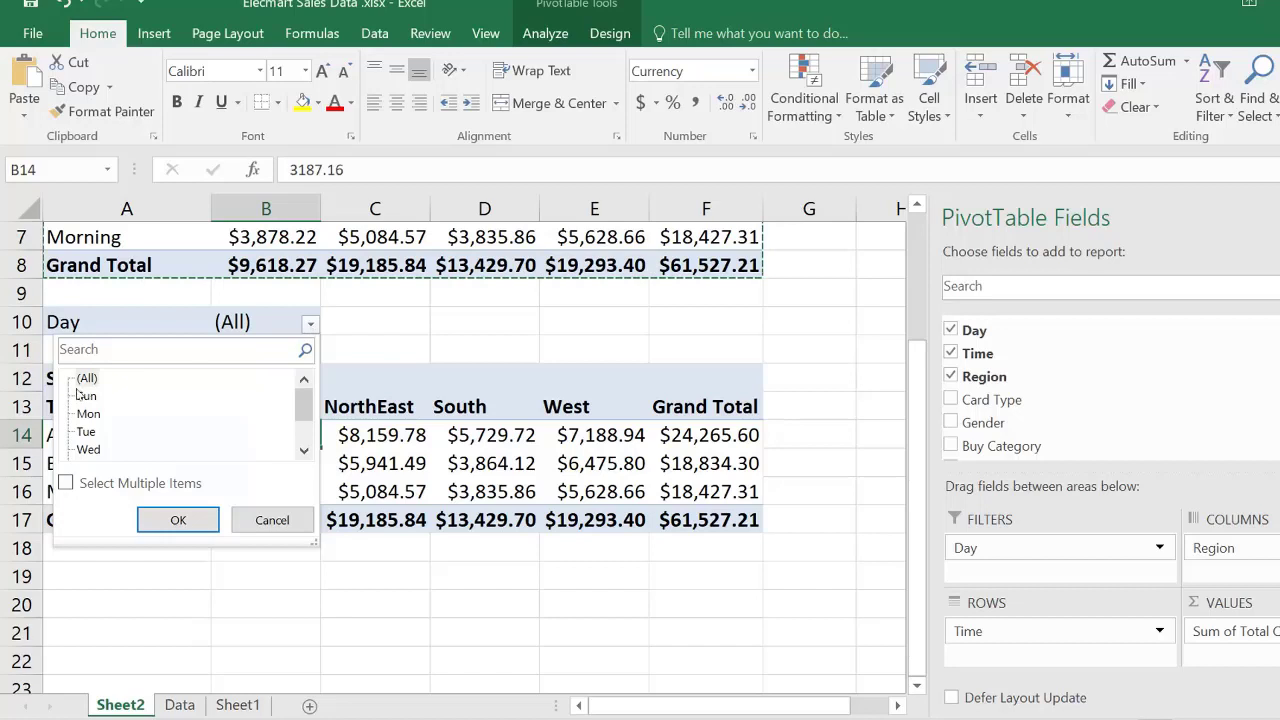
click(462, 331)
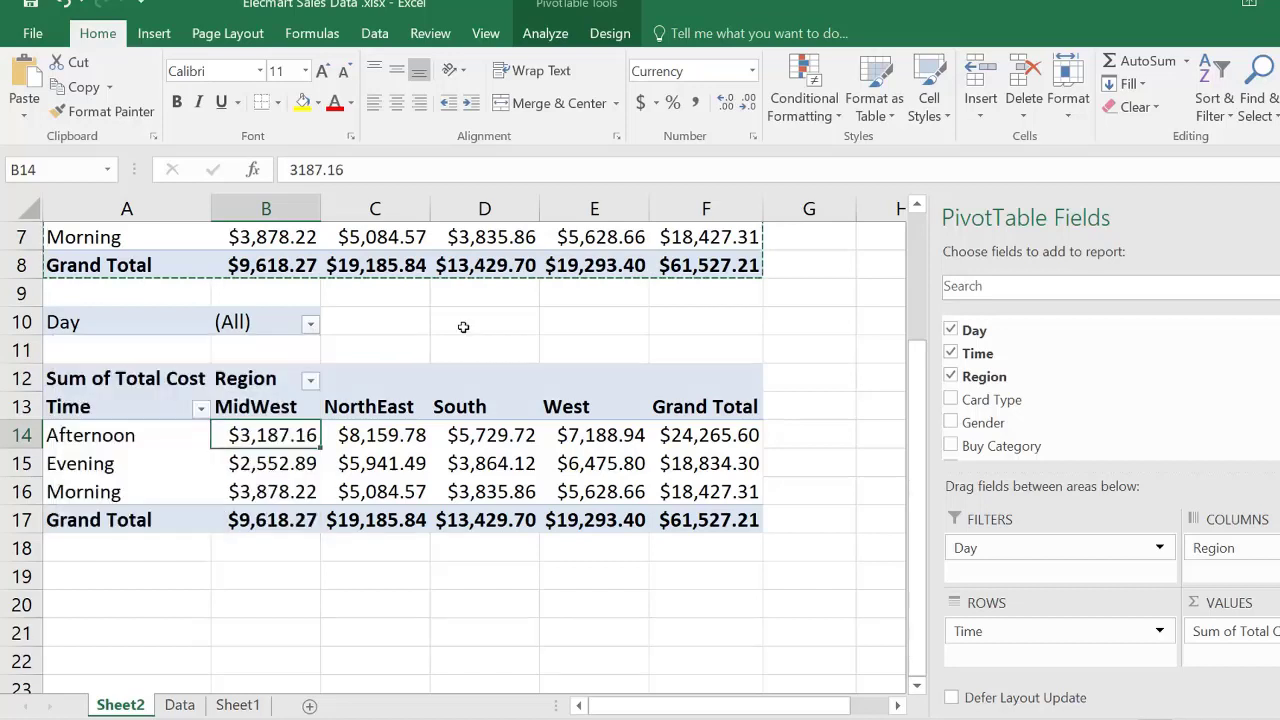
- Filter the copied pivot table by Day to show only Sun
click(312, 325)
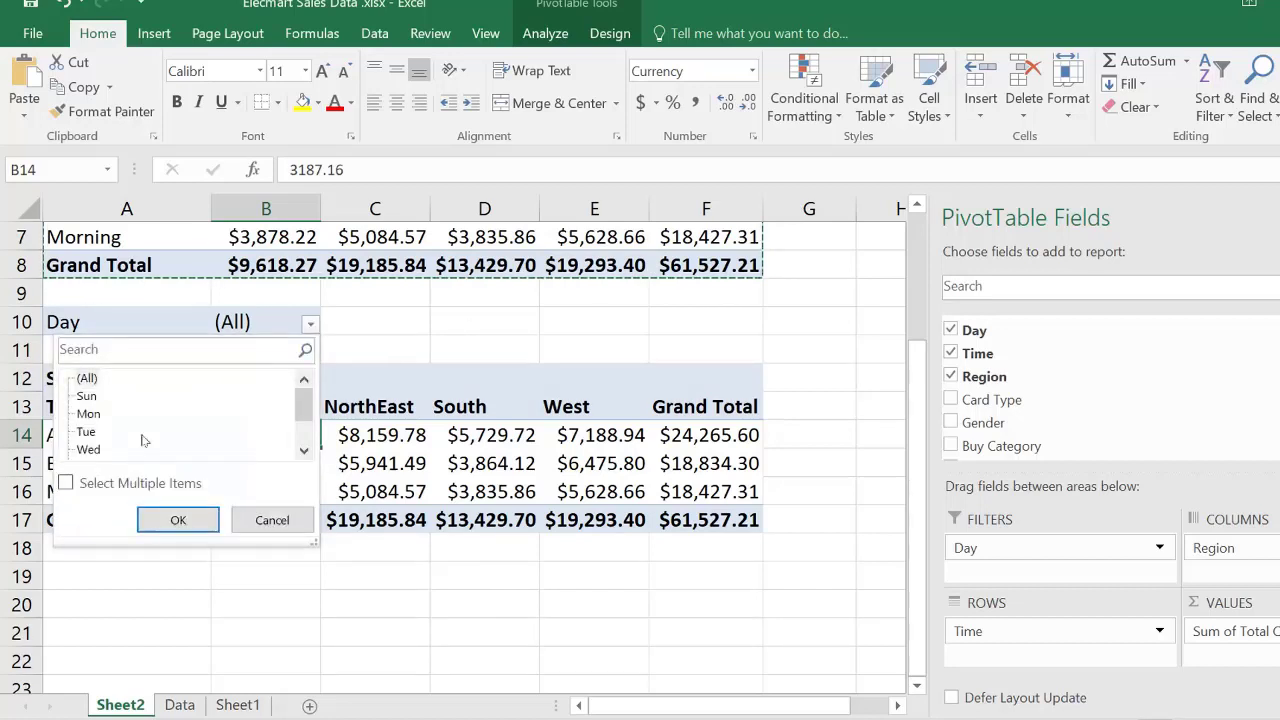
click(88, 397)
click(178, 520)
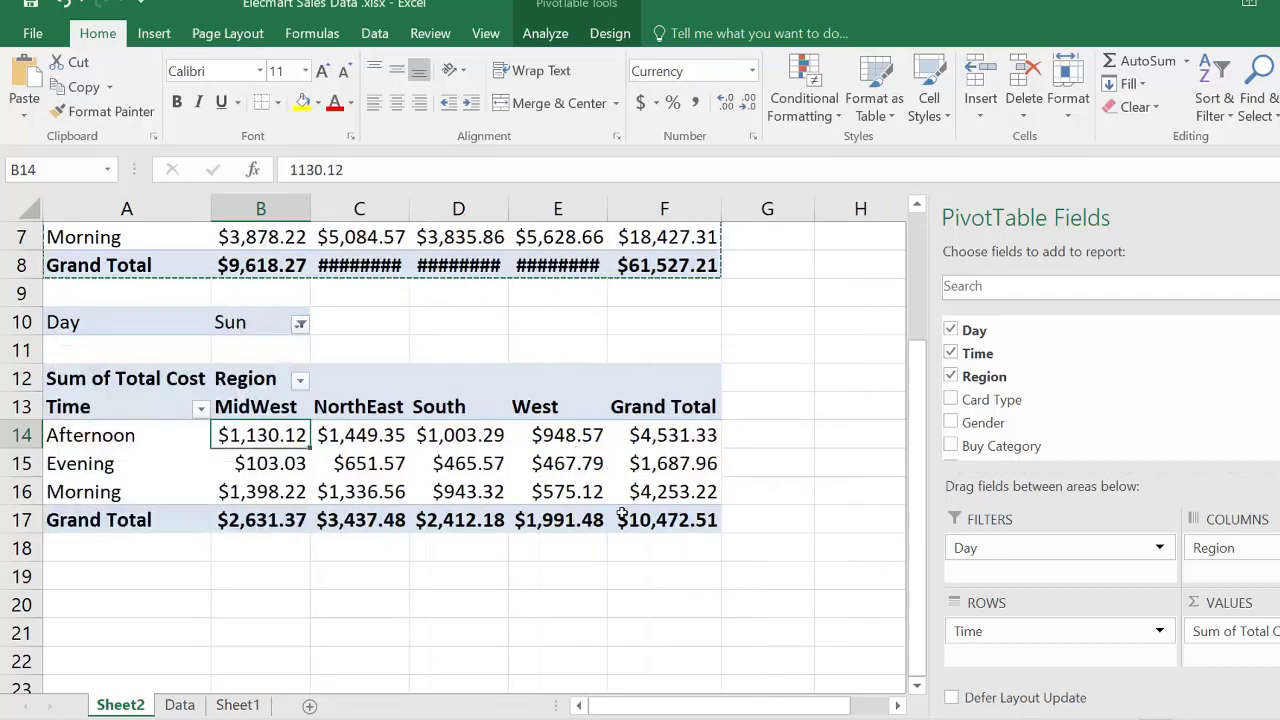
mouse_move(337, 491)
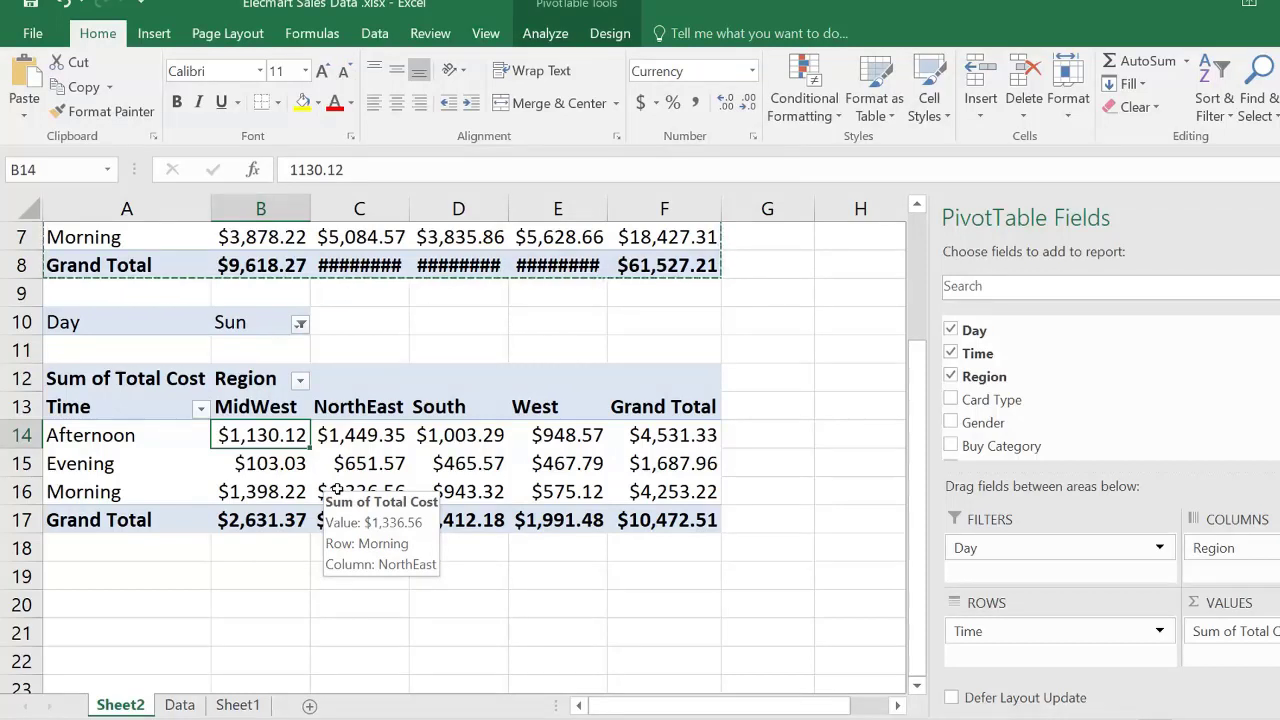
- Allow multiple items in the Day filter and include Sat along with Sun
click(299, 327)
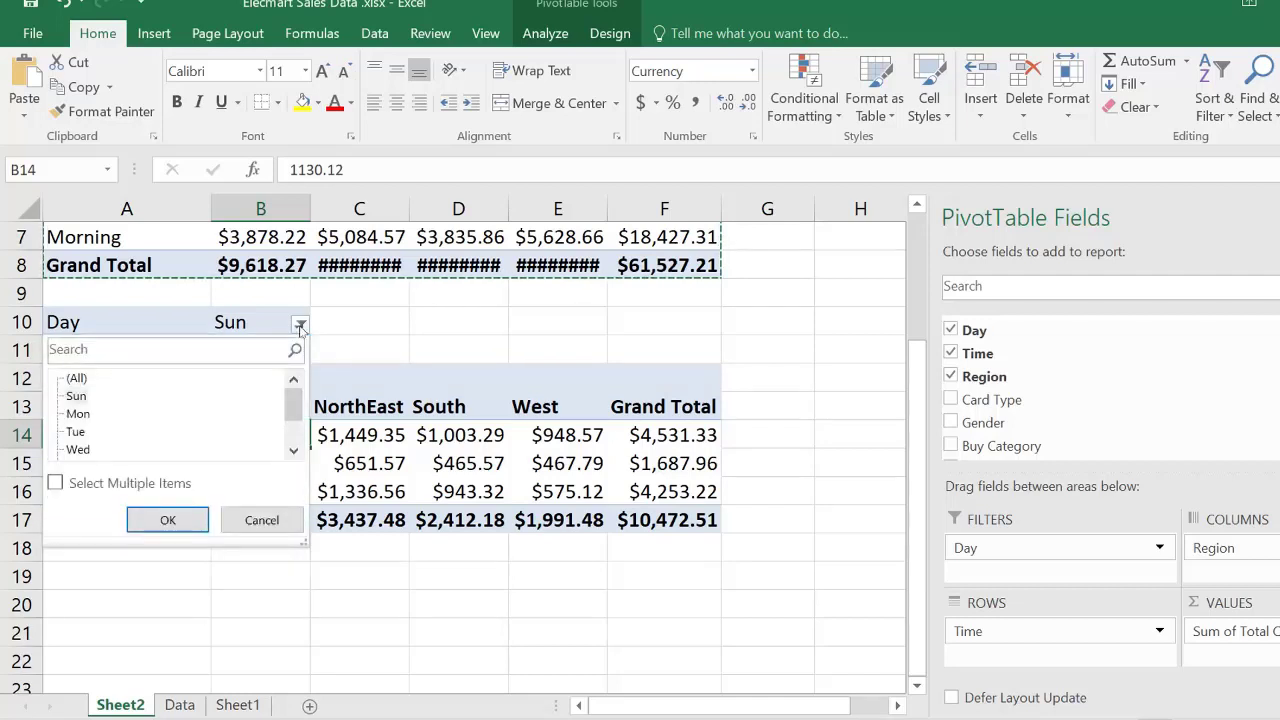
click(55, 484)
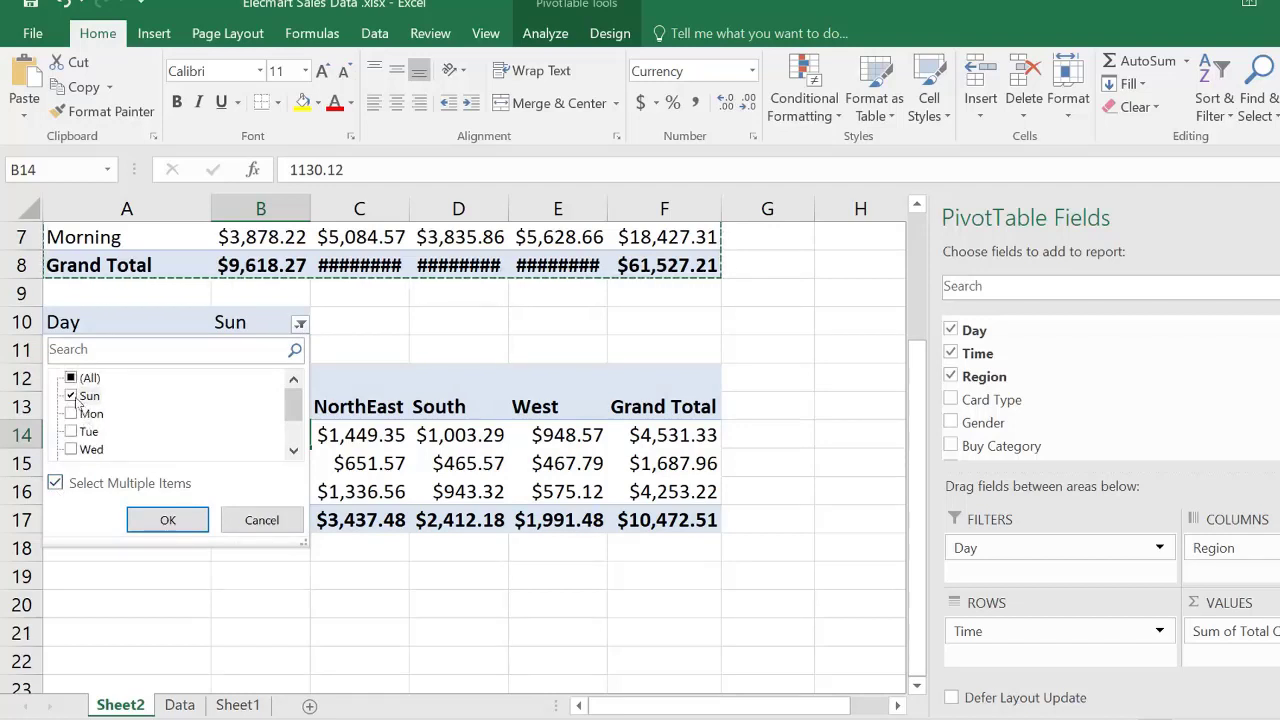
drag(291, 406, 292, 428)
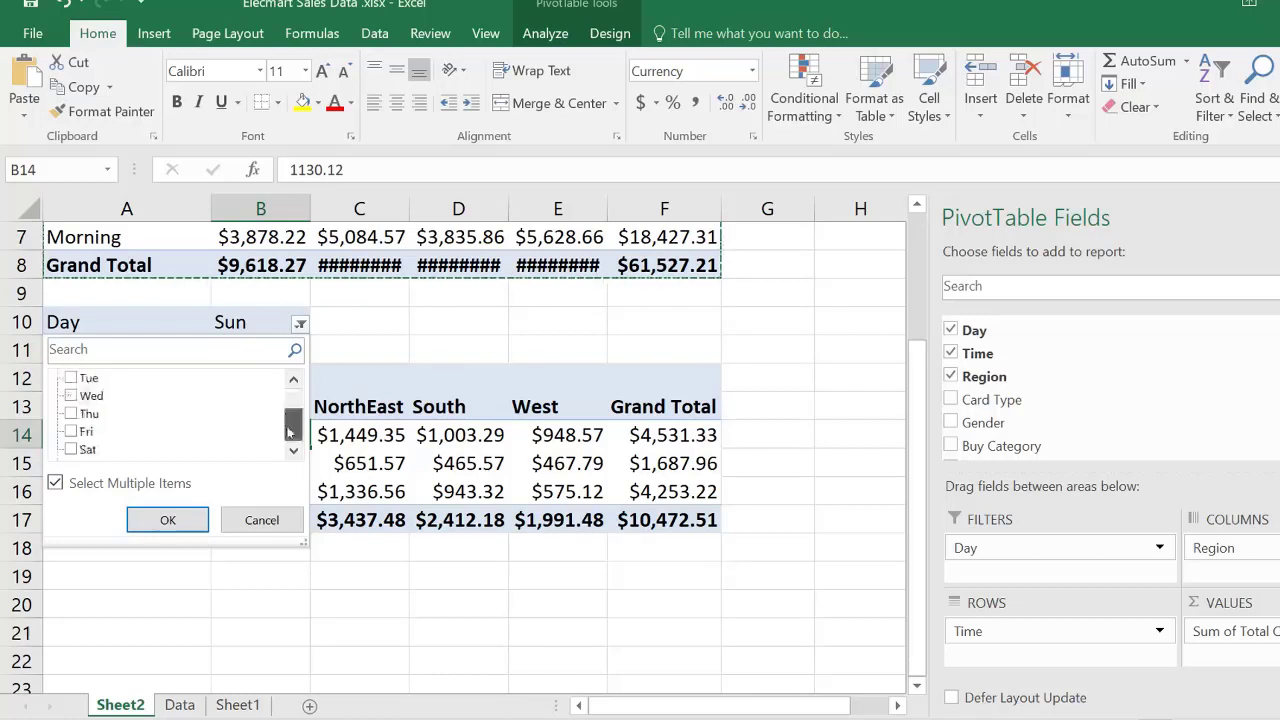
click(69, 450)
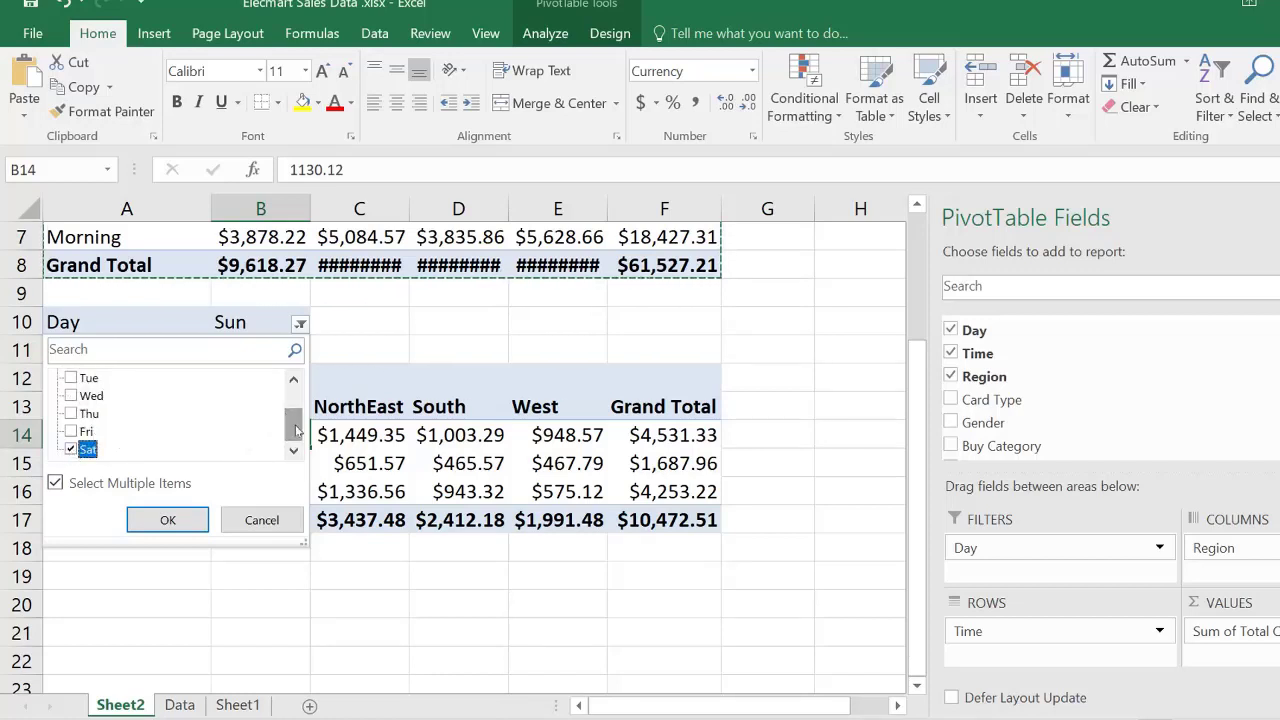
drag(288, 424, 237, 374)
click(167, 520)
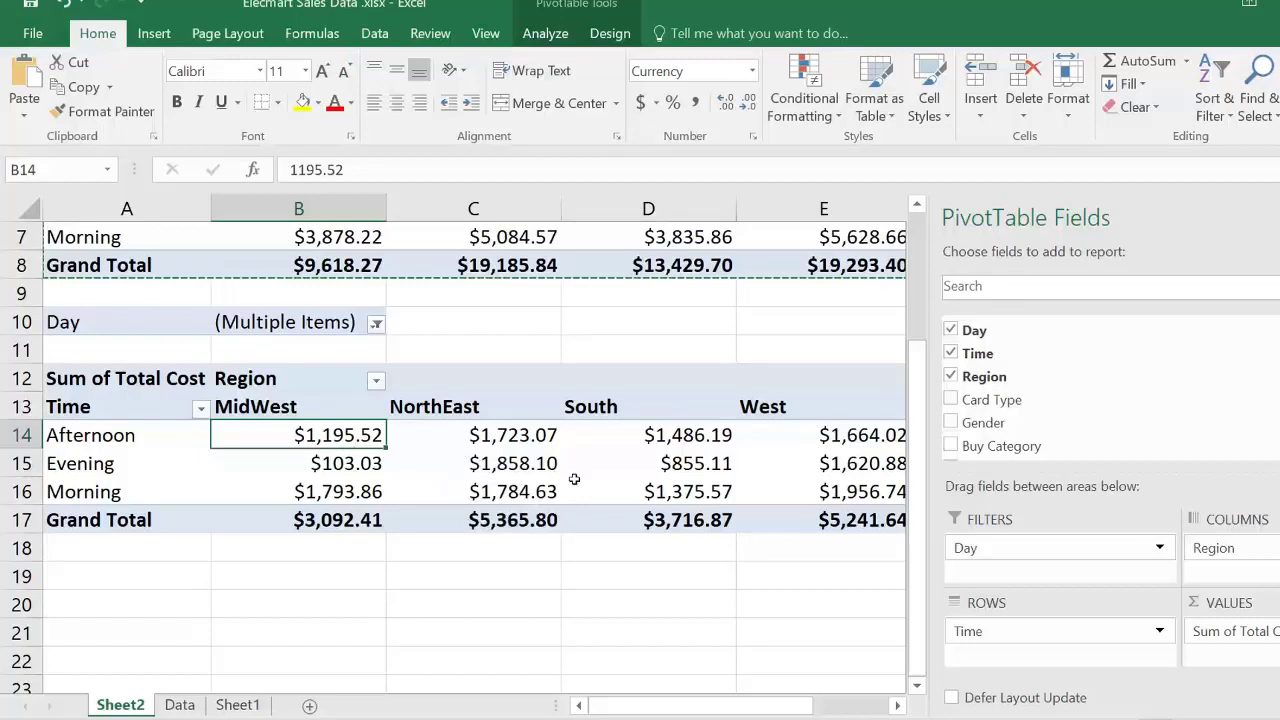
mouse_move(583, 481)
click(505, 463)
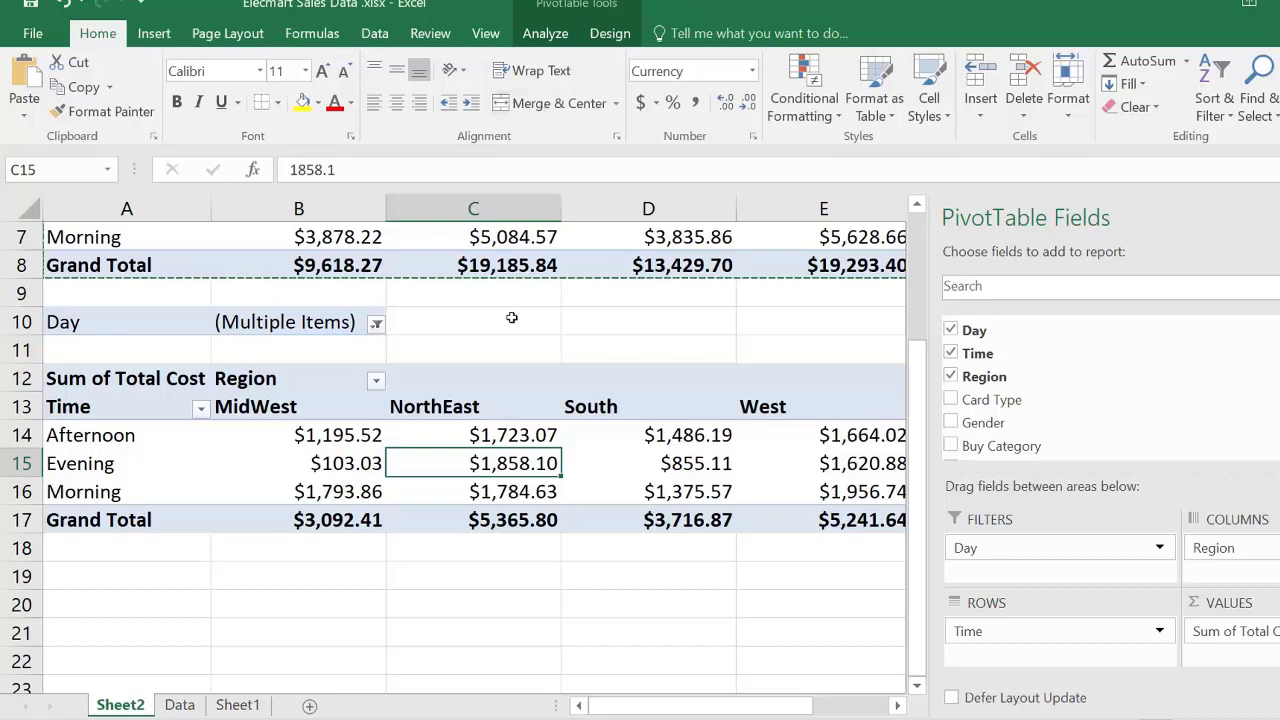
- Insert a Day slicer for the copied pivot table and move it over columns C and D, clear of the Day filter cell
click(179, 705)
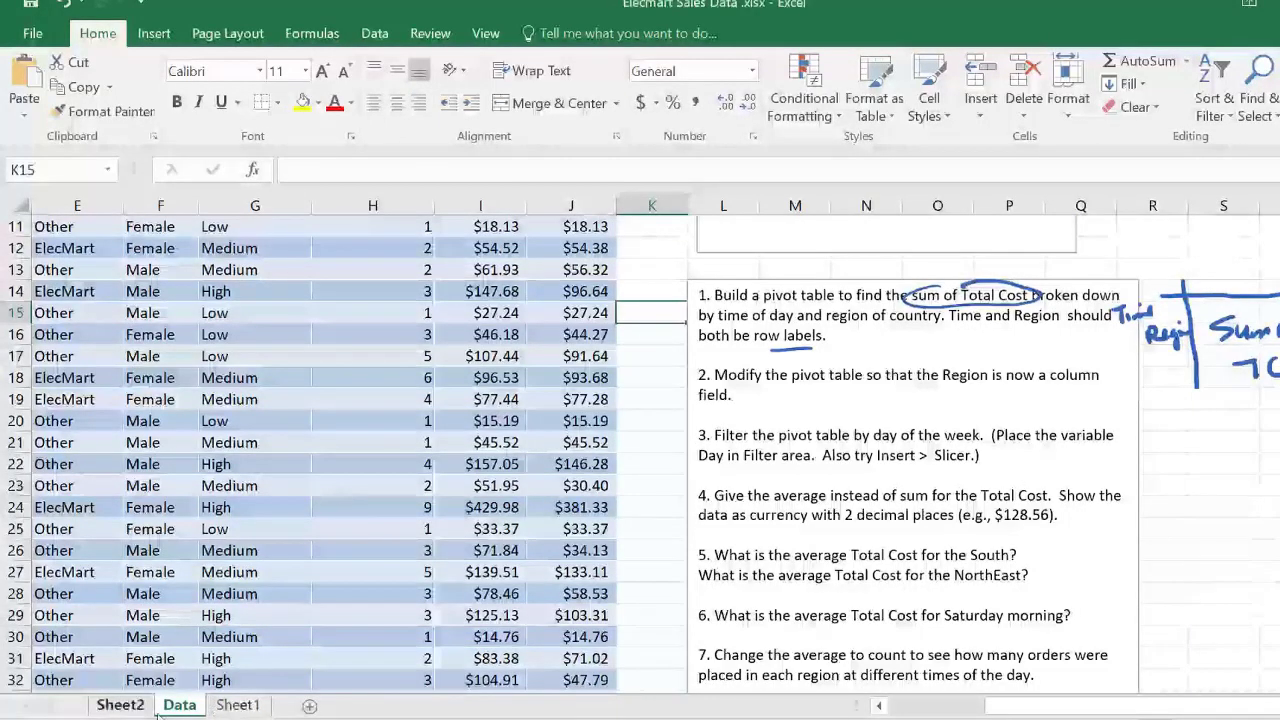
click(120, 705)
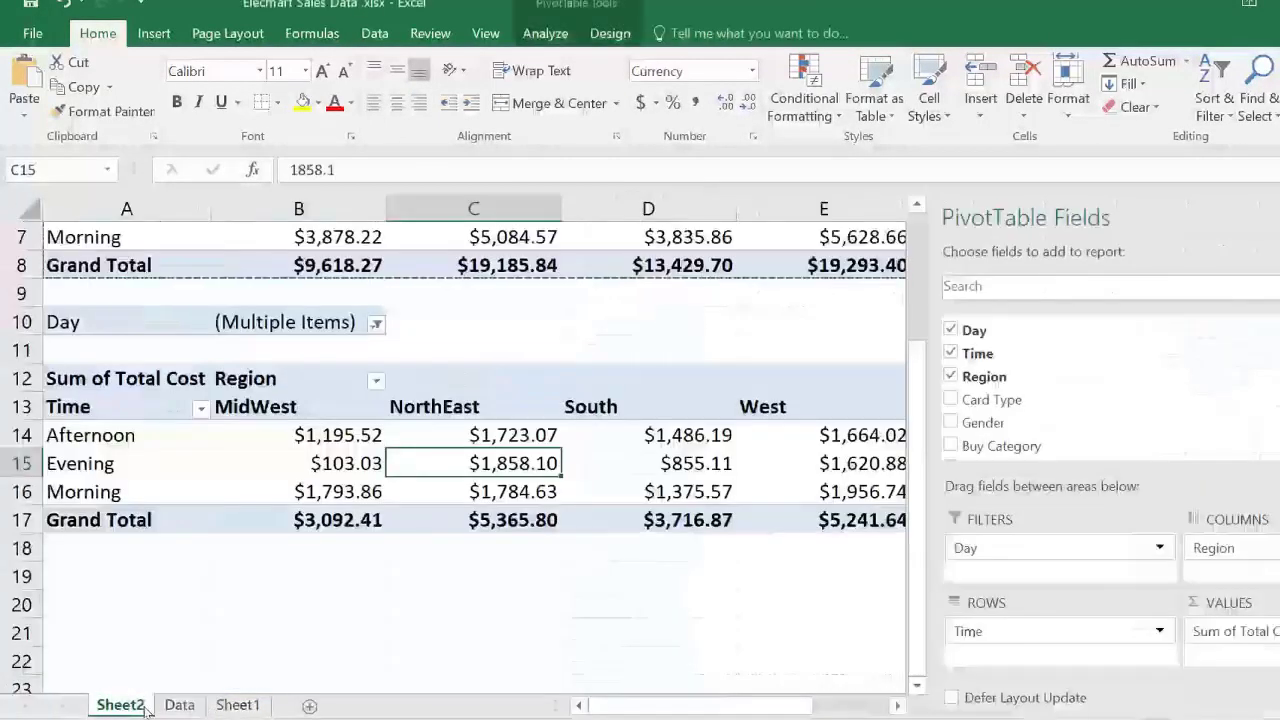
click(352, 466)
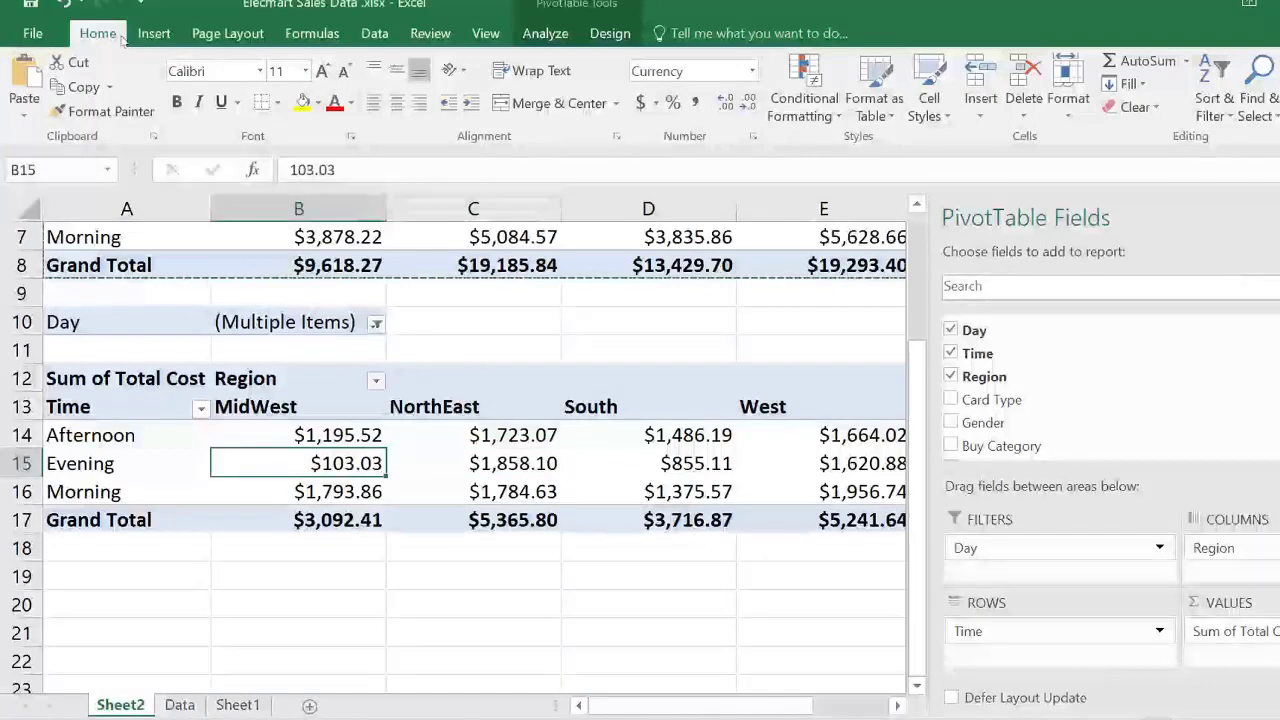
click(153, 34)
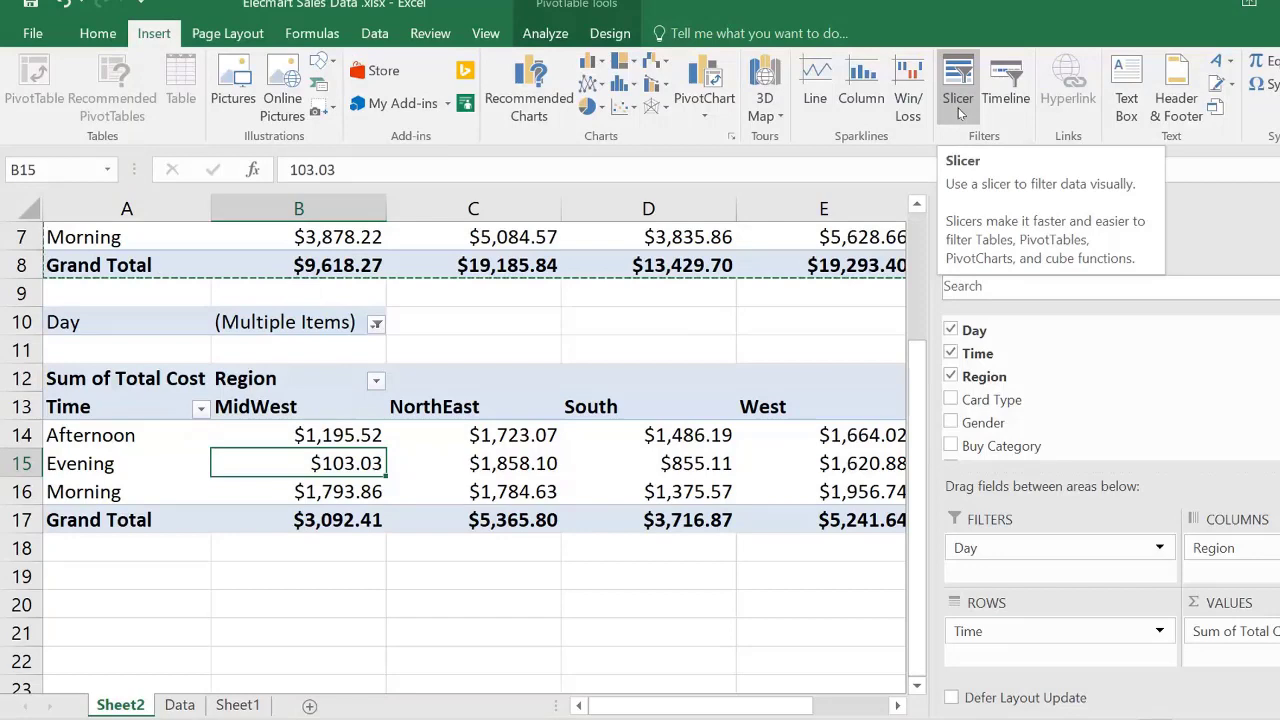
click(958, 113)
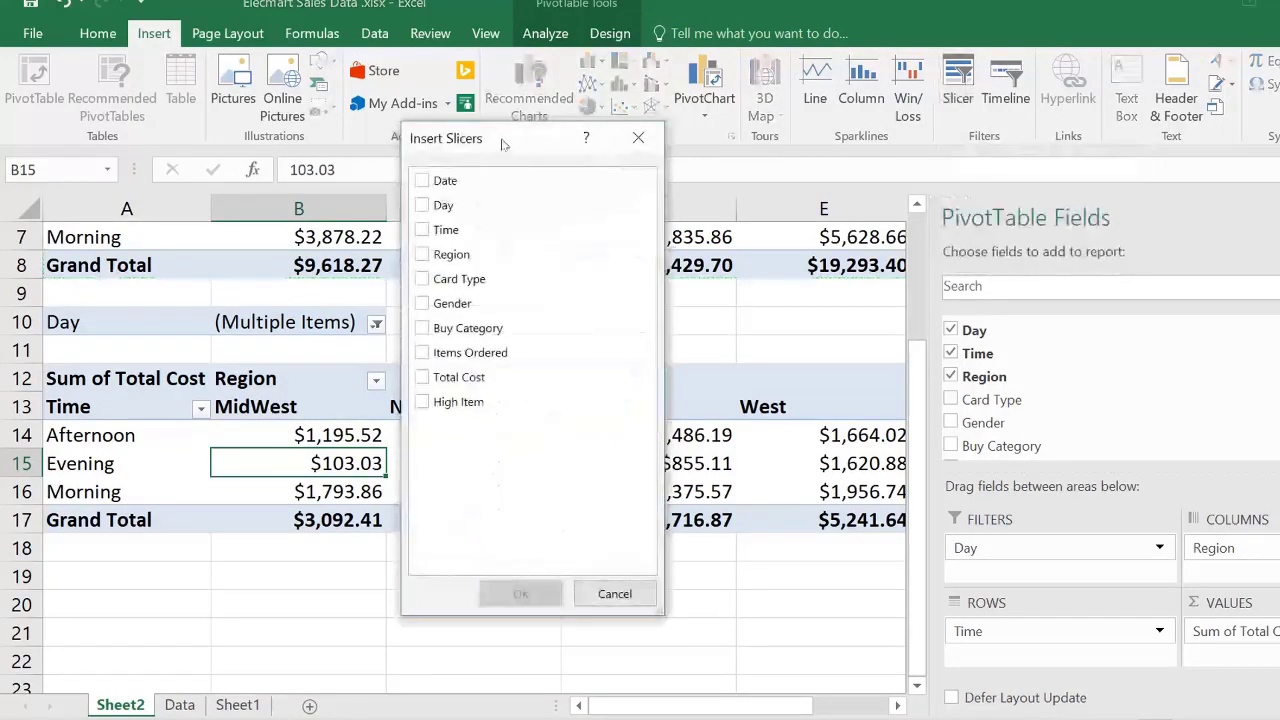
drag(503, 143, 667, 204)
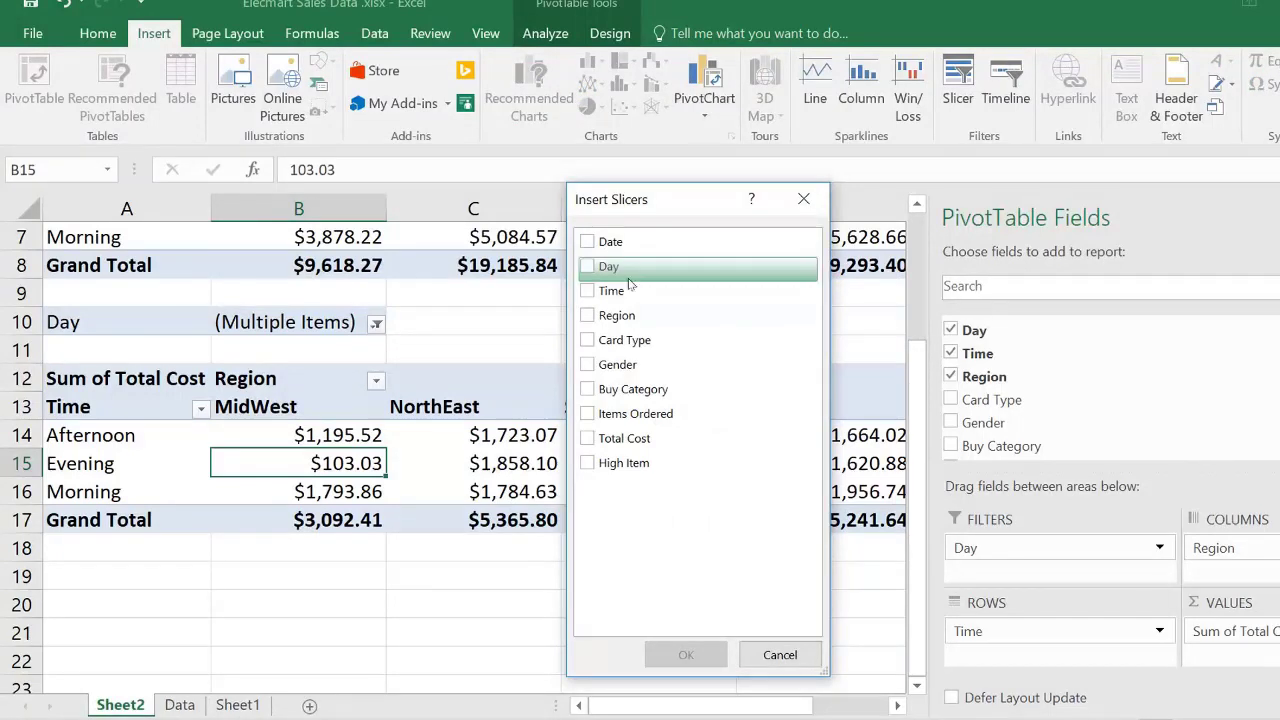
click(587, 266)
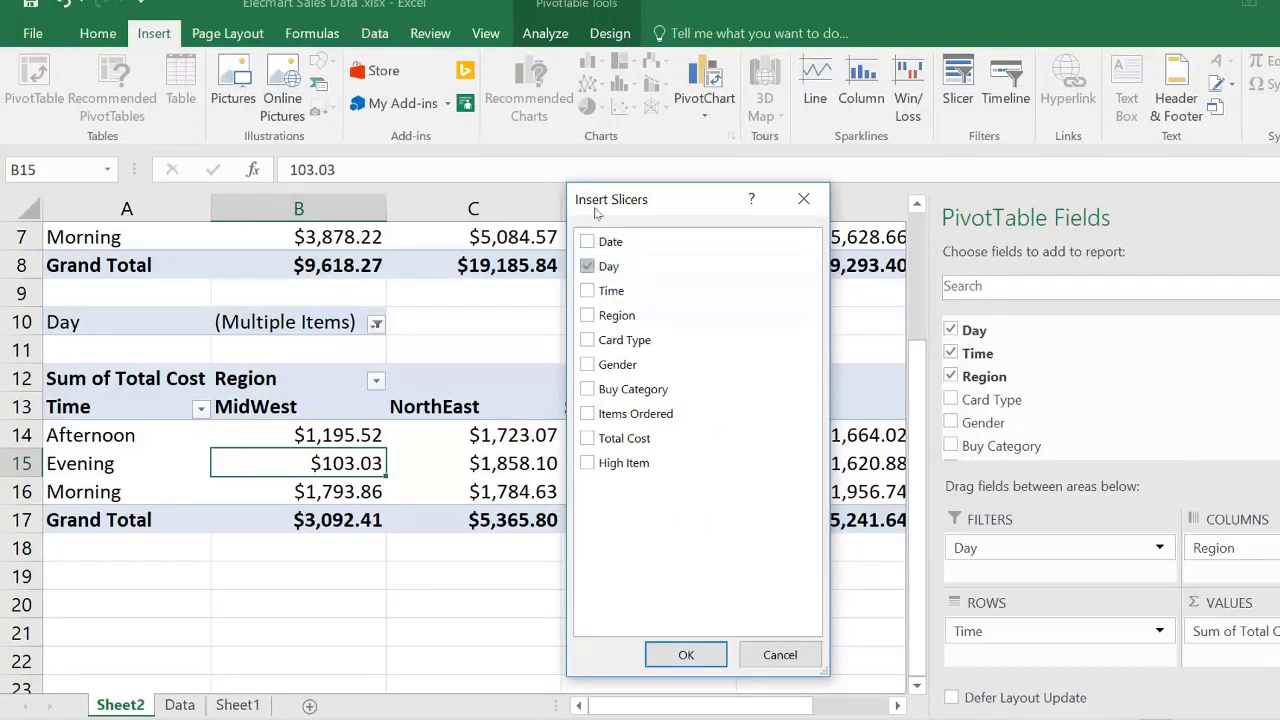
click(685, 655)
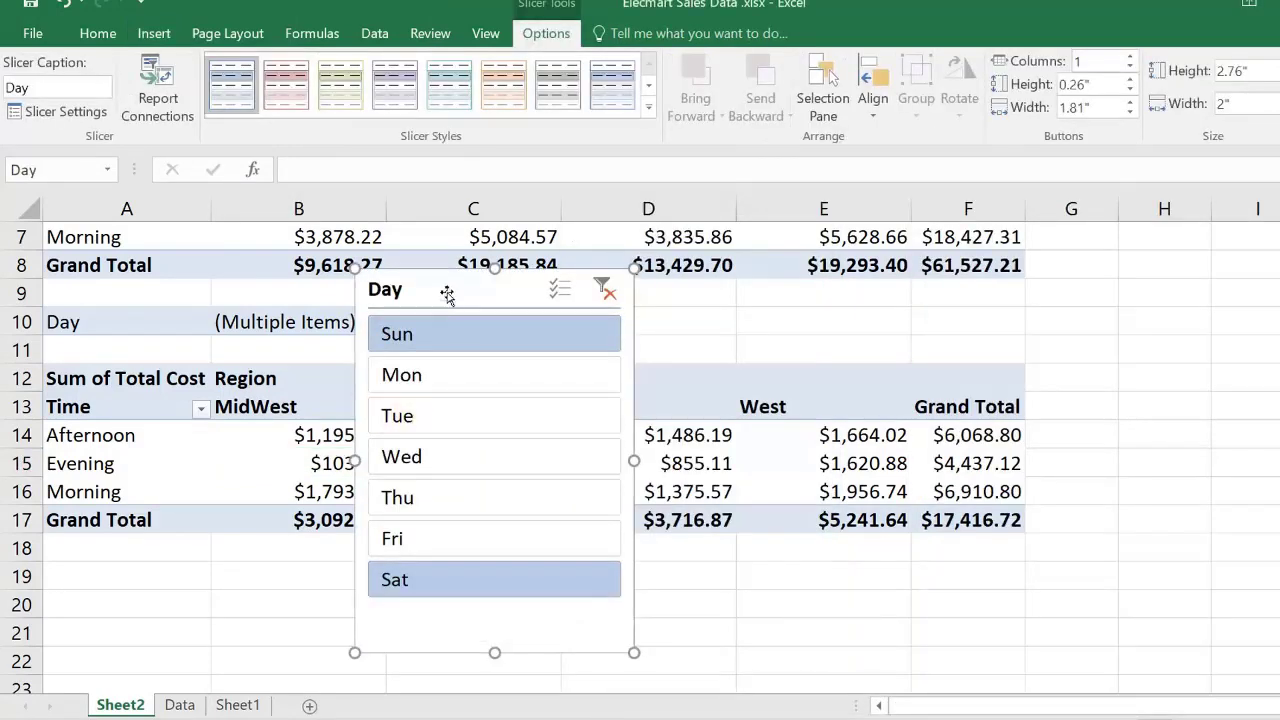
drag(446, 291, 523, 290)
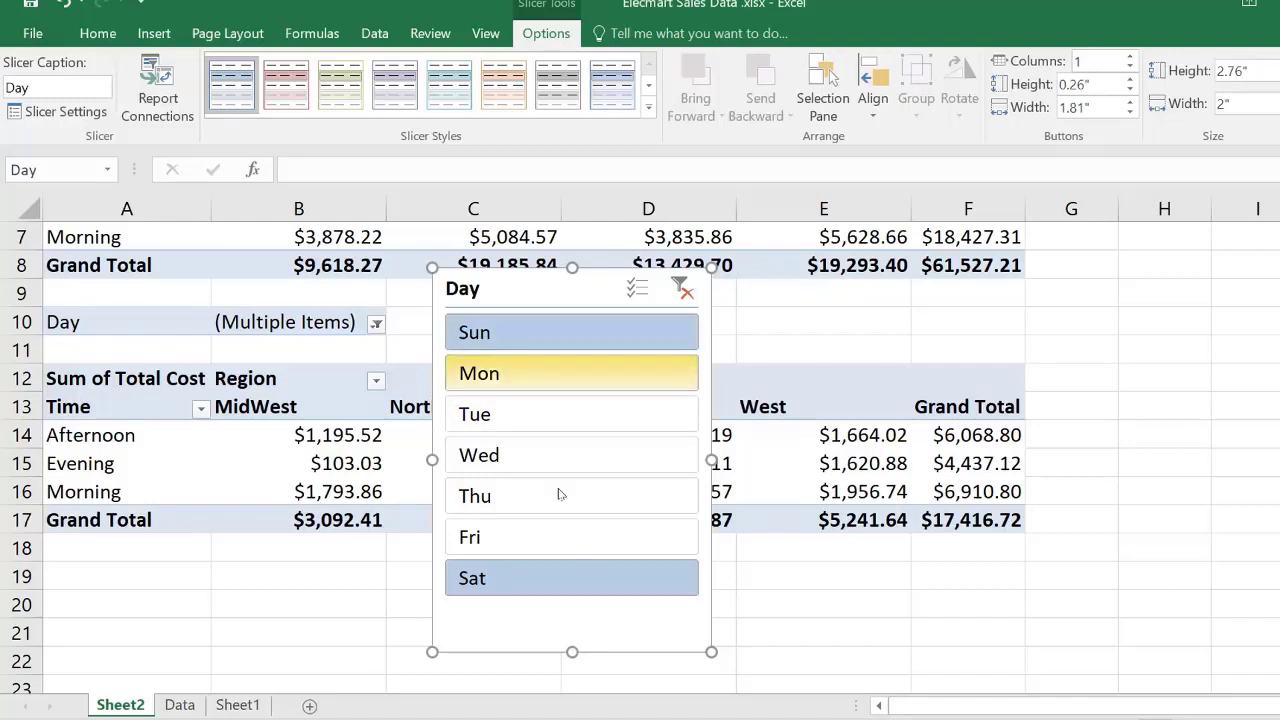
- Use the Day slicer to filter the copied pivot table to Sun, Mon and Tue, one day at a time
click(540, 334)
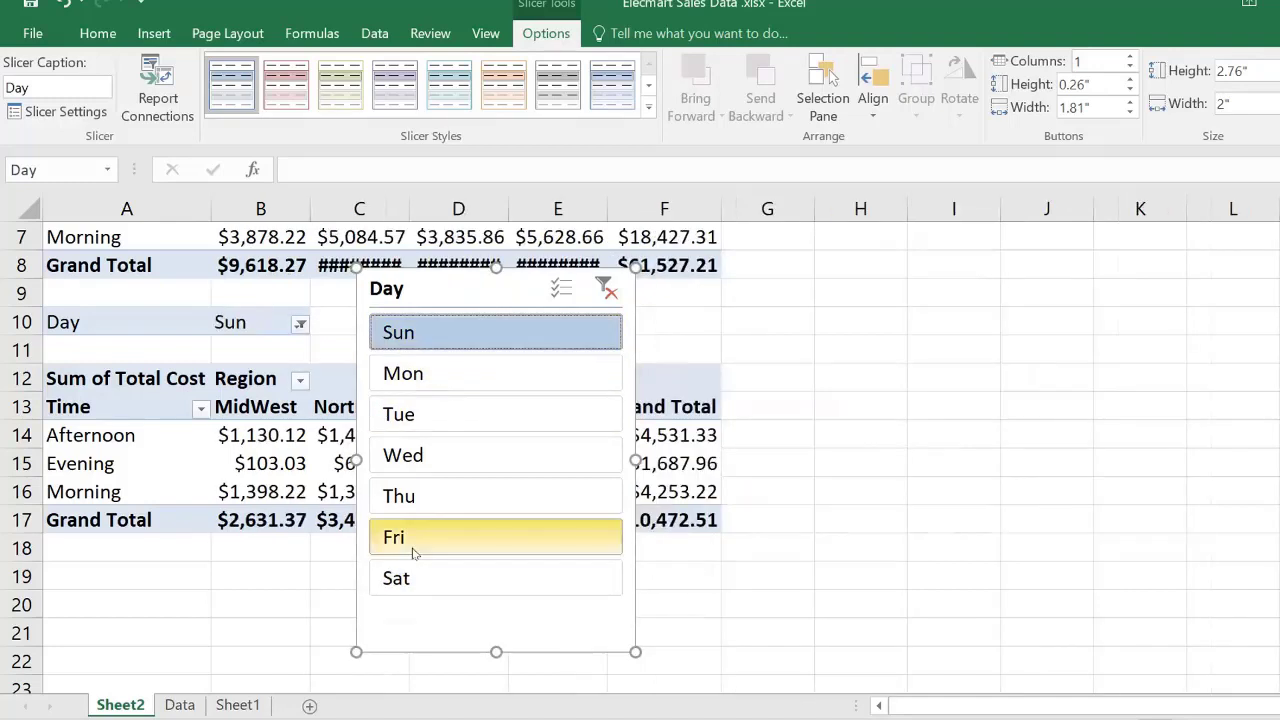
click(425, 375)
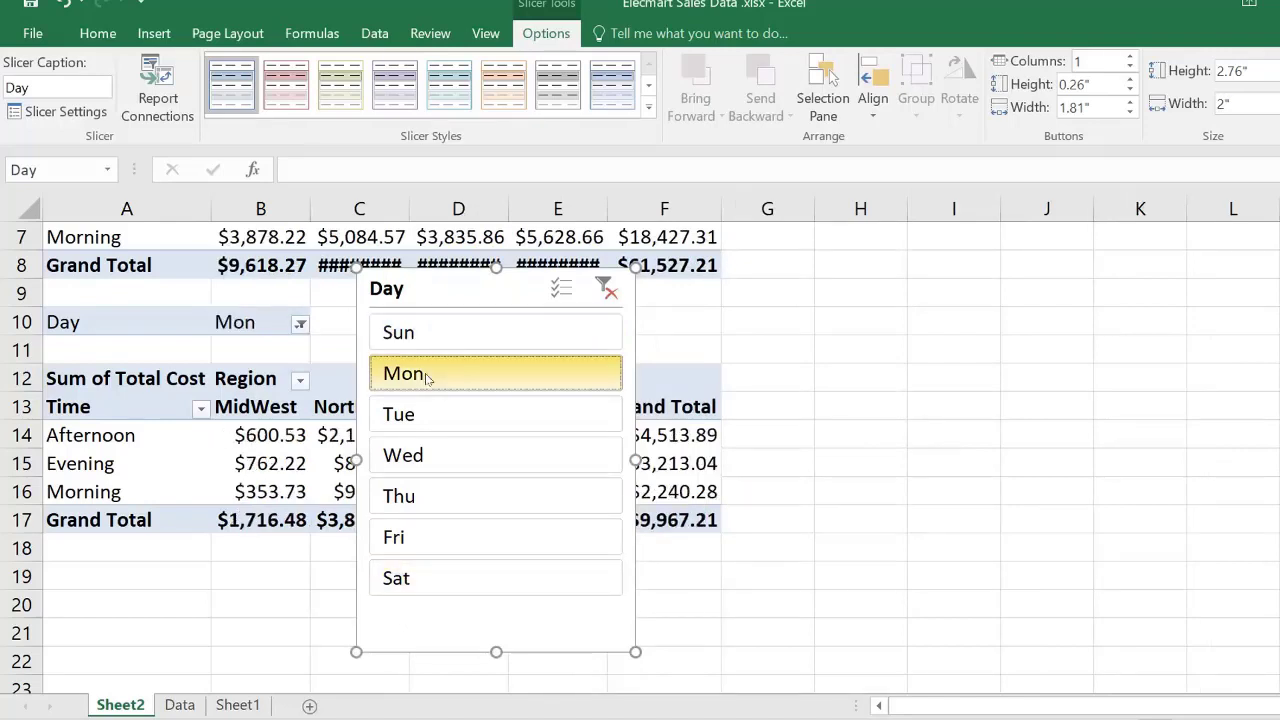
click(427, 416)
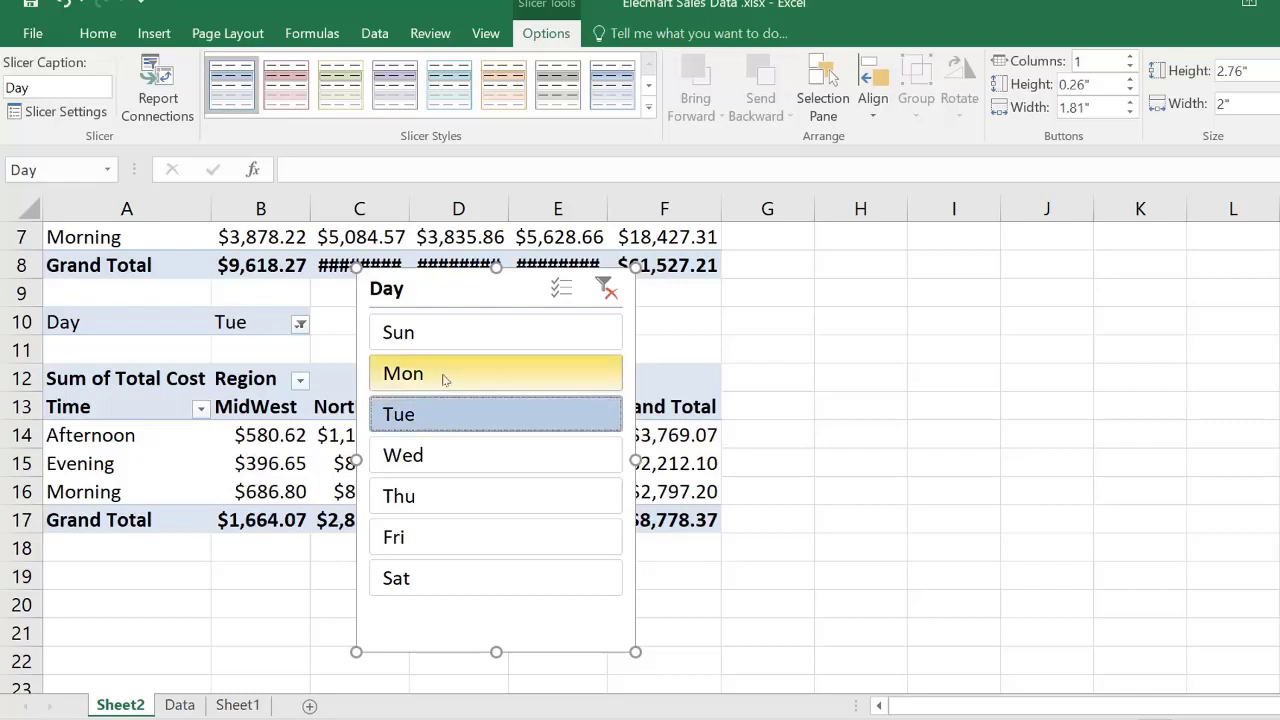
- Turn on multi-select in the Day slicer and add Mon, Wed, Thu and Fri to the selected Tue
click(563, 294)
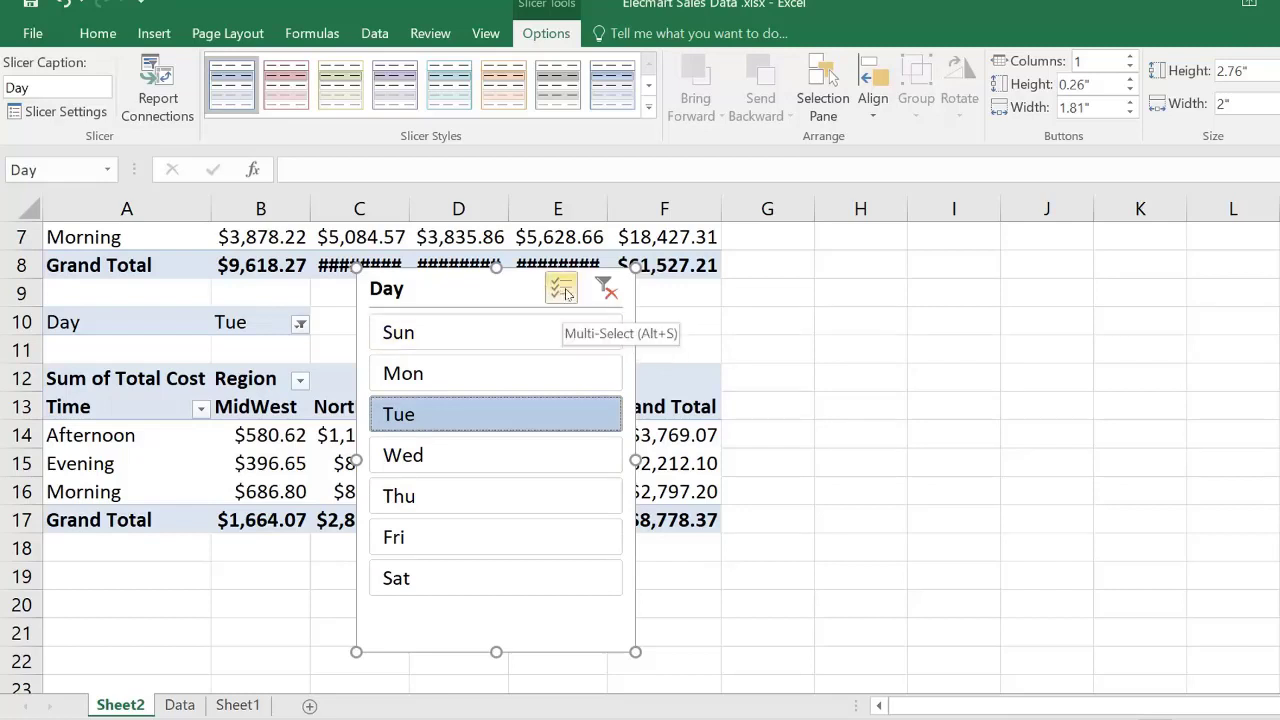
click(564, 292)
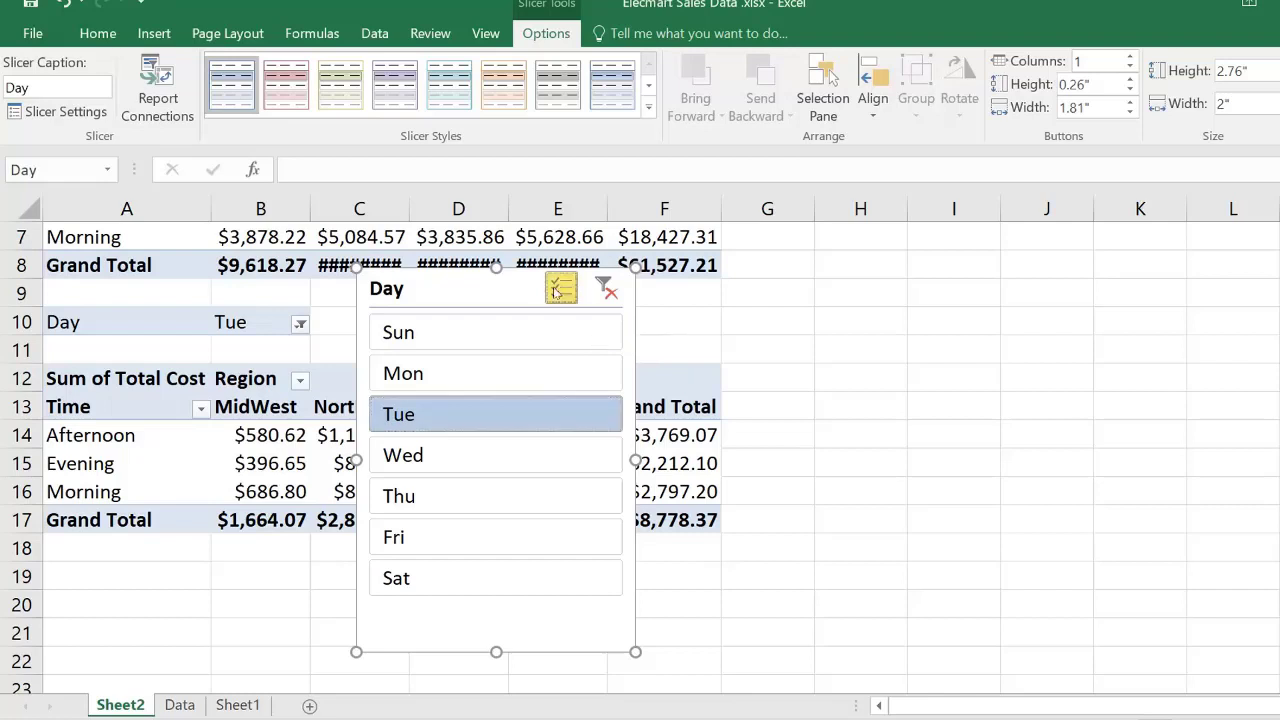
click(502, 370)
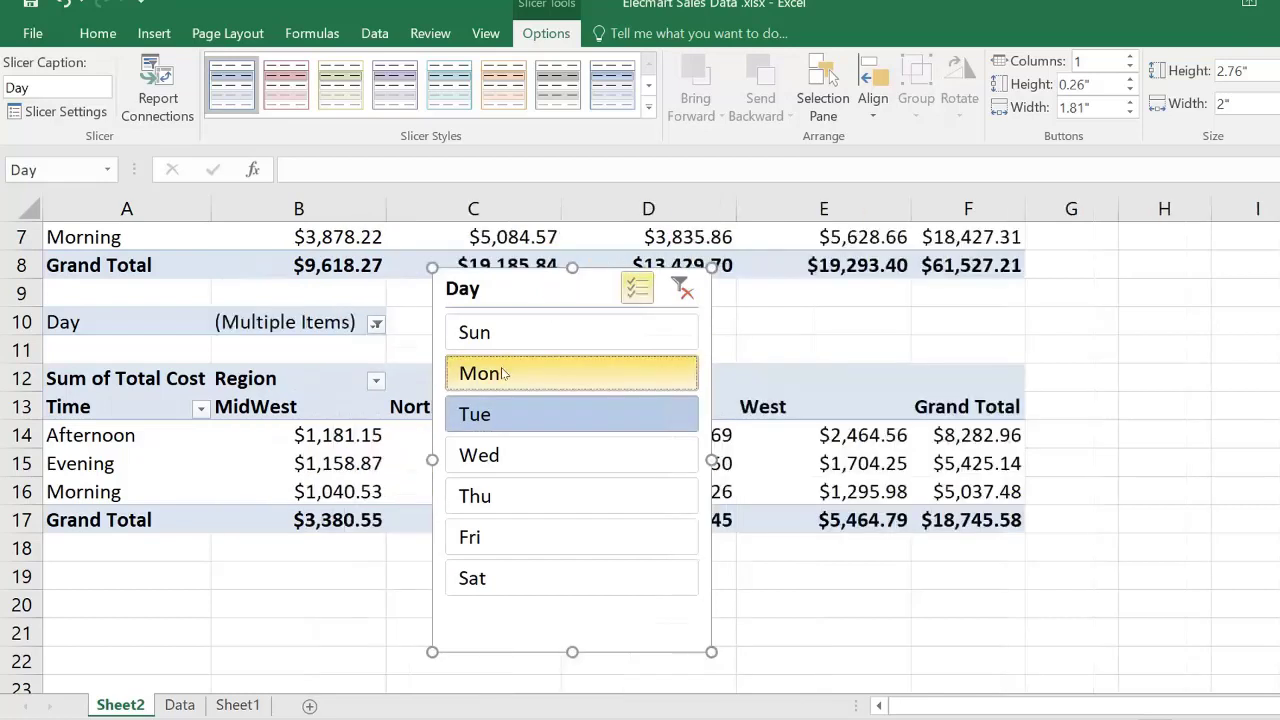
click(537, 466)
click(535, 493)
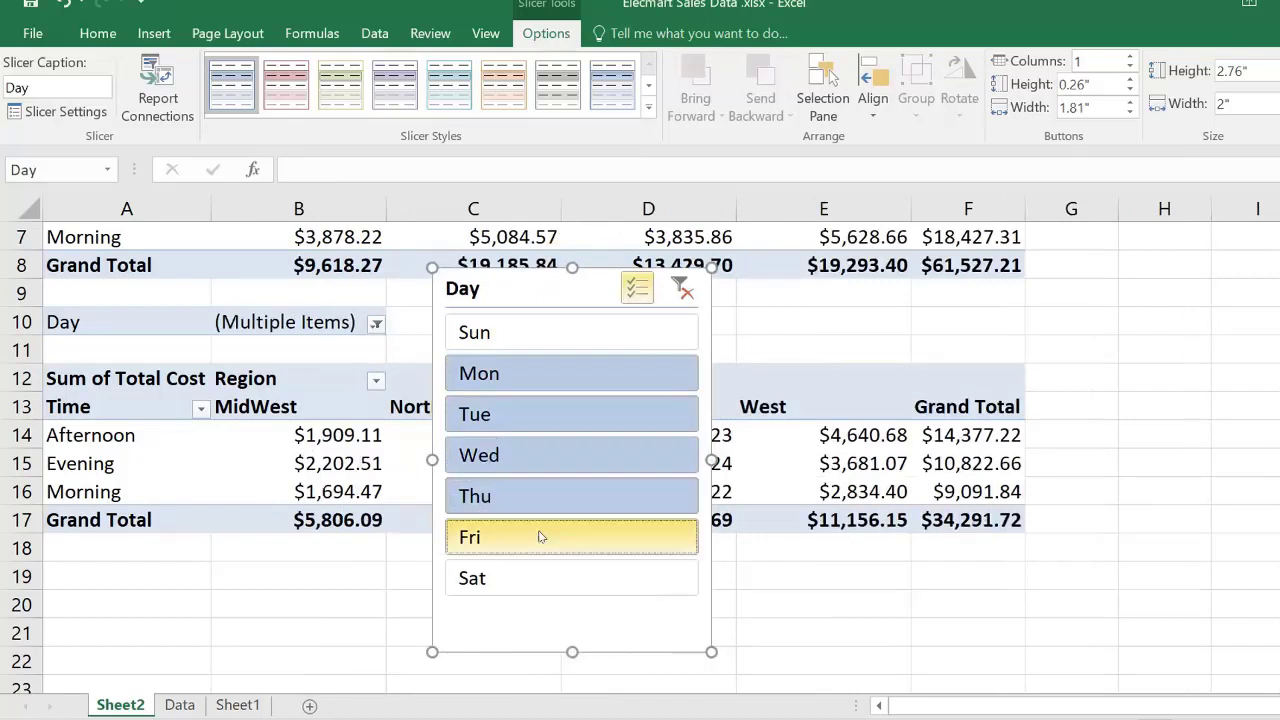
click(537, 534)
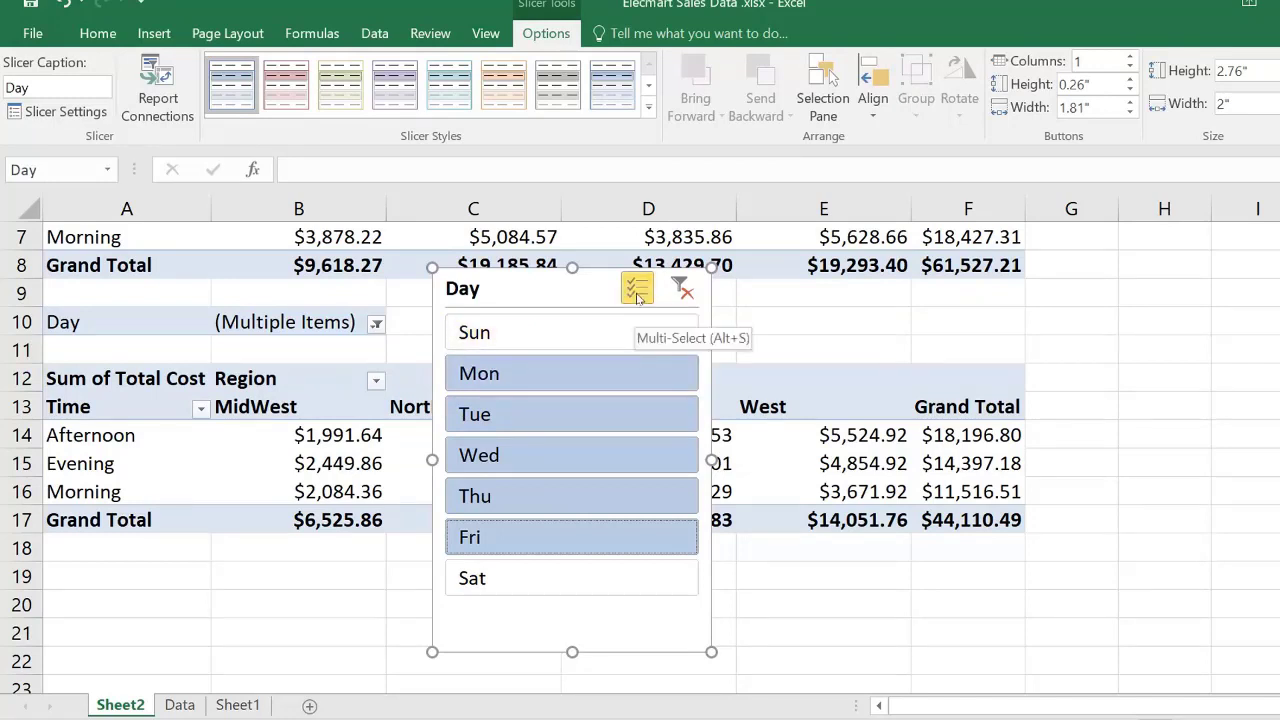
- Move the Day slicer beside the copied pivot table, clear of its data, and clear the day filter
drag(590, 296, 861, 316)
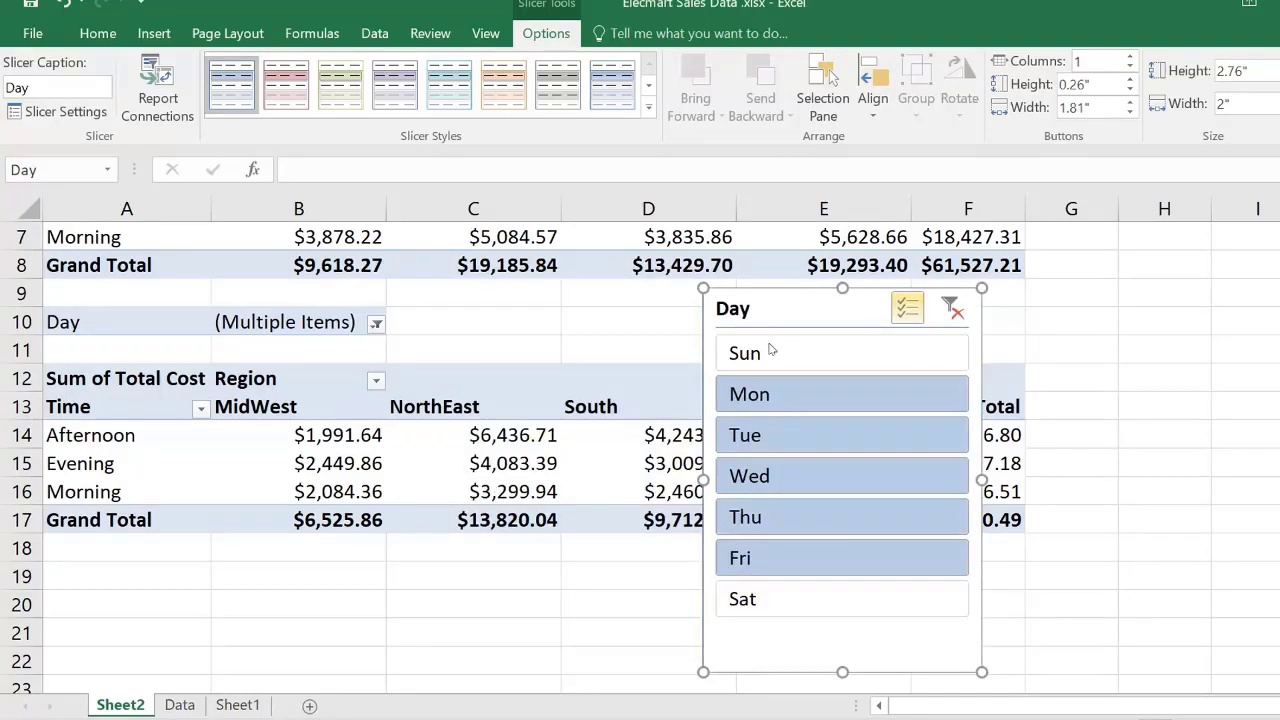
drag(801, 320, 1153, 306)
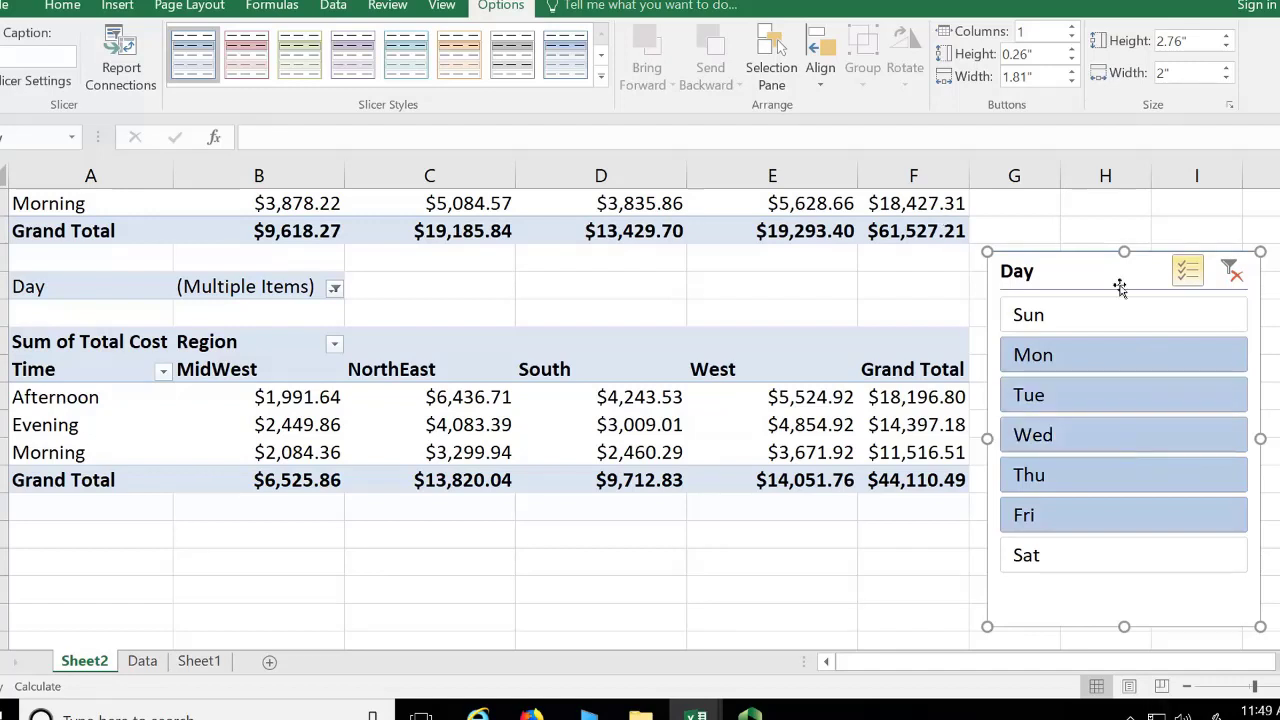
click(1233, 279)
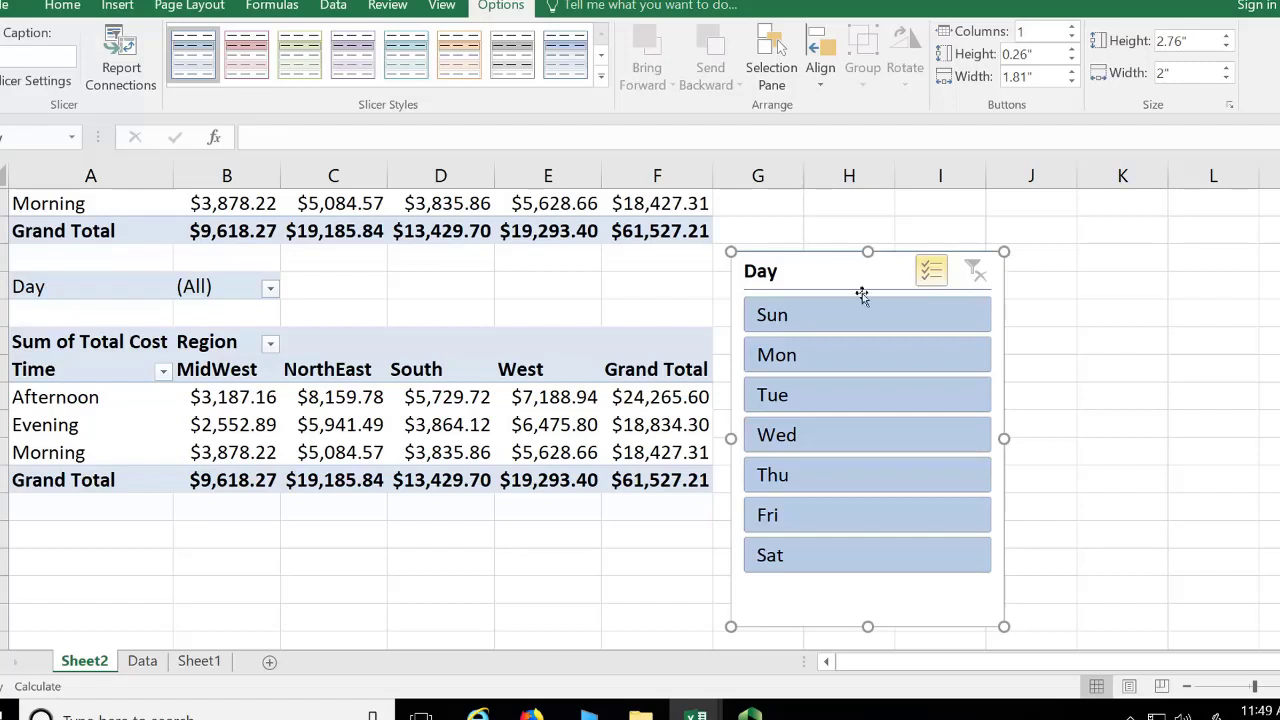
mouse_move(826, 272)
mouse_down()
mouse_move(912, 265)
mouse_move(845, 260)
mouse_up()
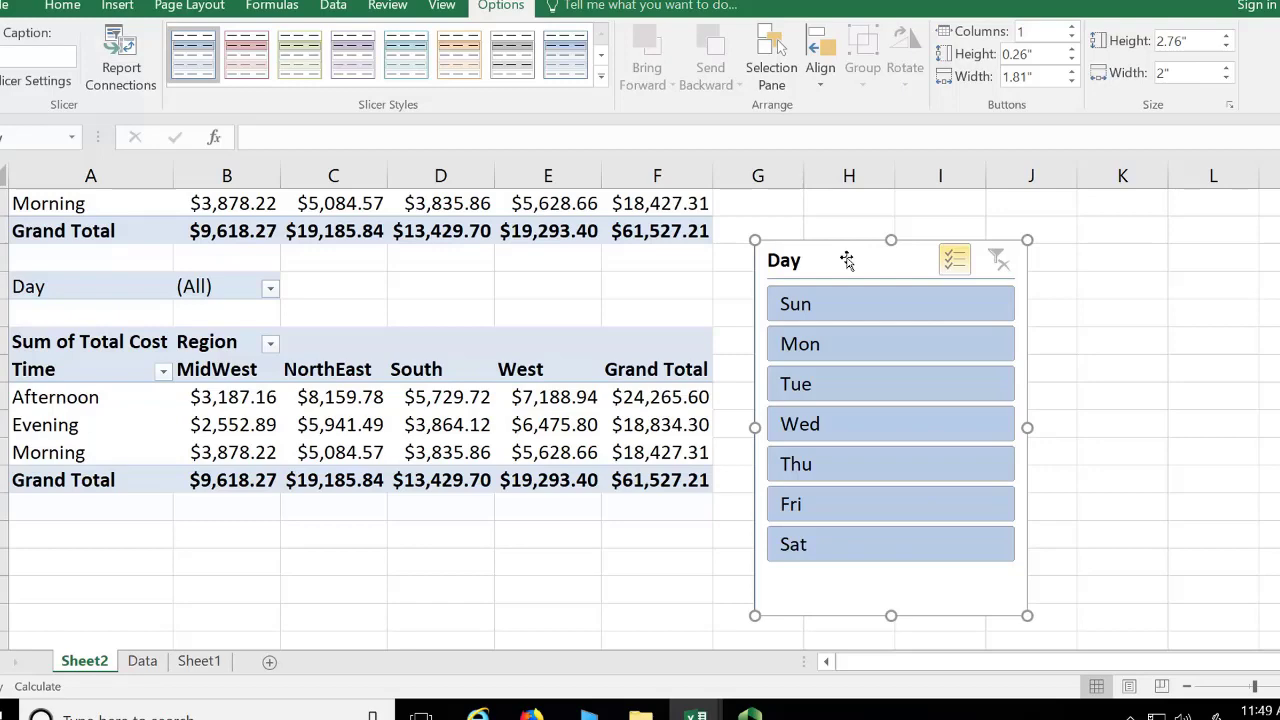
key(ctrl+Page_Down)
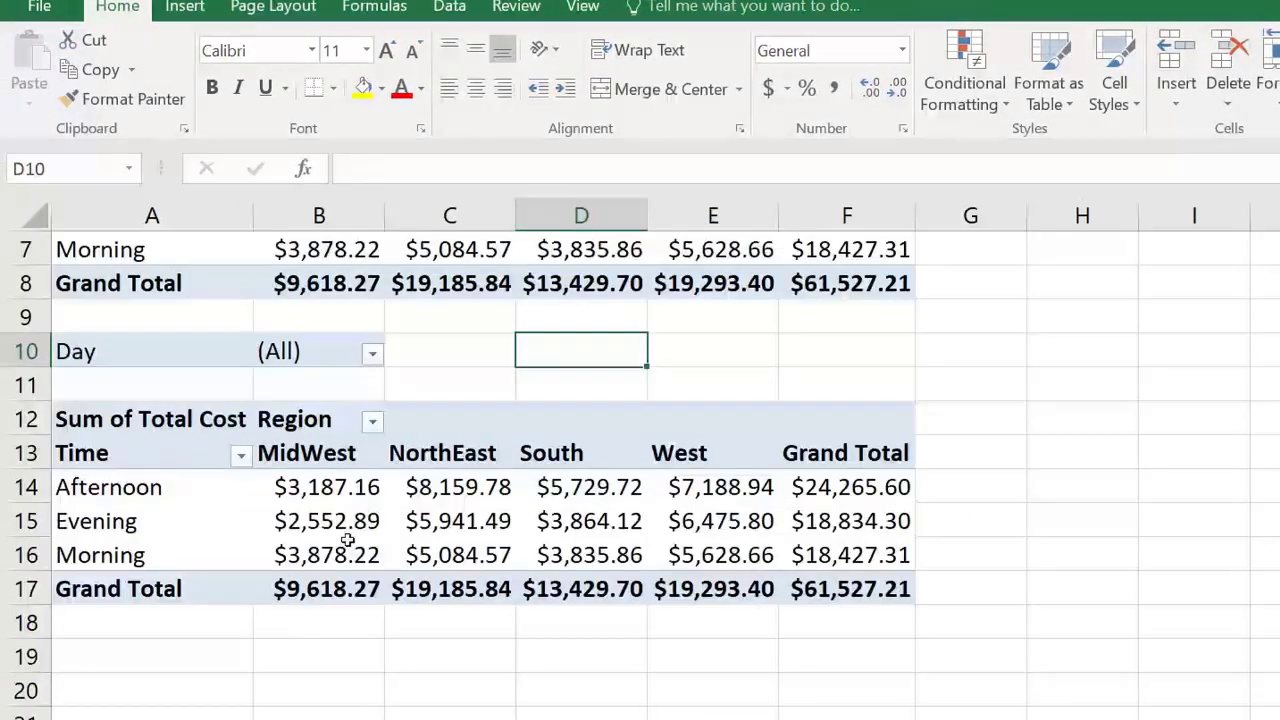
- Change the copied pivot table's Total Cost value field to summarize by Average
click(322, 487)
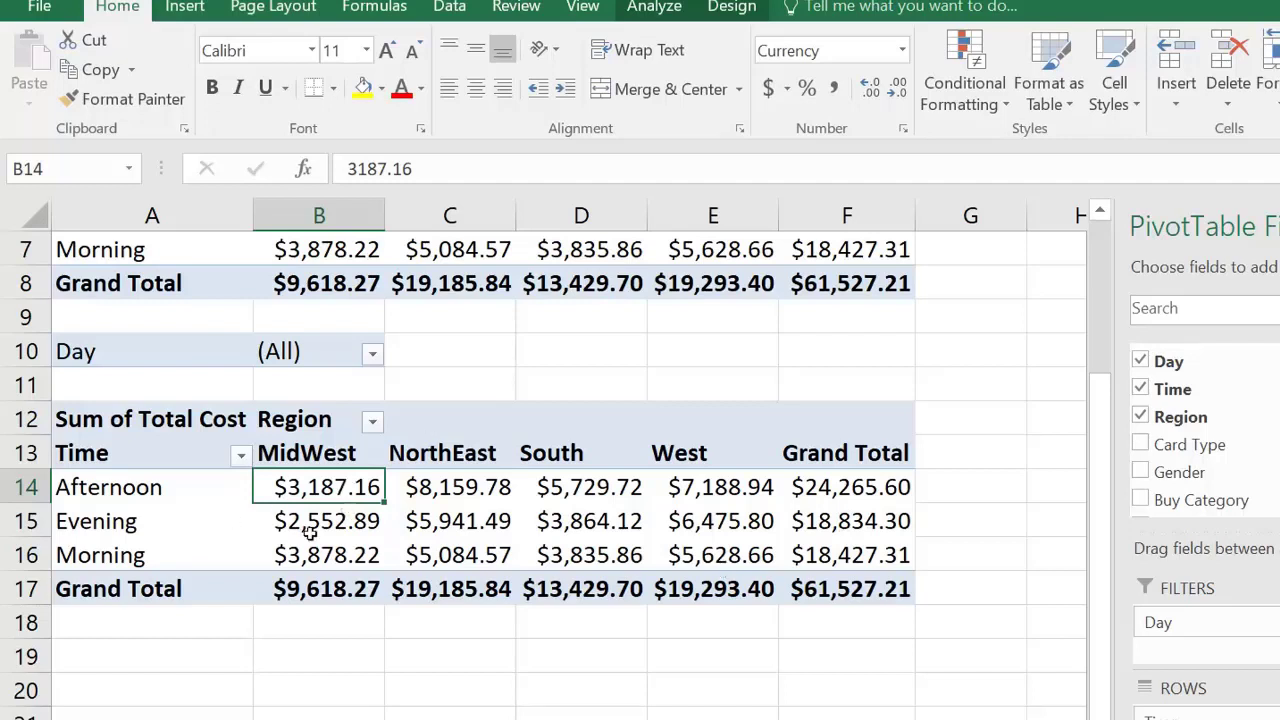
click(672, 10)
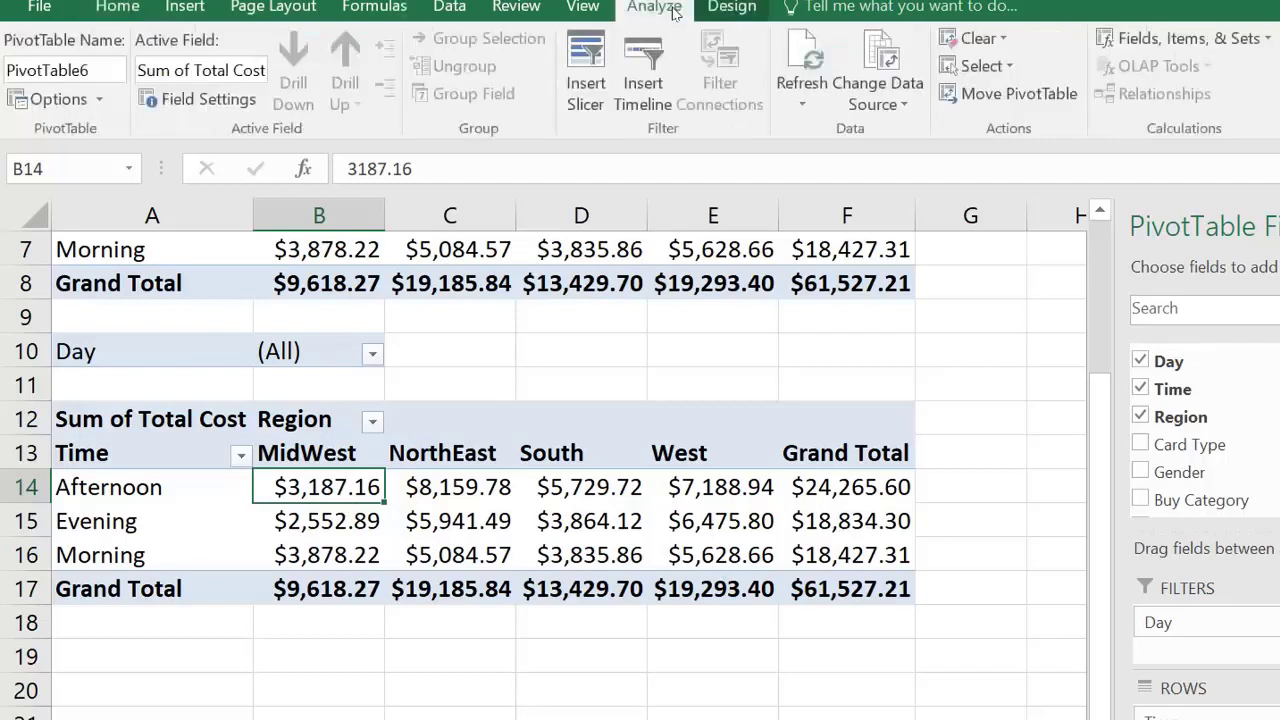
click(195, 100)
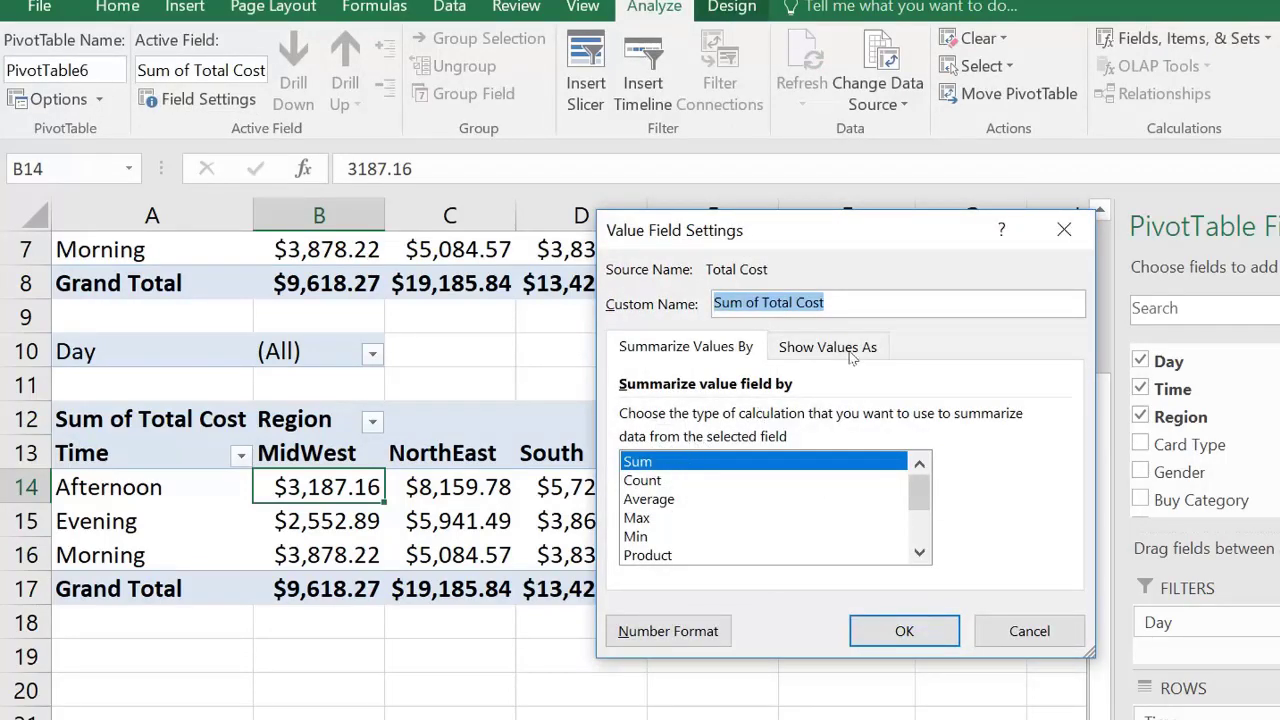
click(655, 505)
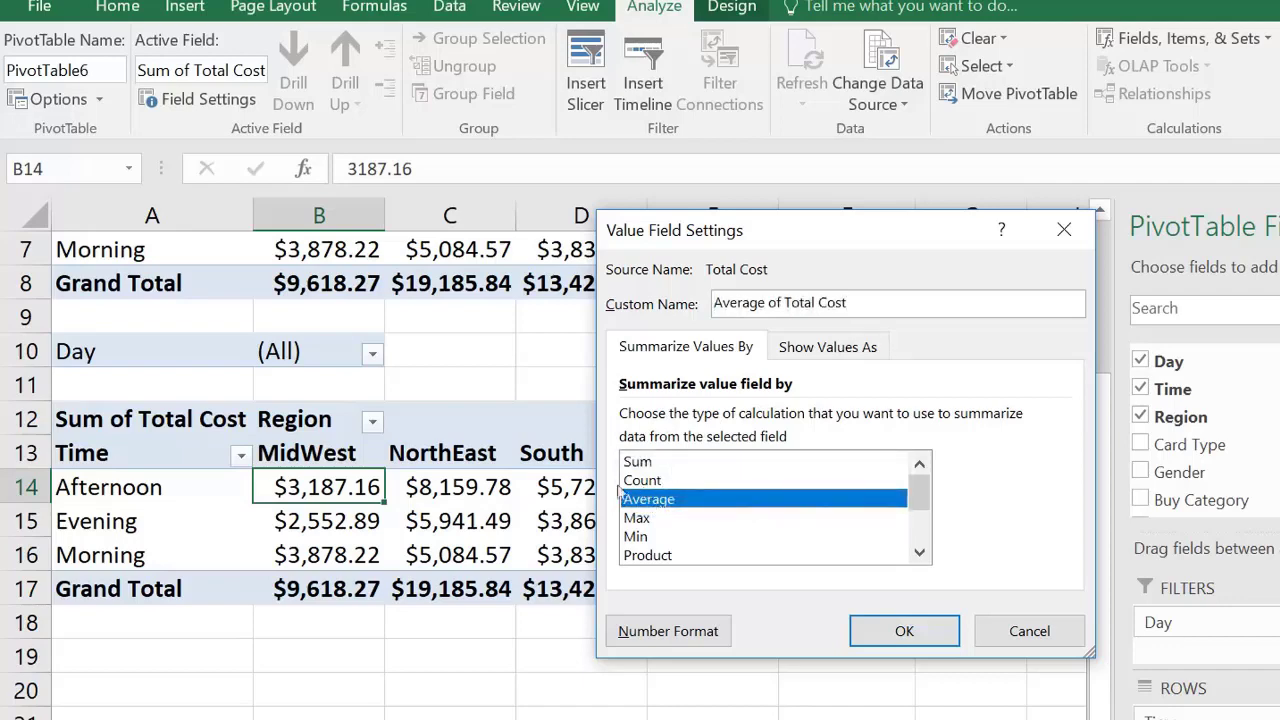
click(903, 634)
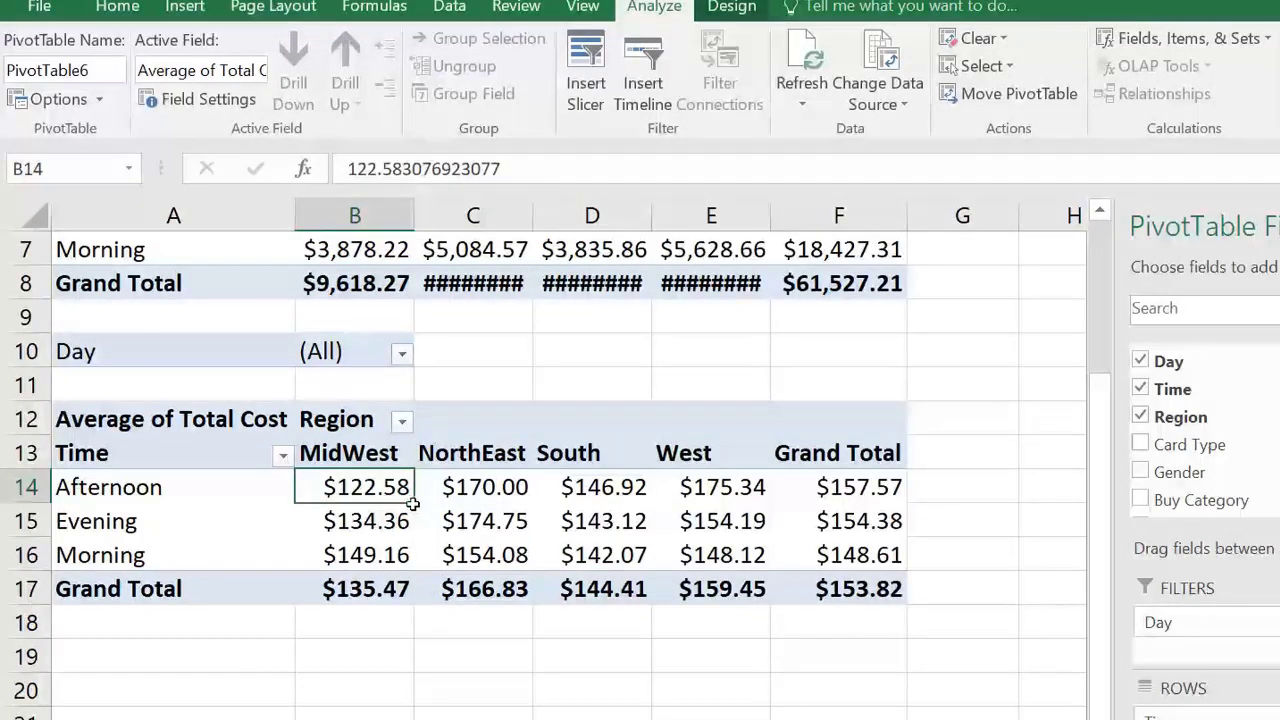
mouse_move(414, 503)
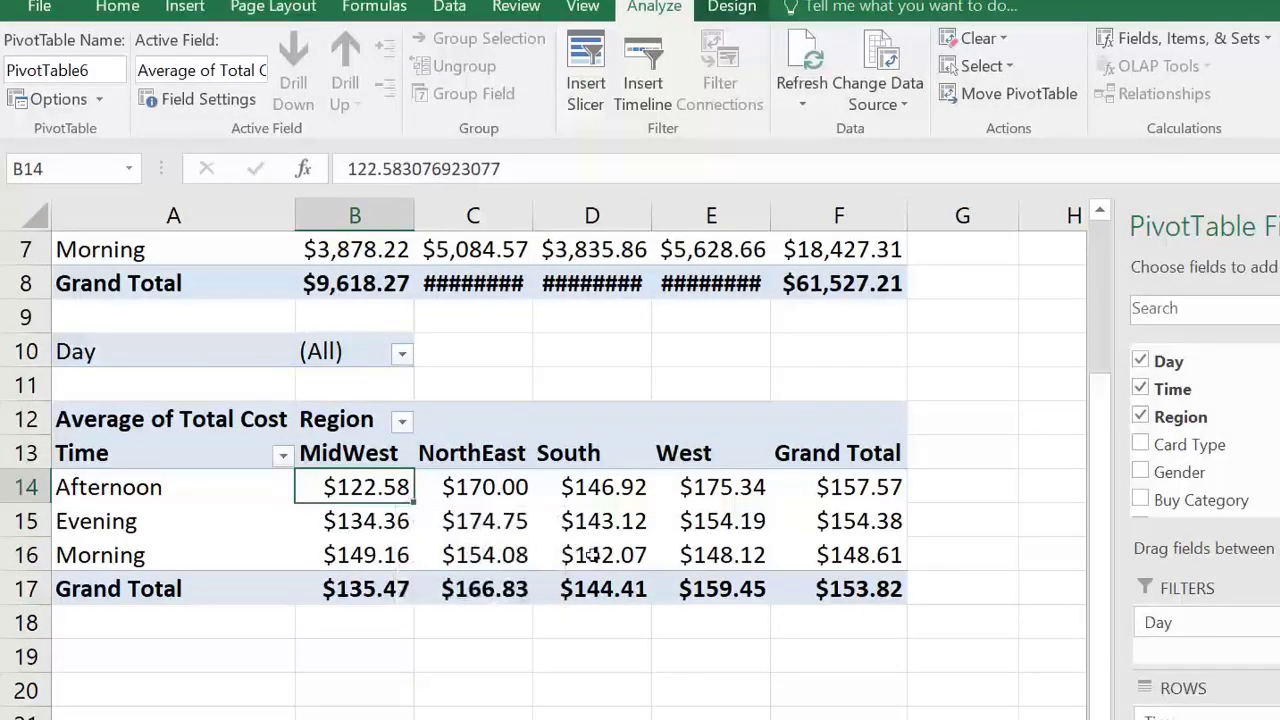
- Read exercise question 5 on the Data sheet and select the South column in the average pivot table to examine its average
key(ctrl+Page_Up)
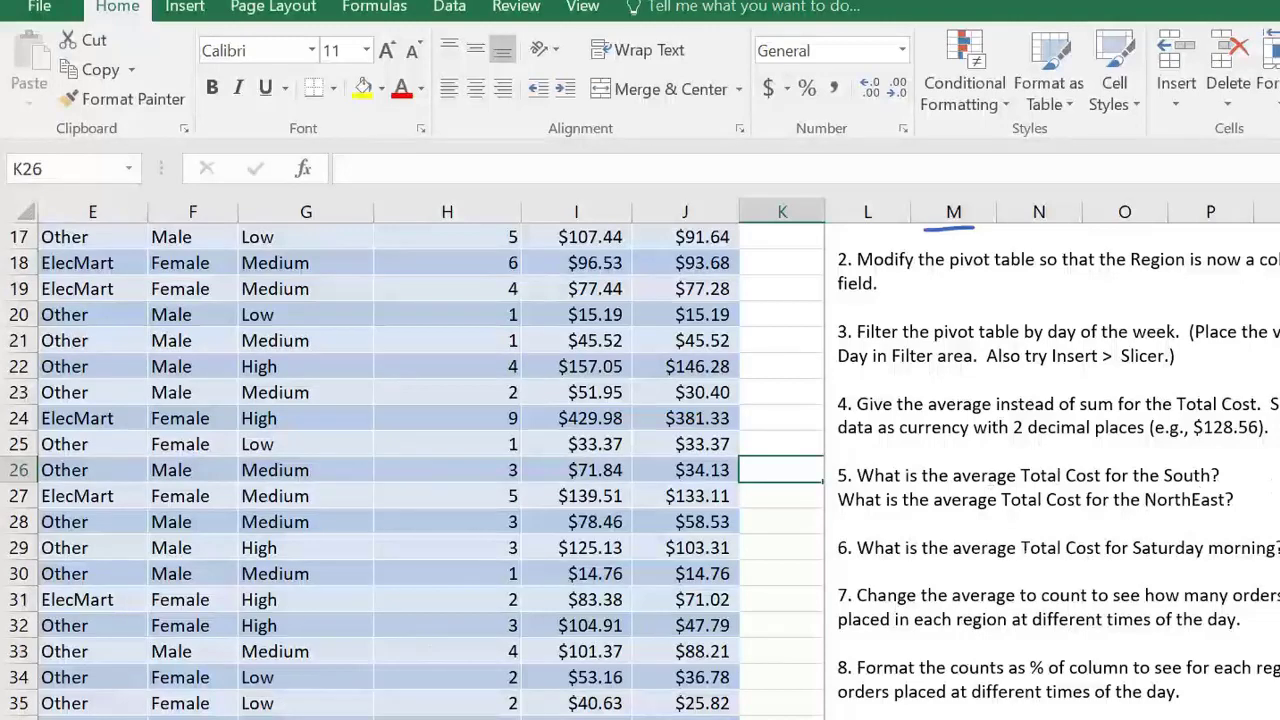
click(95, 715)
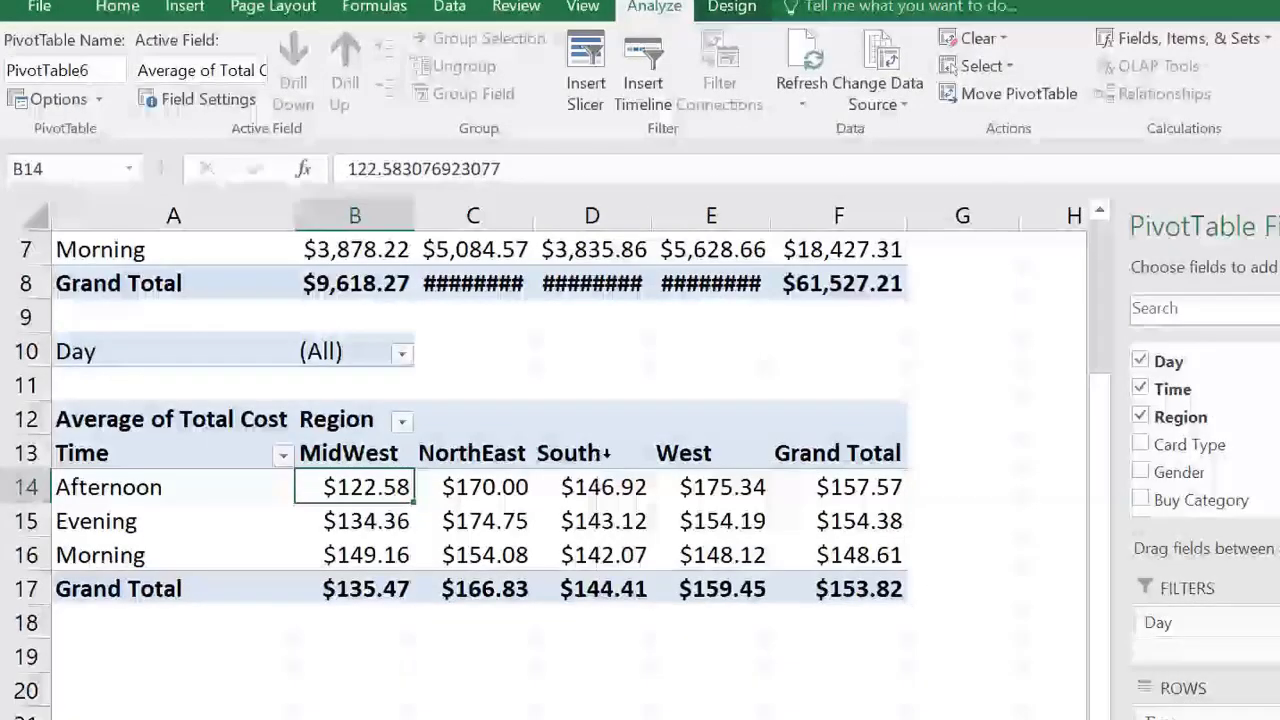
drag(598, 454, 580, 600)
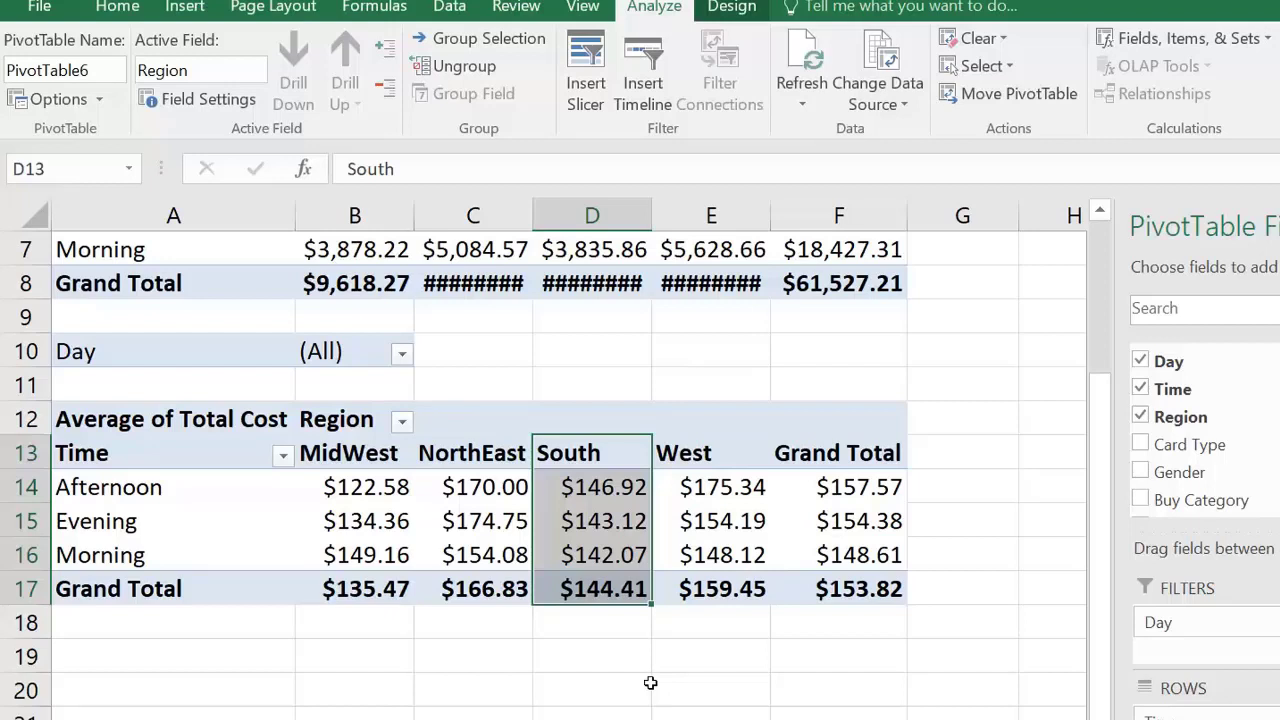
scroll(650, 683, up, 2)
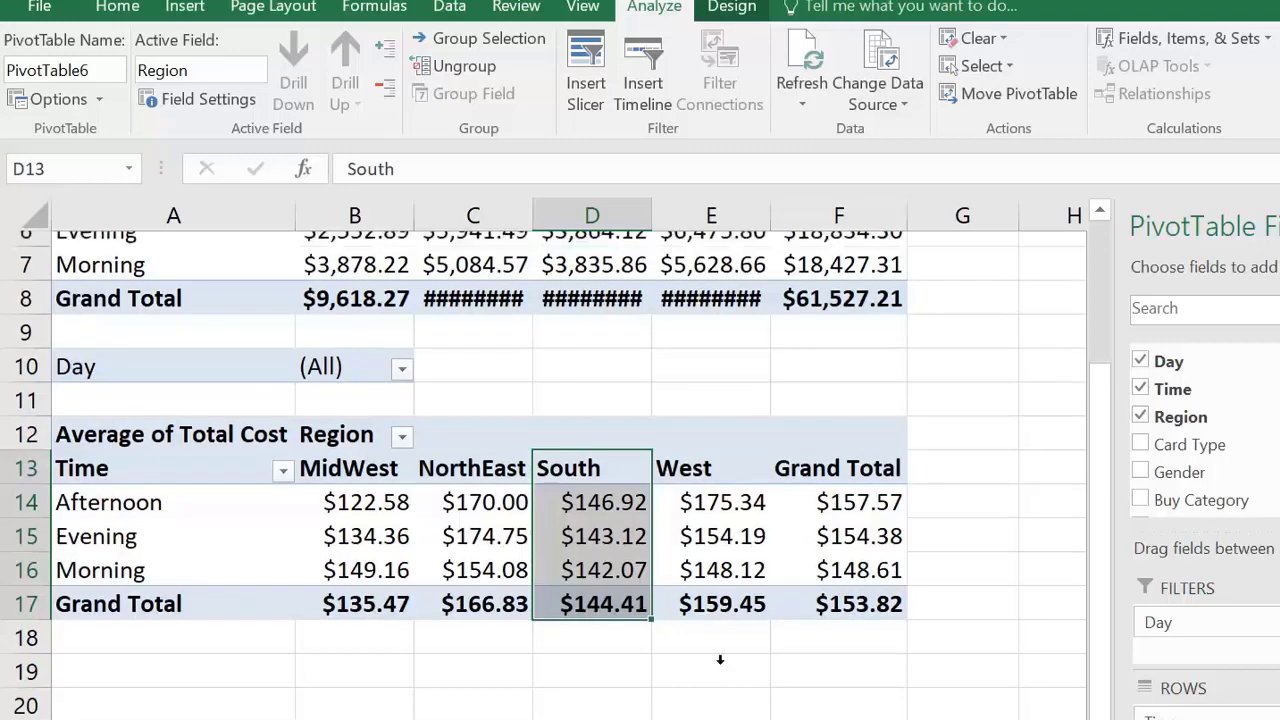
scroll(500, 700, down, 2)
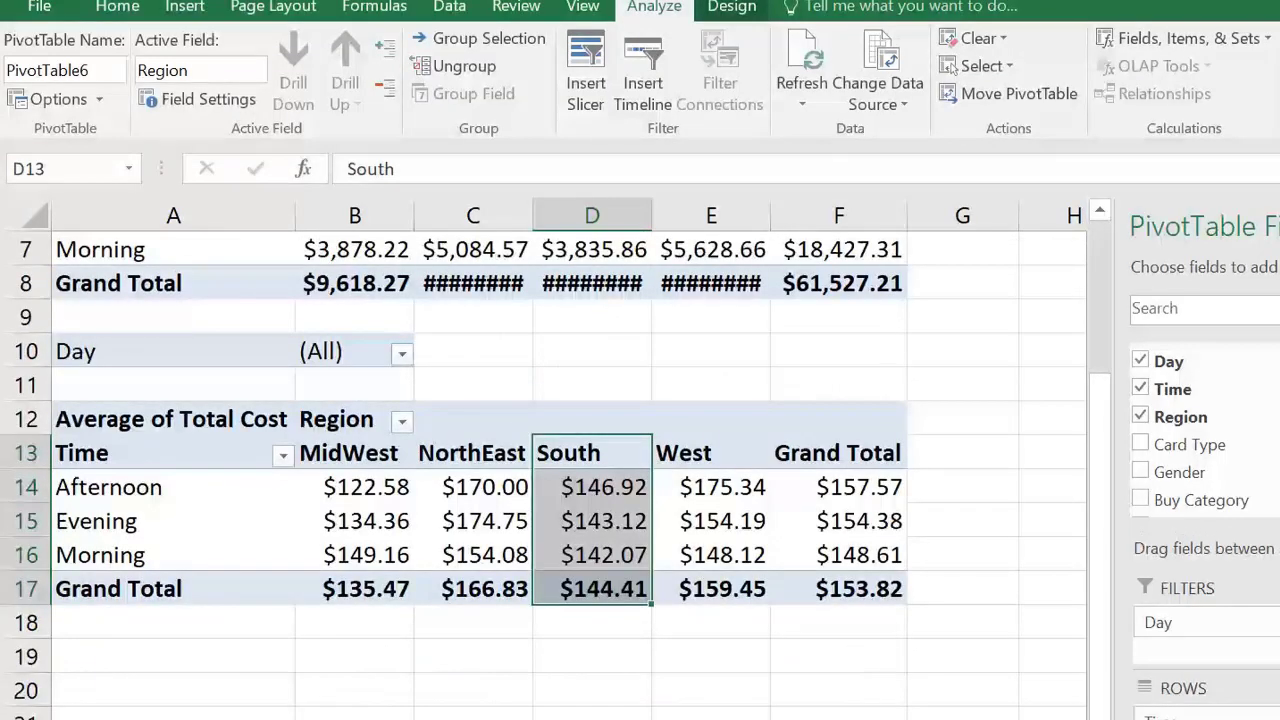
- Enter 144.41 after the question about the South's average Total Cost in the exercise text box on the Data sheet
key(ctrl+Page_Down)
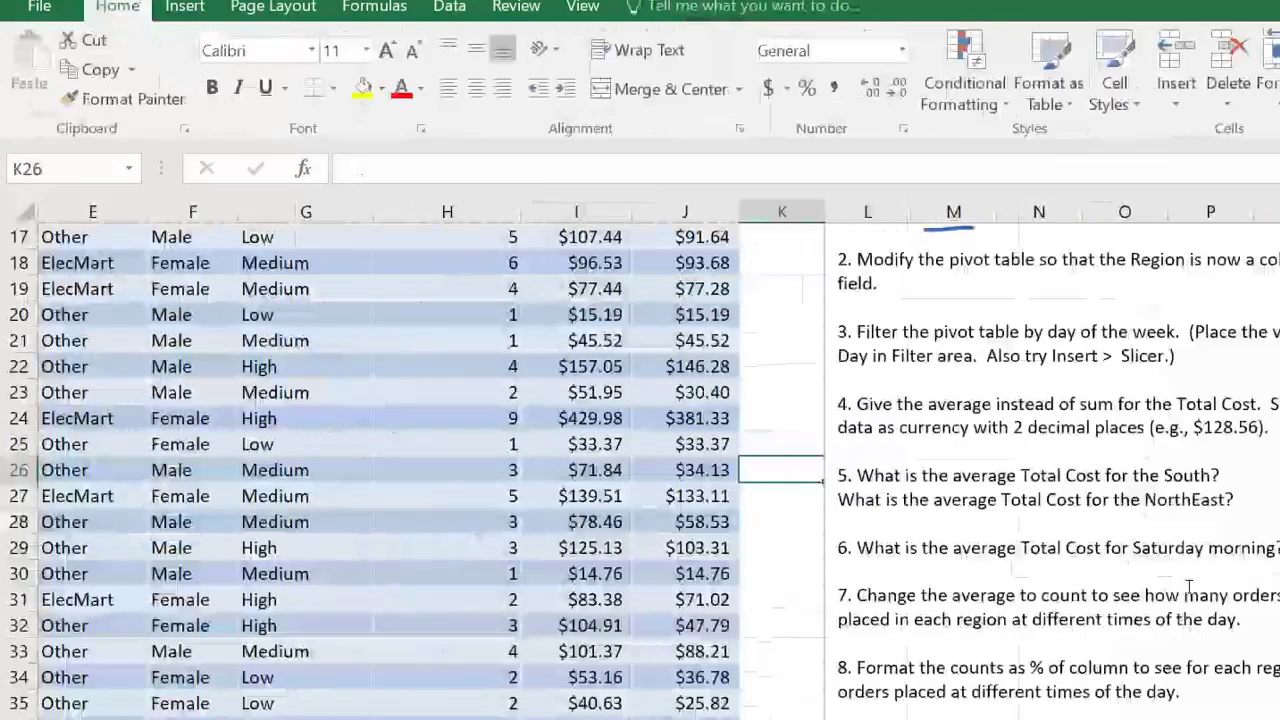
click(1270, 548)
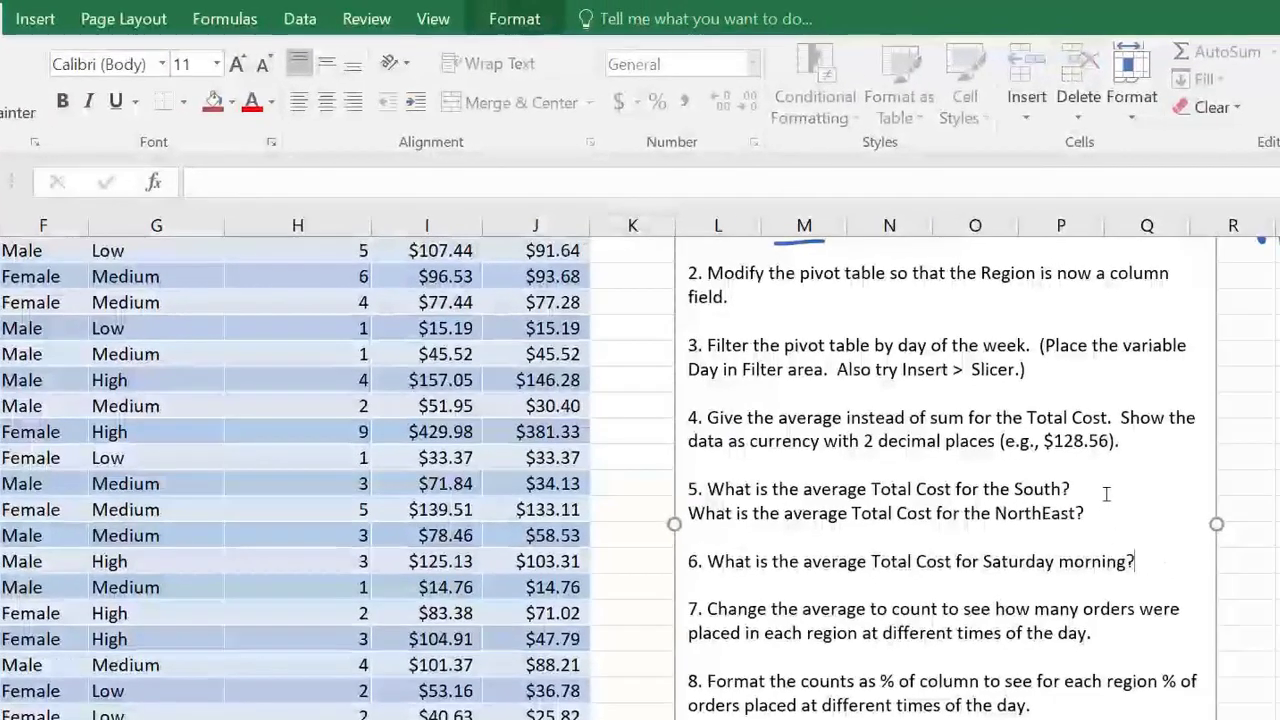
click(1115, 488)
text(61)
key(BackSpace)
key(BackSpace)
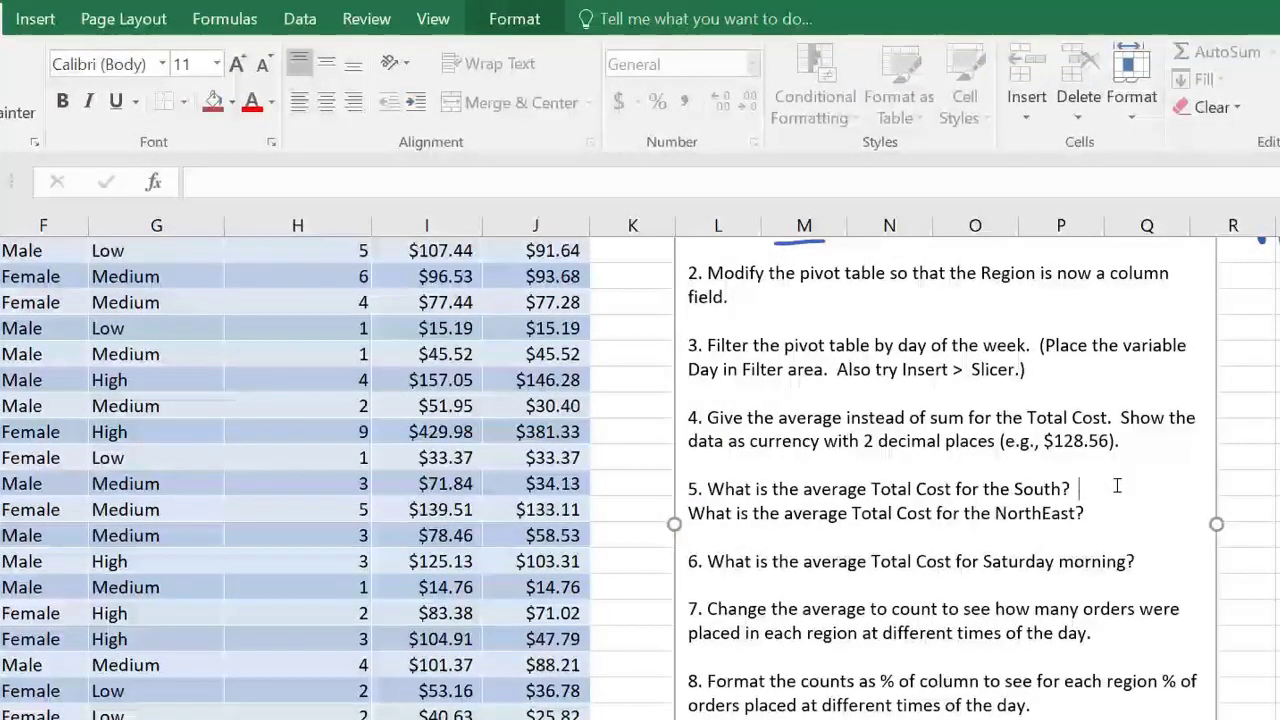
text(144.41)
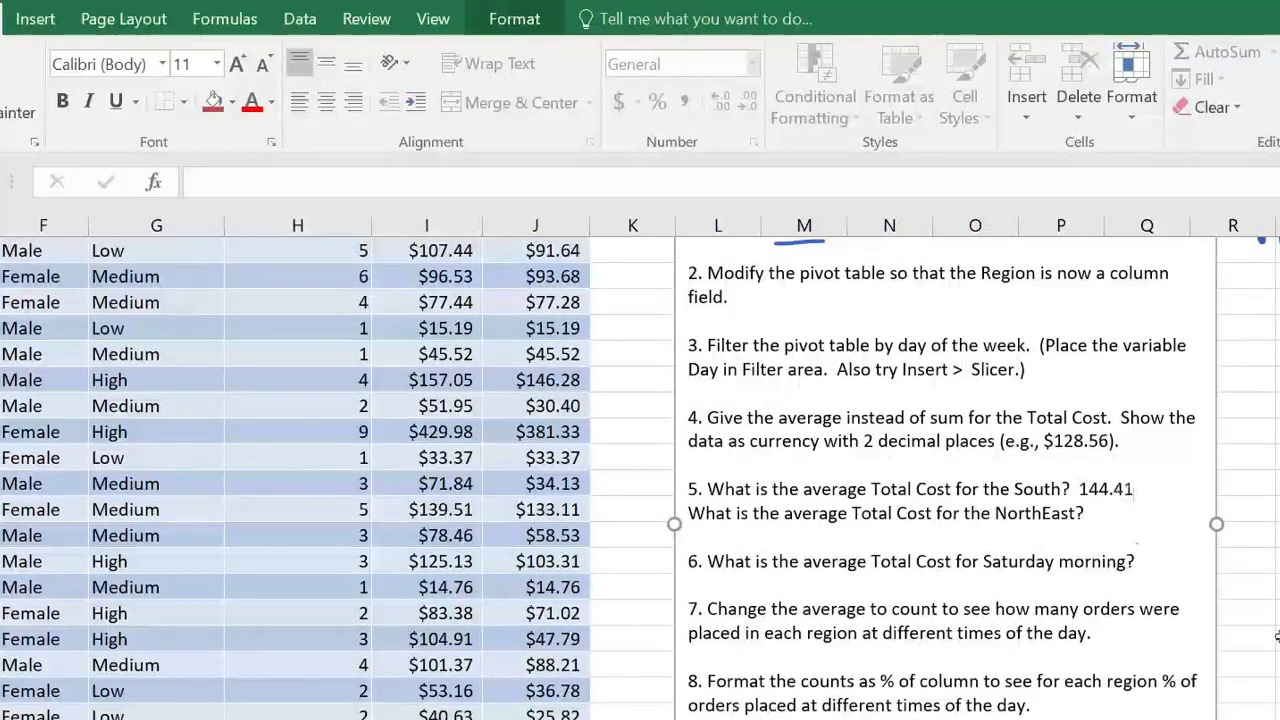
- Look up the NorthEast average in the pivot table and enter 166.83 after the NorthEast question in the exercise text box
click(975, 561)
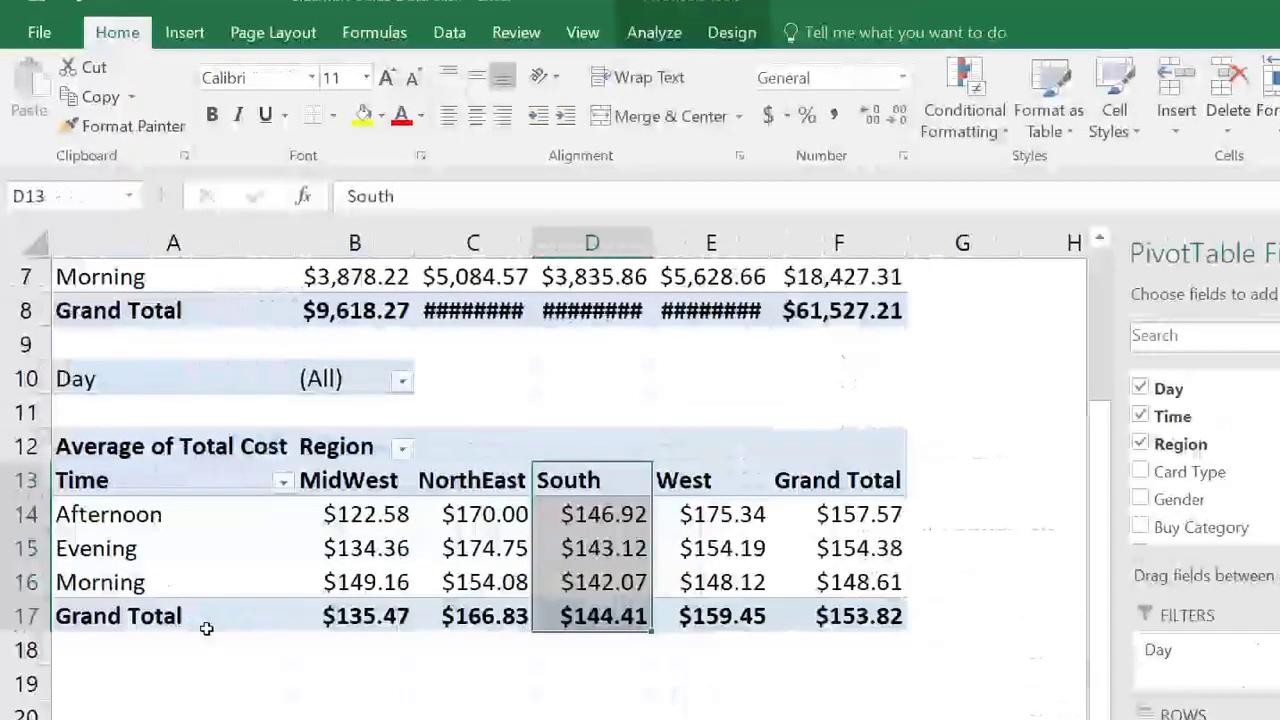
click(206, 634)
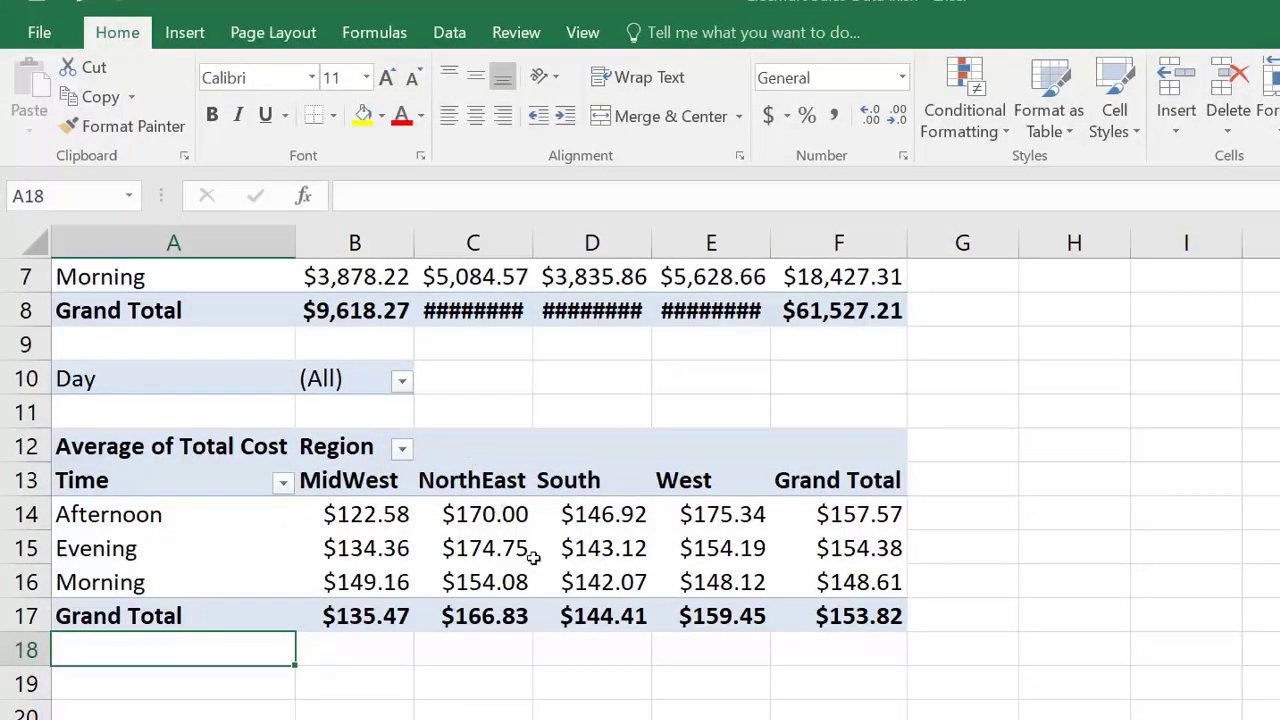
click(493, 485)
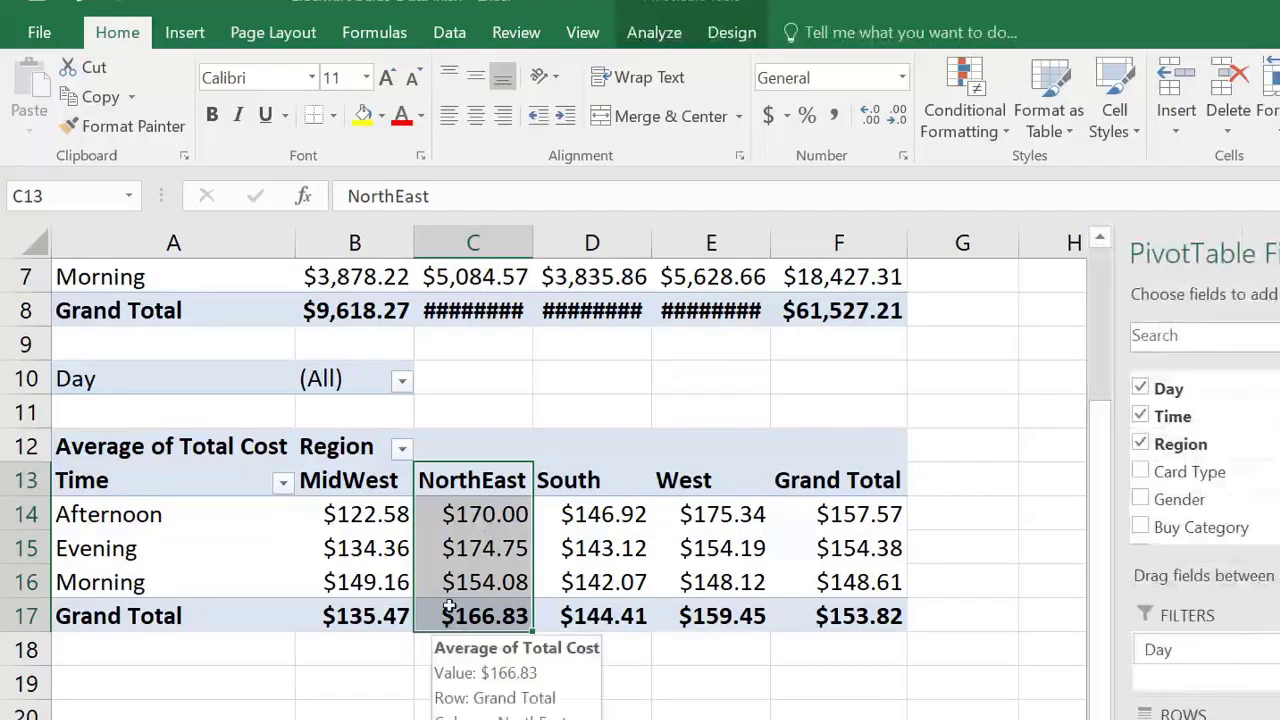
key(ctrl+Page_Down)
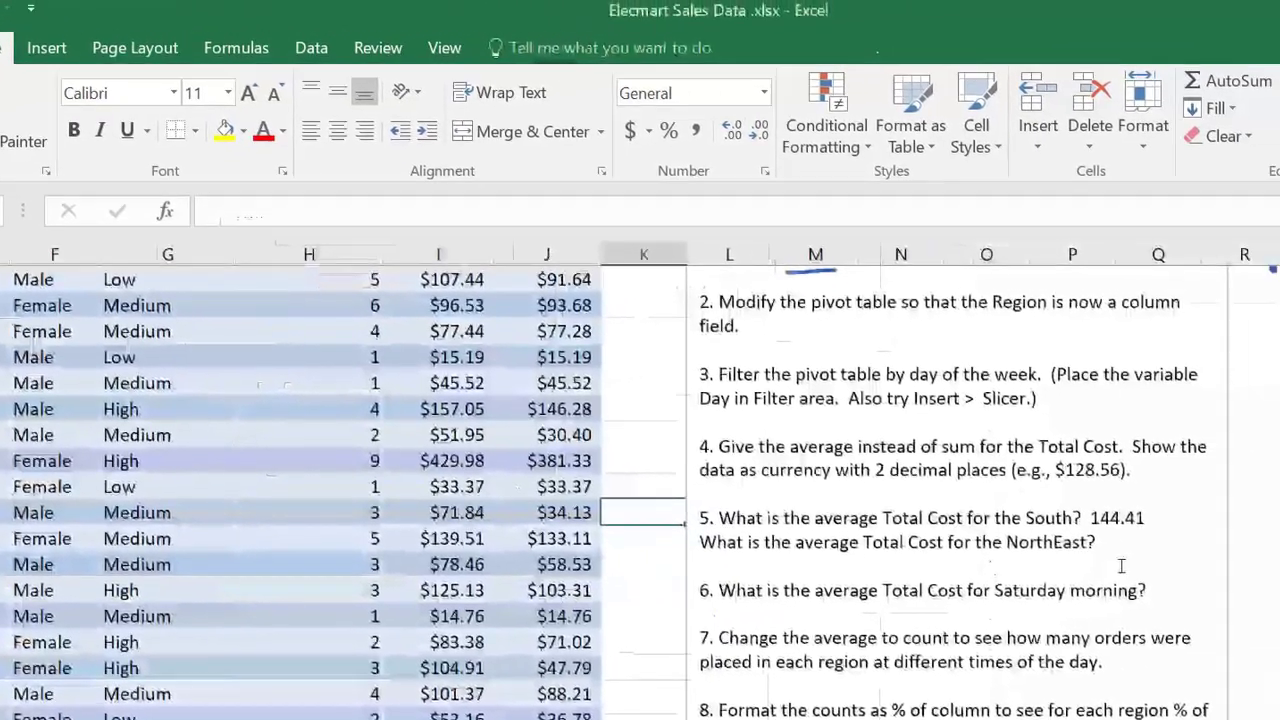
click(1035, 569)
text(166.83)
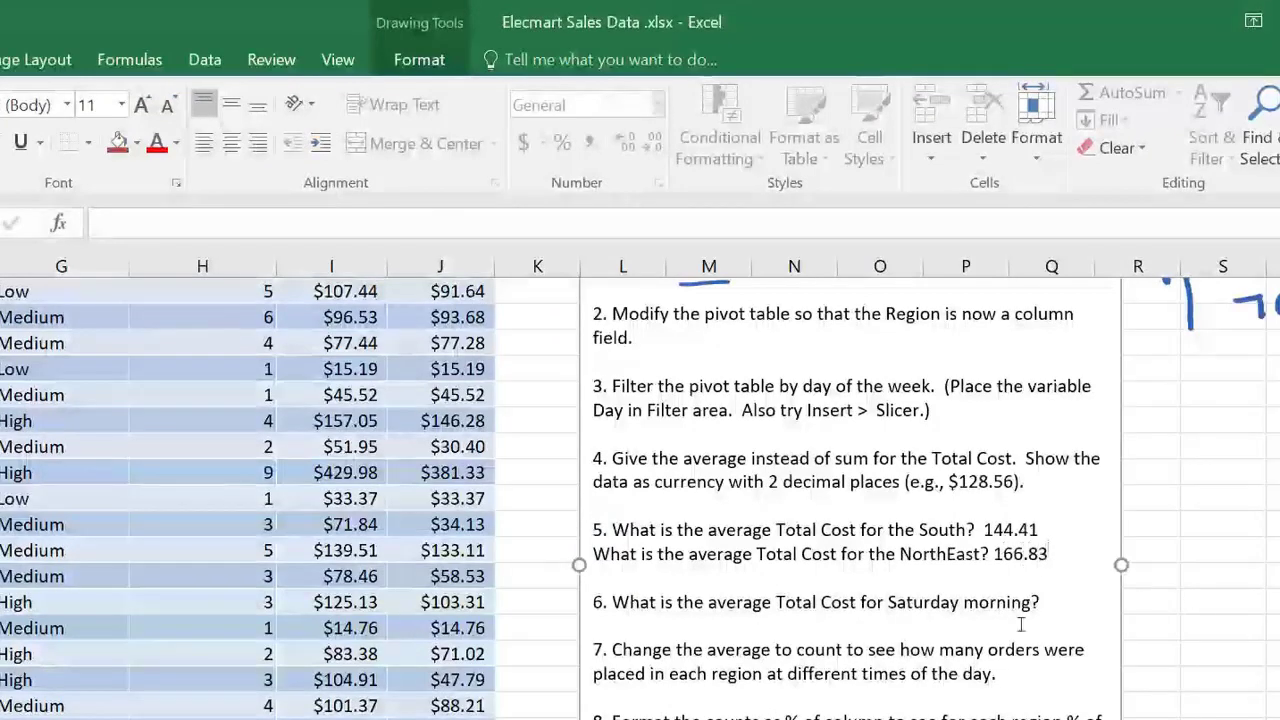
- Filter the average Total Cost pivot table by Day to show only Sat, as needed for exercise question 6
click(1022, 602)
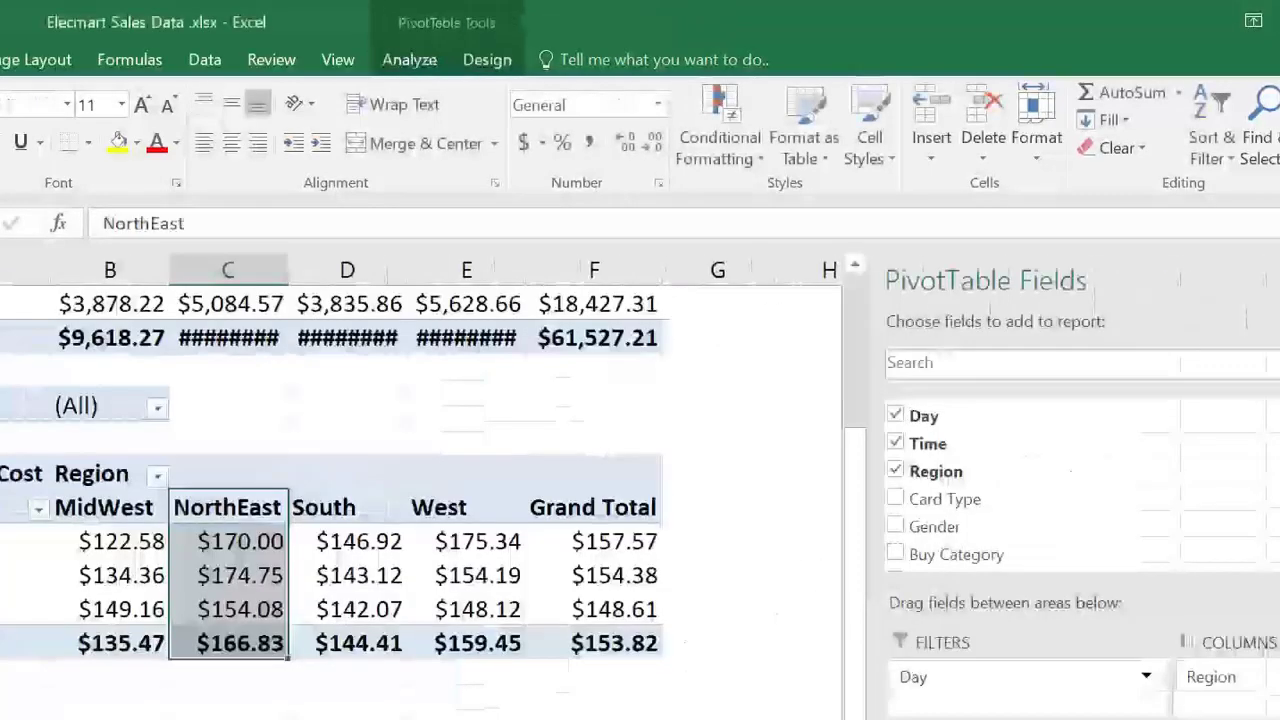
drag(130, 574, 130, 649)
click(10, 705)
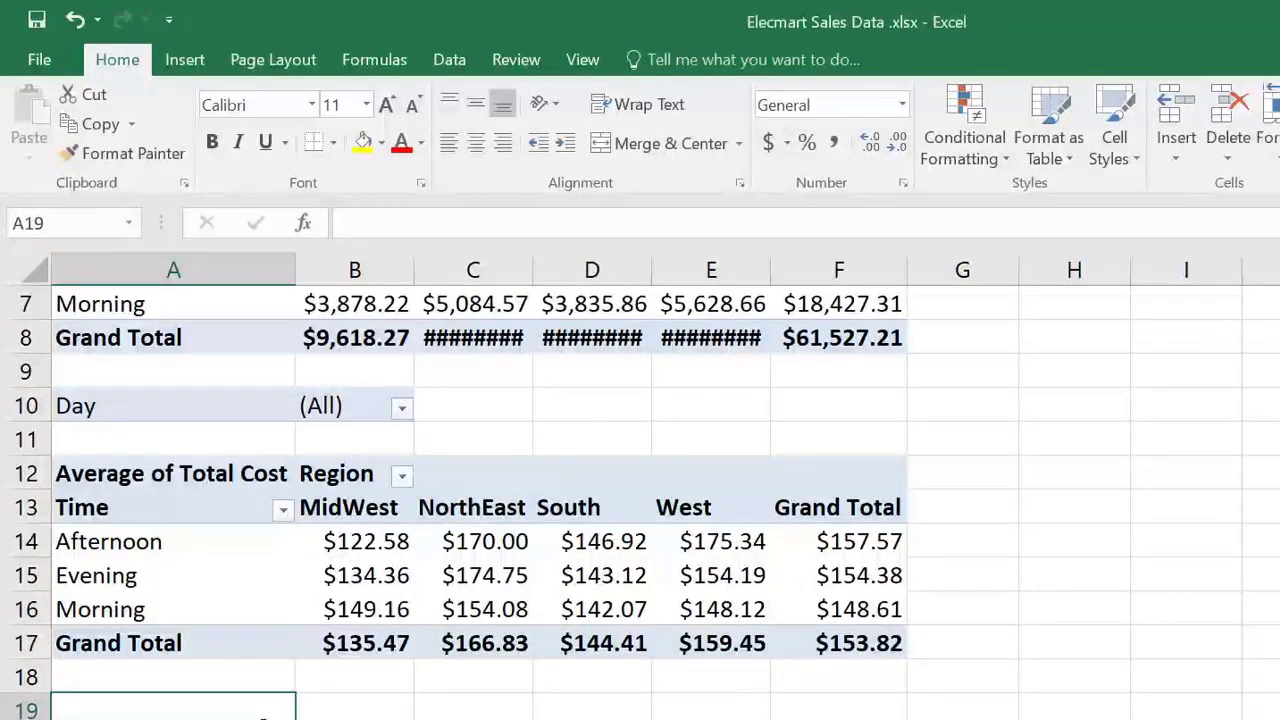
click(401, 409)
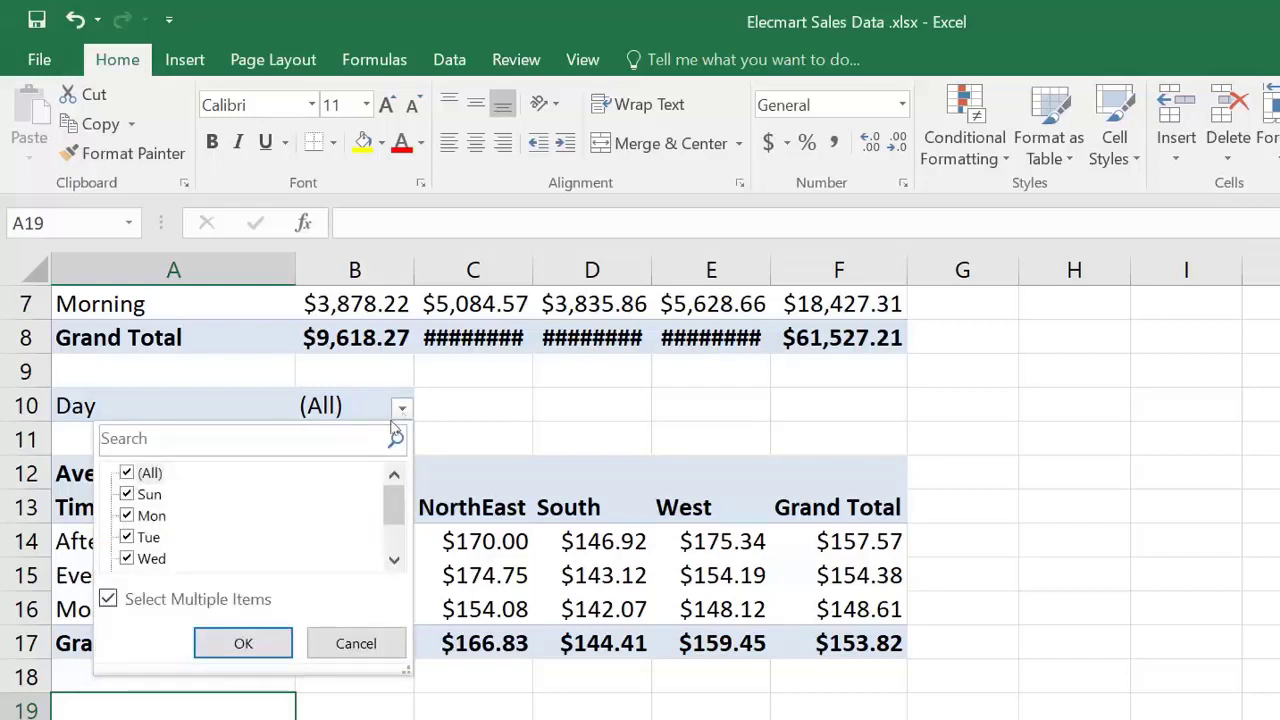
click(128, 473)
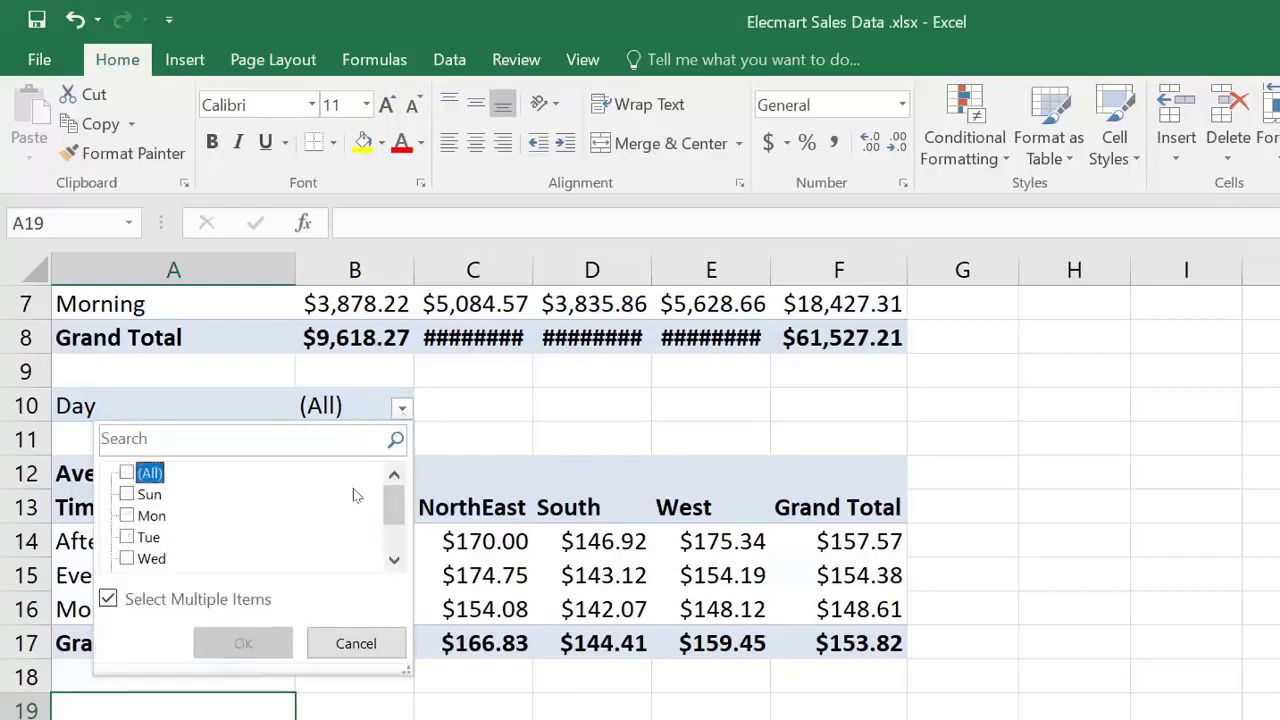
drag(393, 508, 393, 531)
click(128, 558)
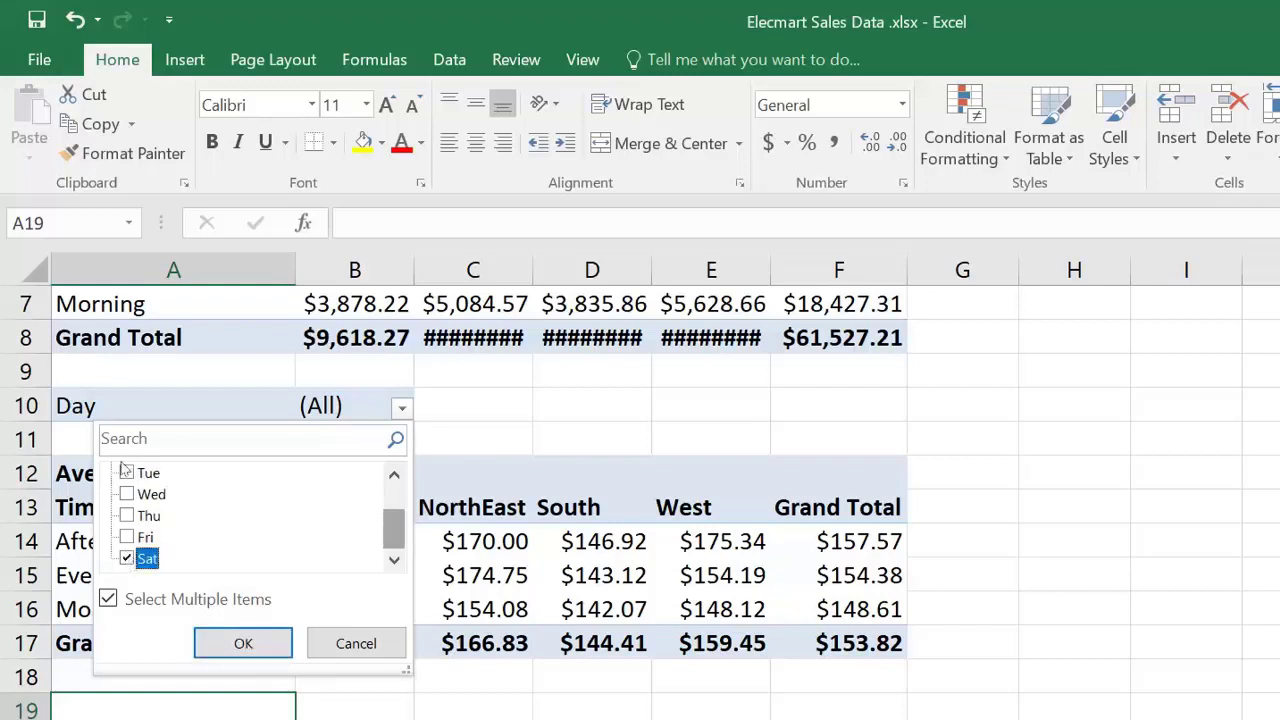
click(243, 643)
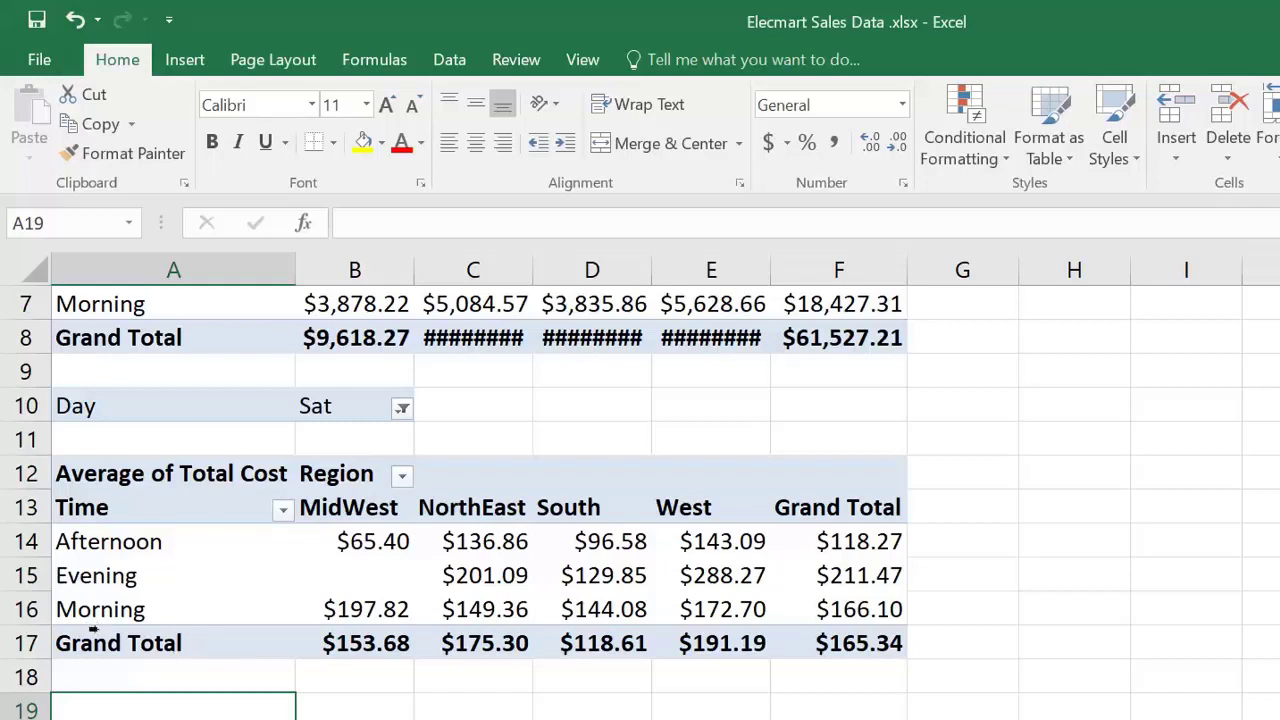
- Look up the Morning grand total average in the pivot table and enter 166.10 after question 6 in the exercise text box
click(60, 618)
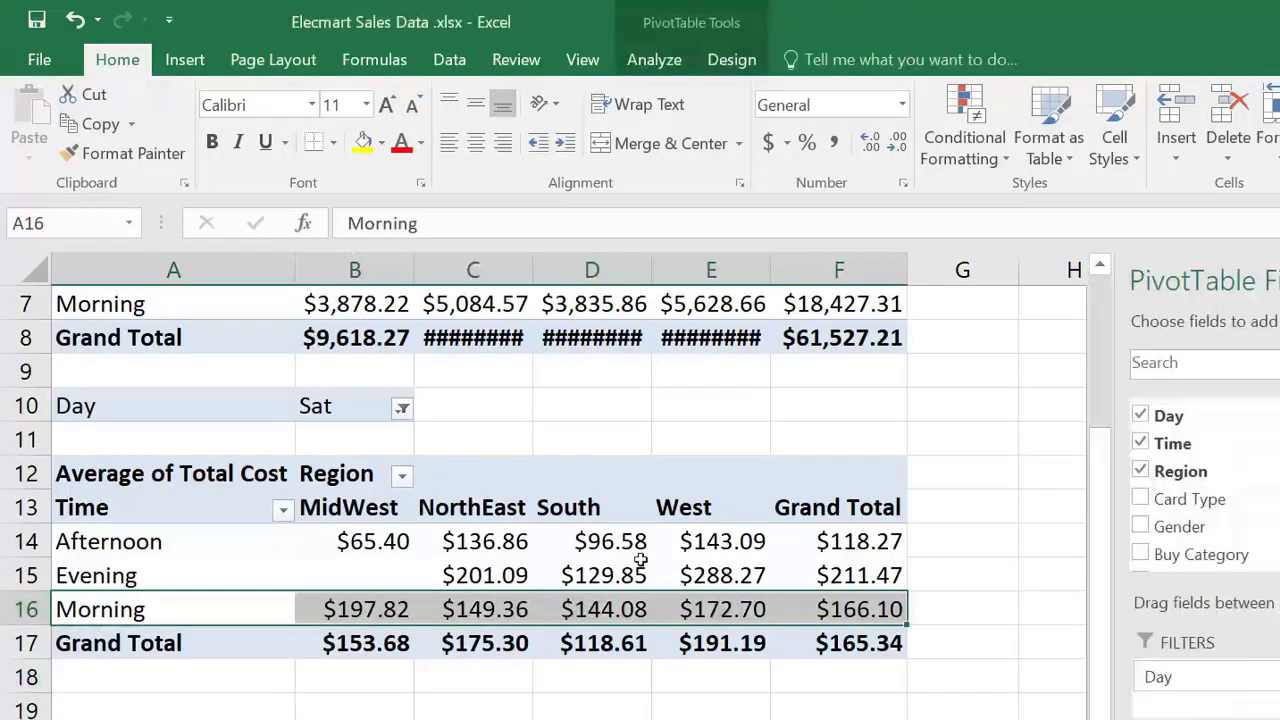
click(877, 610)
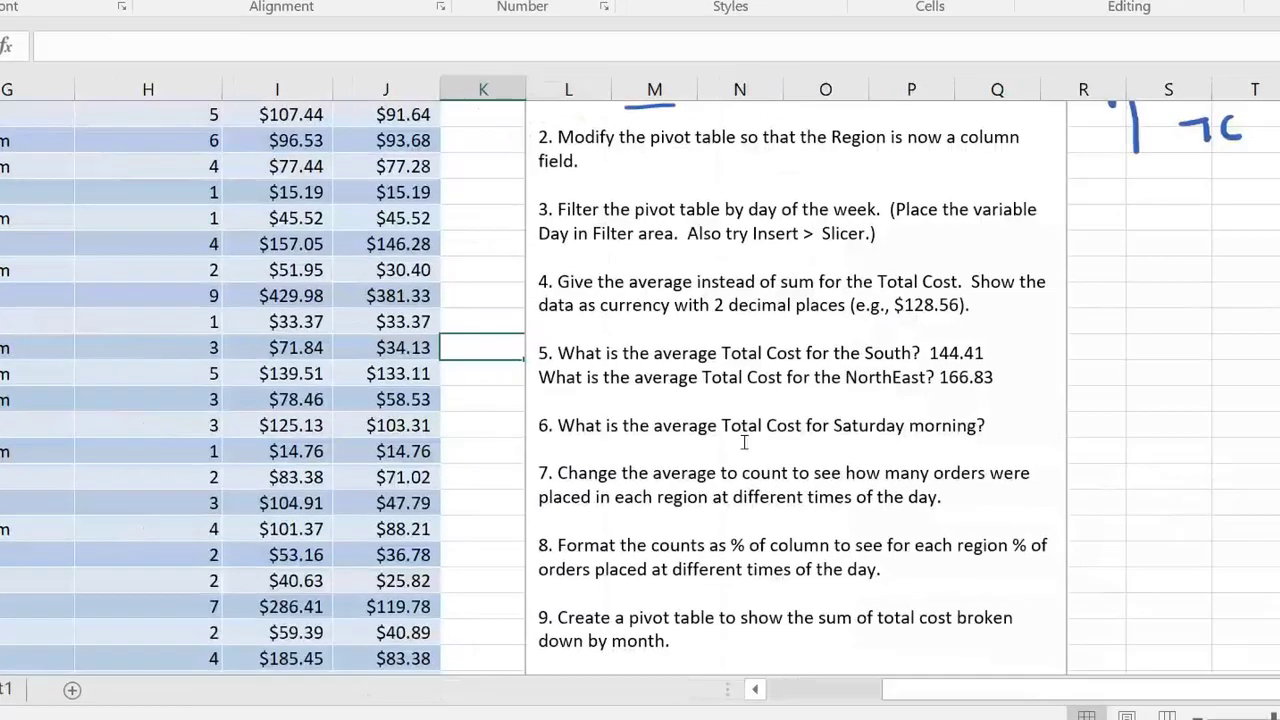
click(1073, 457)
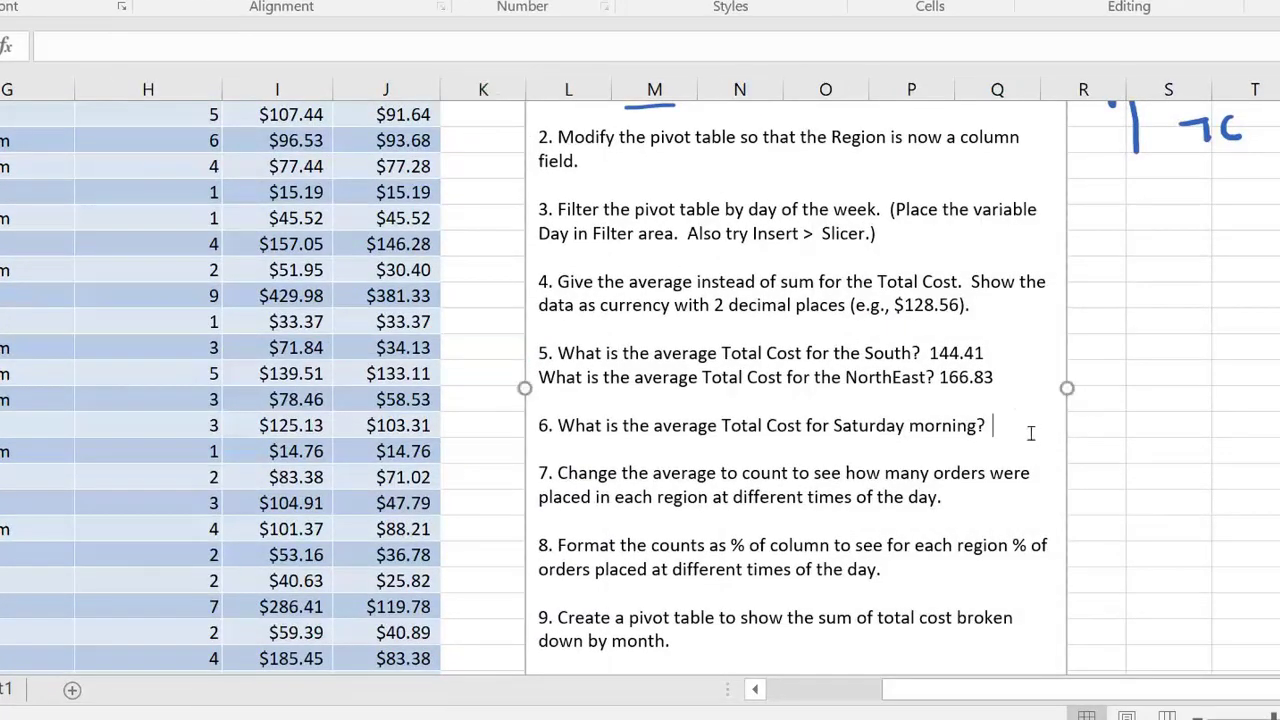
key(BackSpace)
text(66.10)
click(978, 575)
click(1151, 426)
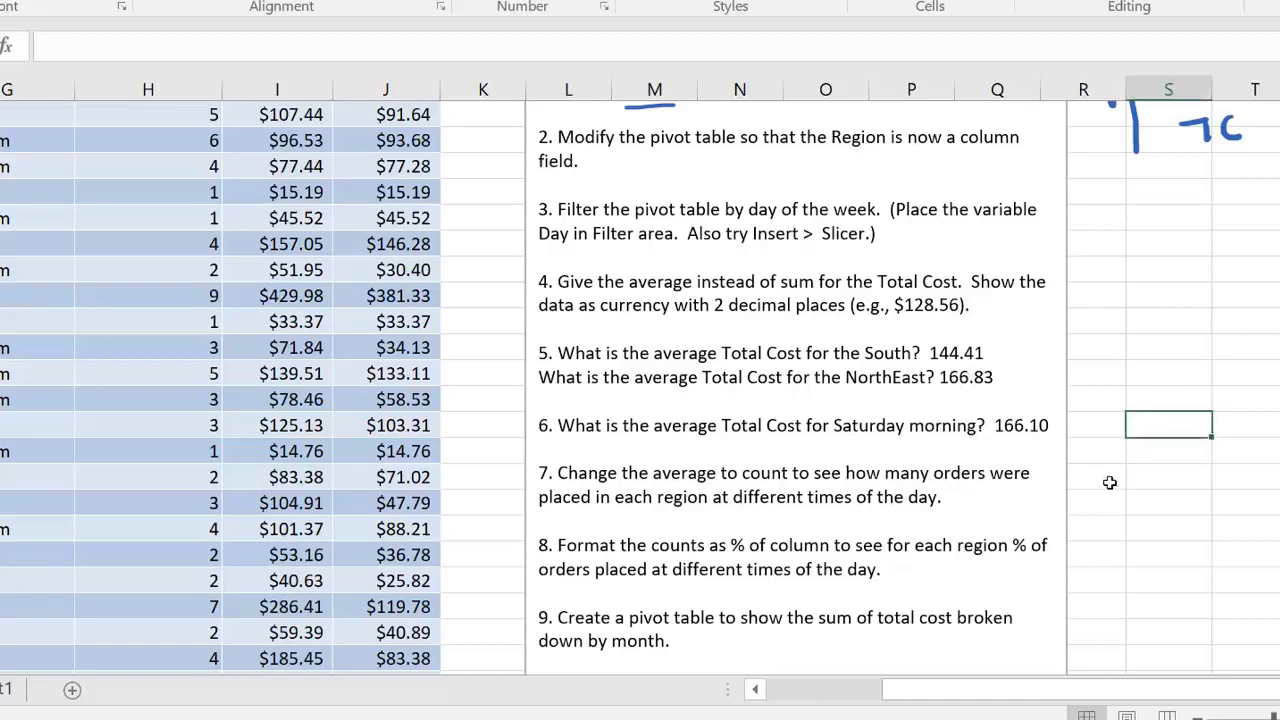
- Read exercise question 7 and change the lower pivot table's Total Cost value field to summarize by Count
ctrl+scroll(1104, 484, up, 1)
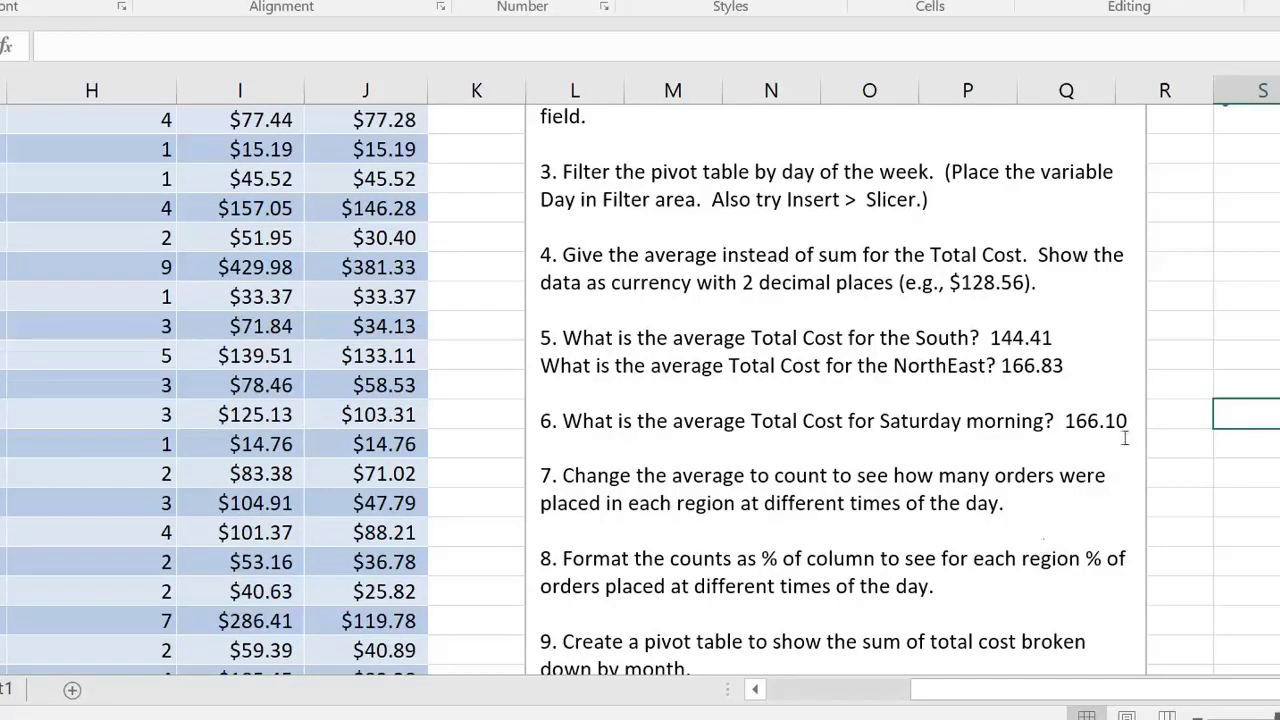
scroll(1215, 500, down, 2)
click(930, 345)
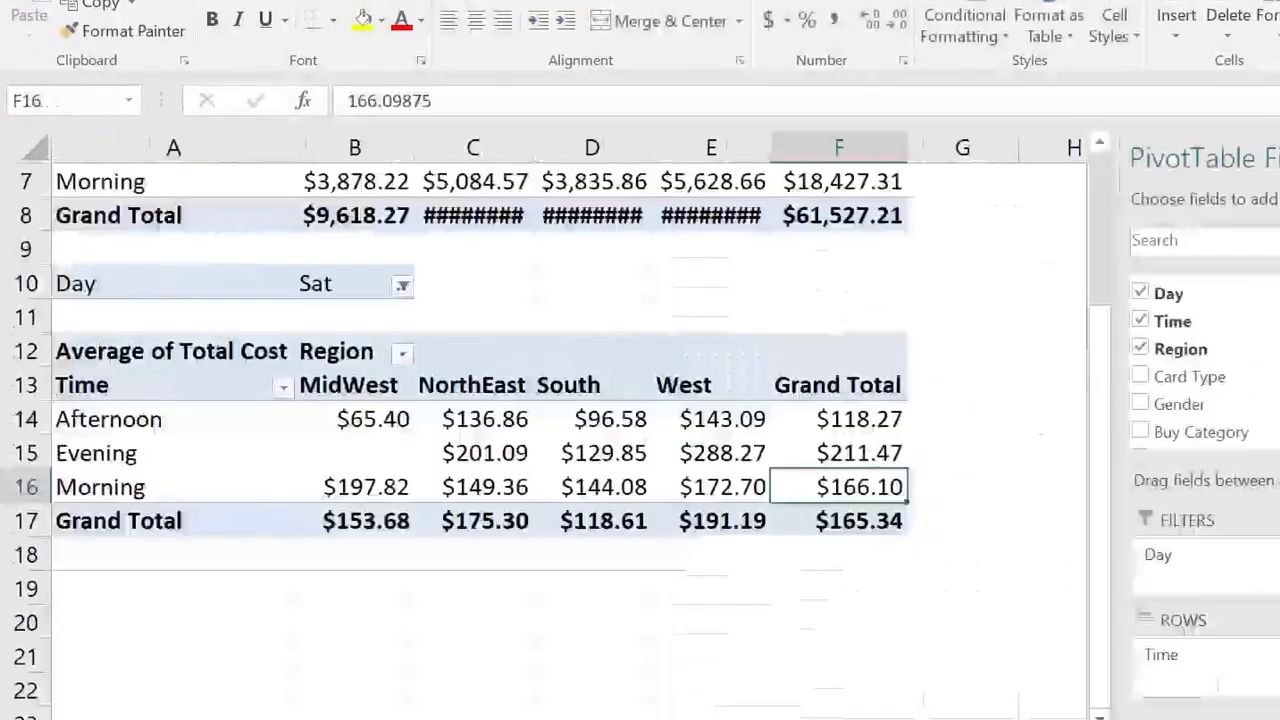
click(333, 426)
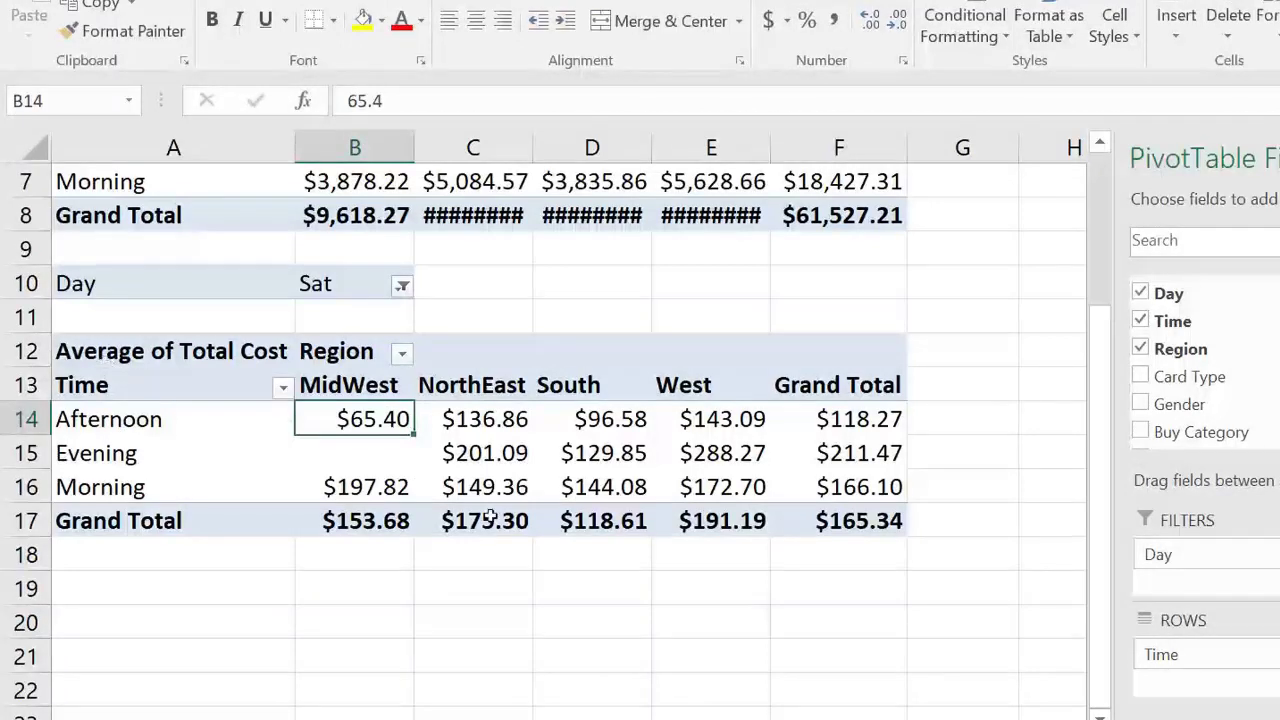
mouse_move(547, 456)
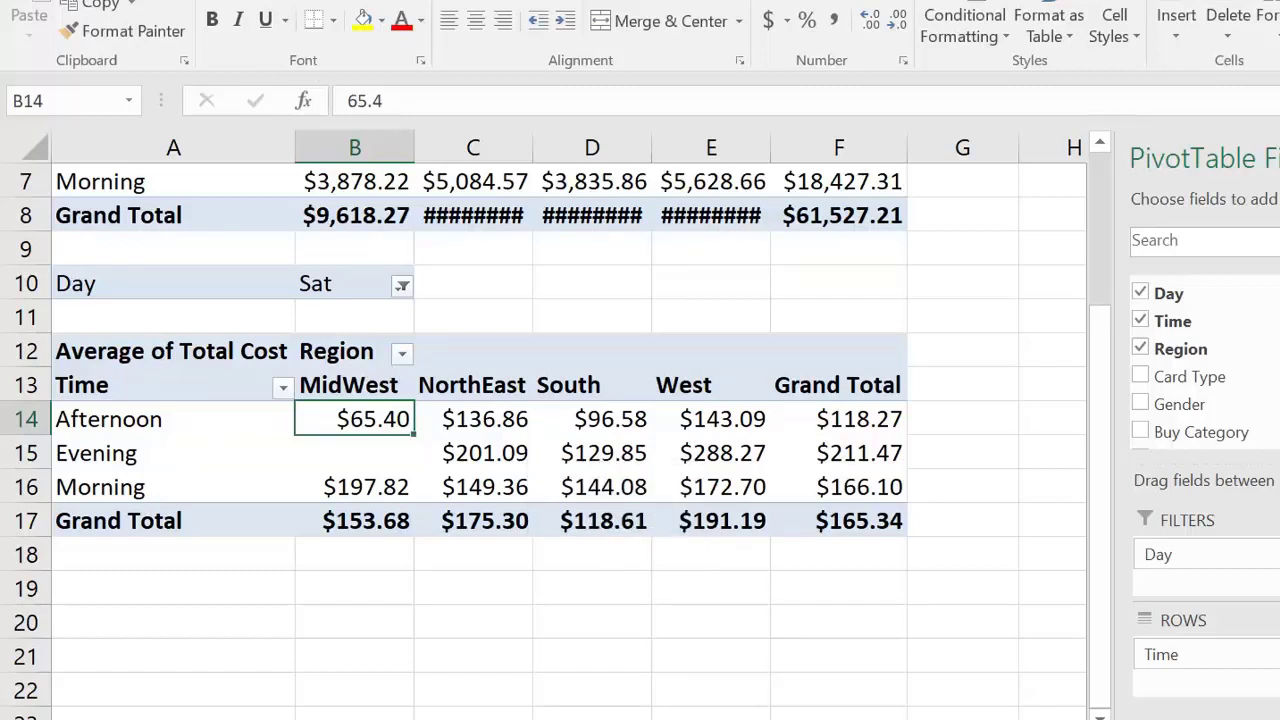
click(205, 31)
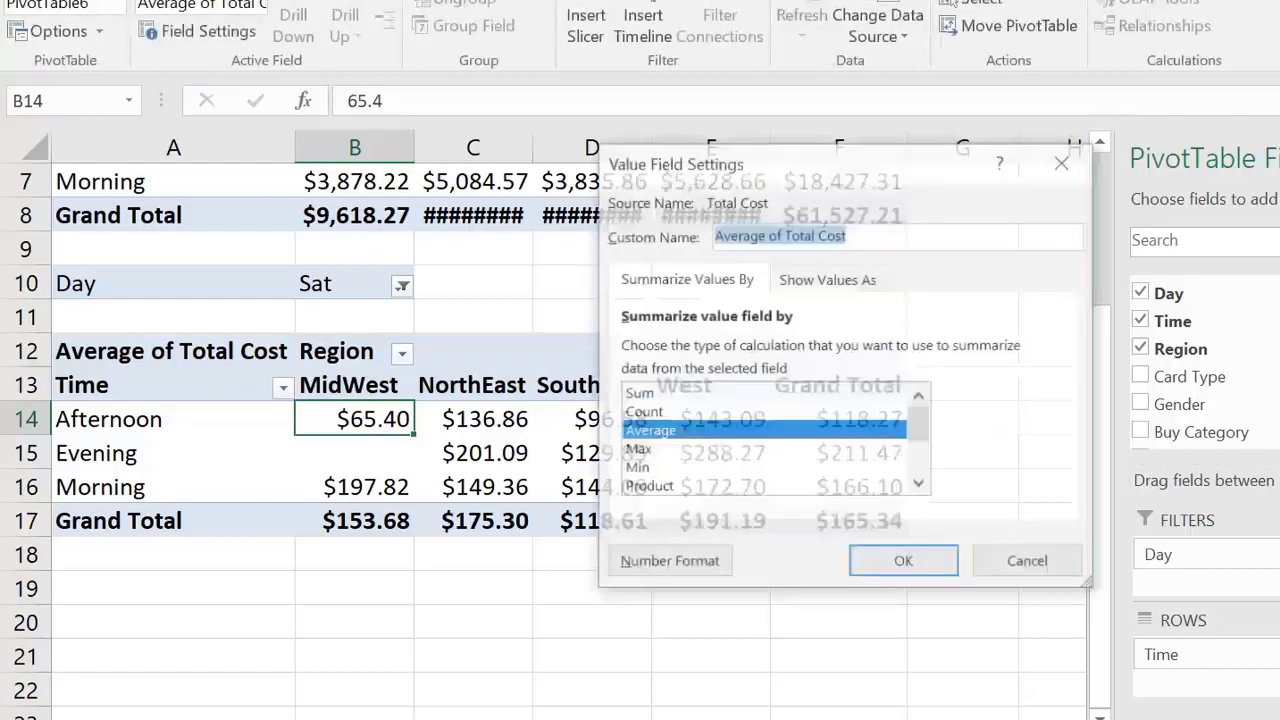
click(643, 412)
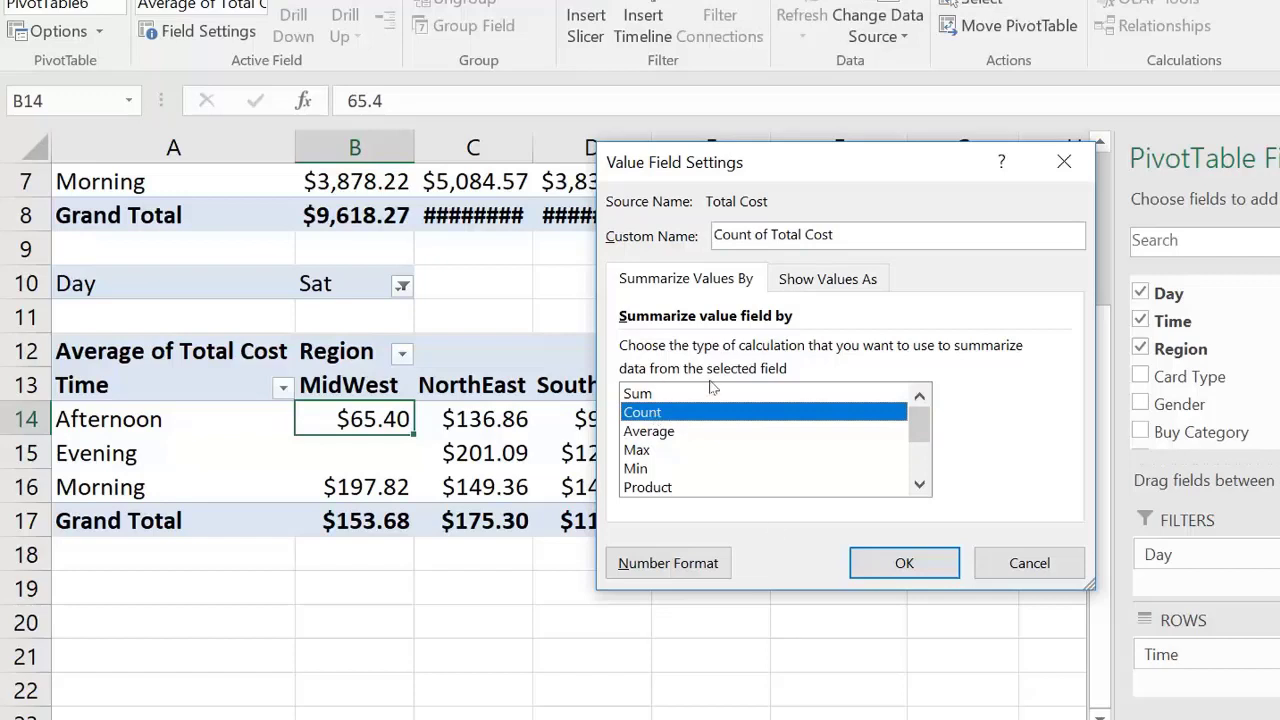
click(866, 562)
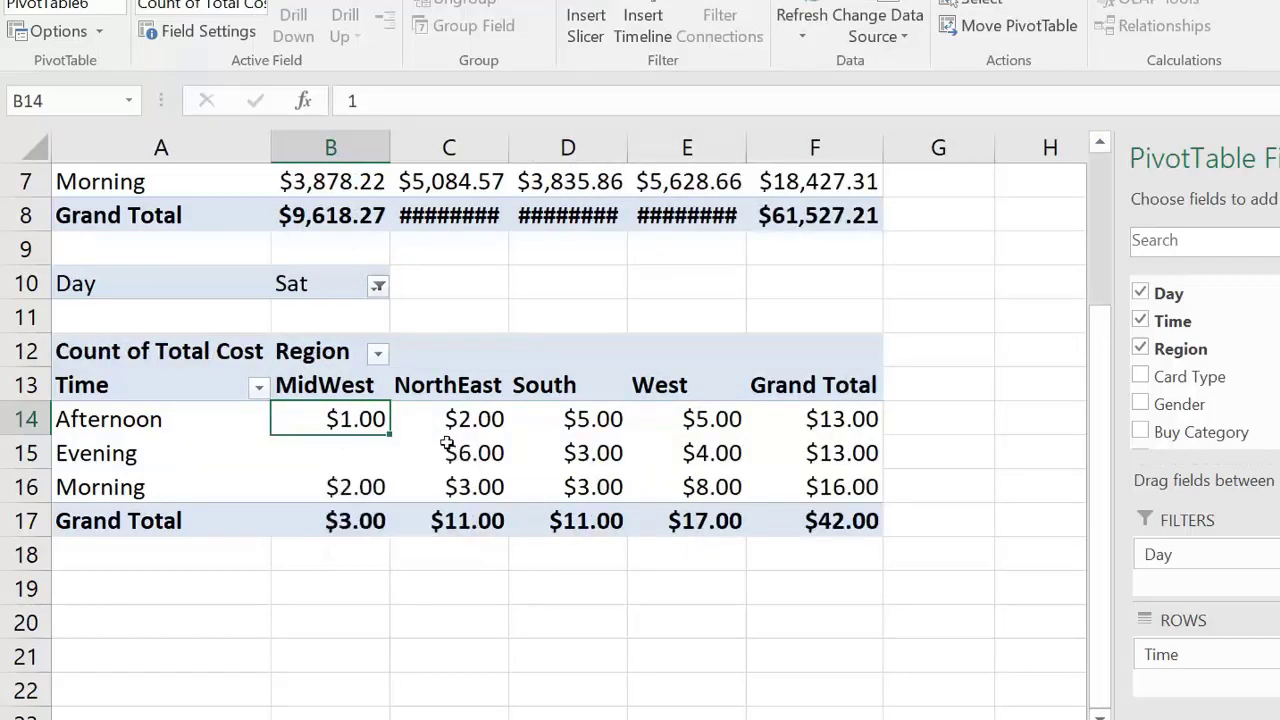
- Set the number format of the Count of Total Cost field to Number with 0 decimal places
mouse_move(648, 457)
click(163, 33)
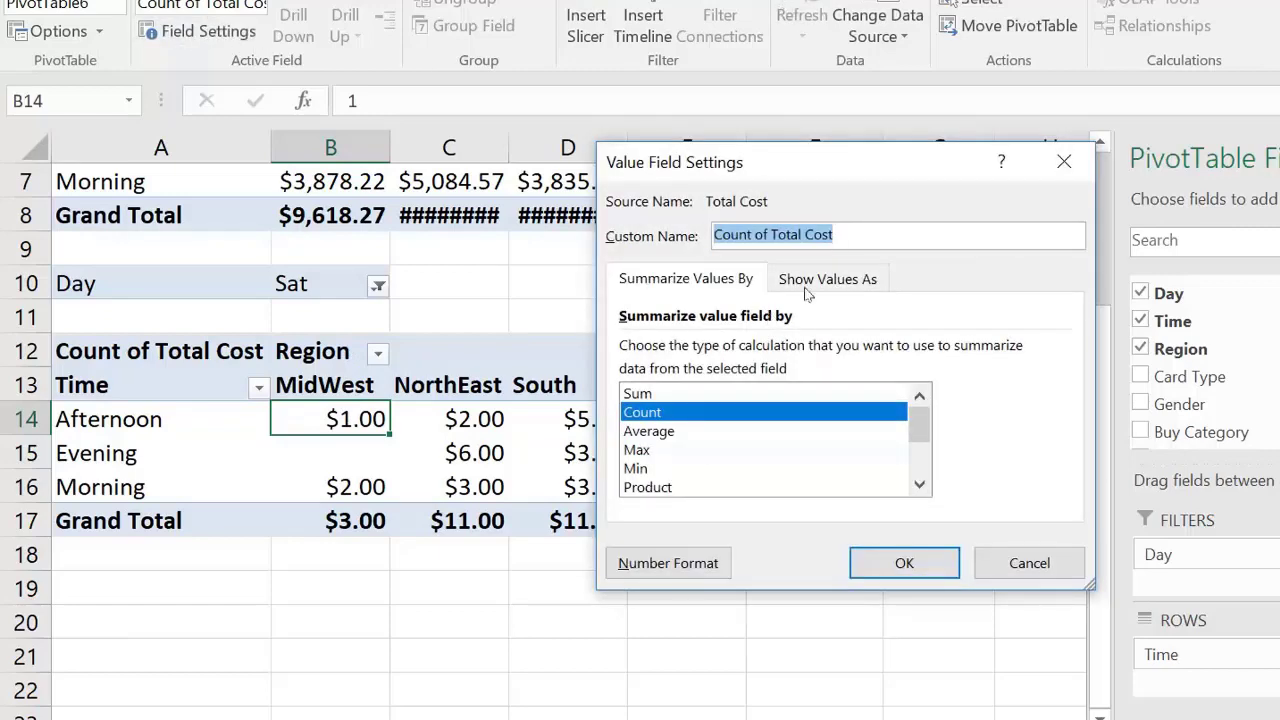
click(672, 560)
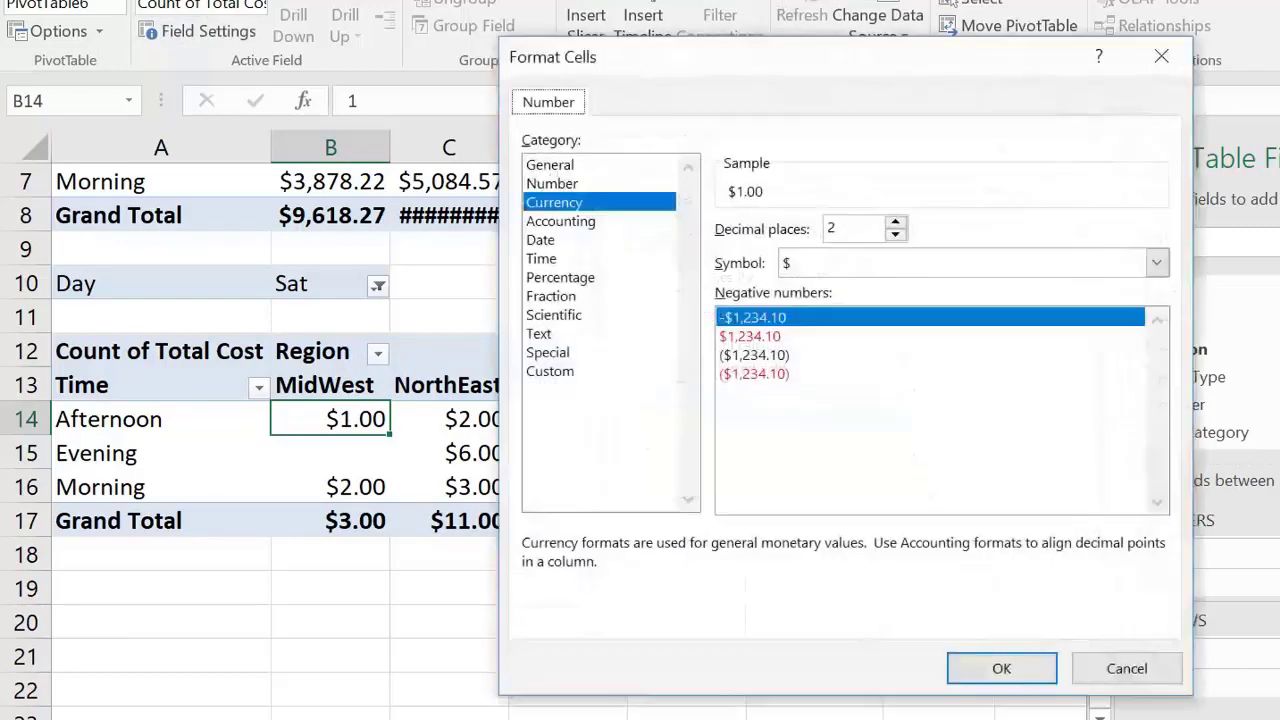
click(551, 185)
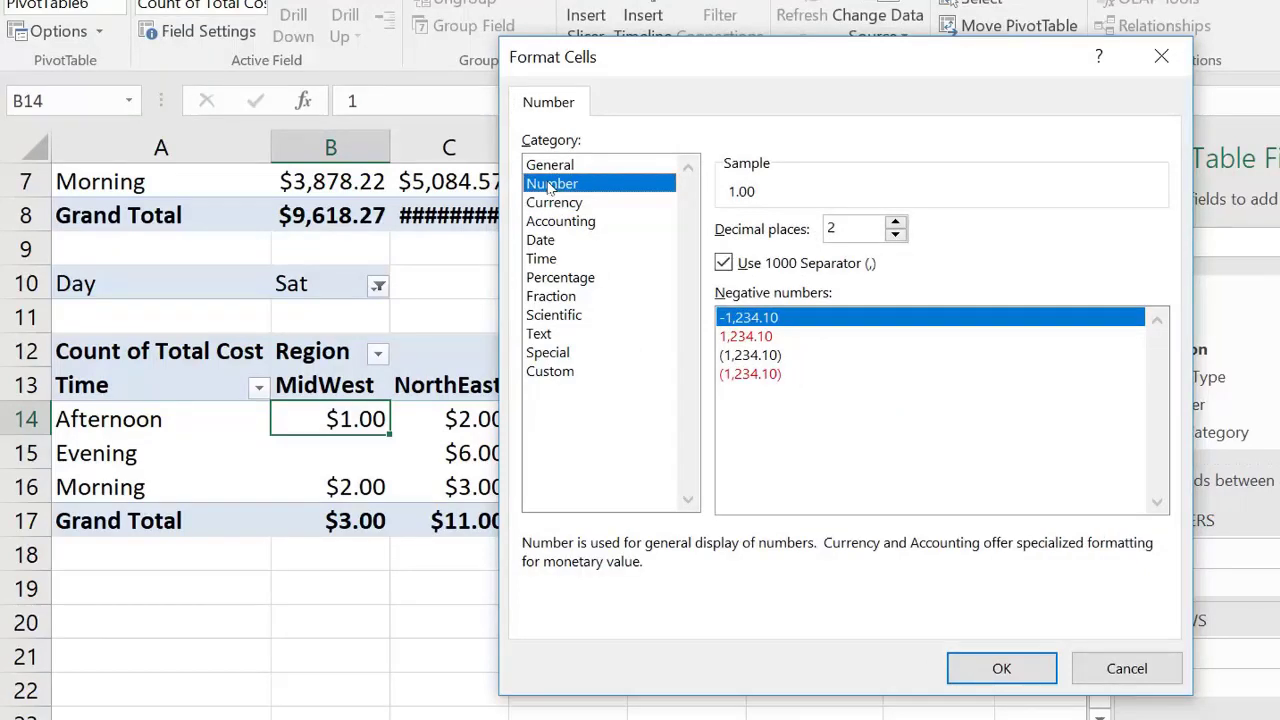
click(895, 222)
click(895, 222)
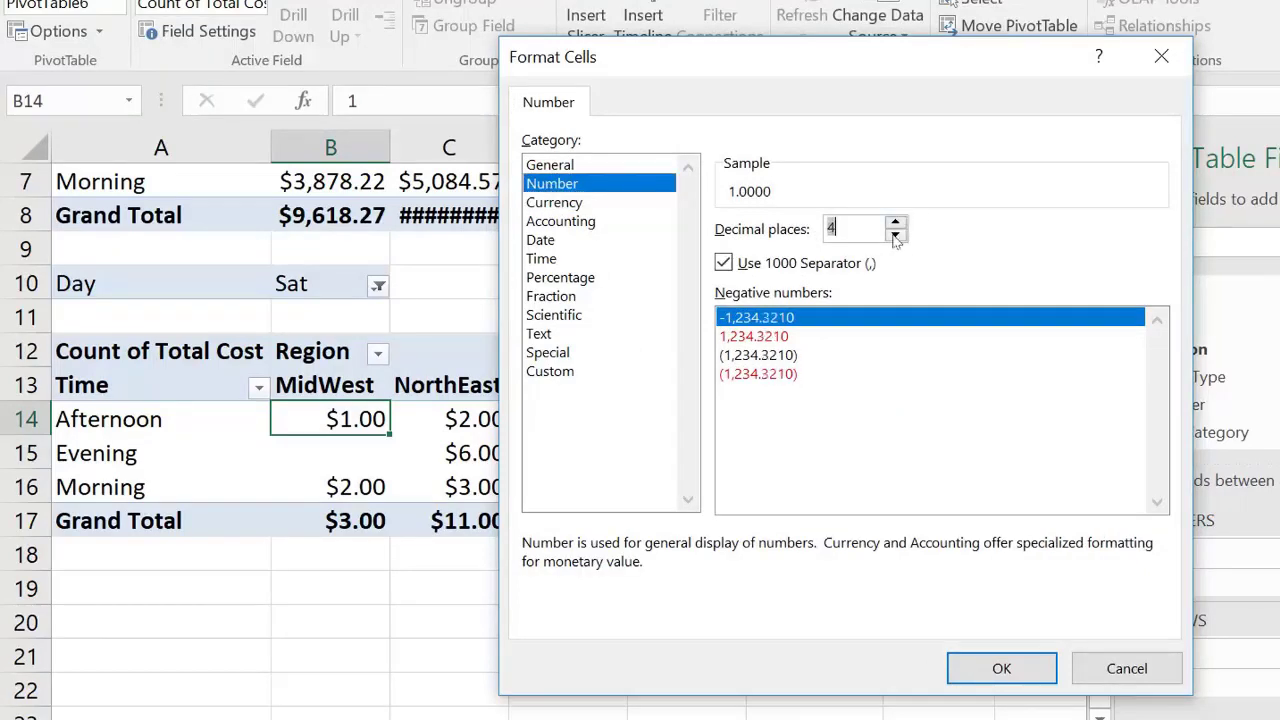
click(895, 236)
click(895, 236)
click(895, 236)
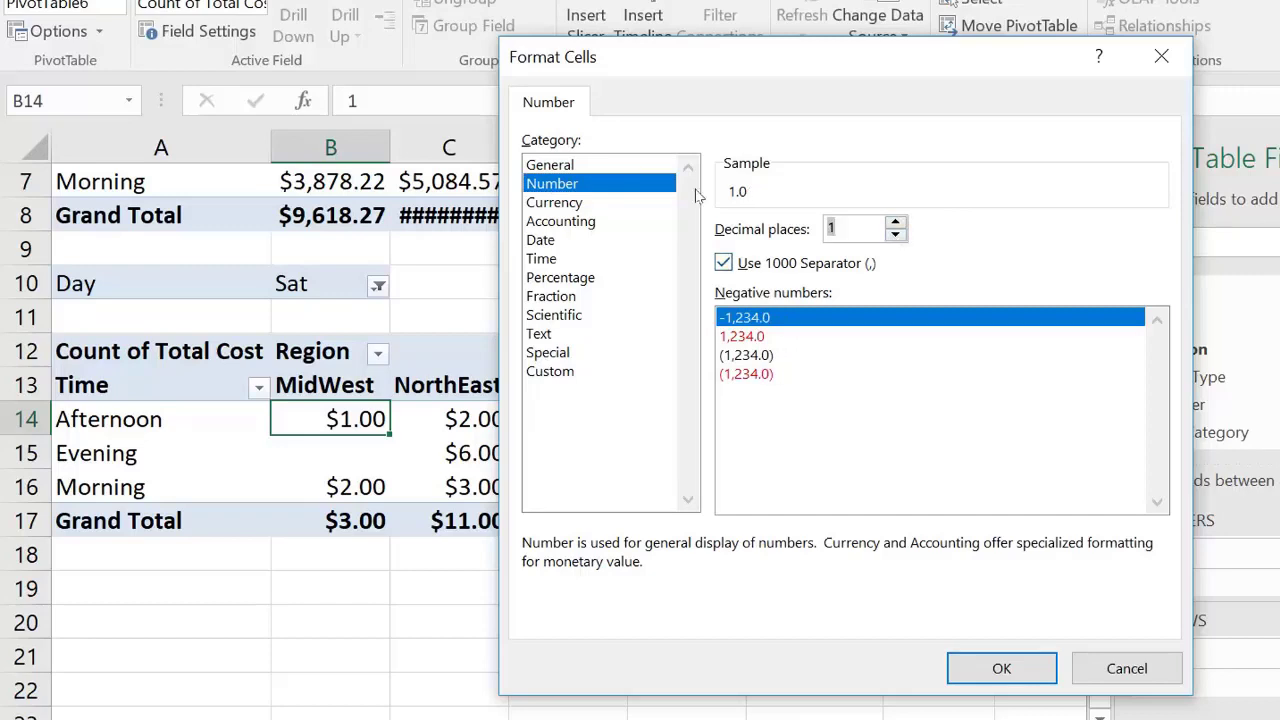
click(895, 234)
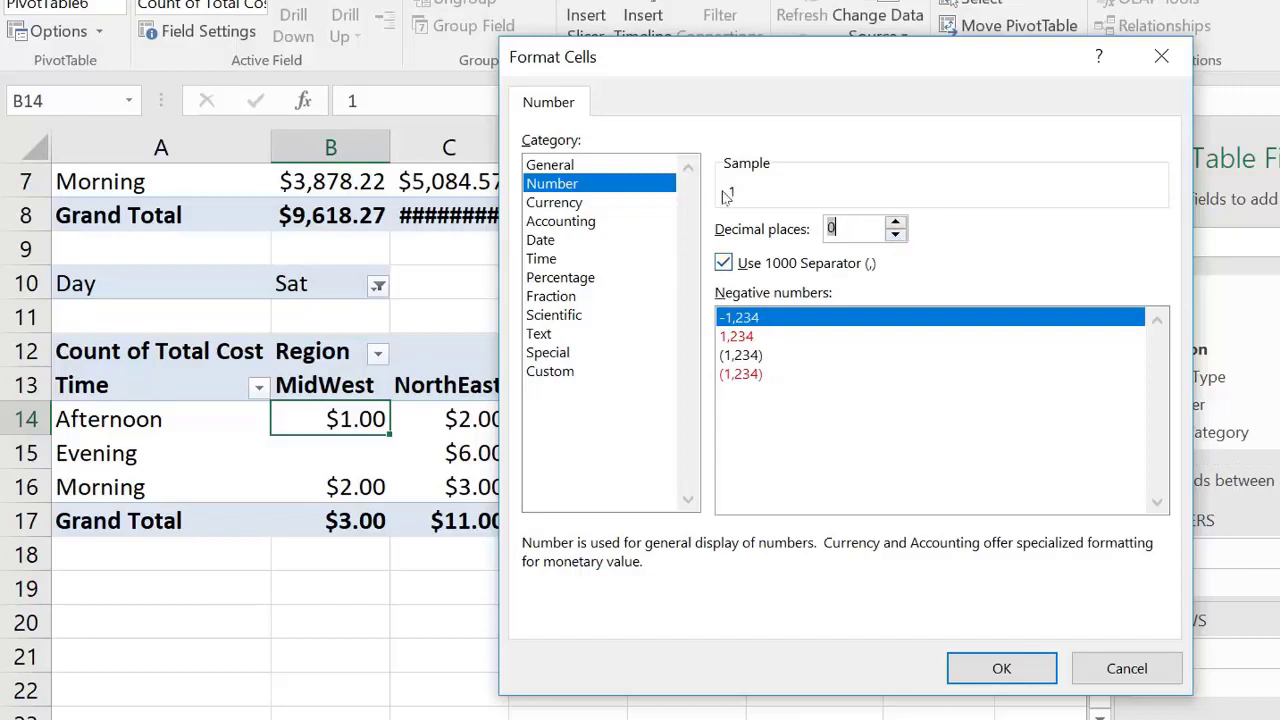
click(1001, 668)
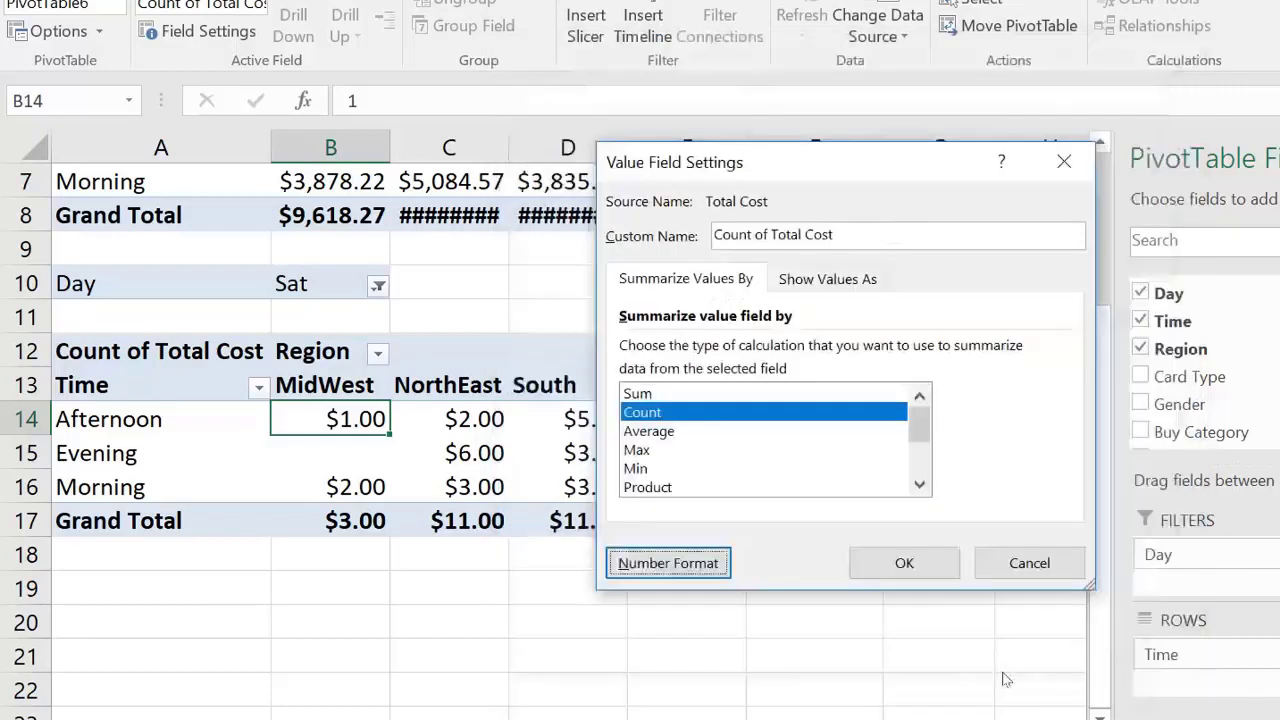
click(897, 565)
click(533, 460)
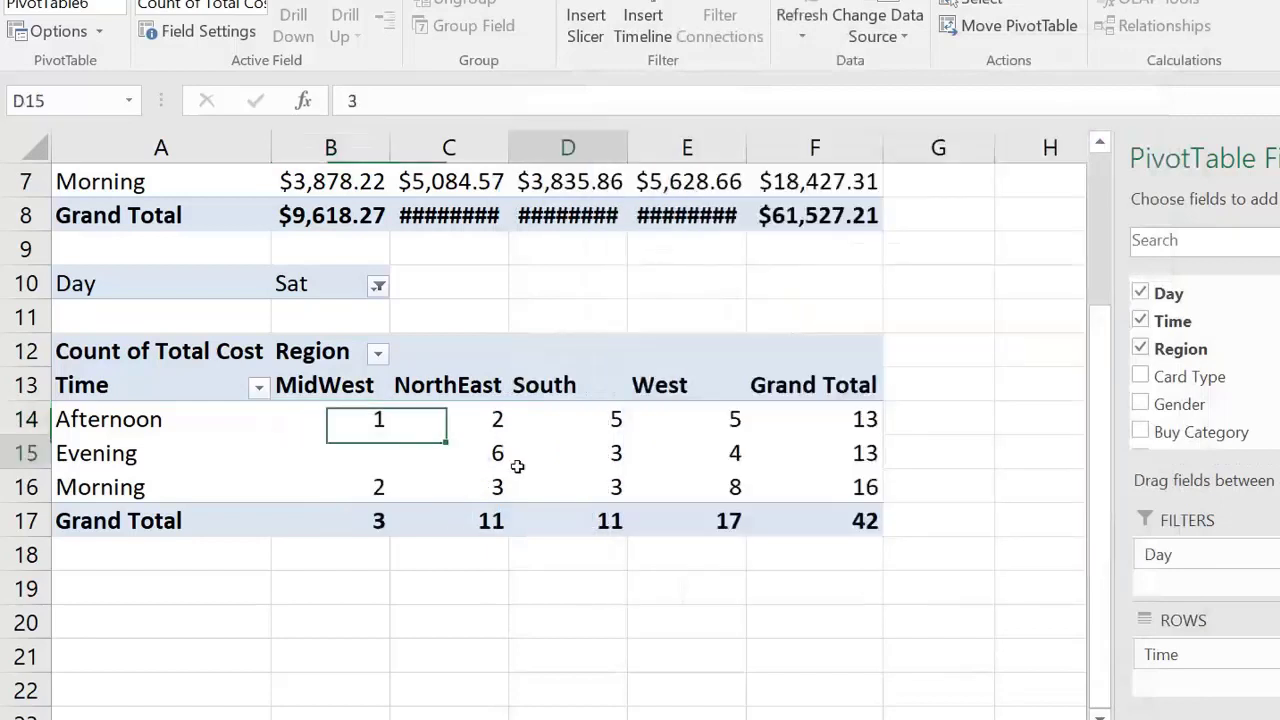
mouse_move(548, 510)
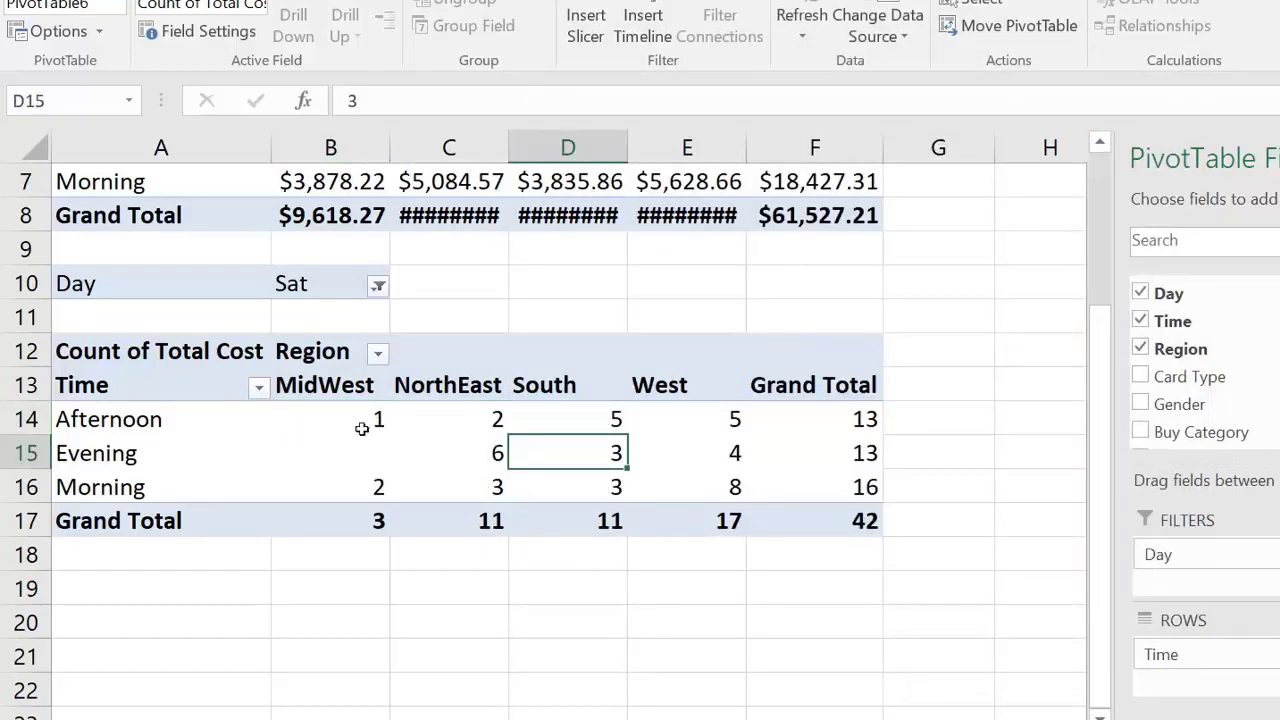
mouse_move(352, 429)
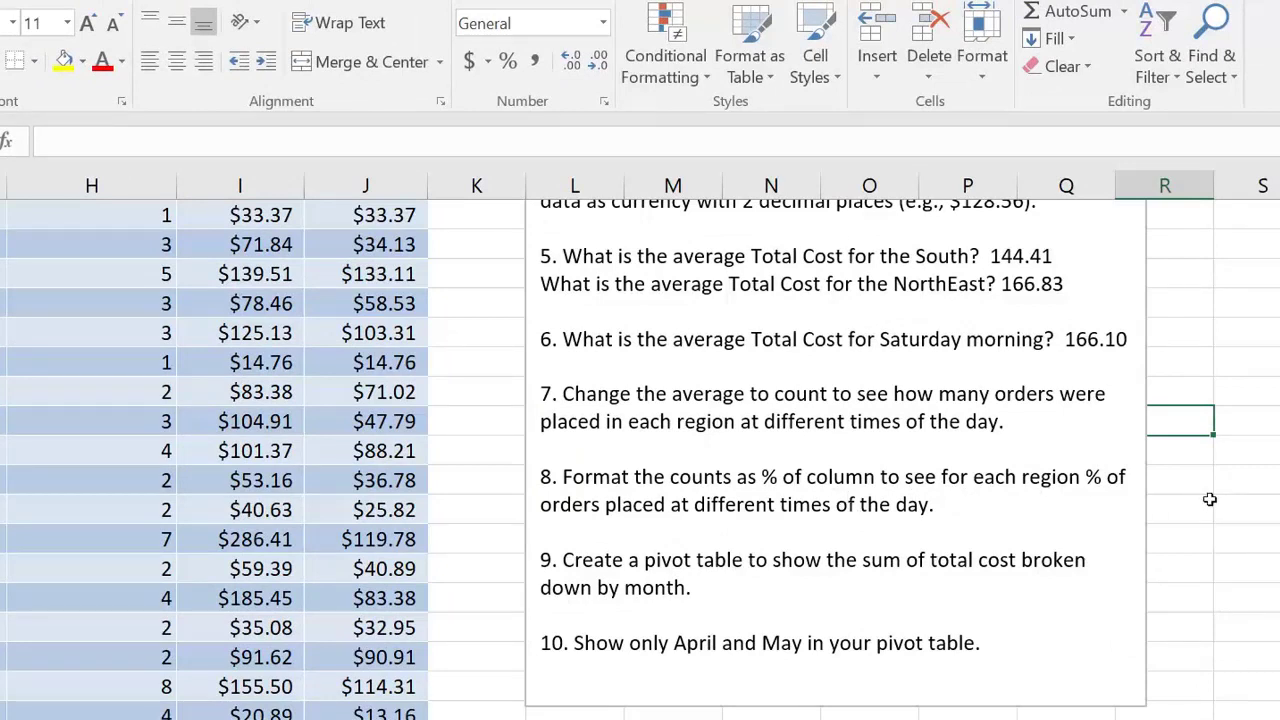
- In blue ink on the Data sheet, circle "% of column" and "each region" and underline "% of orders placed" in question 8
scroll(640, 450, right, 3)
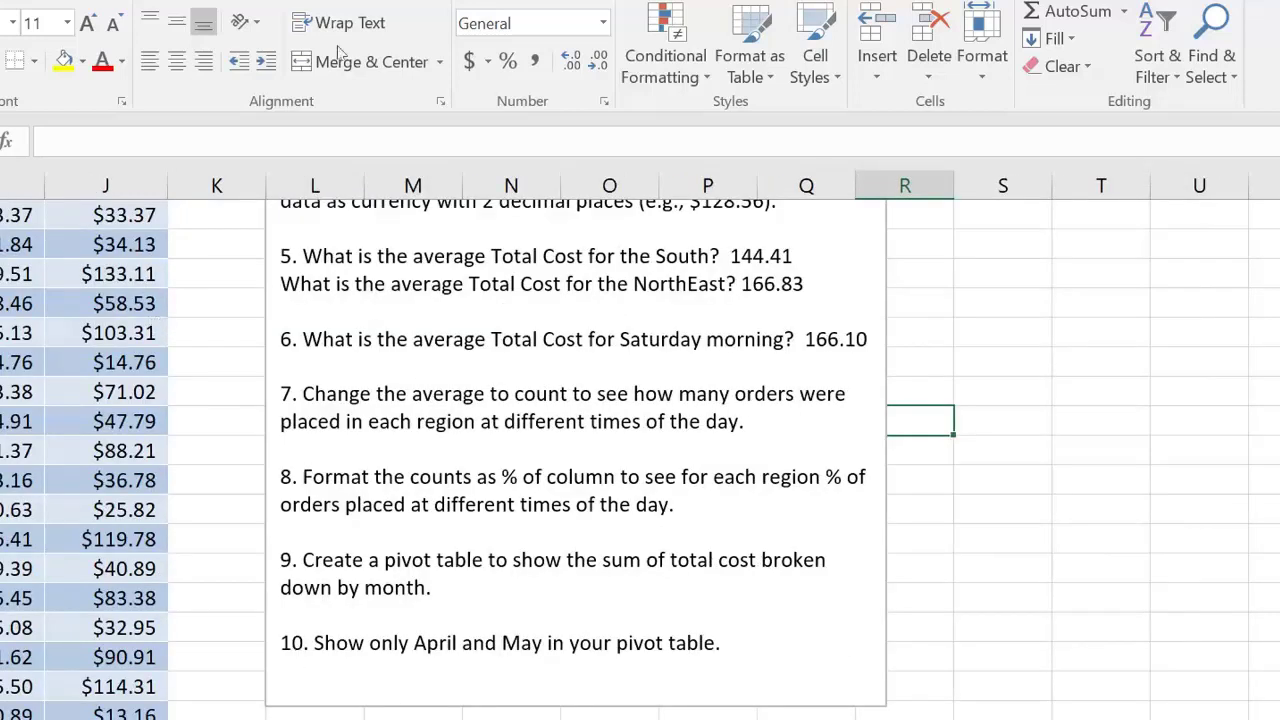
click(340, 1)
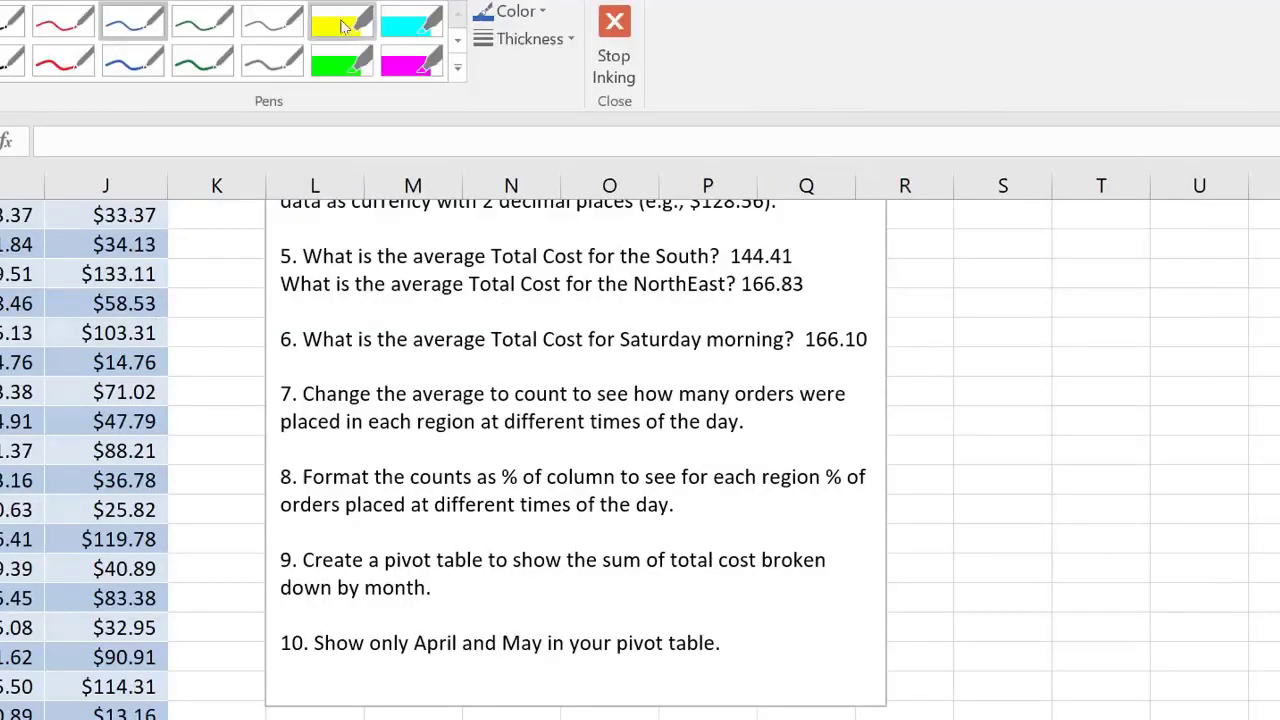
click(508, 42)
click(536, 120)
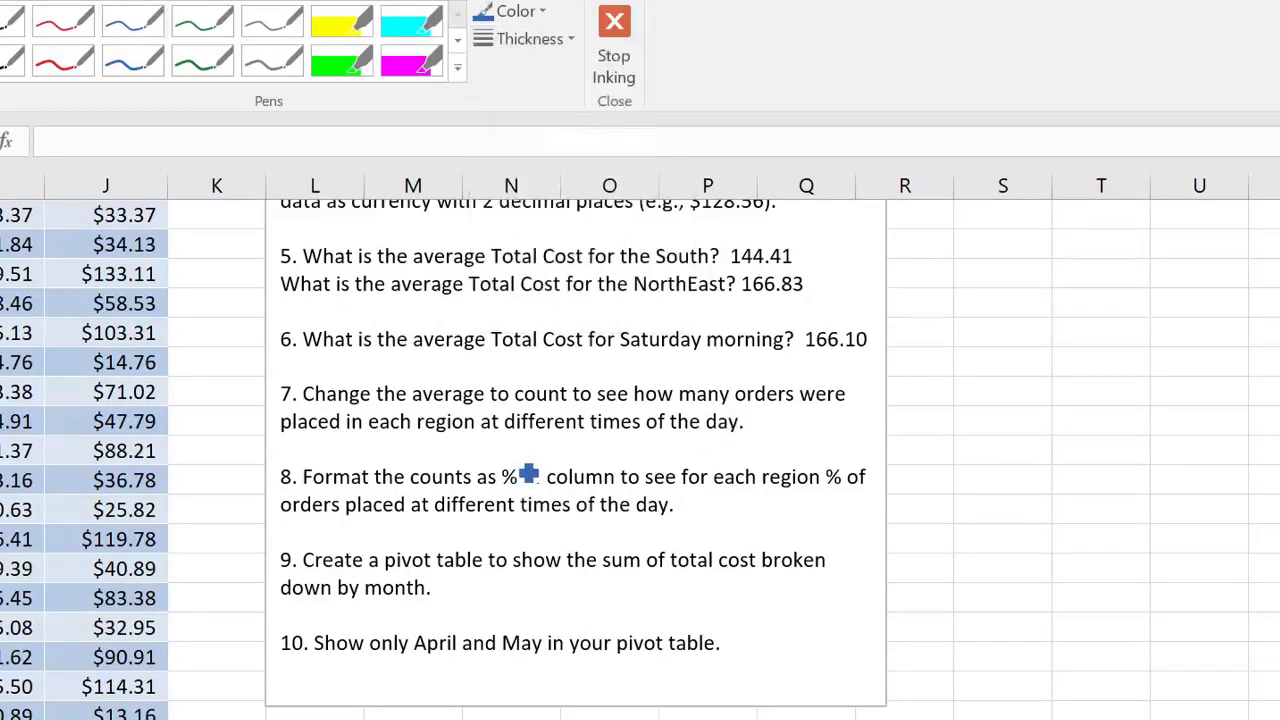
mouse_move(532, 462)
mouse_down()
mouse_move(556, 503)
mouse_move(557, 474)
mouse_up()
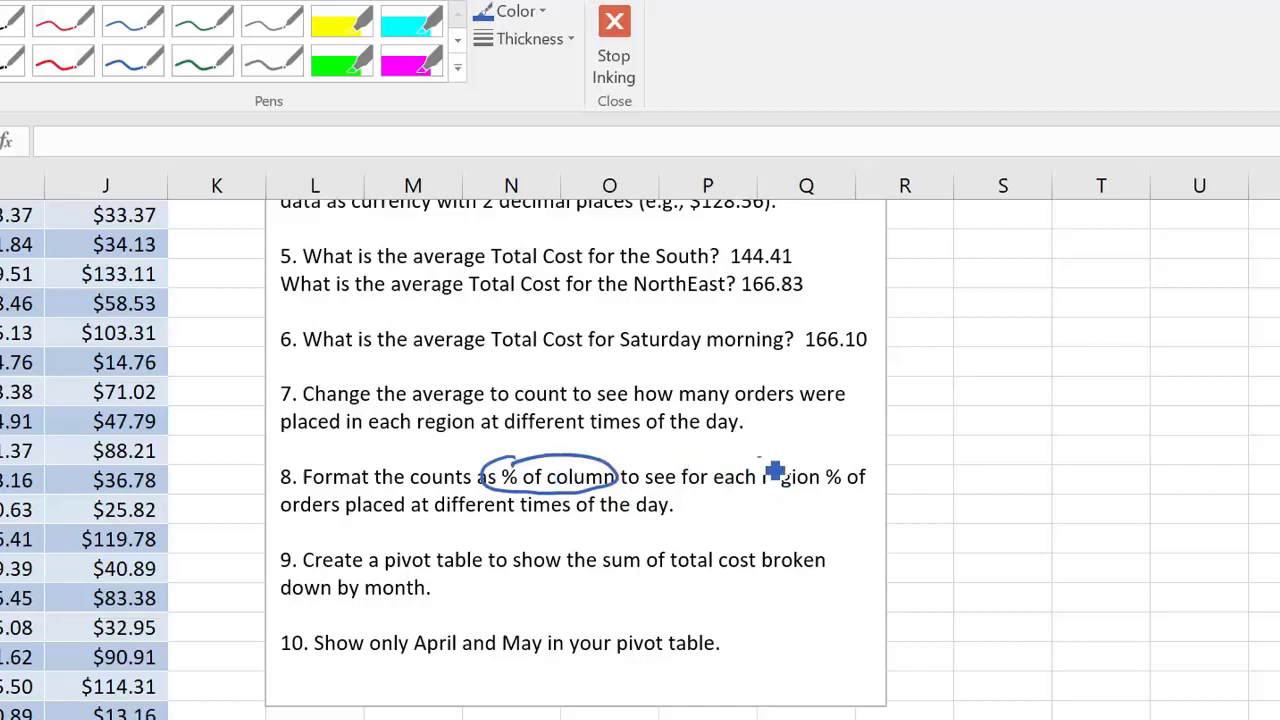
mouse_move(764, 462)
mouse_down()
mouse_move(800, 505)
mouse_move(770, 457)
mouse_up()
drag(833, 494, 867, 492)
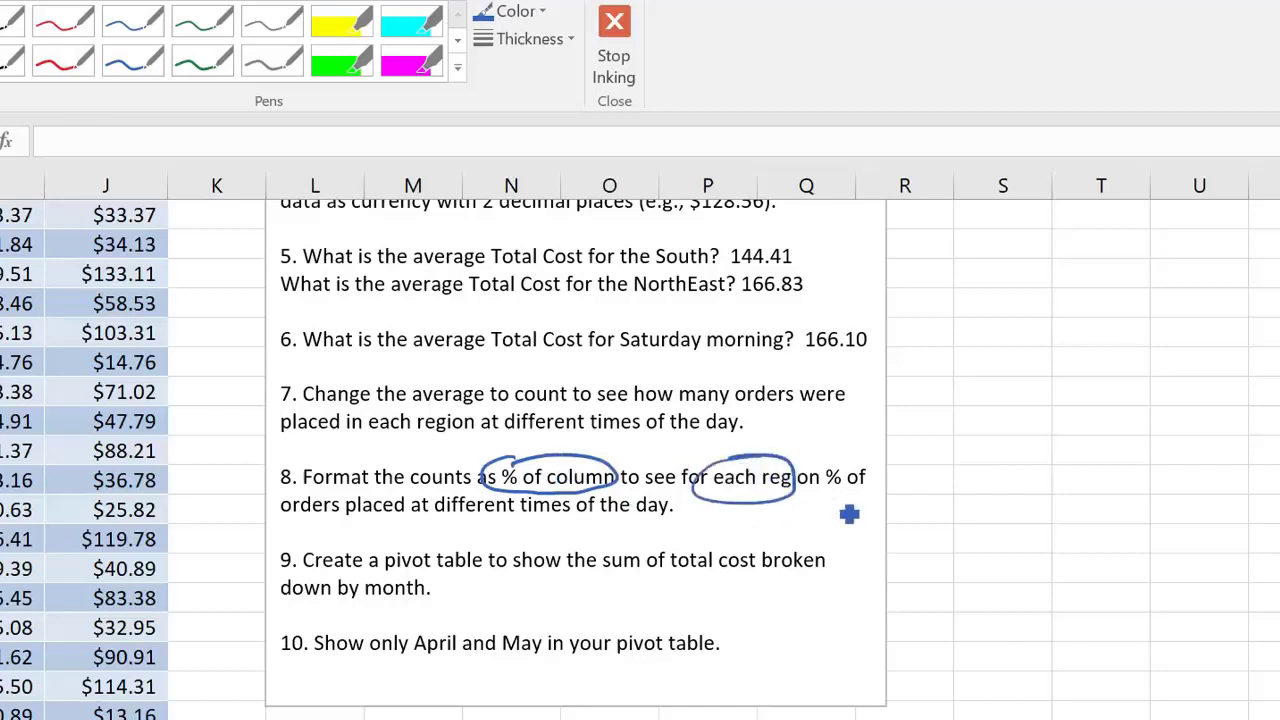
drag(308, 526, 380, 524)
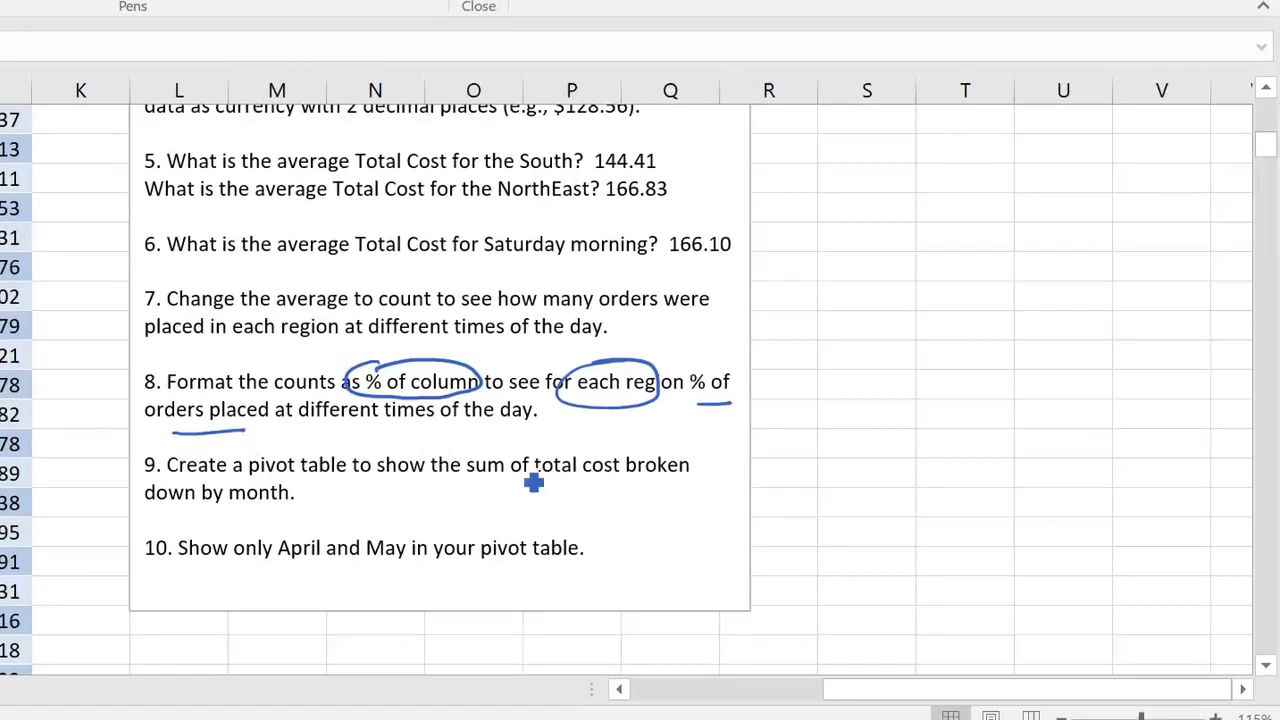
- Handwrite the note "In NE, what % of orders are placed in morning?" in blue ink beside question 8
drag(812, 340, 815, 362)
mouse_move(823, 350)
mouse_down()
mouse_move(840, 362)
mouse_move(886, 328)
mouse_up()
mouse_move(912, 330)
mouse_down()
mouse_move(898, 356)
mouse_move(912, 342)
mouse_up()
drag(899, 356, 926, 366)
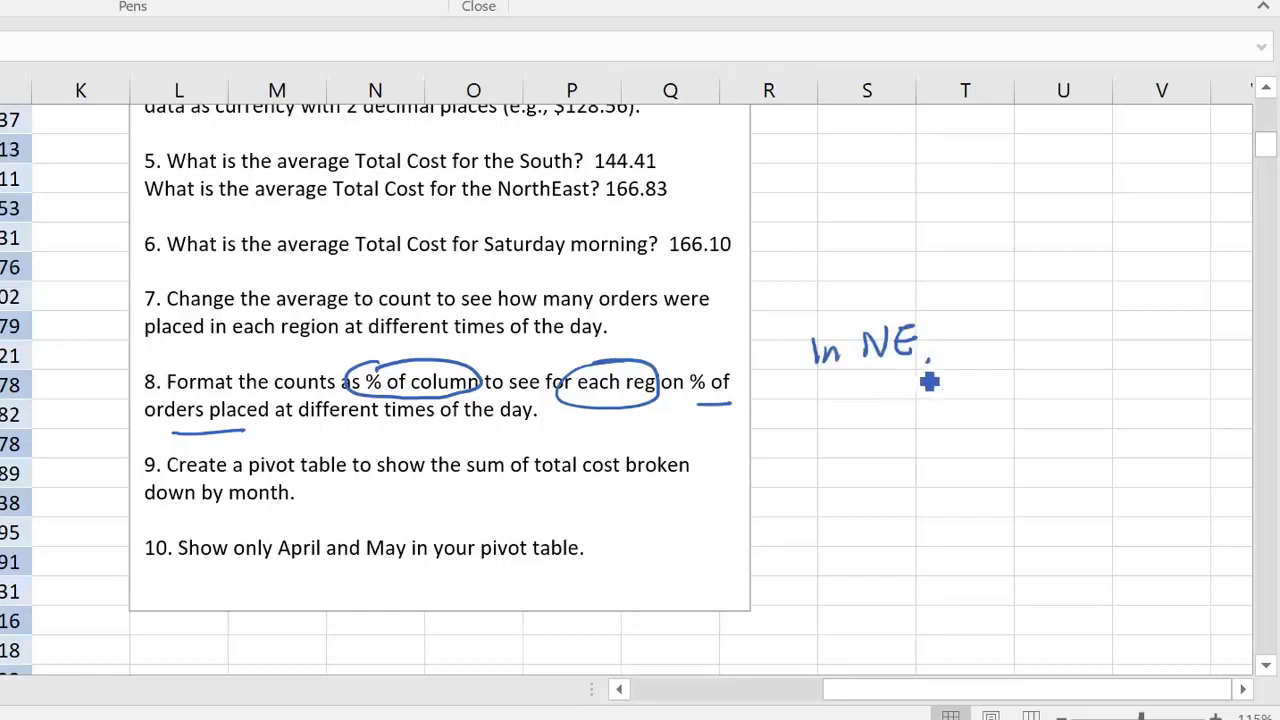
drag(816, 390, 876, 406)
mouse_move(878, 380)
mouse_down()
mouse_move(882, 404)
mouse_move(945, 402)
mouse_move(992, 380)
mouse_move(1078, 372)
mouse_up()
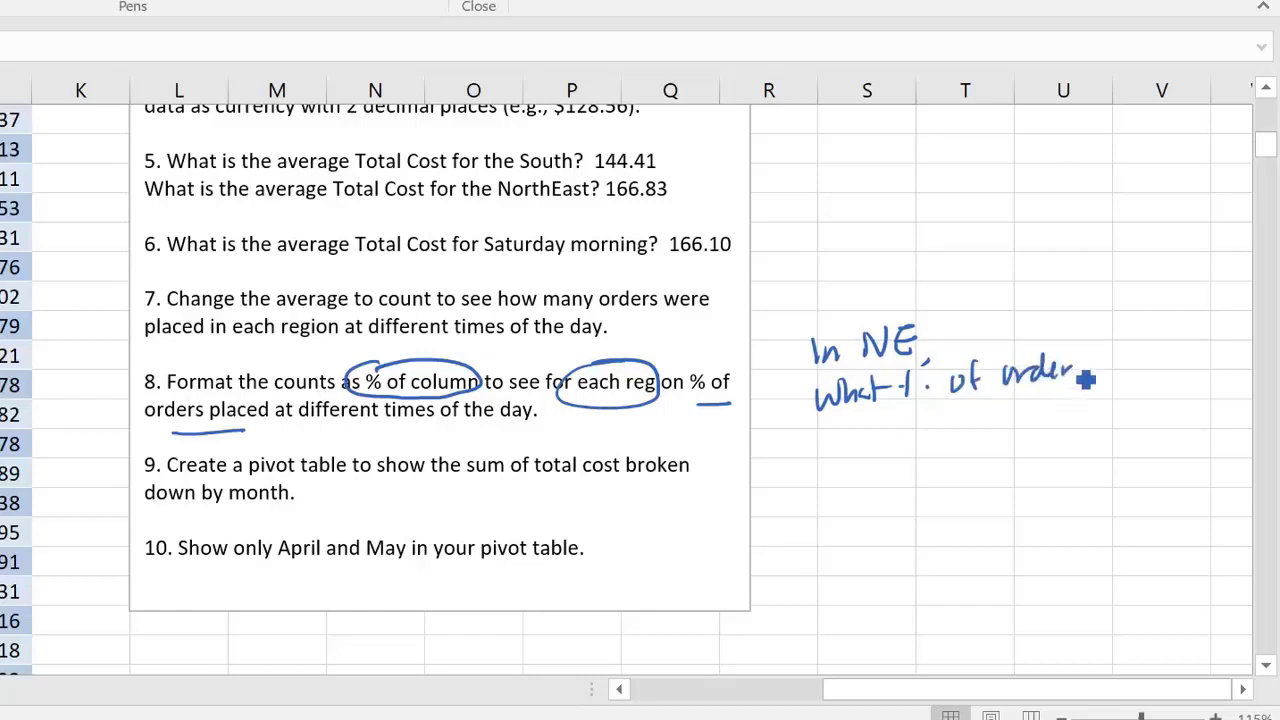
mouse_move(868, 432)
mouse_down()
mouse_move(886, 444)
mouse_move(1171, 412)
mouse_move(1180, 434)
mouse_move(1203, 416)
mouse_up()
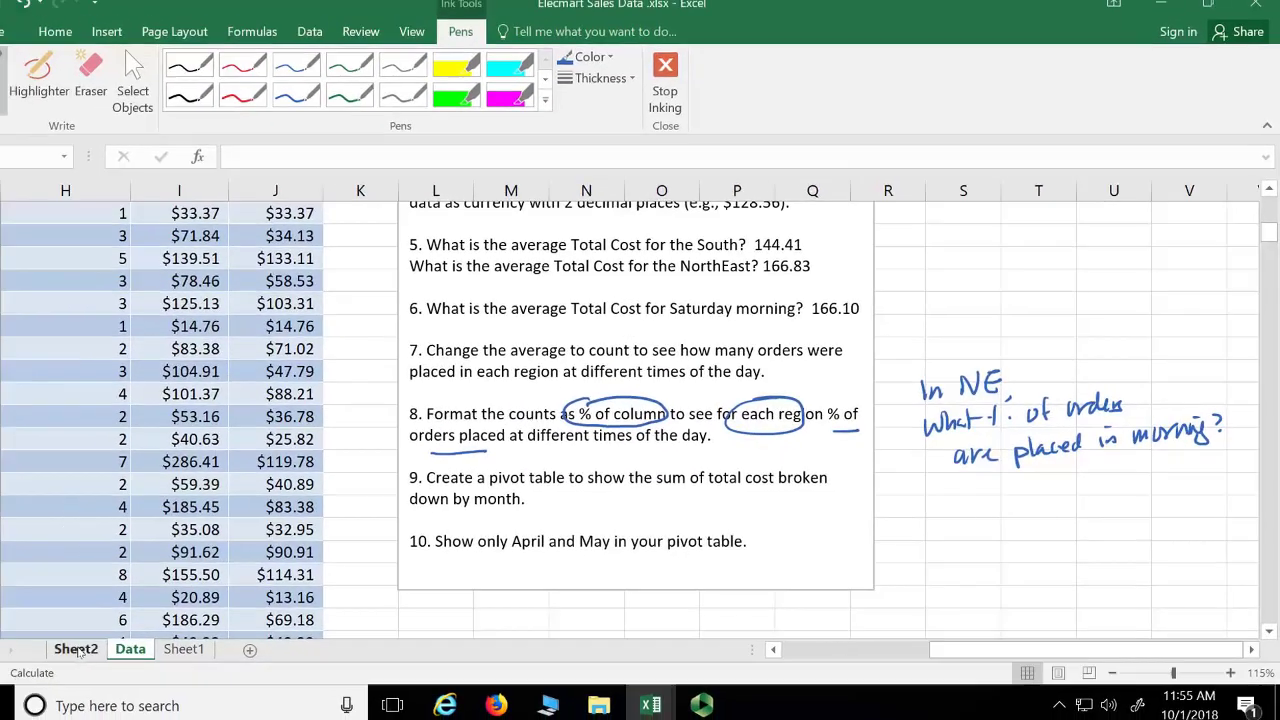
- On Sheet2, reset the lower pivot table's Day filter to include all days
click(107, 645)
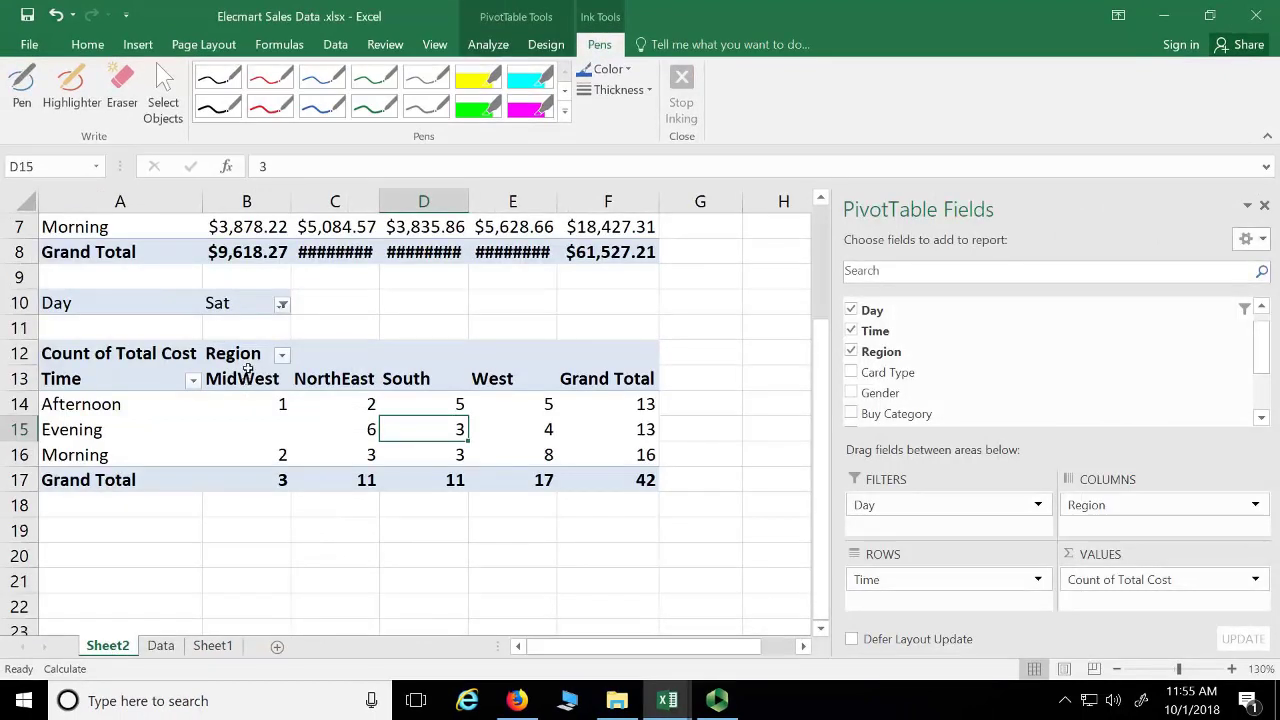
drag(335, 364, 342, 490)
mouse_move(334, 486)
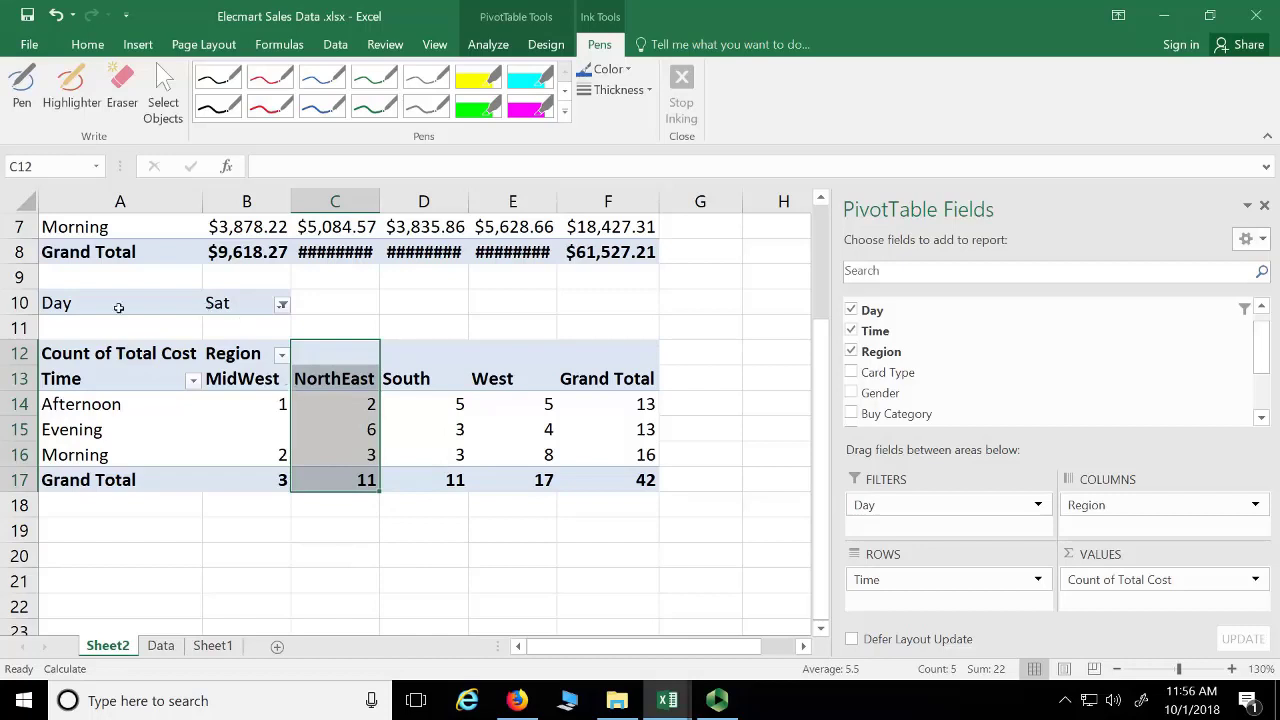
click(282, 306)
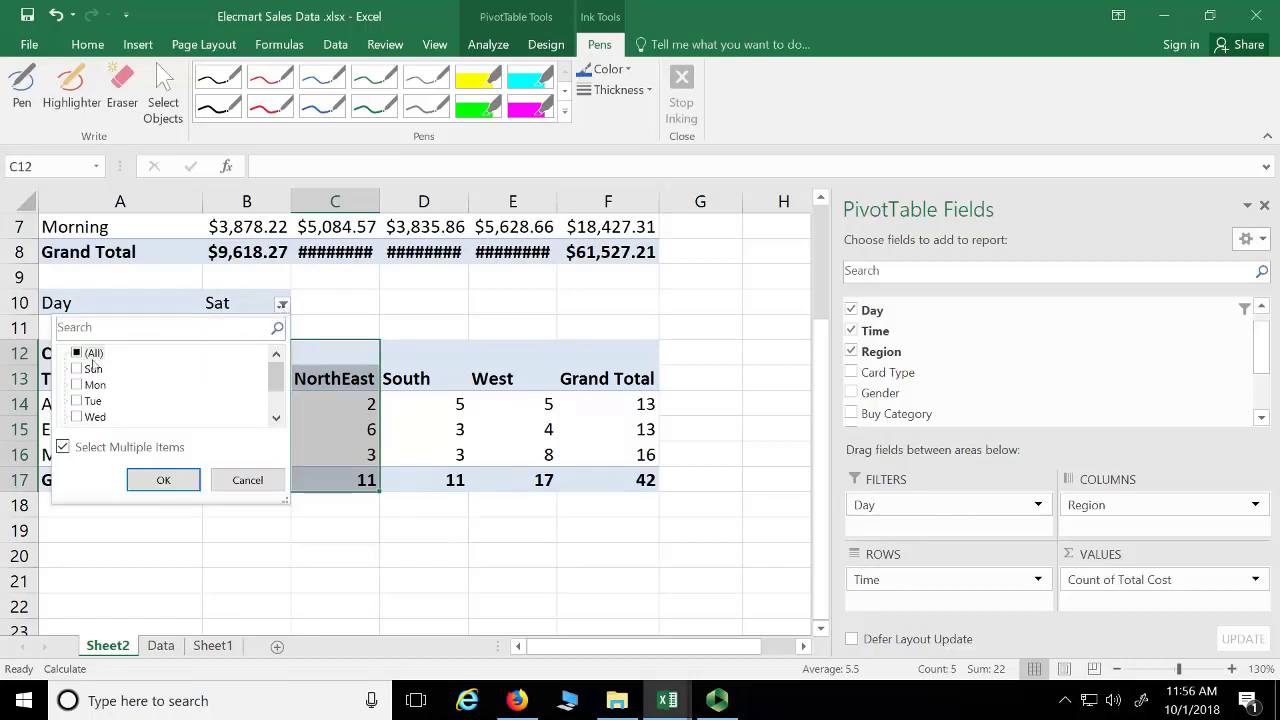
click(77, 353)
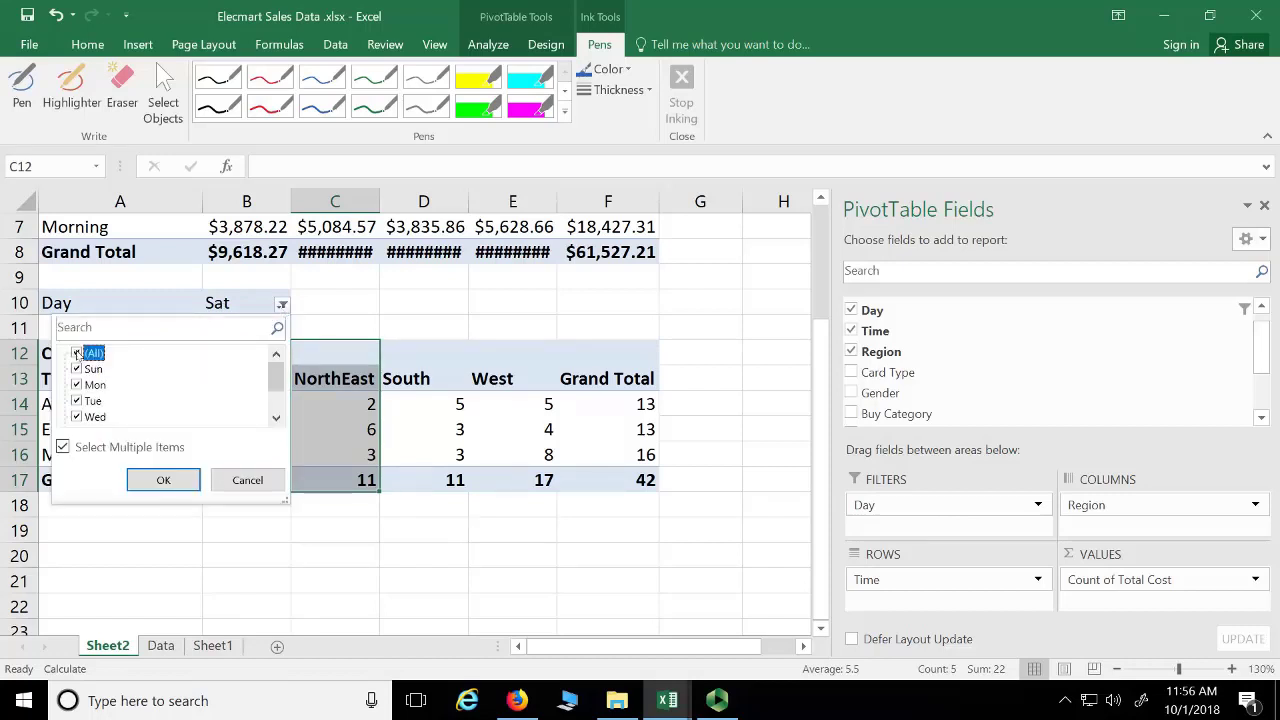
click(163, 480)
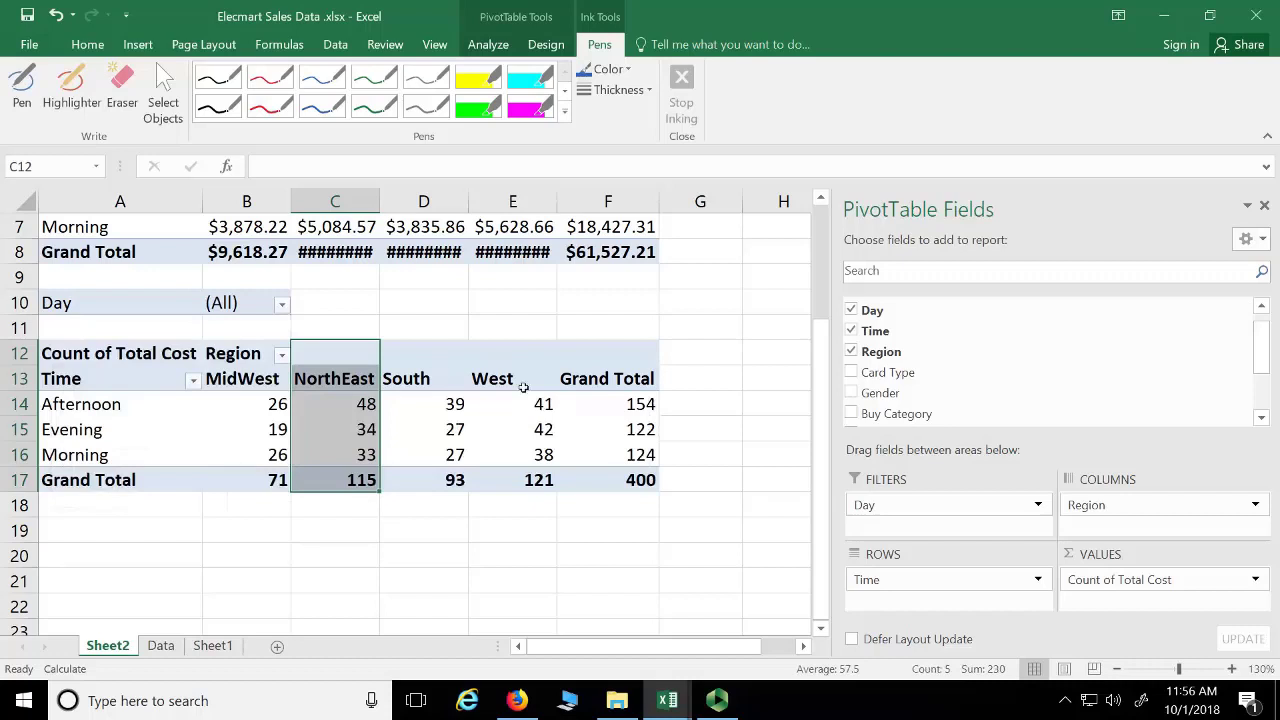
- Show the lower pivot table's Count of Total Cost values as % of Column Total
click(248, 410)
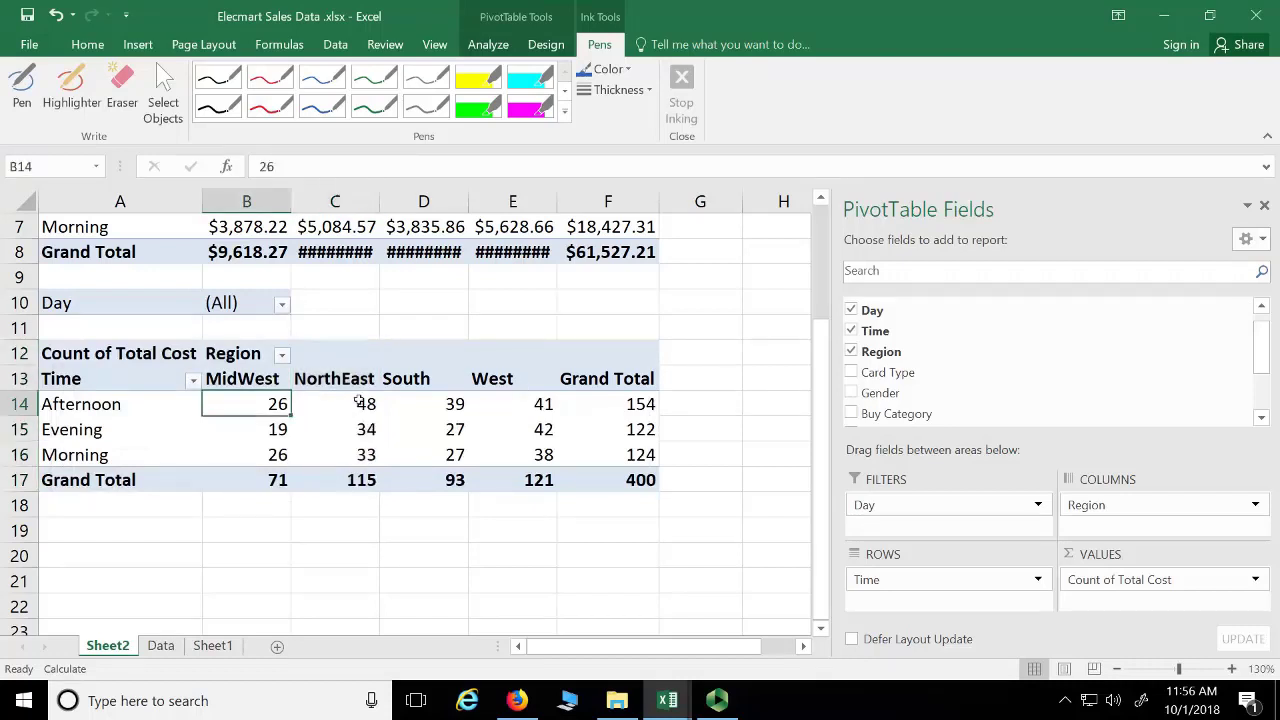
click(349, 406)
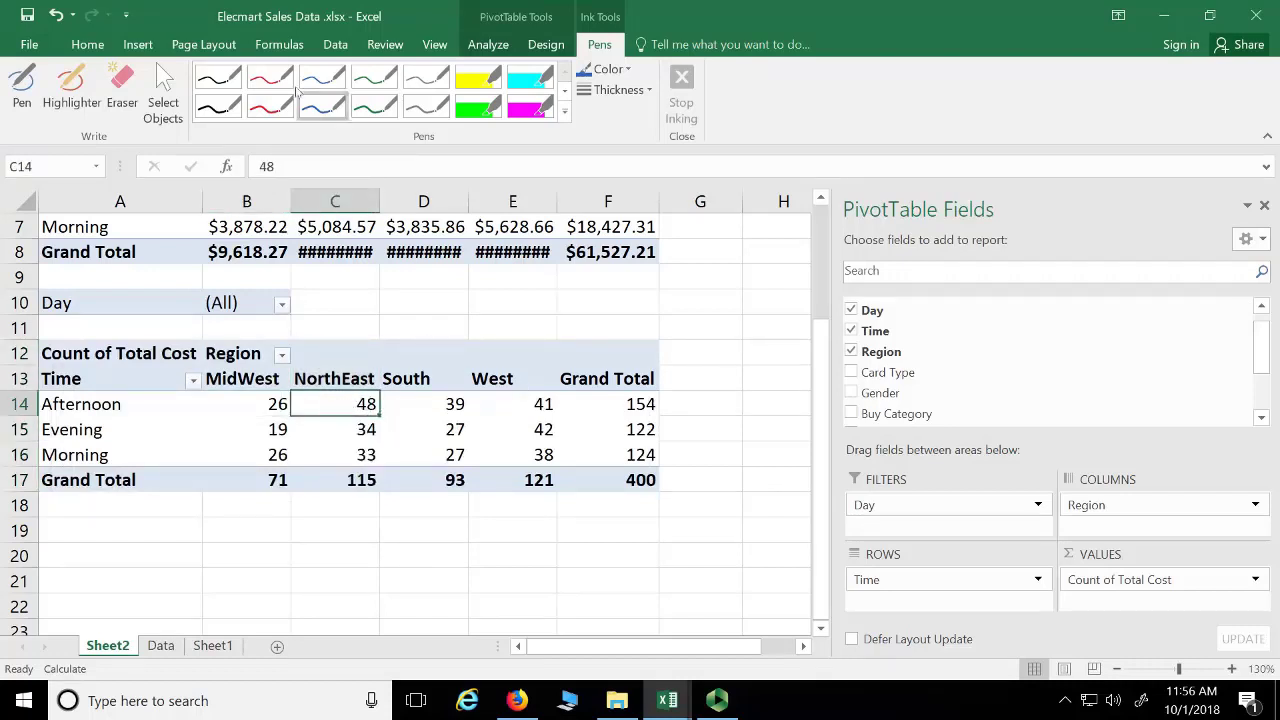
click(490, 44)
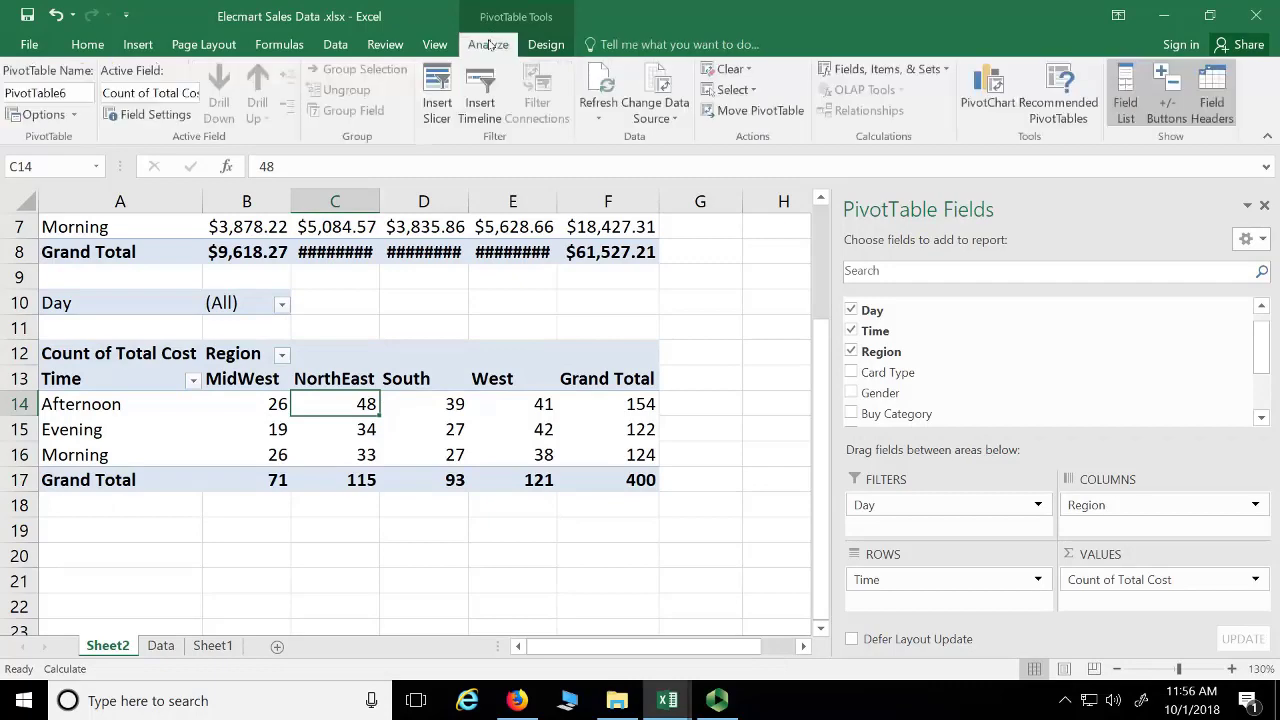
click(146, 118)
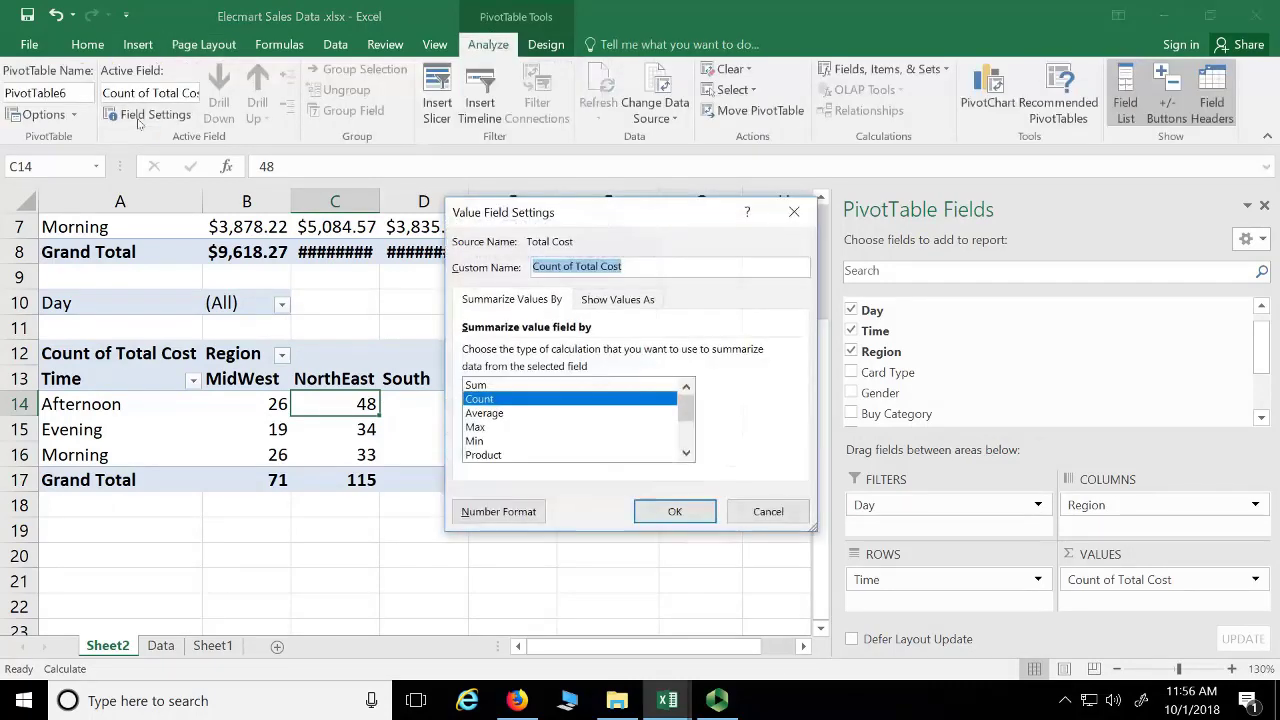
click(620, 300)
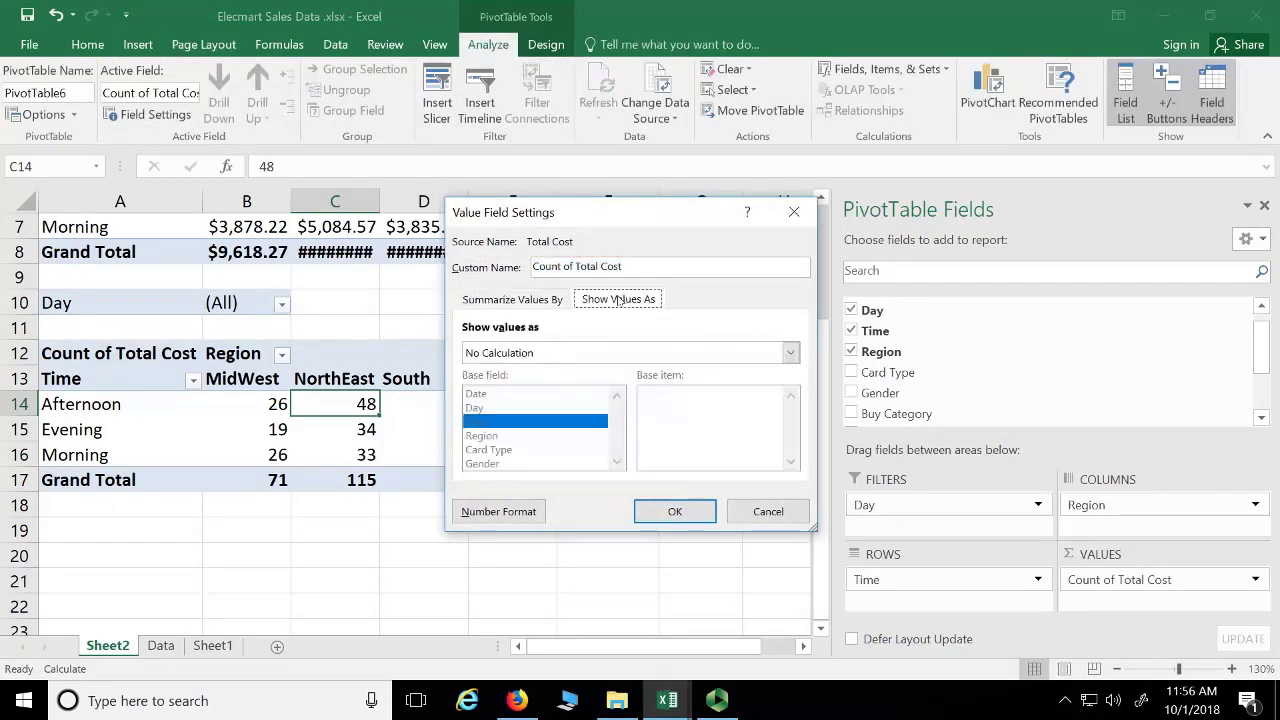
click(791, 353)
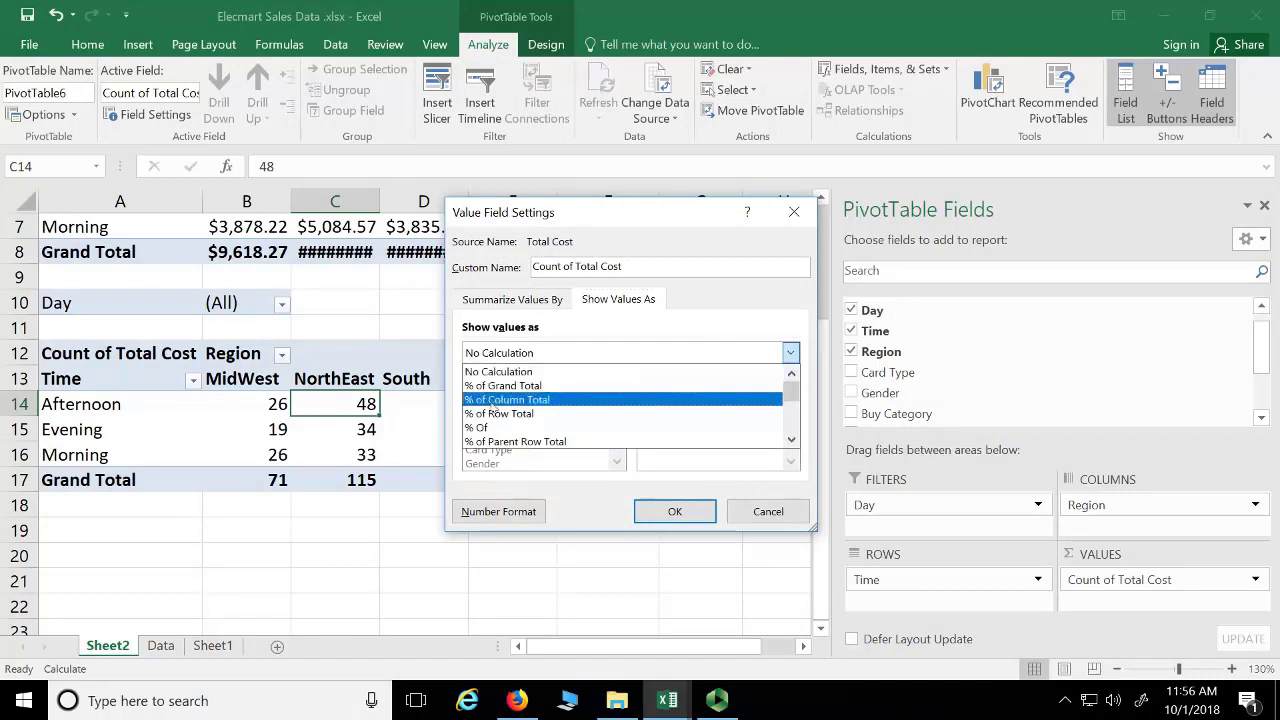
click(497, 400)
click(665, 515)
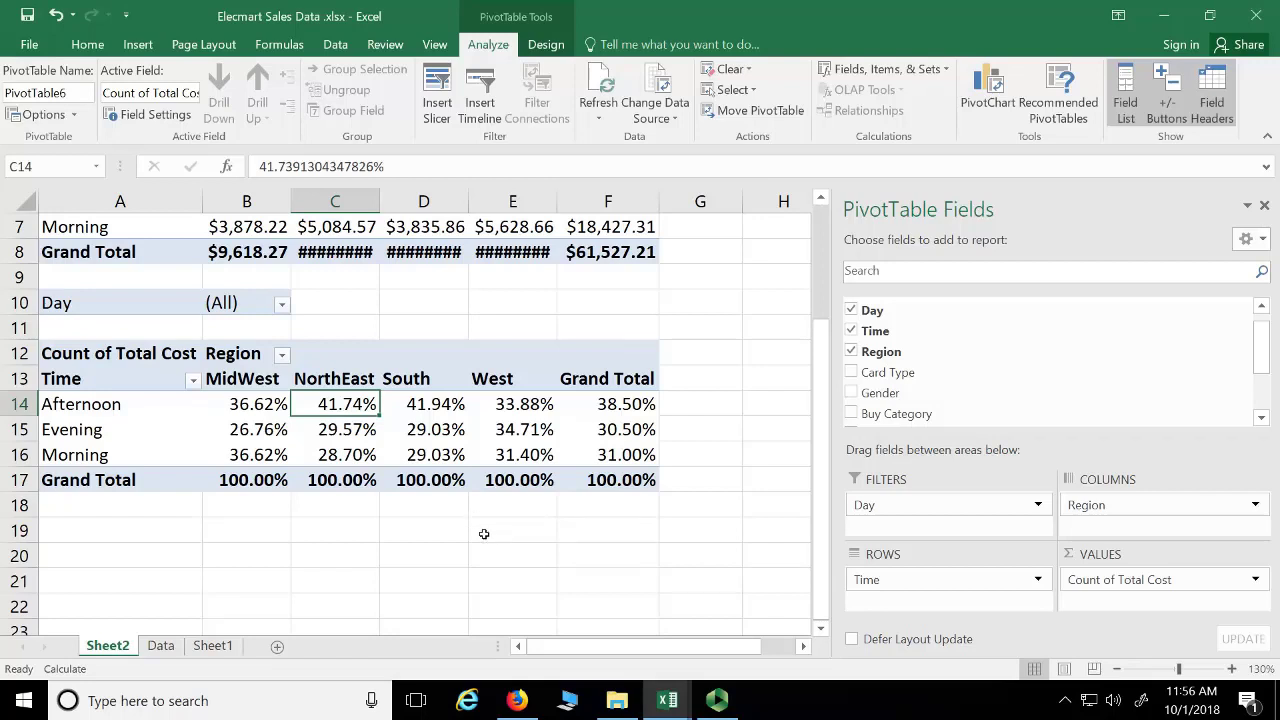
mouse_move(426, 455)
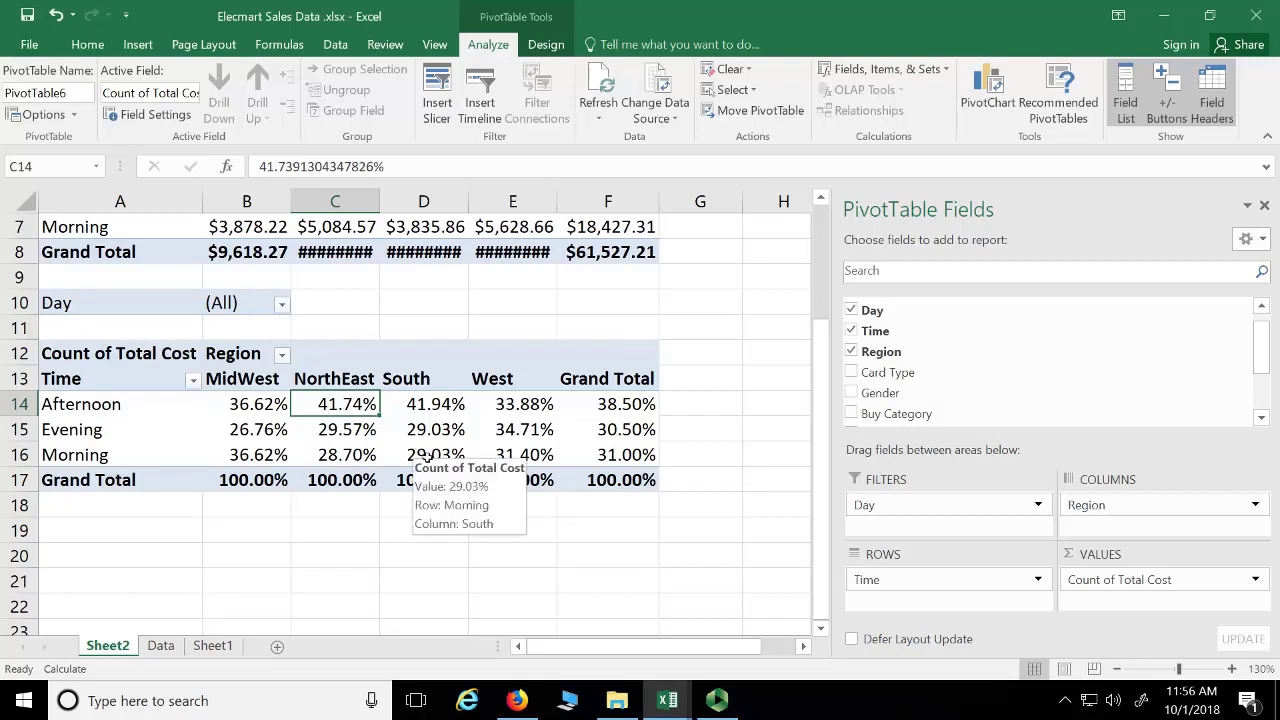